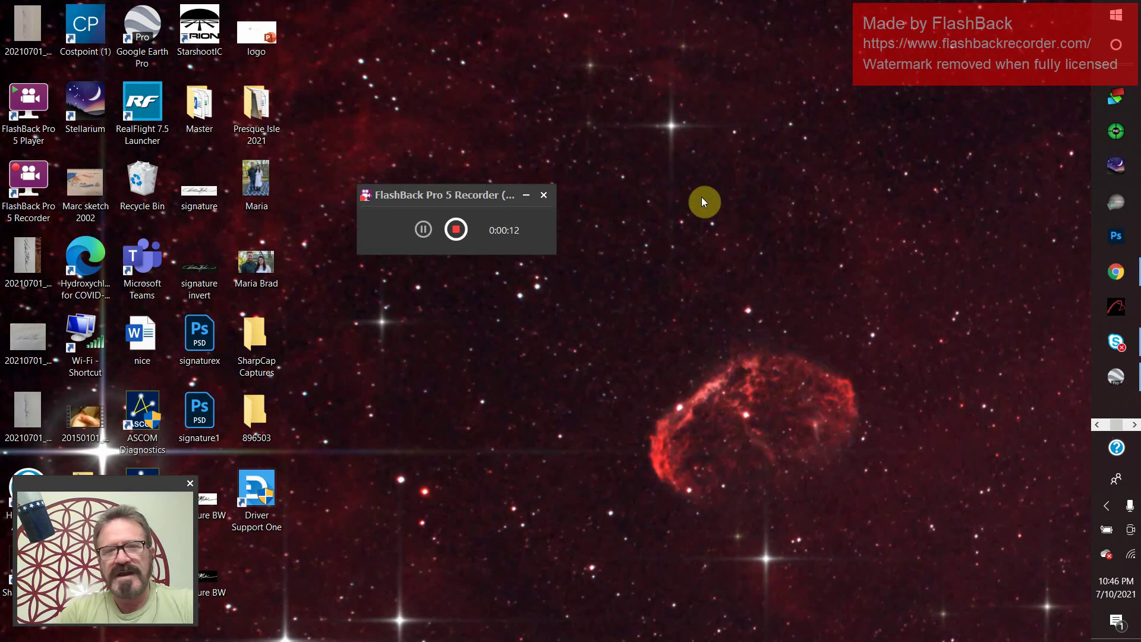
- Launch Photoshop from the taskbar and let its Home screen load
left_click(1119, 239)
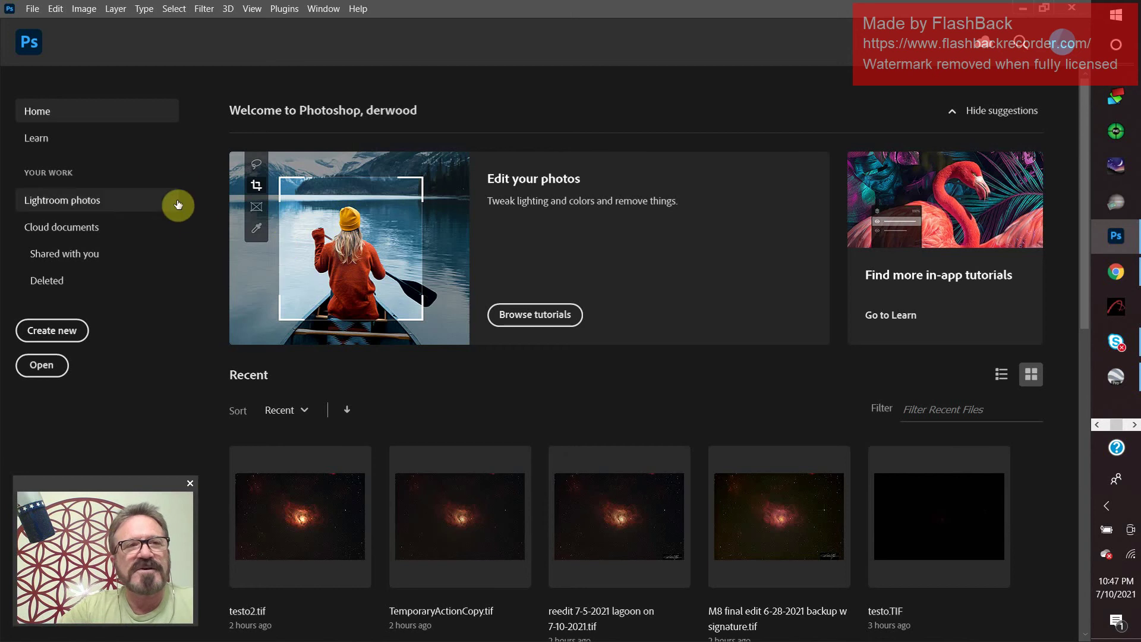
- Open the File menu from the Photoshop Home screen
left_click(32, 9)
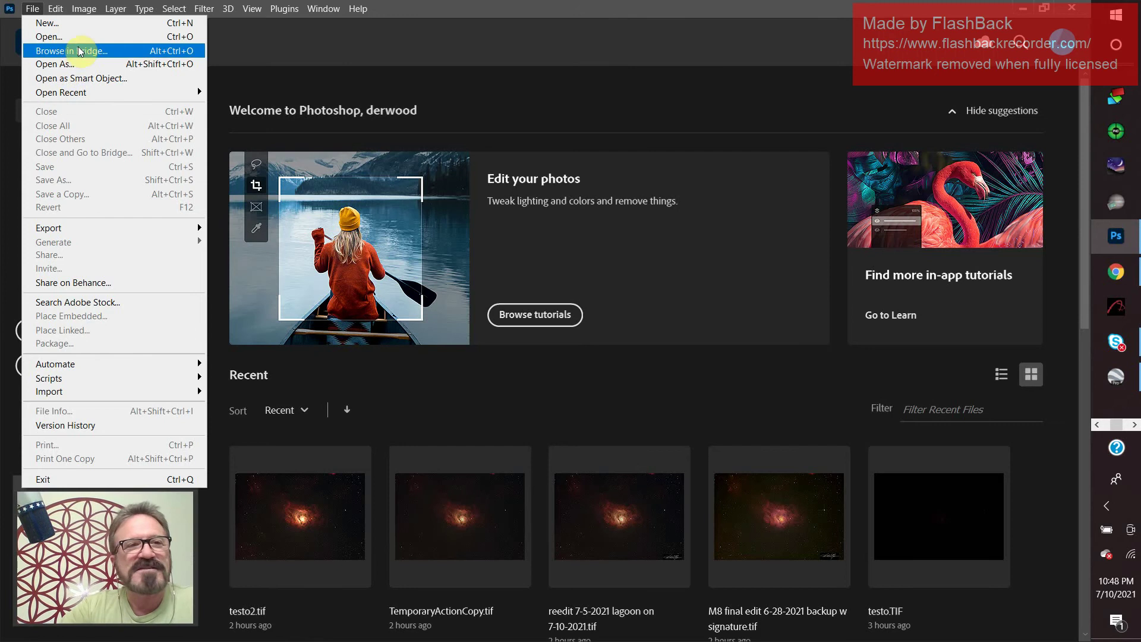
- Open testo.TIF from File > Open Recent
mouse_move(65, 93)
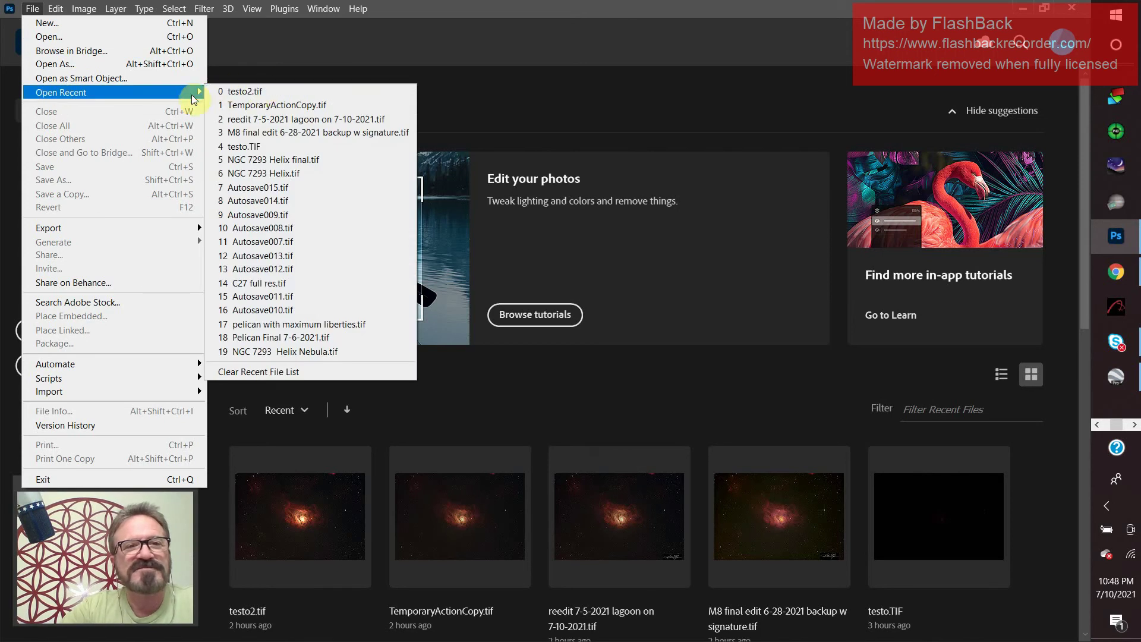
left_click(255, 147)
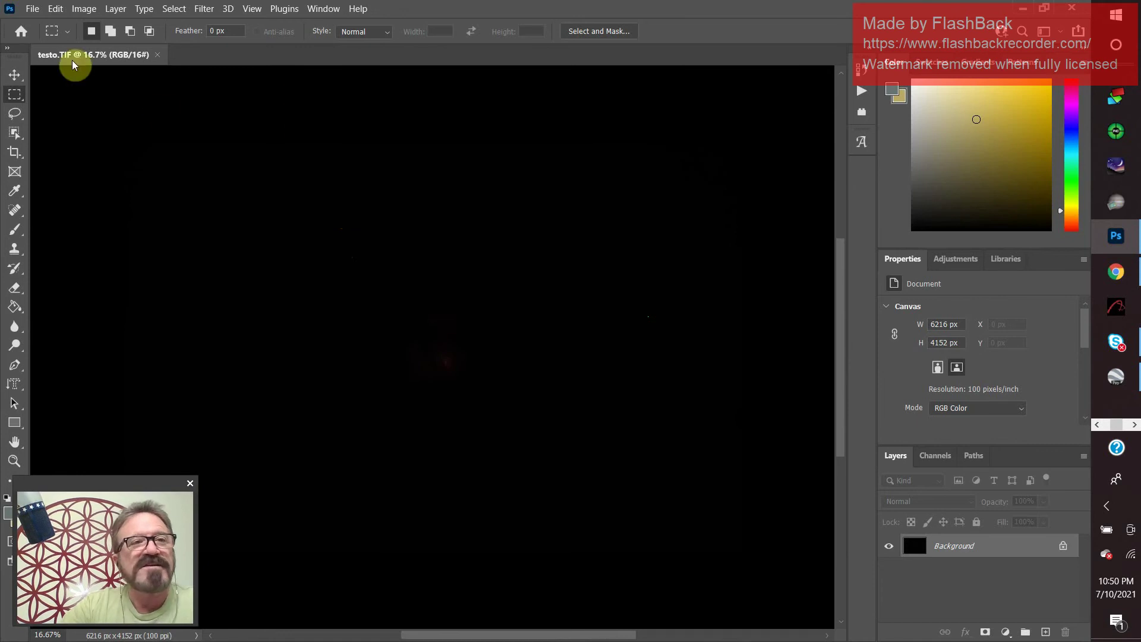
- Browse the File and Help menus, then close them without choosing anything
left_click(33, 9)
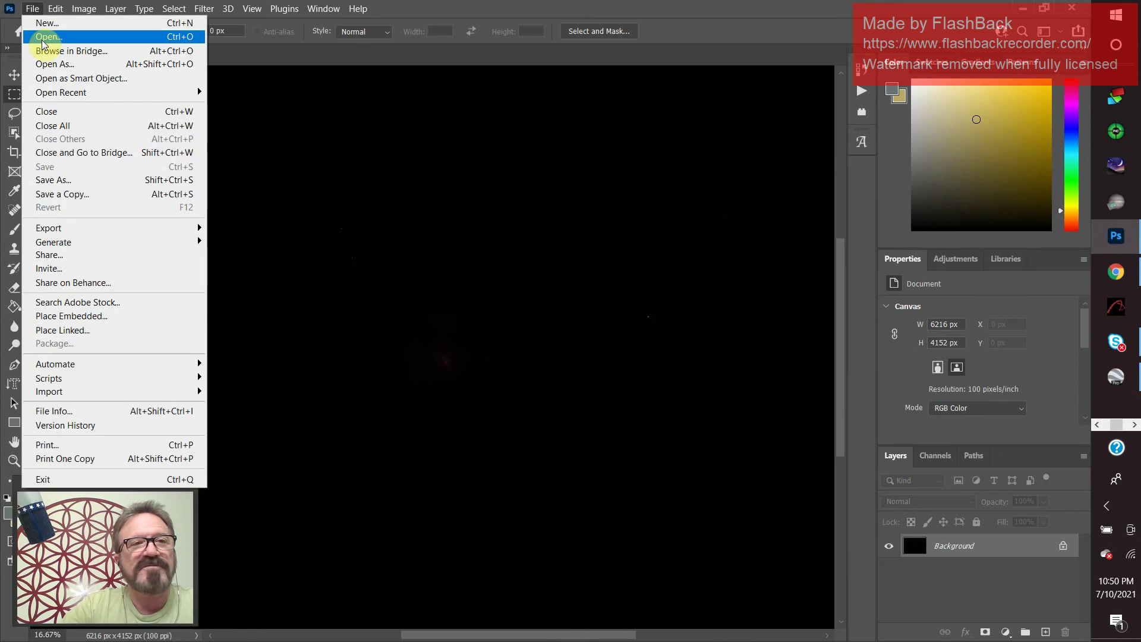
mouse_move(53, 92)
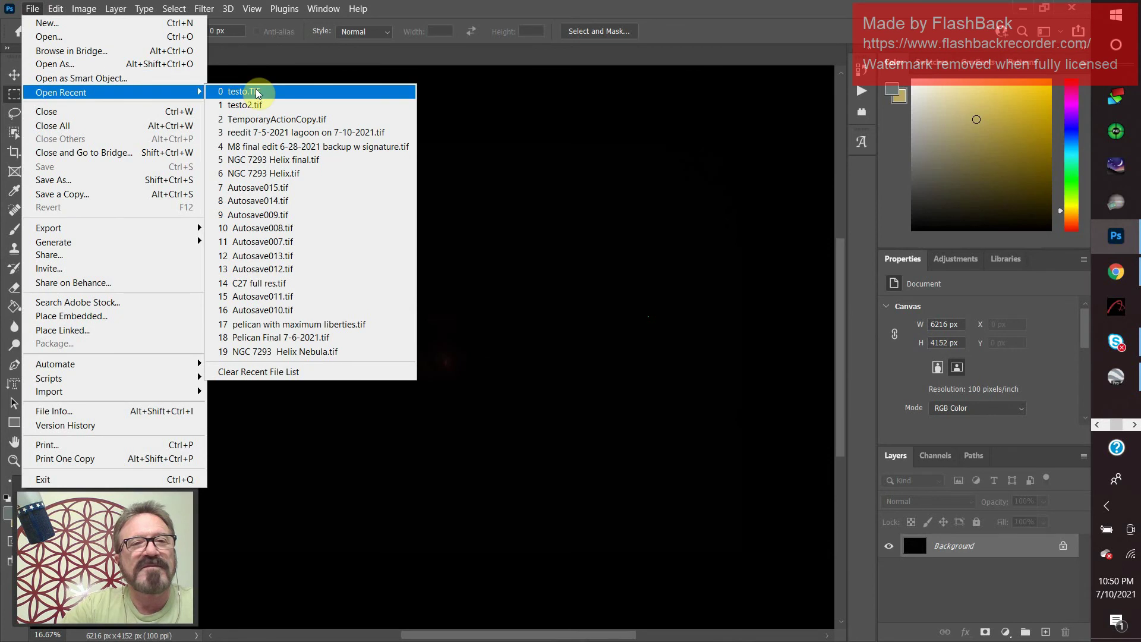
mouse_move(357, 8)
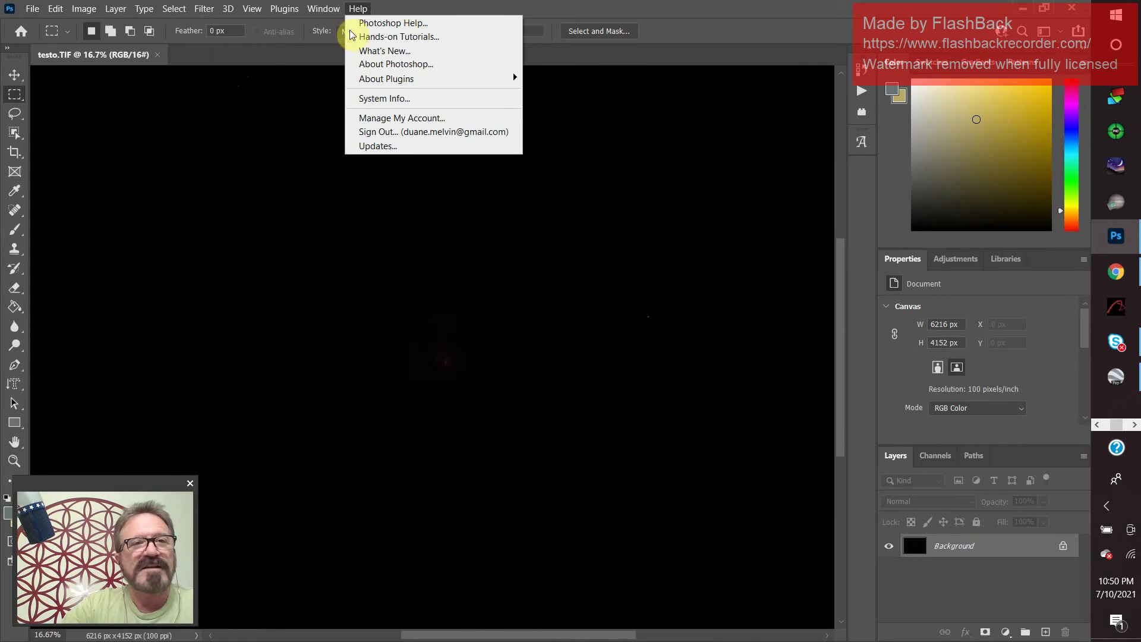
left_click(676, 13)
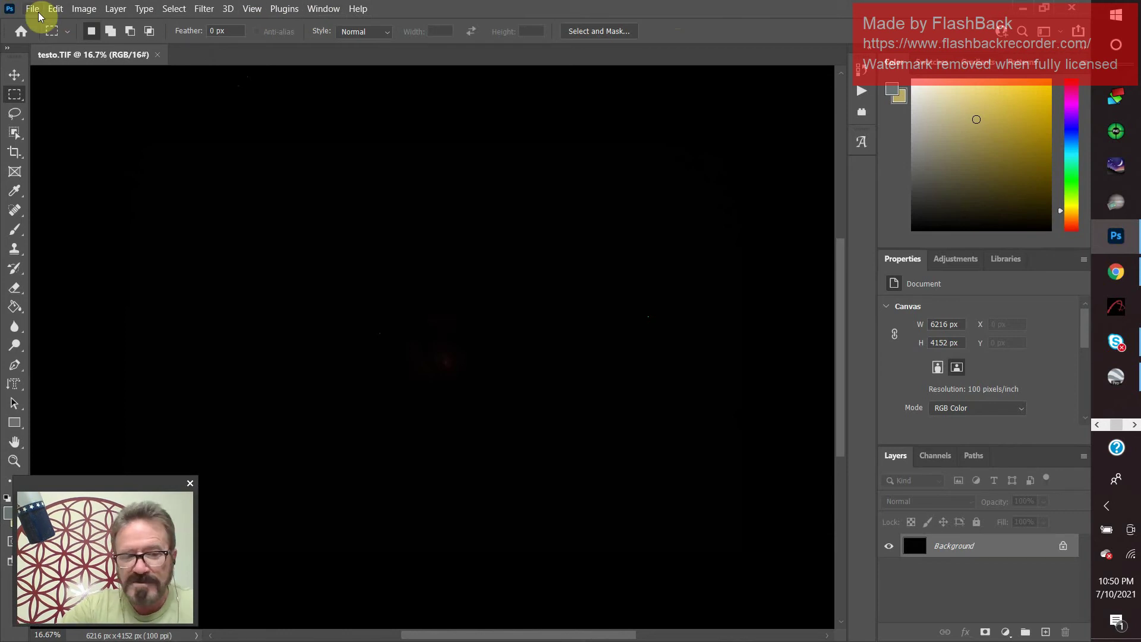
- Open the Levels dialog from Image > Adjustments > Levels
left_click(85, 13)
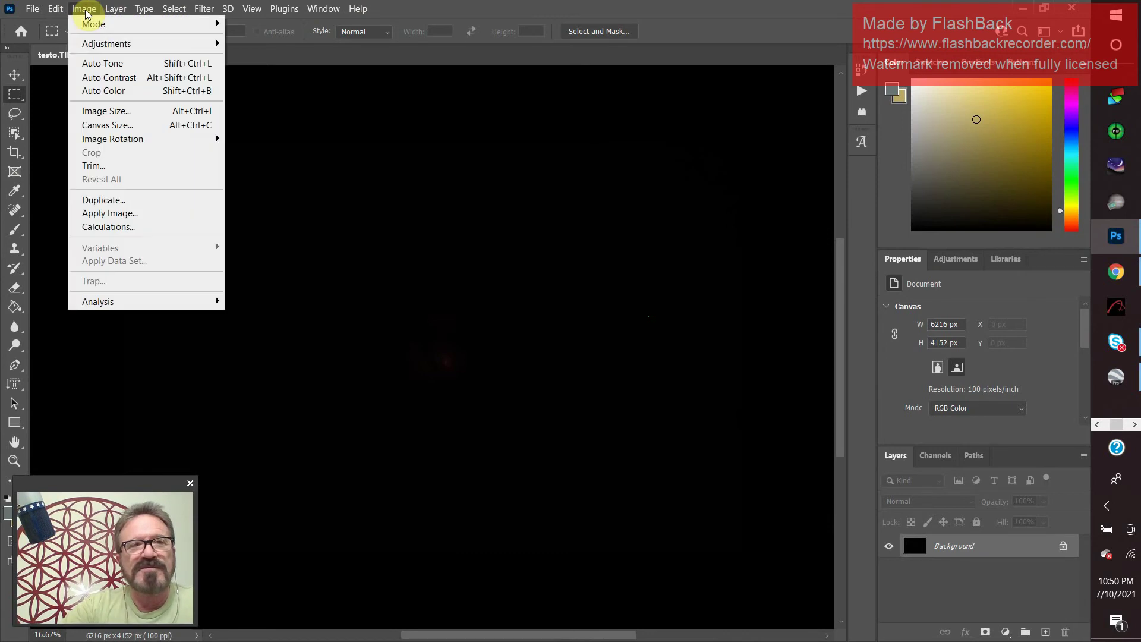
mouse_move(88, 27)
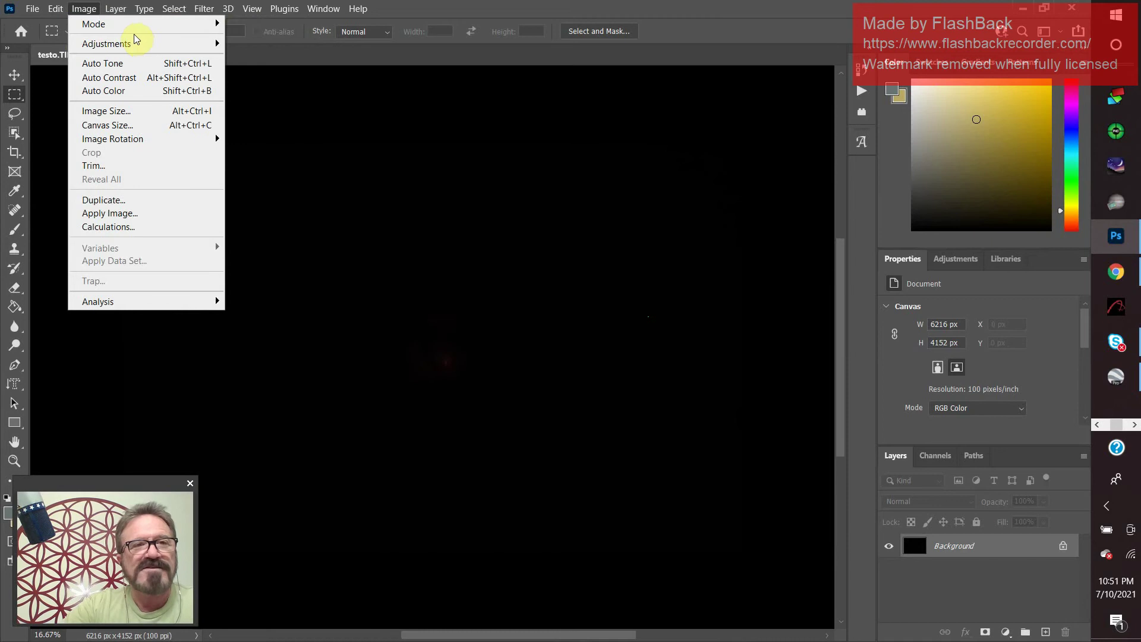
mouse_move(118, 45)
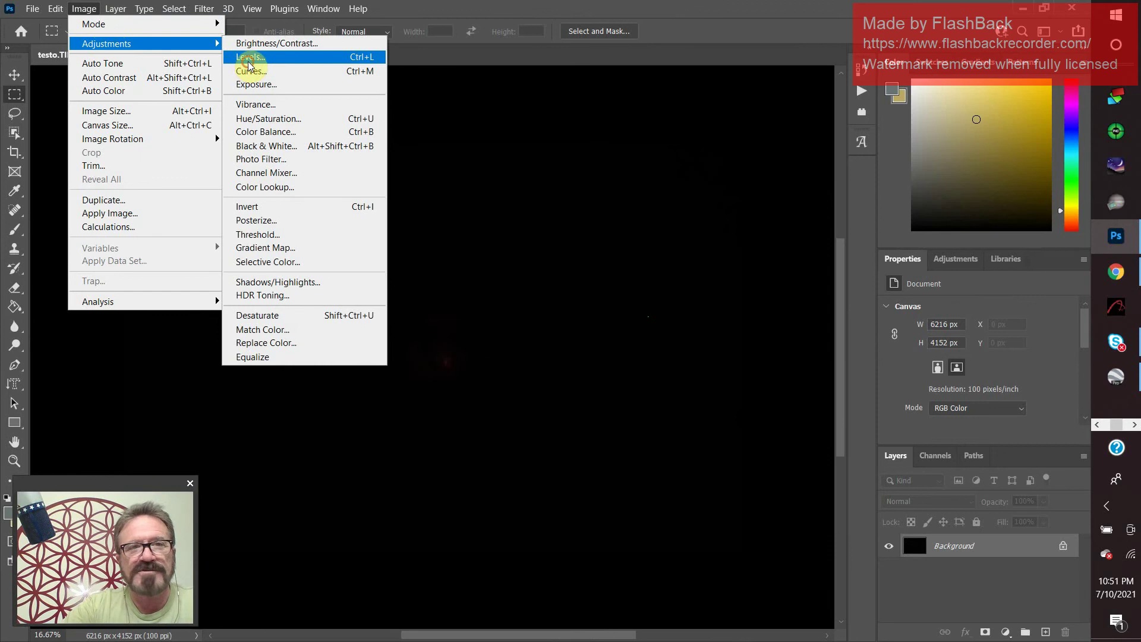
left_click(249, 57)
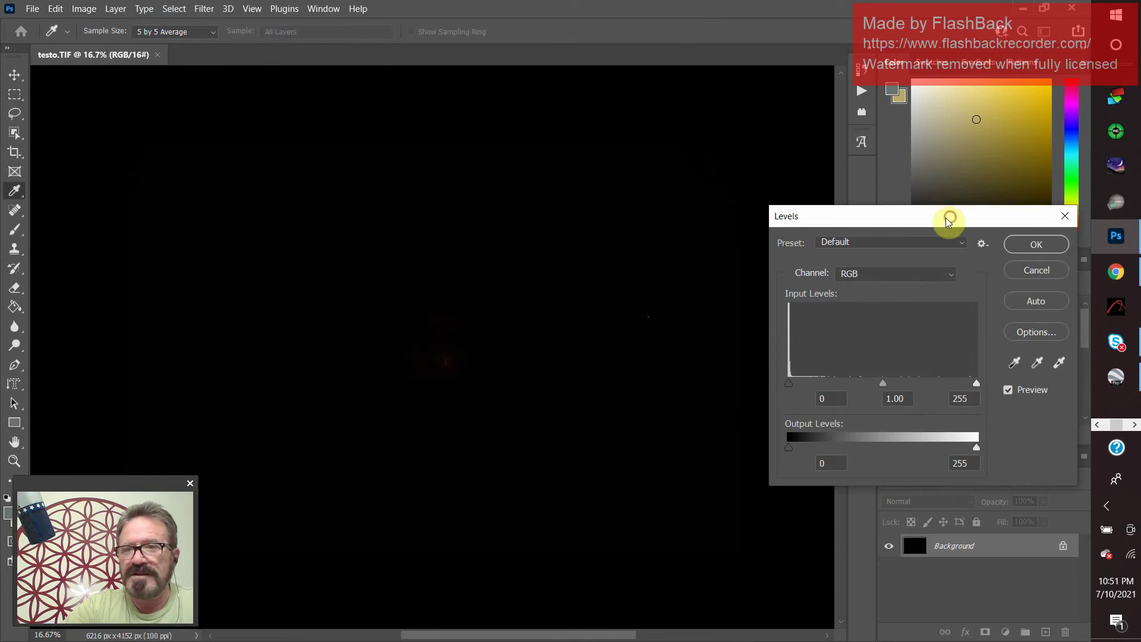
- Apply Levels to the Red channel only, with its midtone slider adjusted
left_click_drag(947, 221, 849, 279)
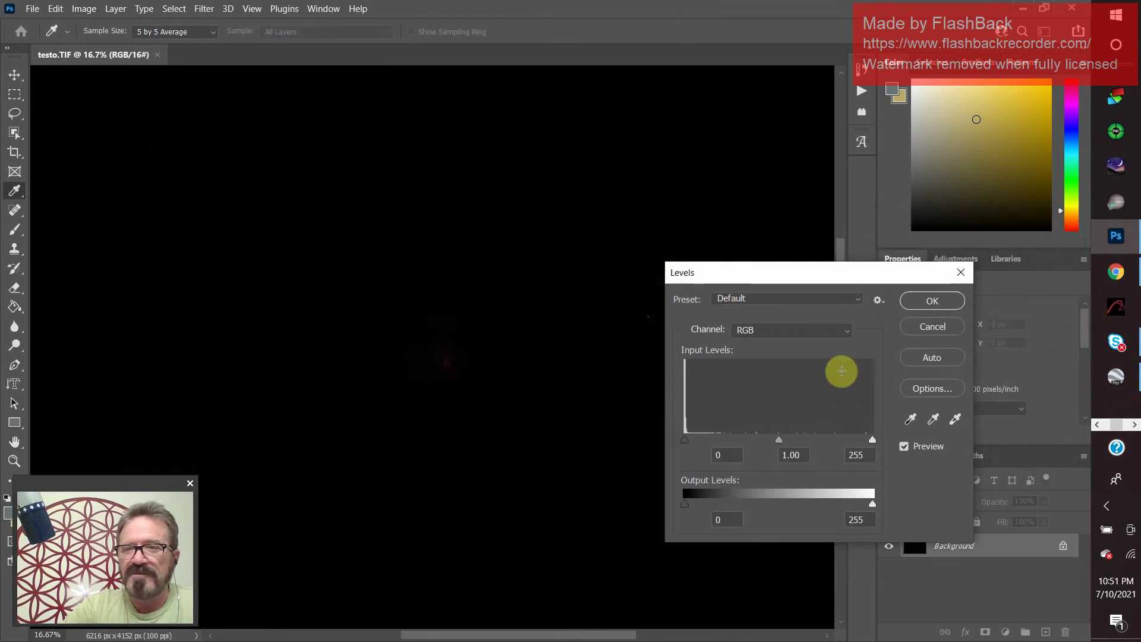
left_click(849, 335)
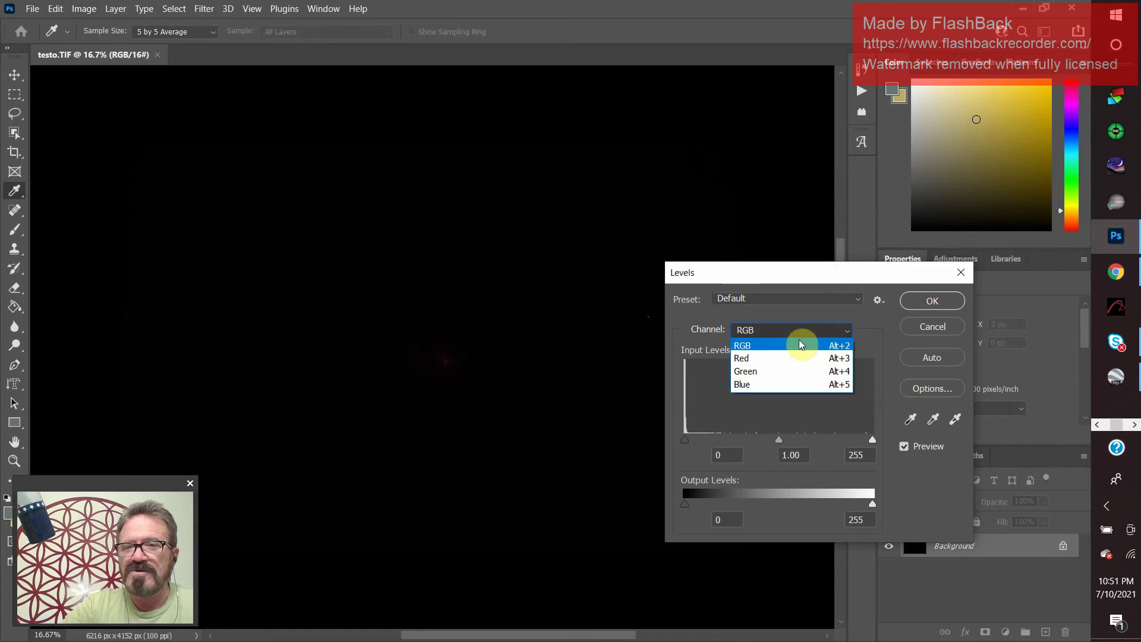
left_click(763, 360)
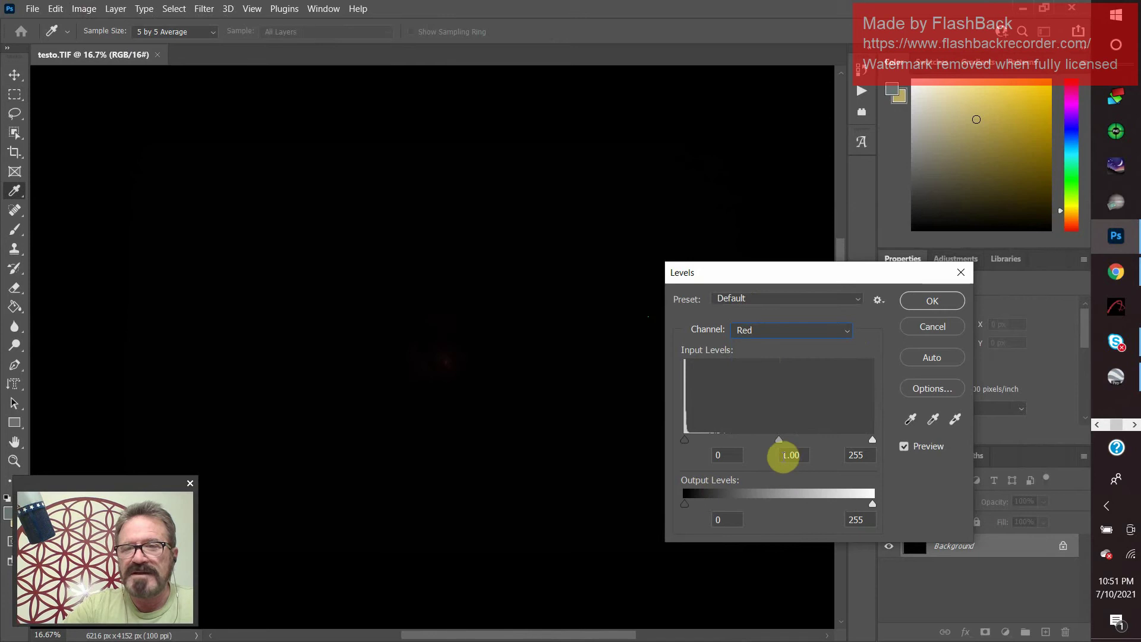
mouse_move(778, 440)
left_mouse_down()
mouse_move(699, 440)
mouse_move(779, 444)
left_mouse_up()
left_click(940, 304)
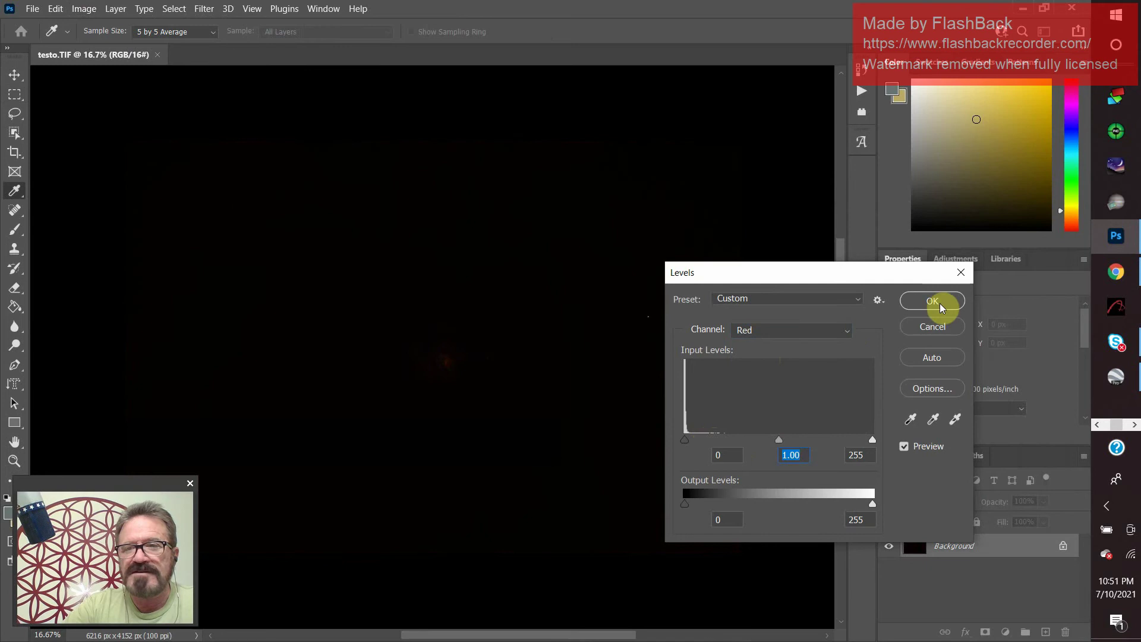
key("m")
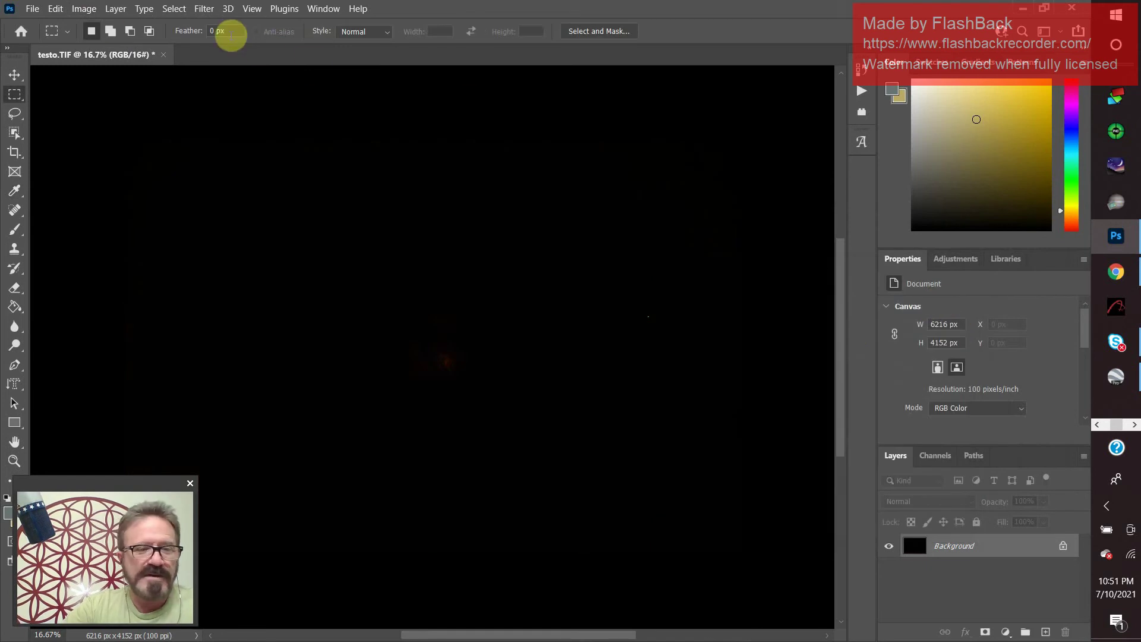
- Open HDR Toning and set its method to Equalize Histogram
left_click(84, 9)
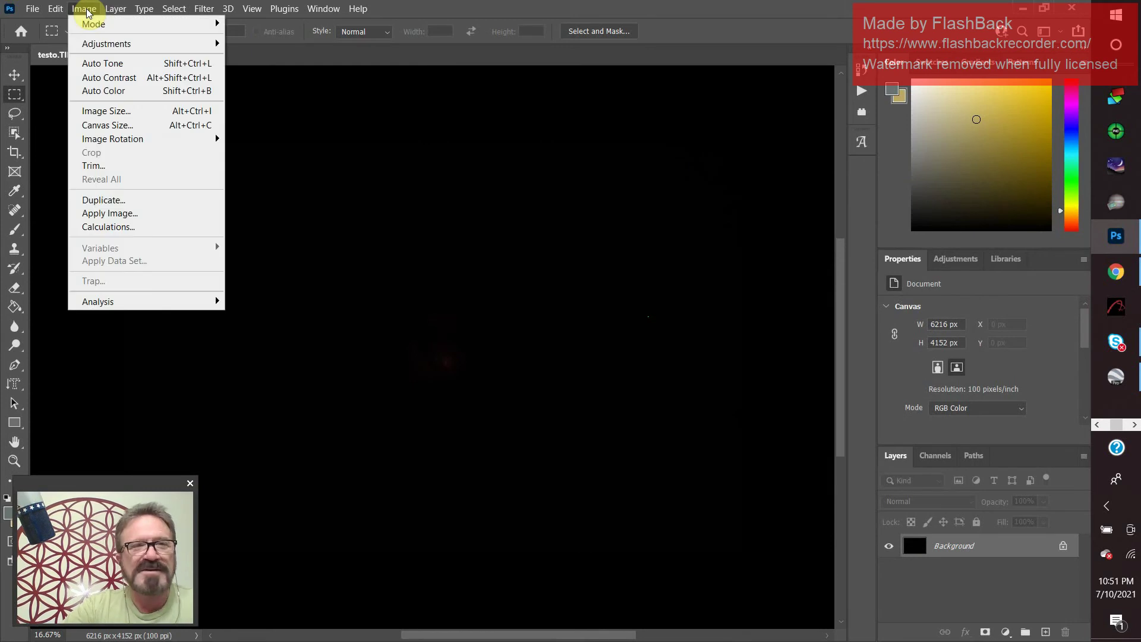
mouse_move(94, 46)
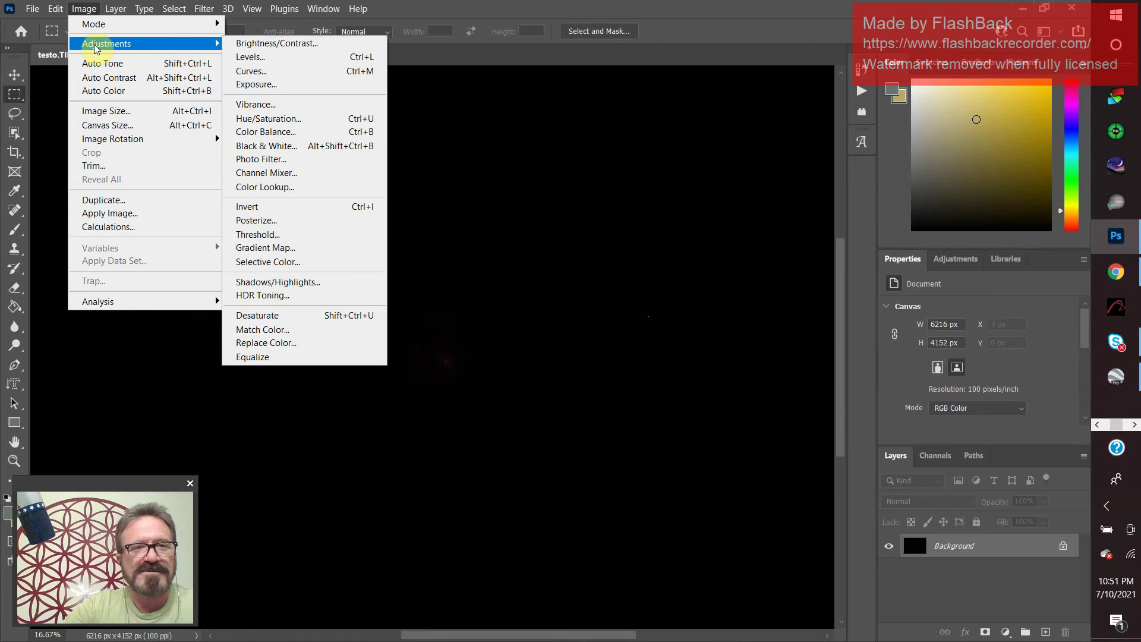
left_click(285, 302)
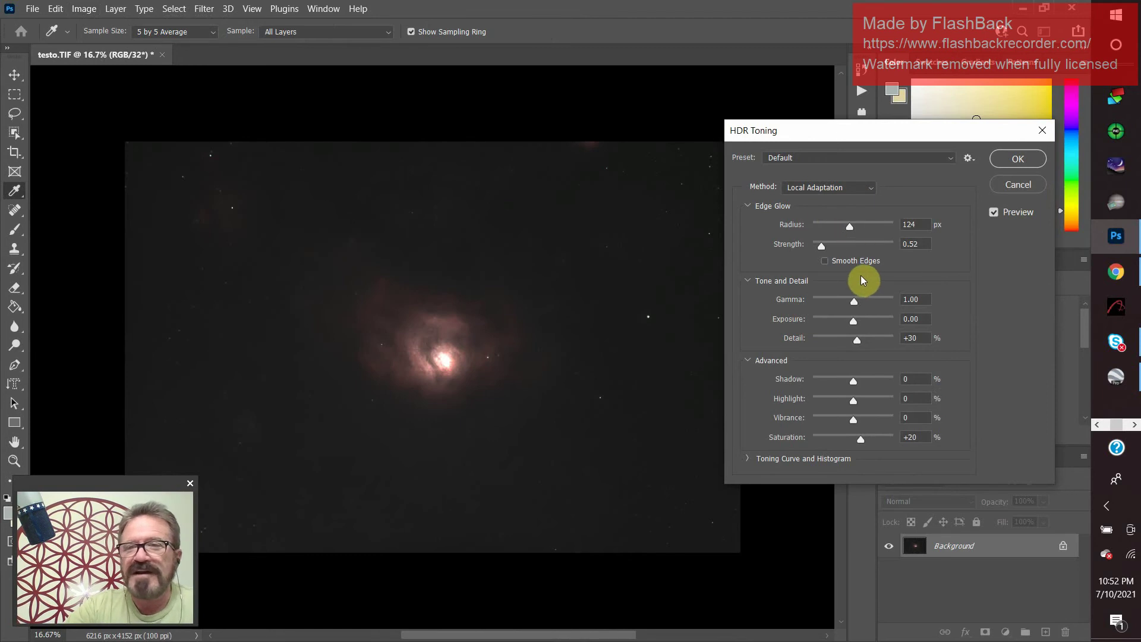
left_click(872, 189)
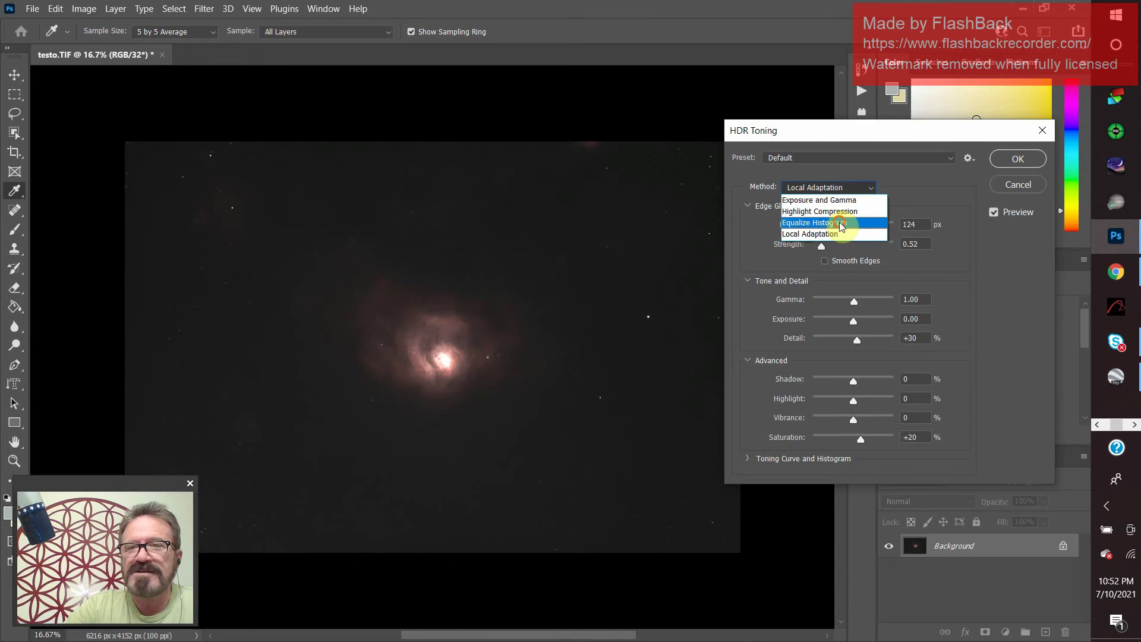
left_click(840, 227)
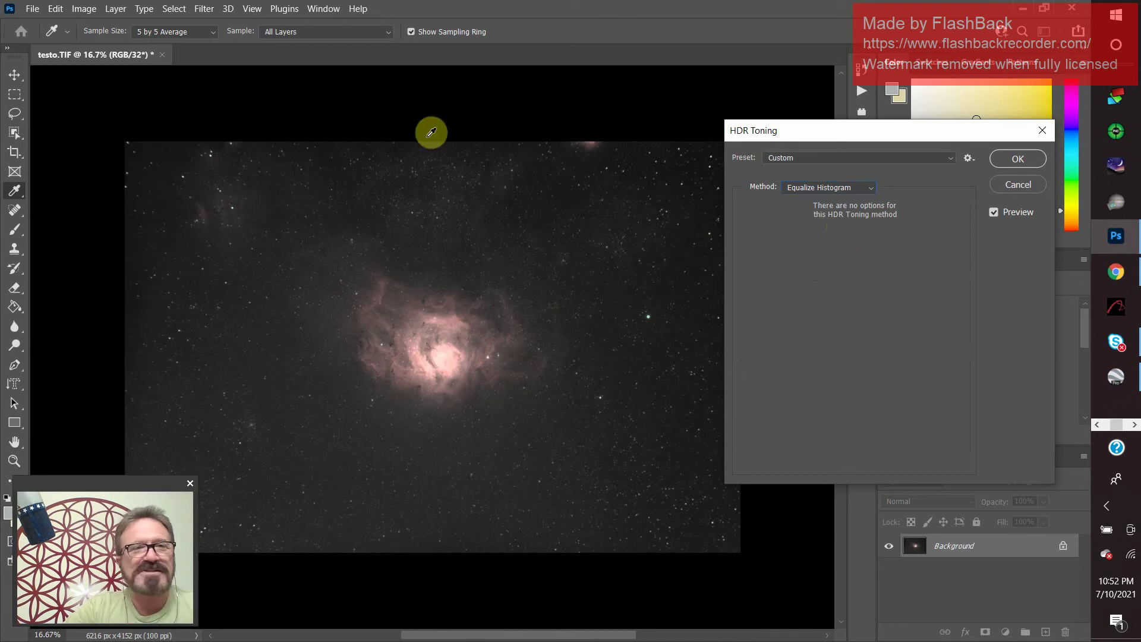
left_click(83, 10)
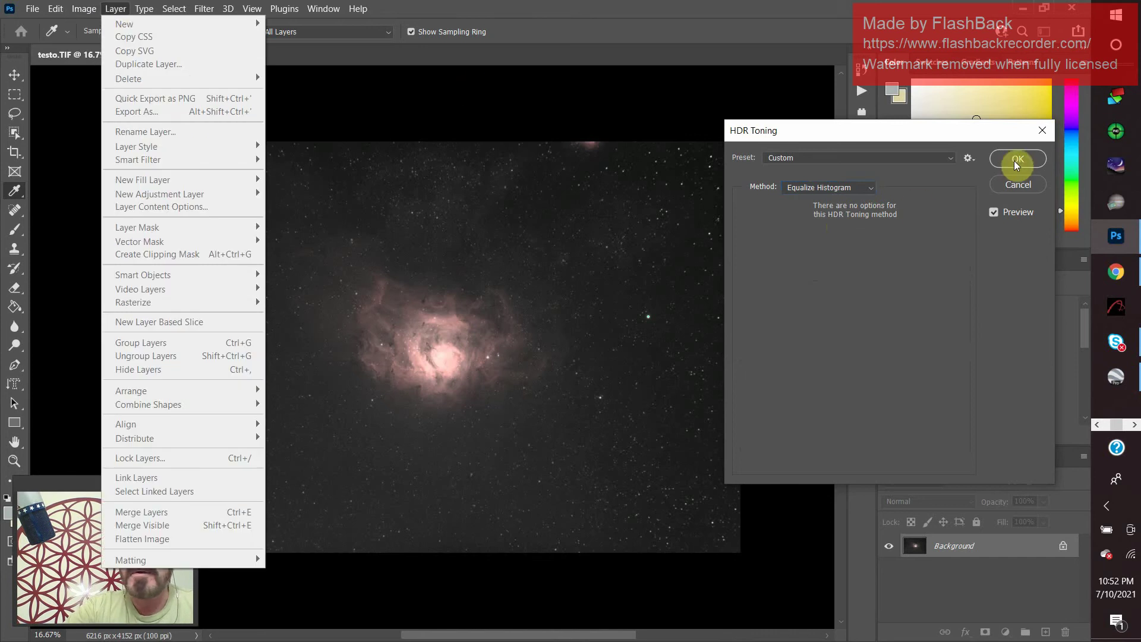
- Apply the HDR Toning, then run Auto Tone, Auto Contrast and Auto Color
left_click(1016, 159)
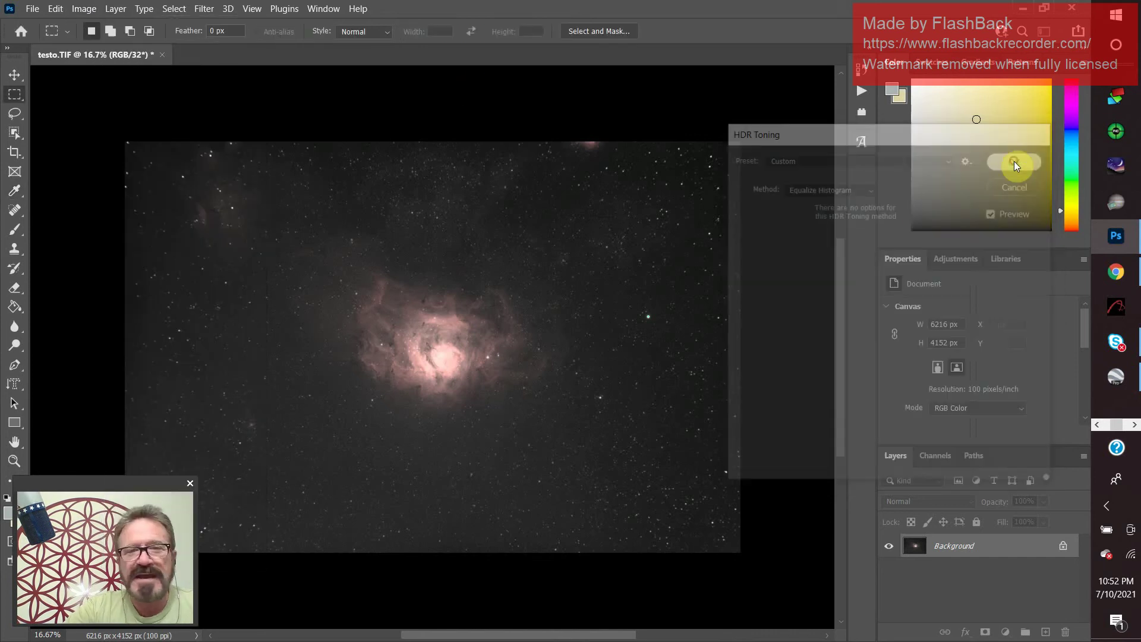
left_click(78, 10)
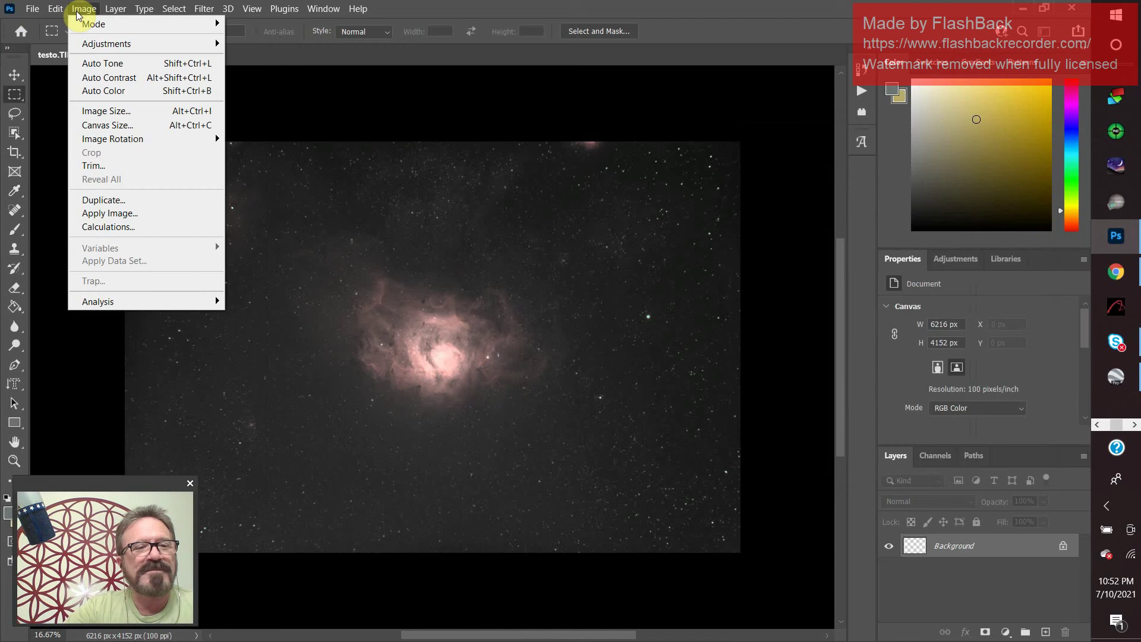
left_click(108, 64)
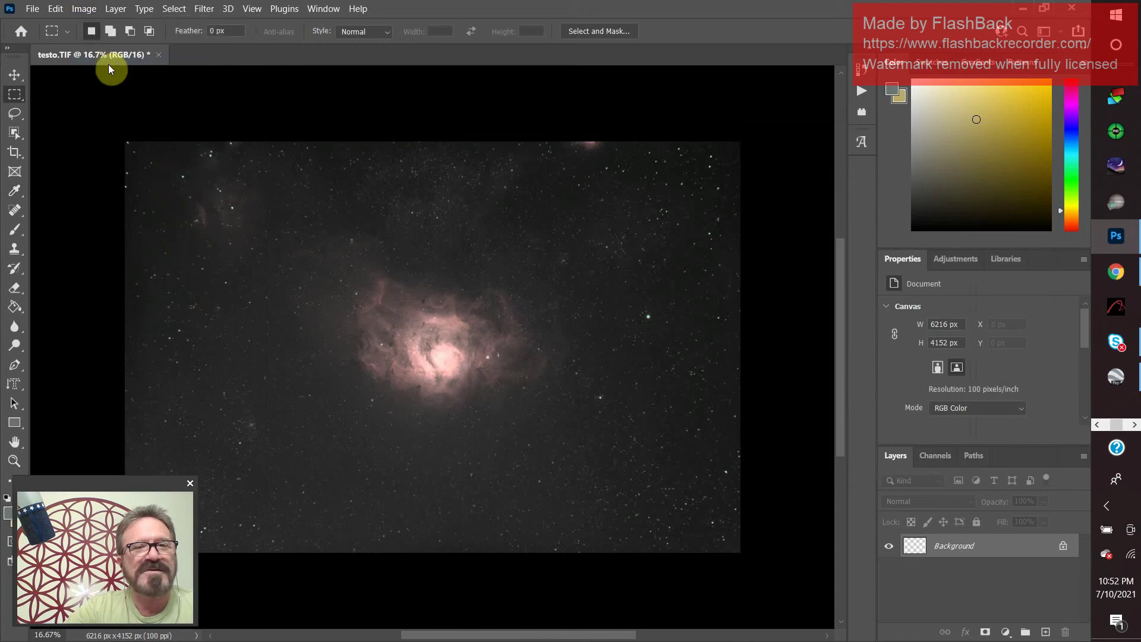
left_click(88, 13)
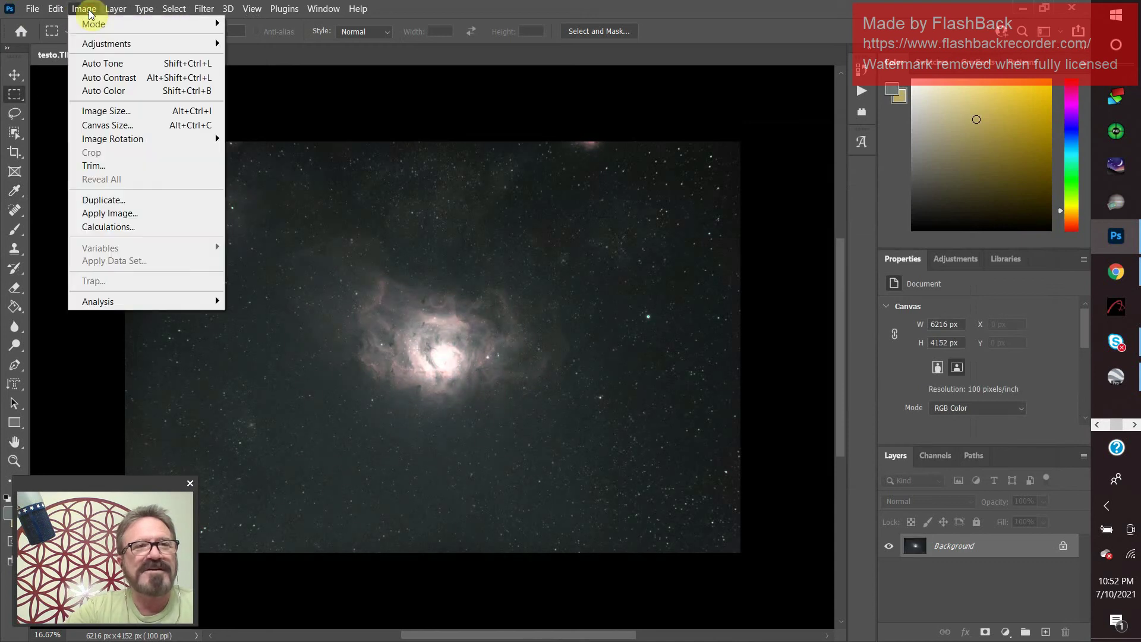
left_click(97, 79)
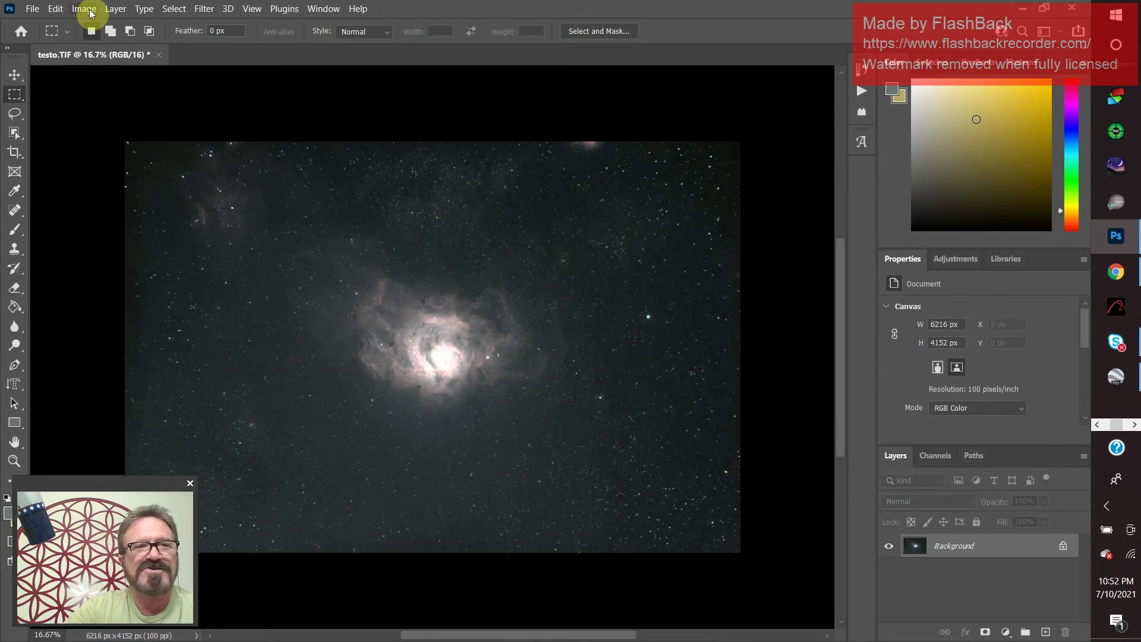
left_click(89, 9)
left_click(92, 91)
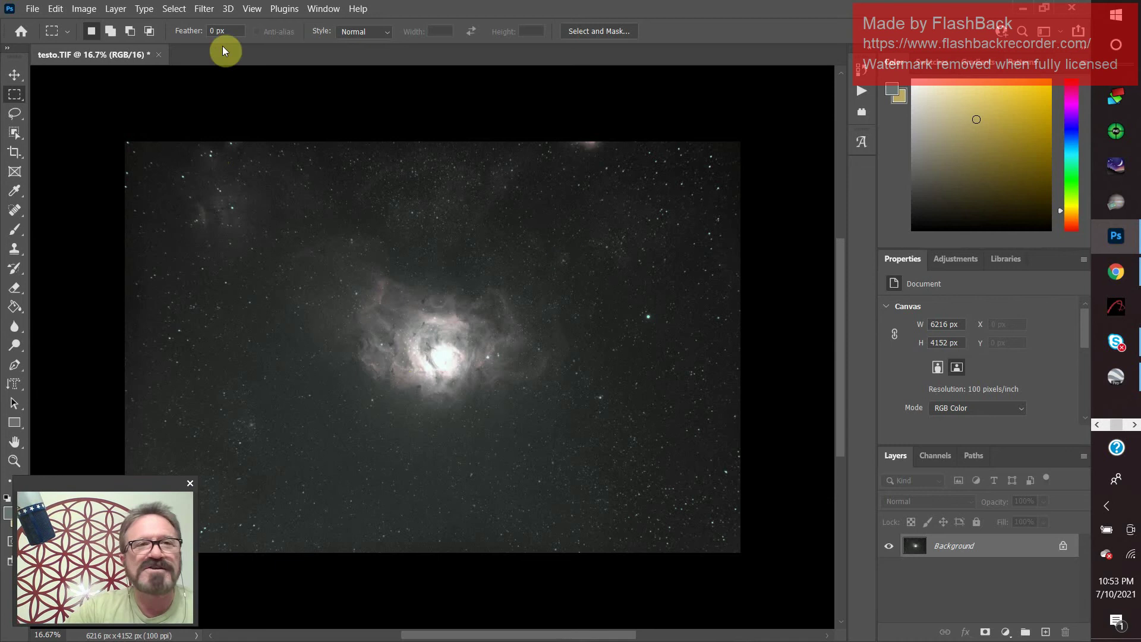
- Undo Auto Color, Auto Contrast, Auto Tone and HDR Toning, restoring the dark image
left_click(59, 11)
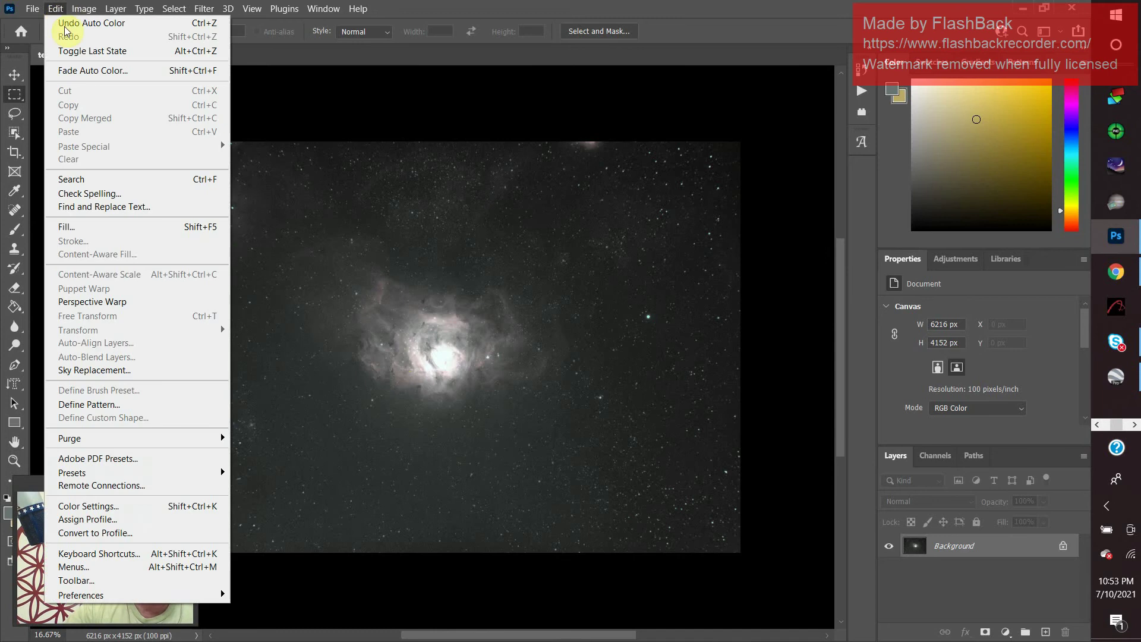
left_click(59, 12)
left_click(58, 11)
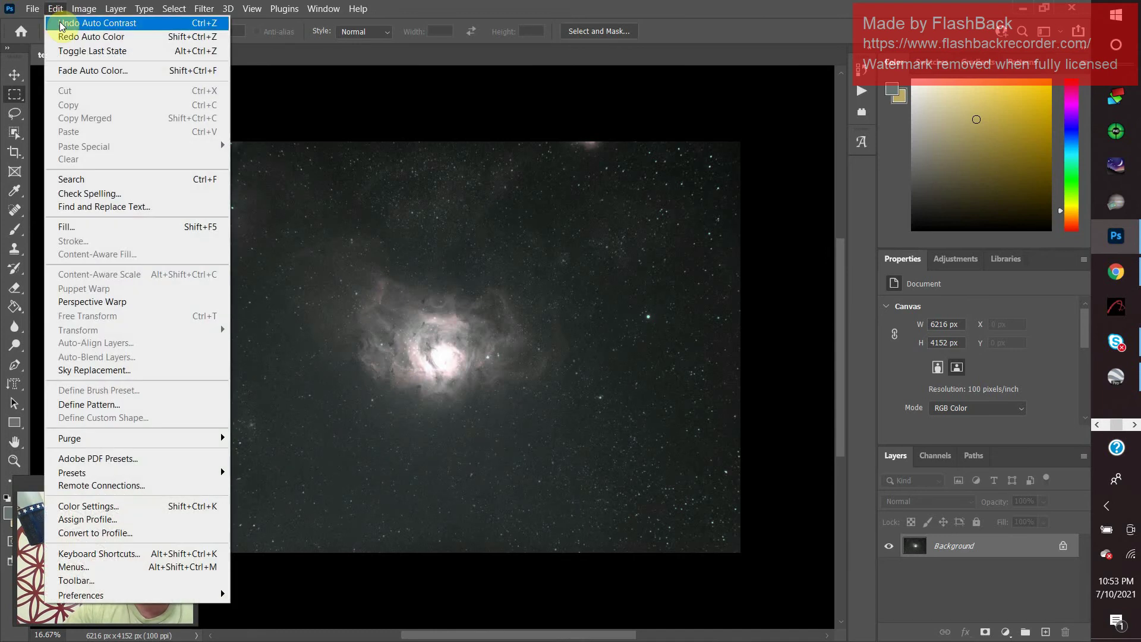
left_click(56, 11)
left_click(55, 11)
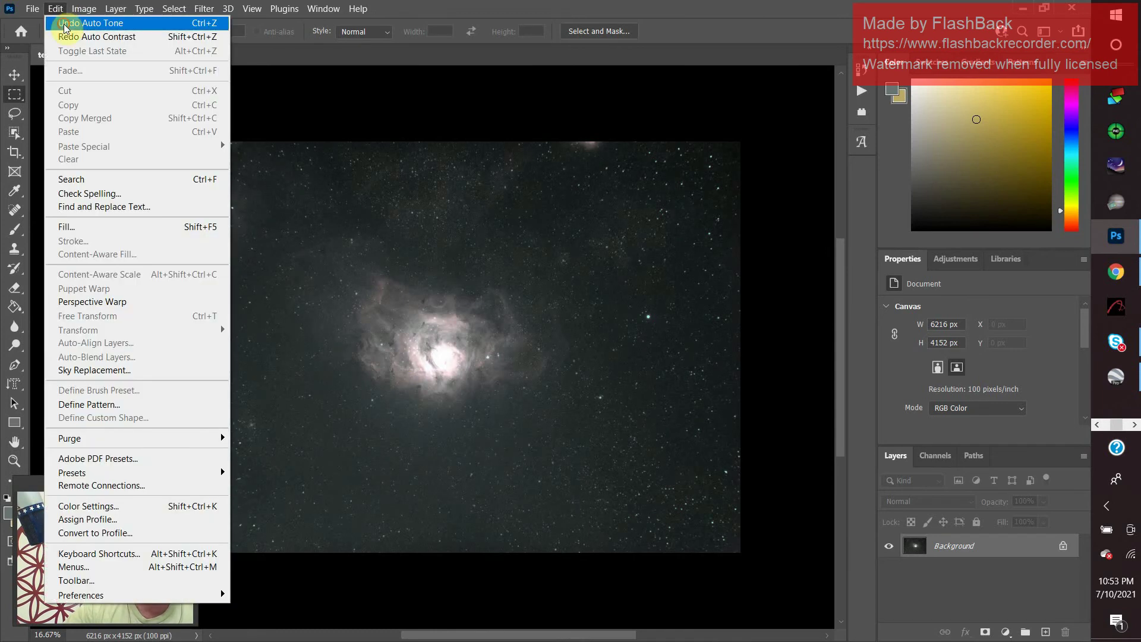
left_click(65, 24)
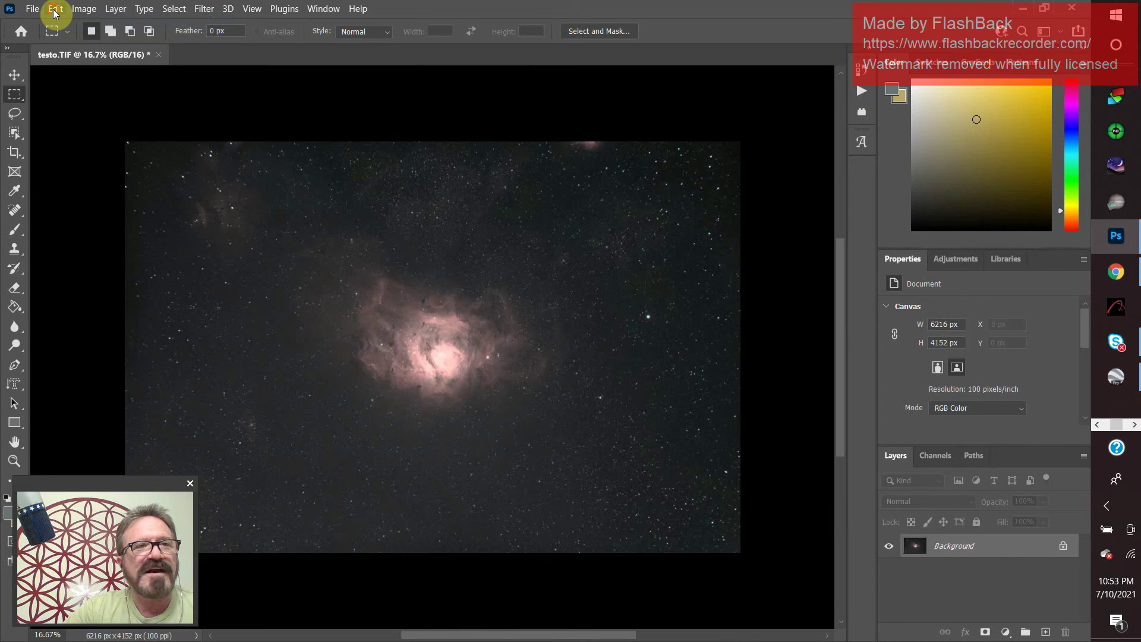
left_click(55, 10)
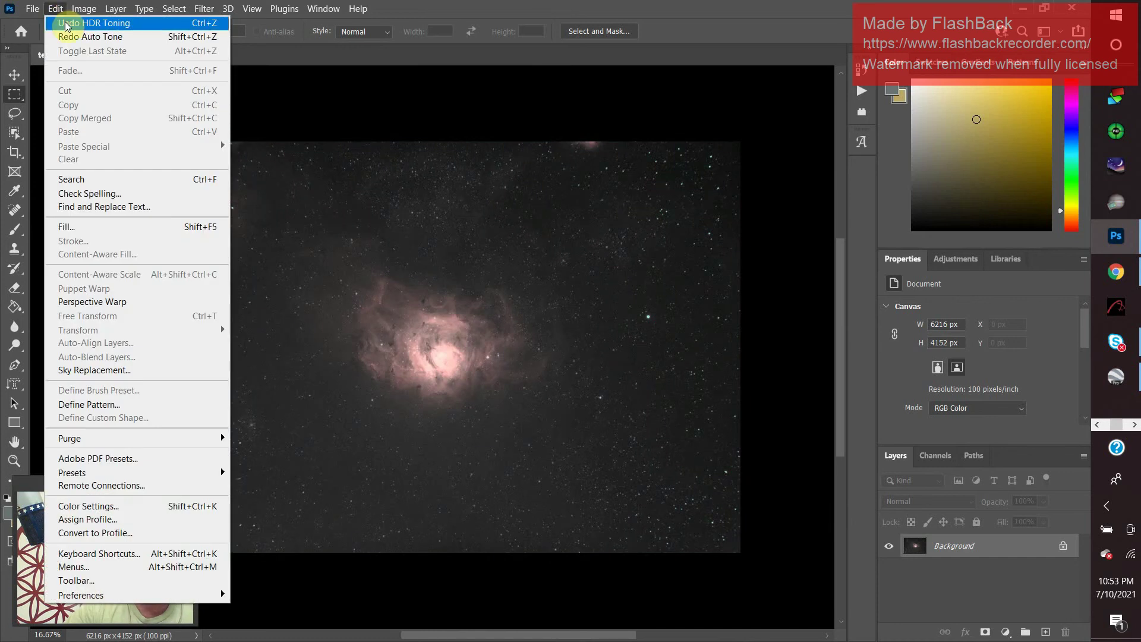
left_click(64, 24)
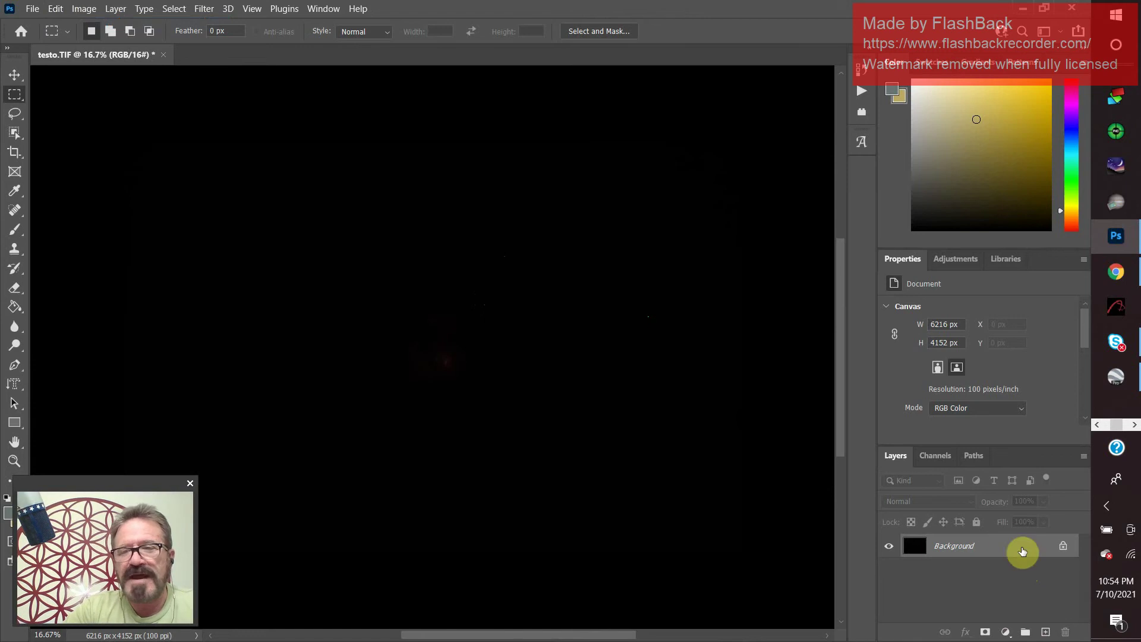
- Duplicate the Background layer as a new layer named 'phase 1'
right_click(1000, 546)
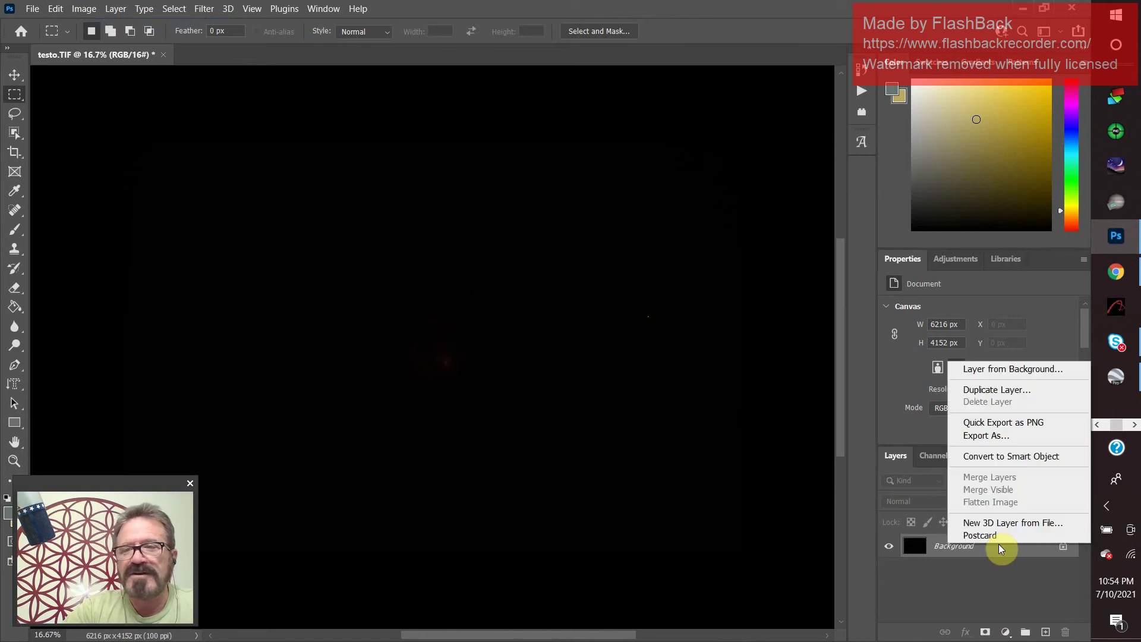
left_click(997, 390)
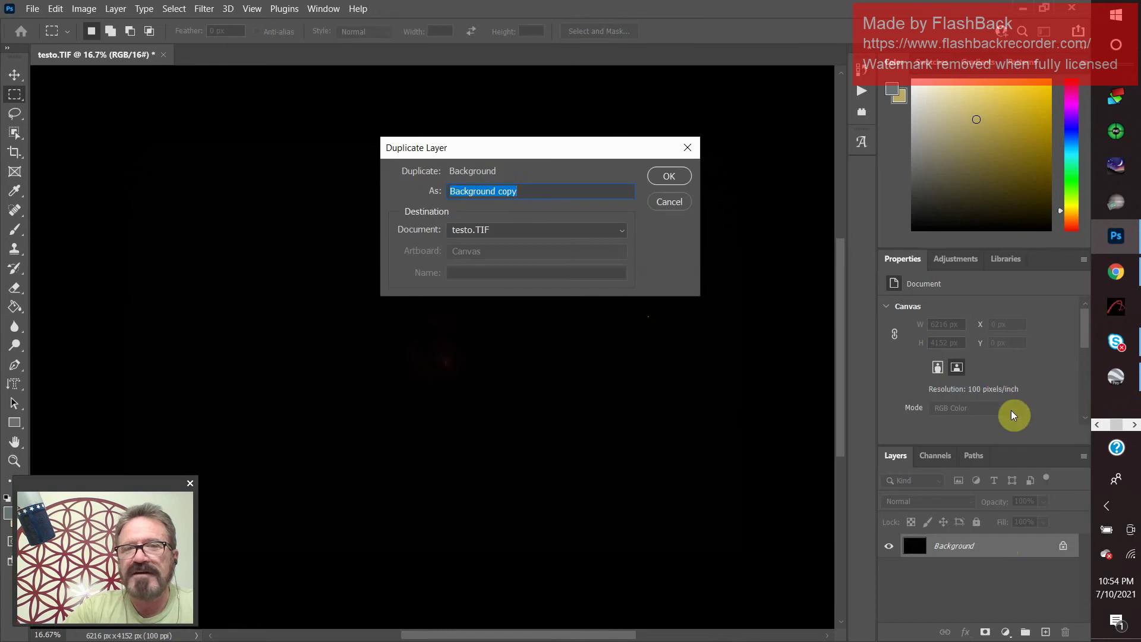
left_click(526, 191)
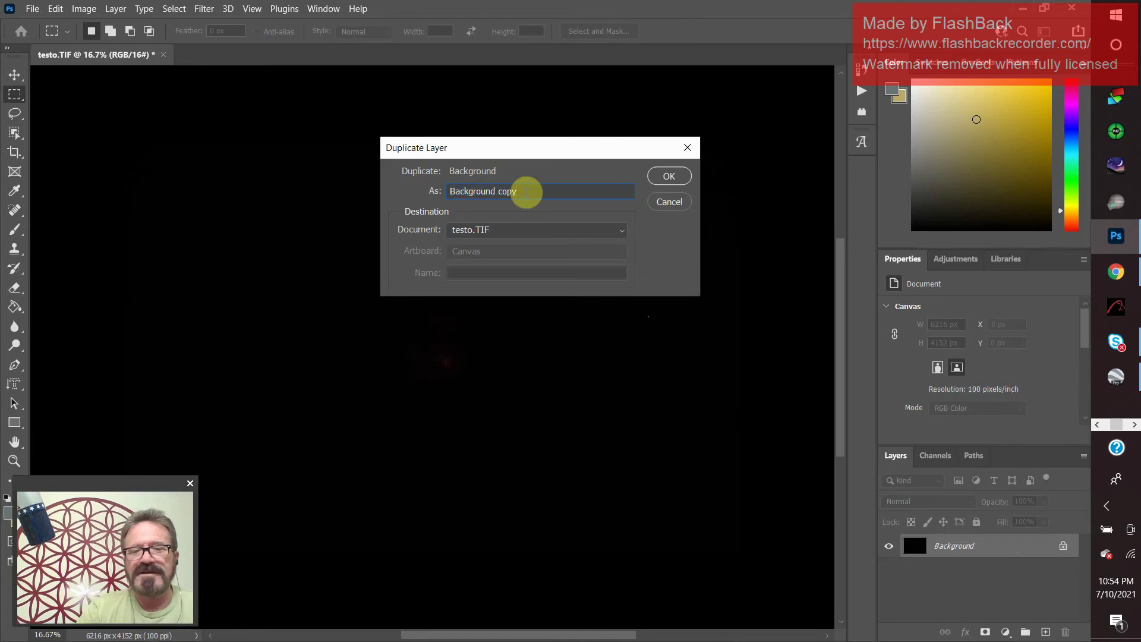
key("BackSpace")
key("BackSpace")
key("BackSpace")
key("BackSpace")
key("BackSpace")
key("BackSpace")
key("BackSpace")
key("BackSpace")
key("BackSpace")
key("BackSpace")
key("BackSpace")
key("BackSpace")
key("BackSpace")
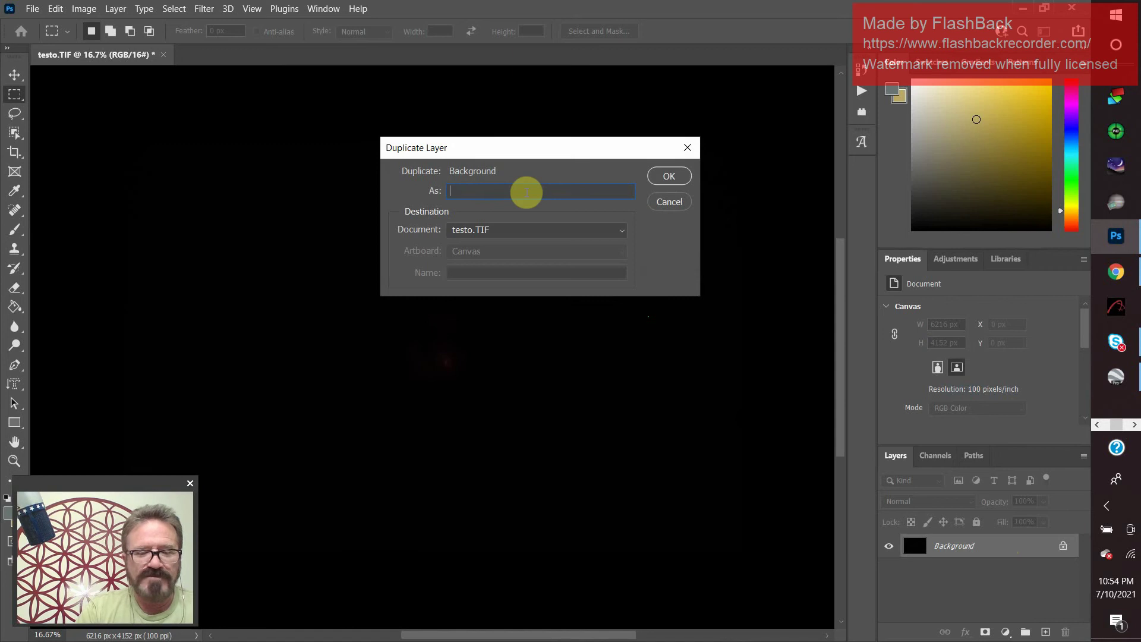
type("phase 1")
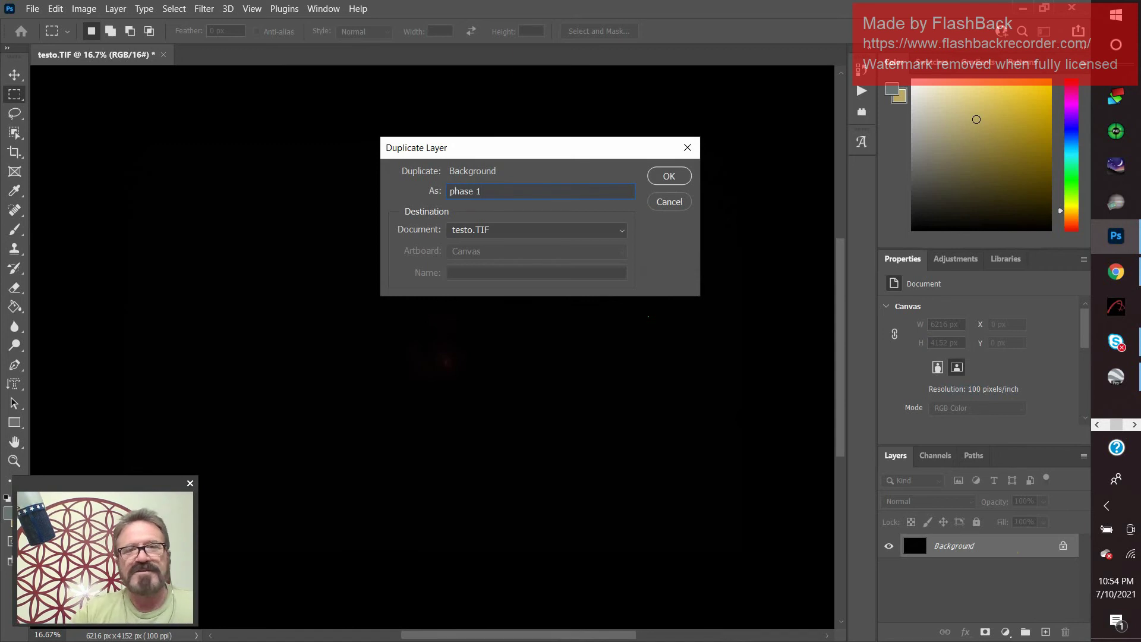
left_click(521, 189)
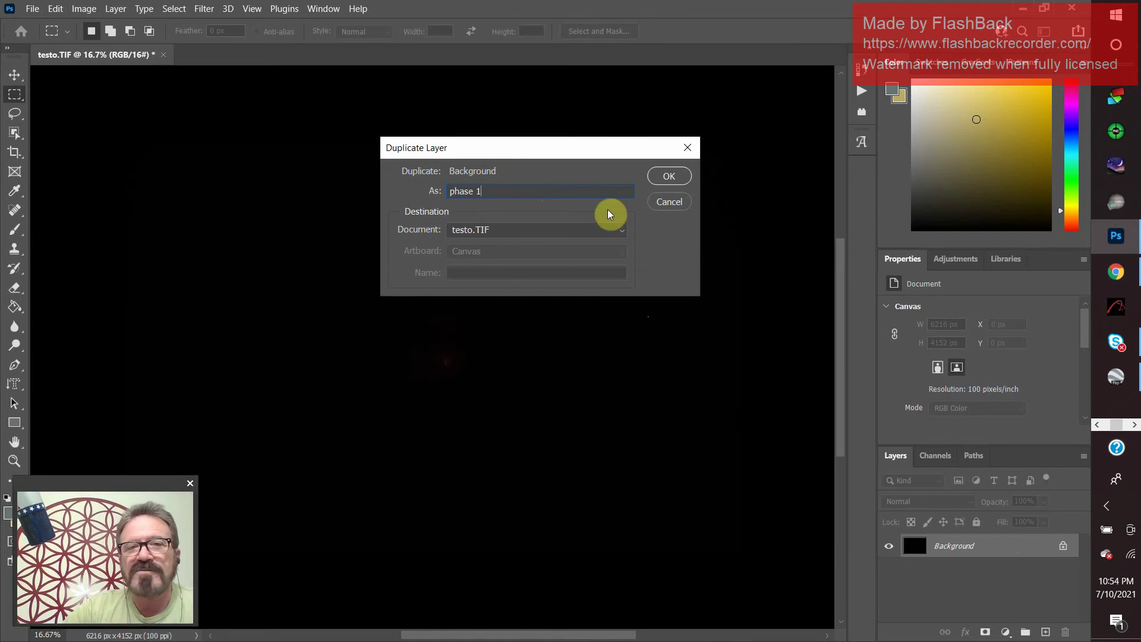
left_click(669, 177)
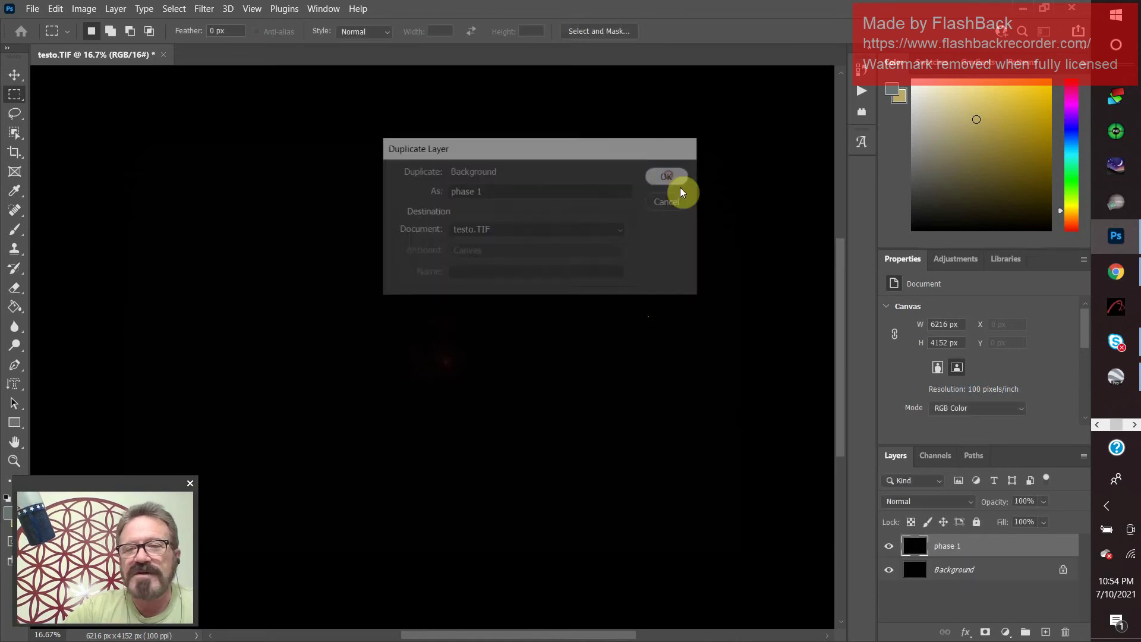
left_click(987, 544)
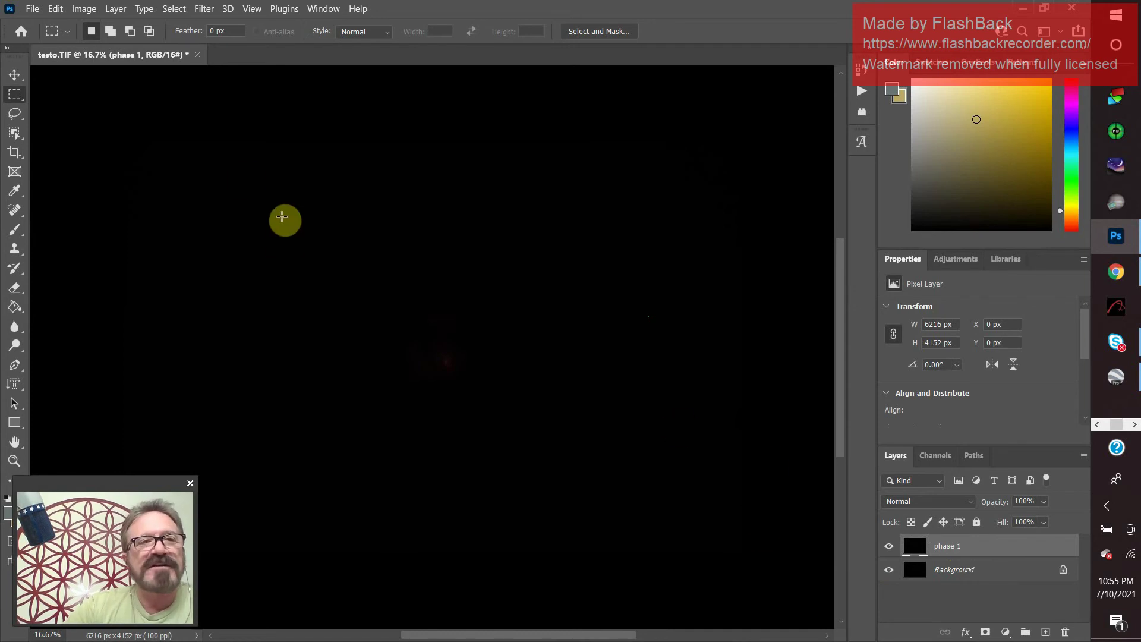
- Apply Levels to the Red channel of phase 1 with black input 2 and midtone 2.53
left_click(84, 10)
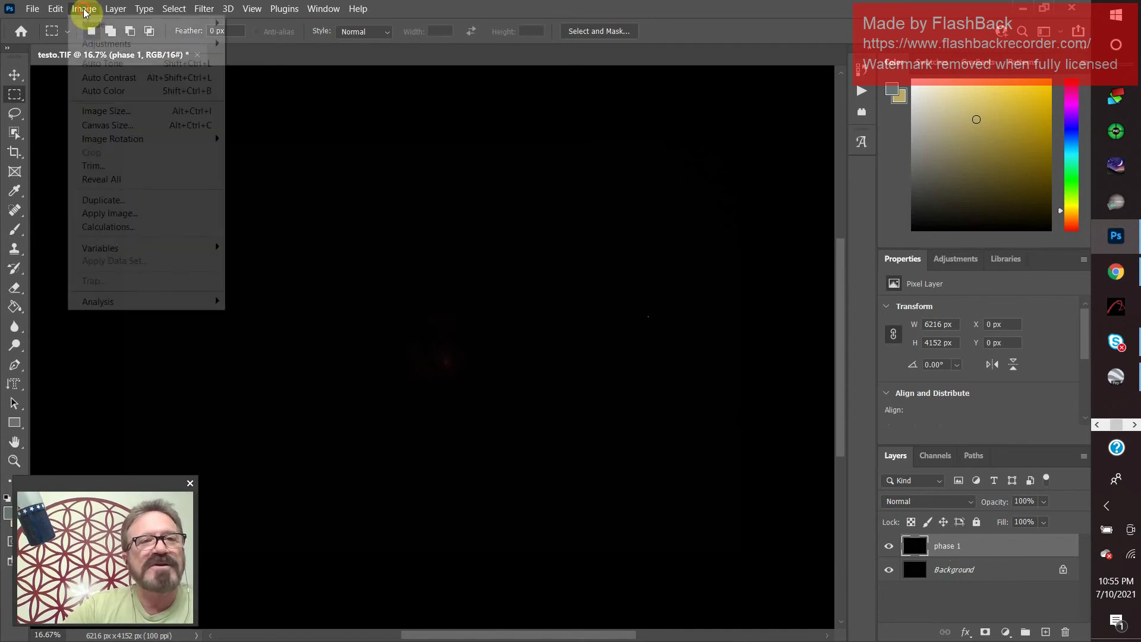
mouse_move(94, 43)
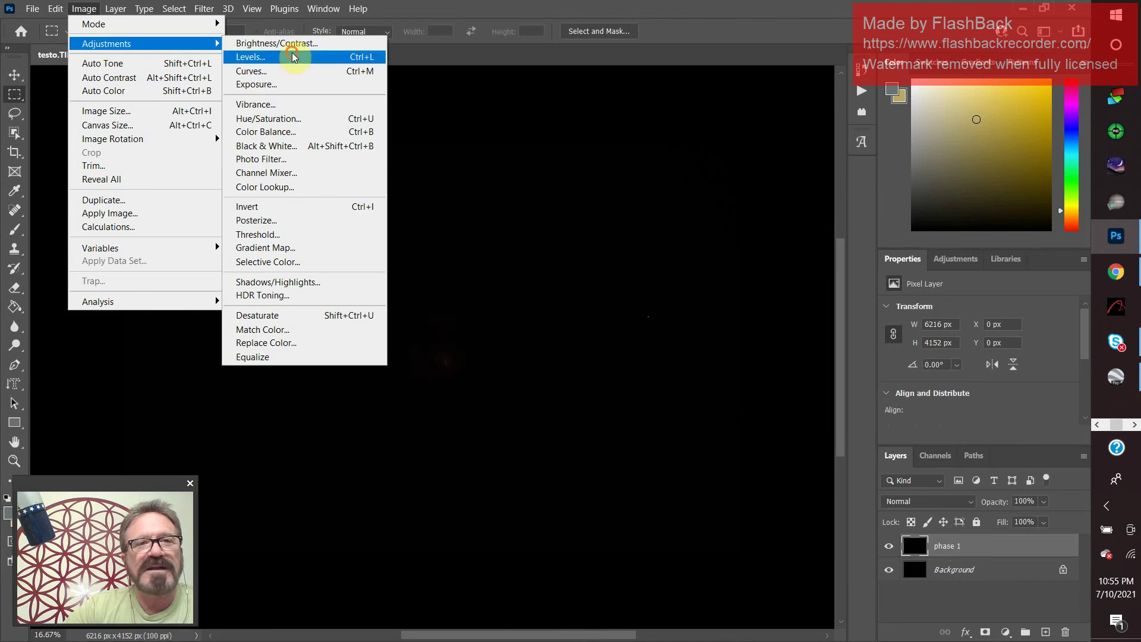
left_click(291, 53)
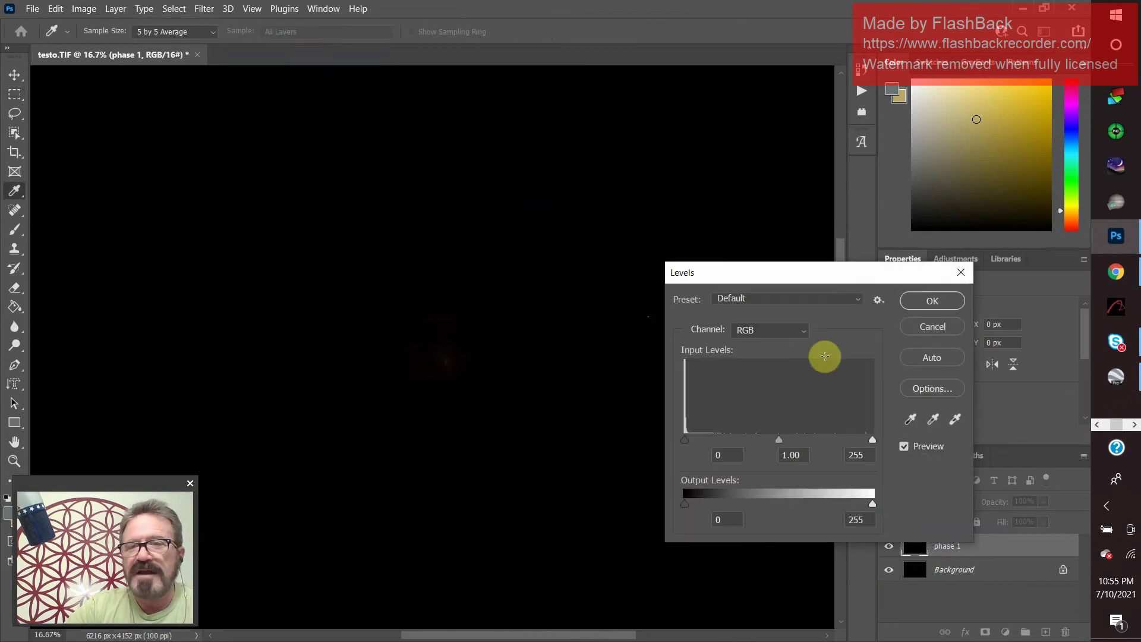
left_click(808, 339)
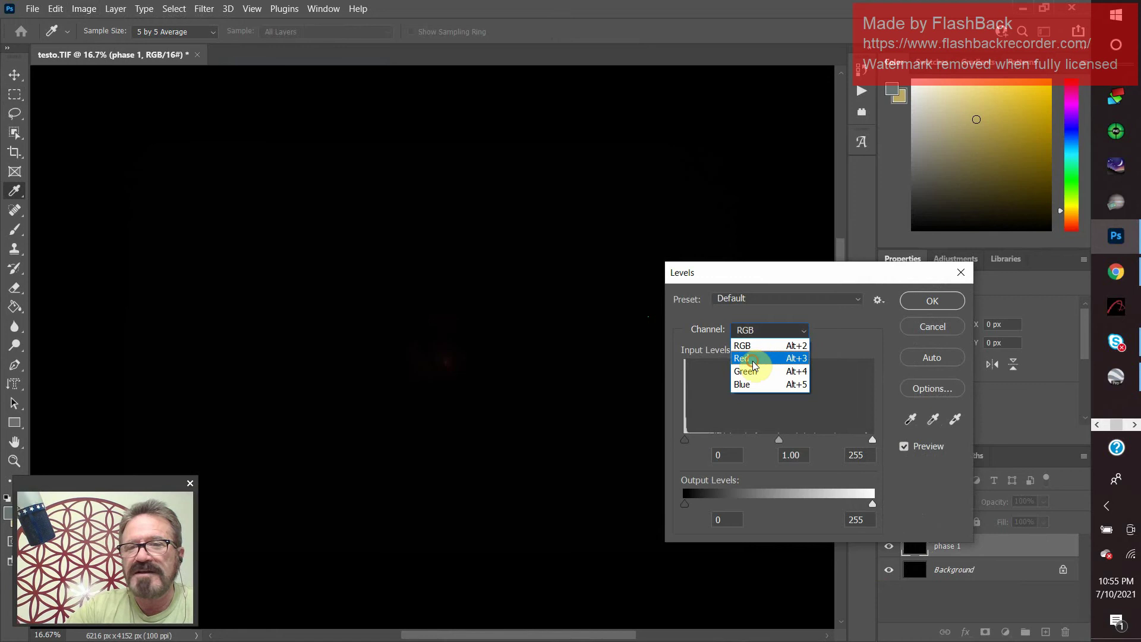
left_click(753, 356)
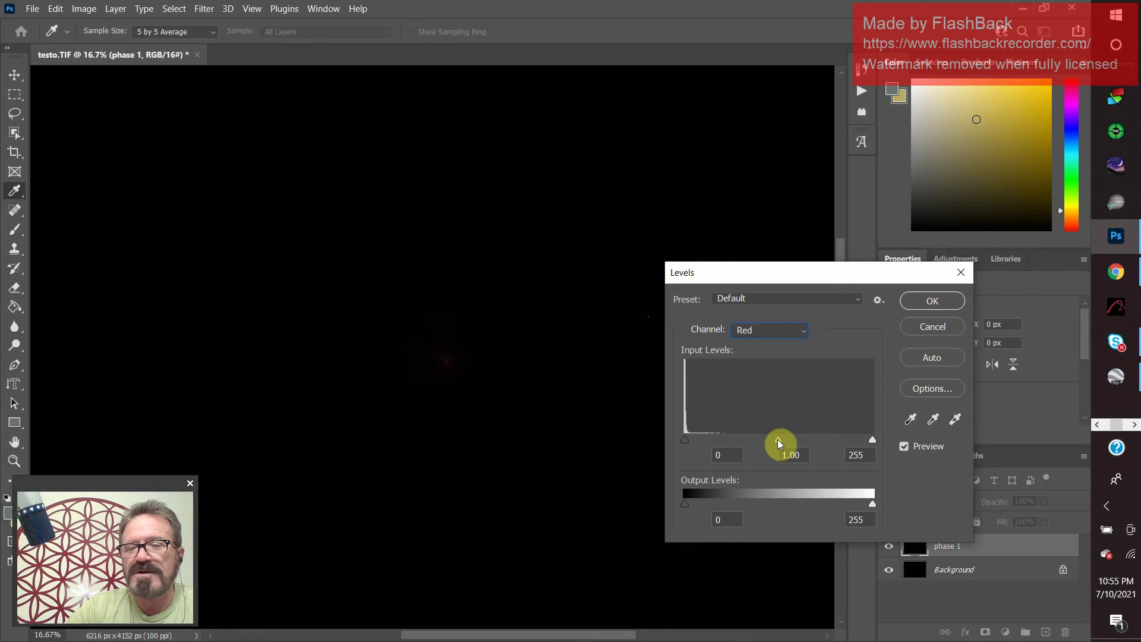
mouse_move(778, 440)
left_mouse_down()
mouse_move(697, 437)
mouse_move(778, 440)
left_mouse_up()
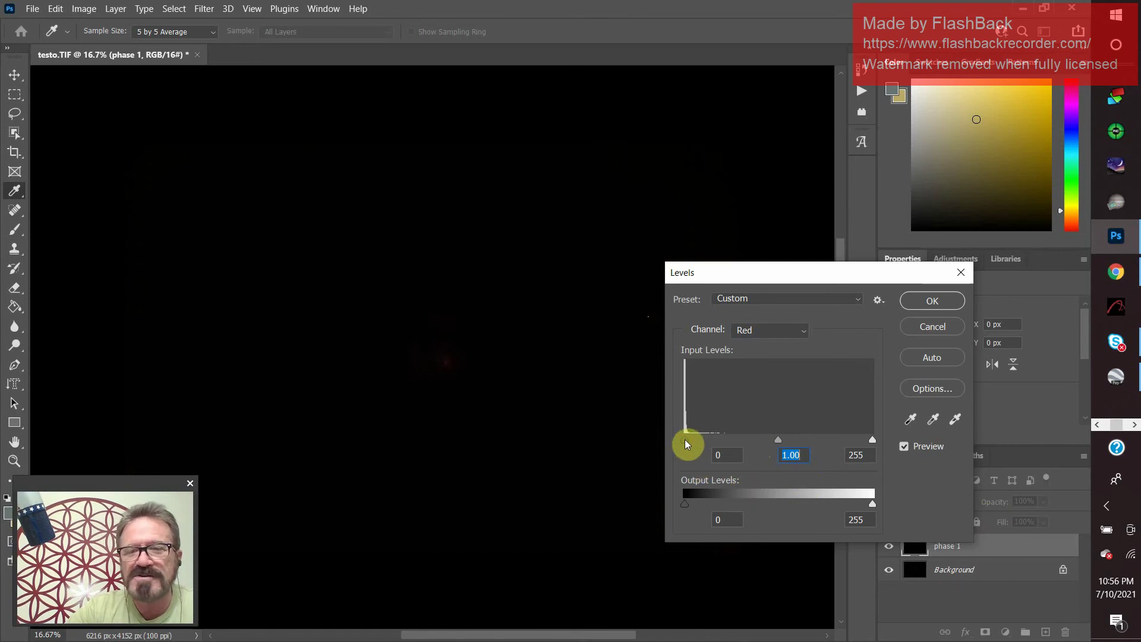
type("1")
left_click_drag(685, 440, 683, 440)
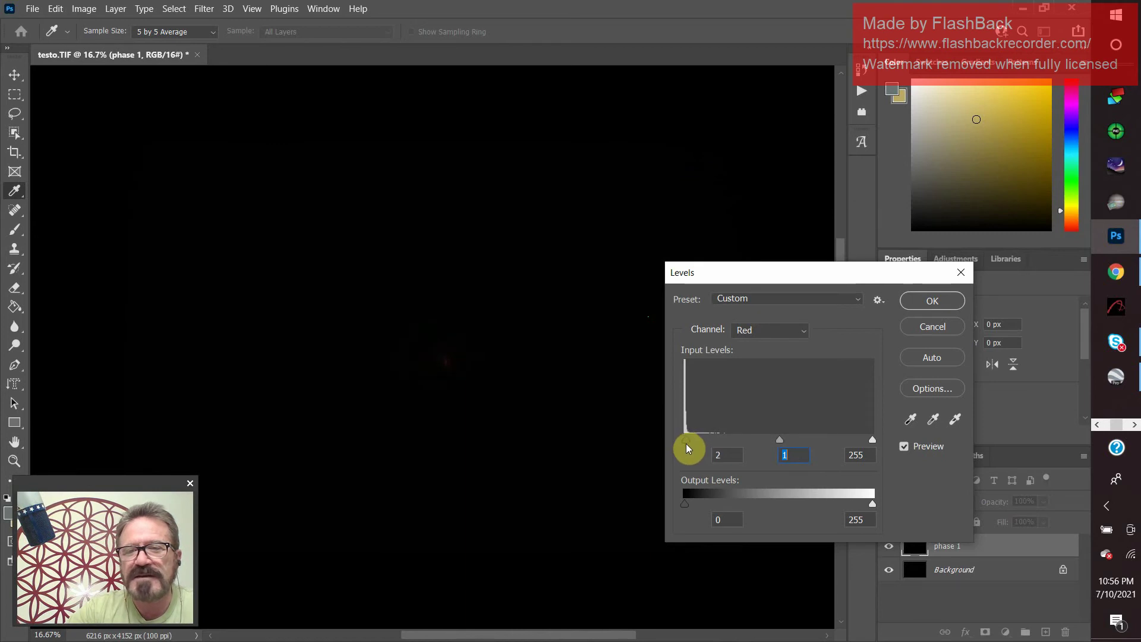
left_click(686, 443)
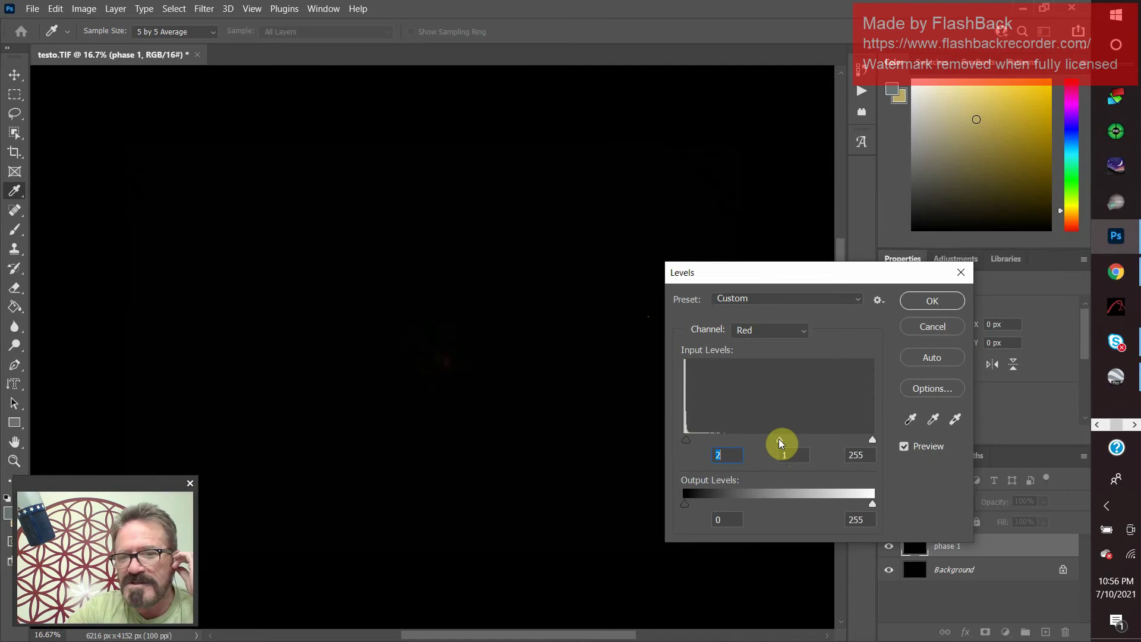
left_click_drag(779, 439, 719, 437)
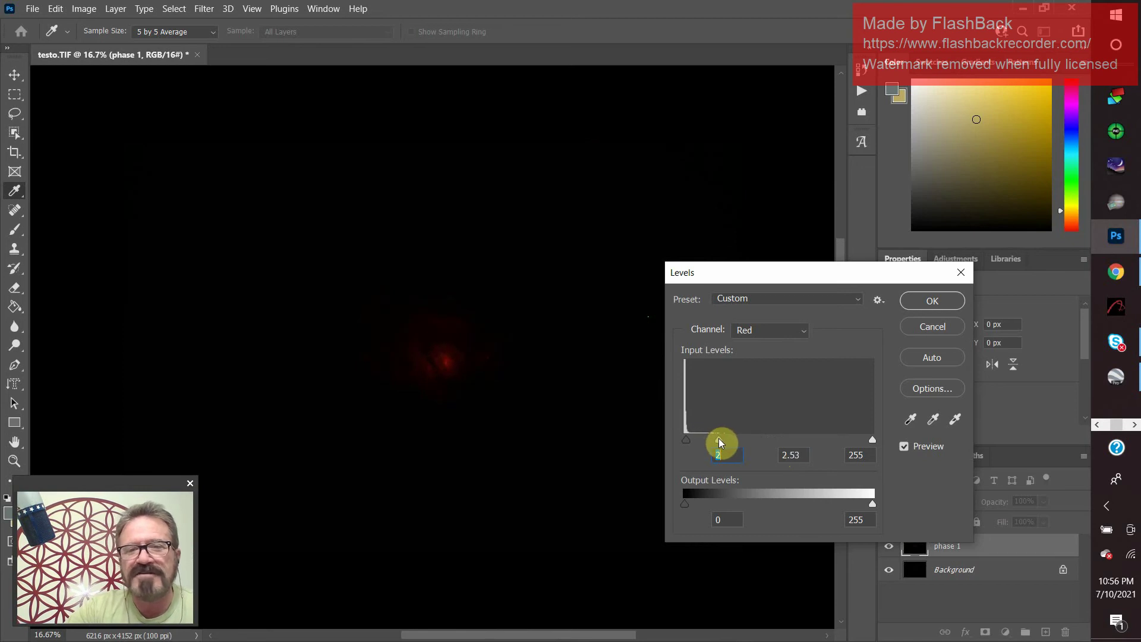
key("Tab")
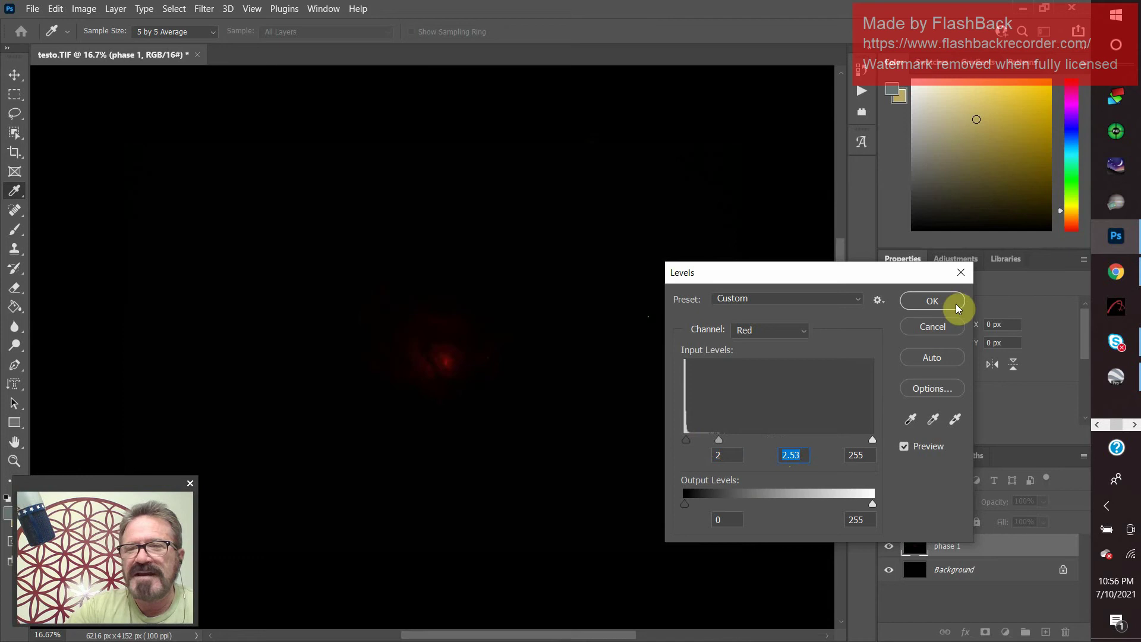
left_click(931, 301)
key("m")
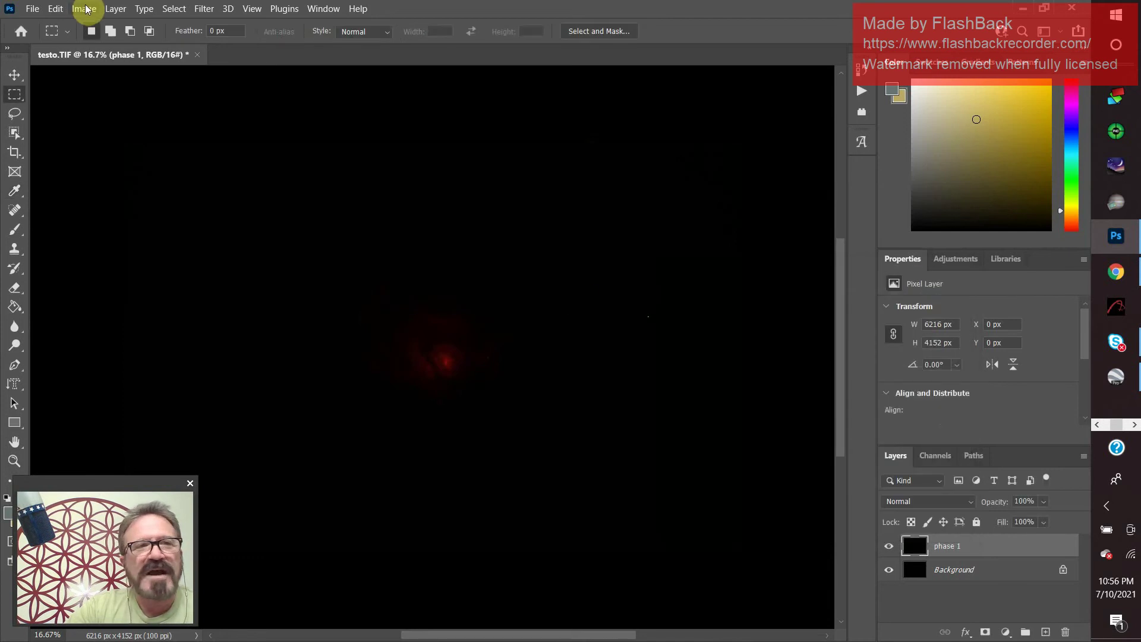
left_click(86, 9)
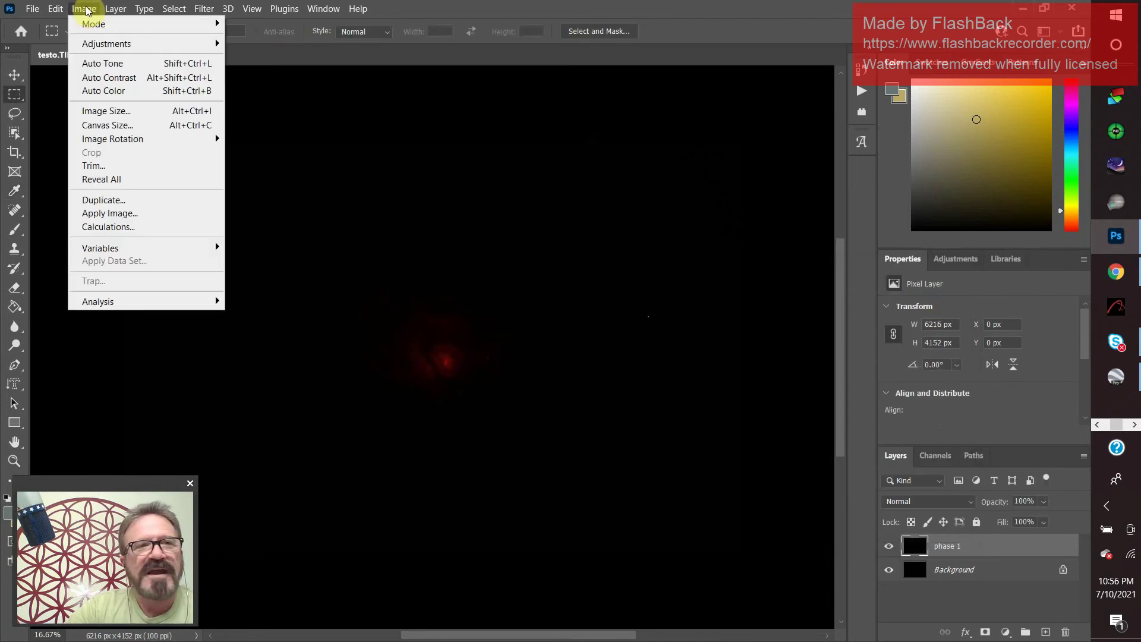
mouse_move(98, 44)
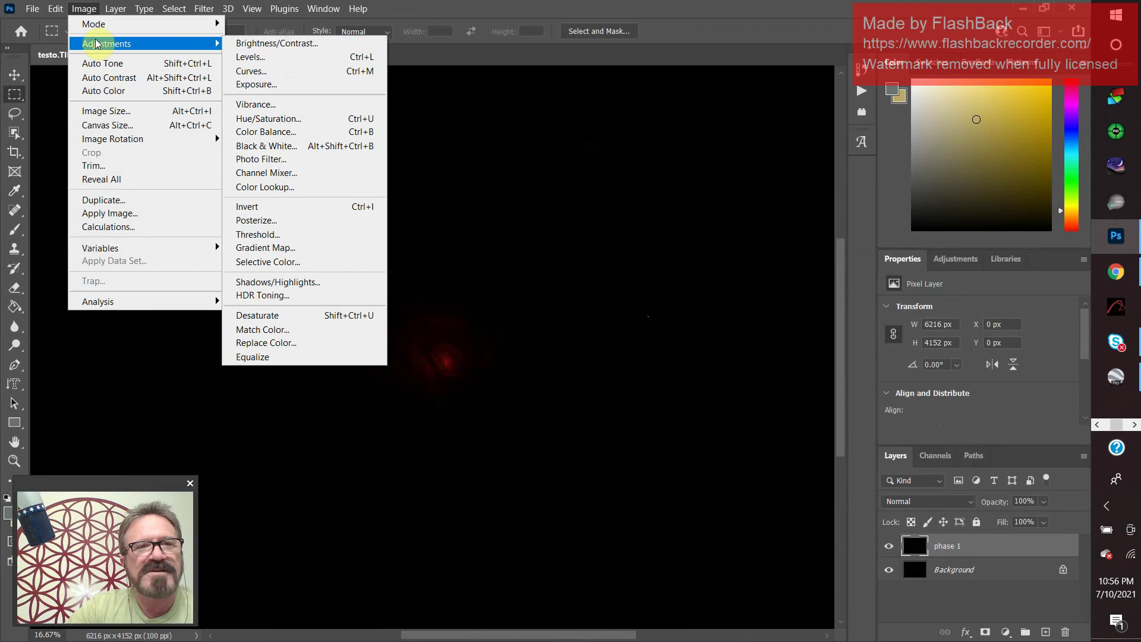
left_click(287, 56)
left_click(803, 333)
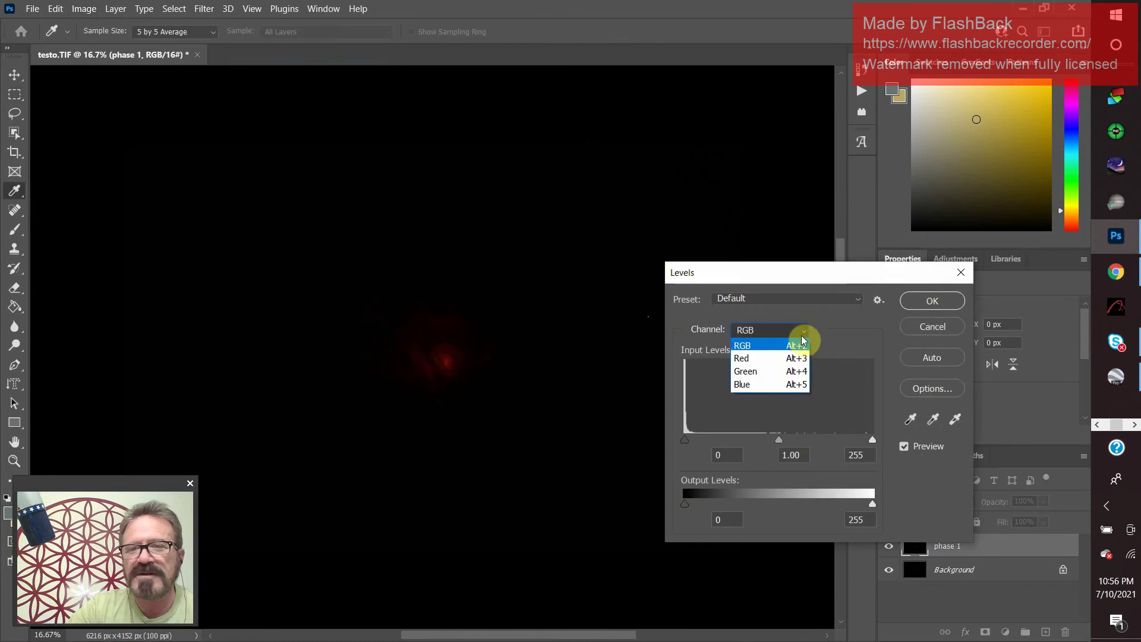
left_click(762, 371)
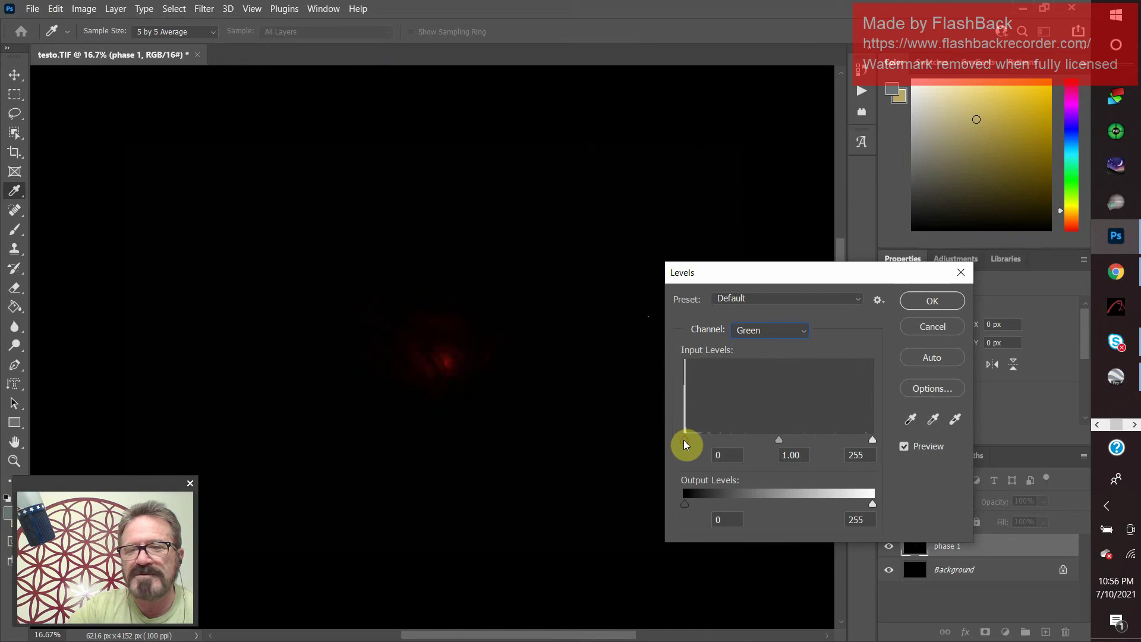
left_click_drag(686, 444, 687, 445)
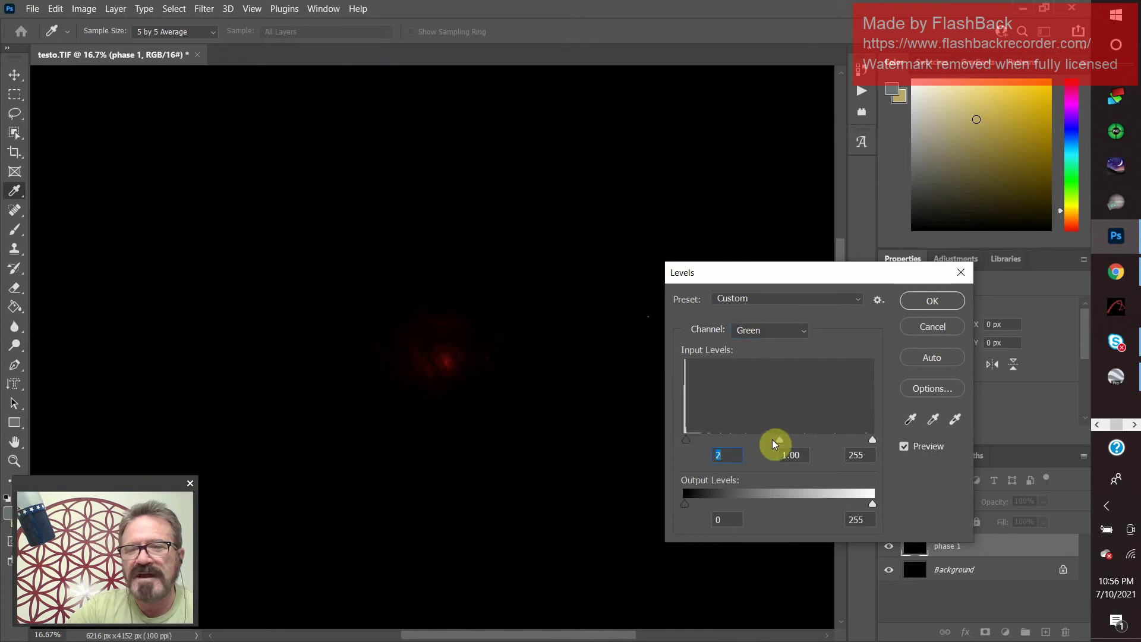
left_click_drag(779, 440, 717, 435)
left_click(933, 301)
key("m")
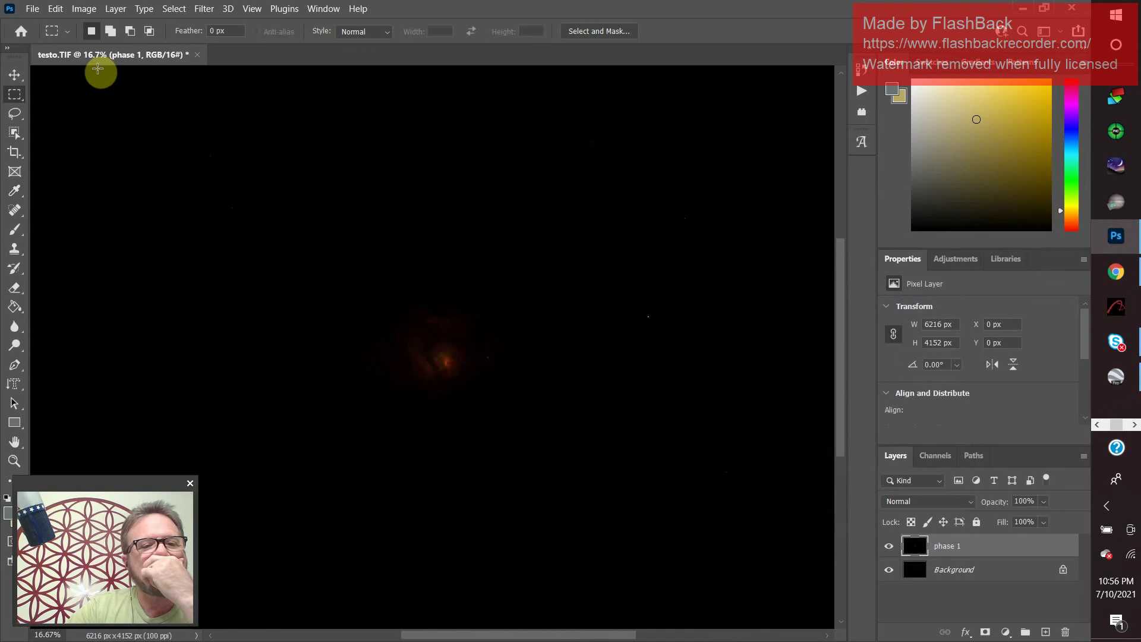
left_click(83, 10)
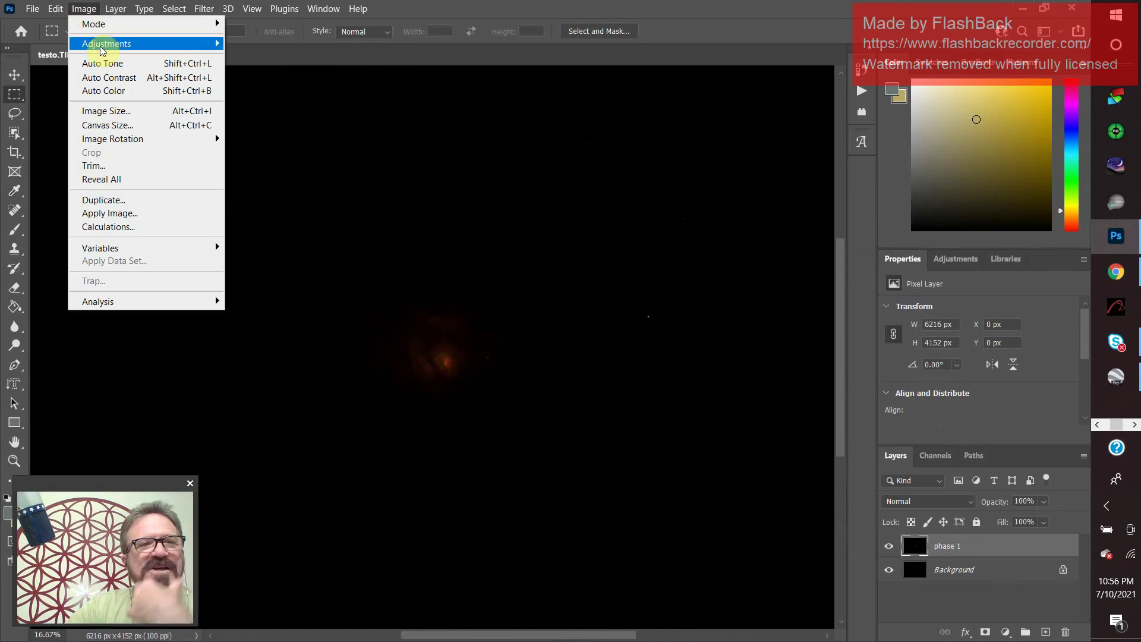
- Raise the Blue channel midtone of phase 1 to 2.13 with a Levels adjustment
mouse_move(102, 47)
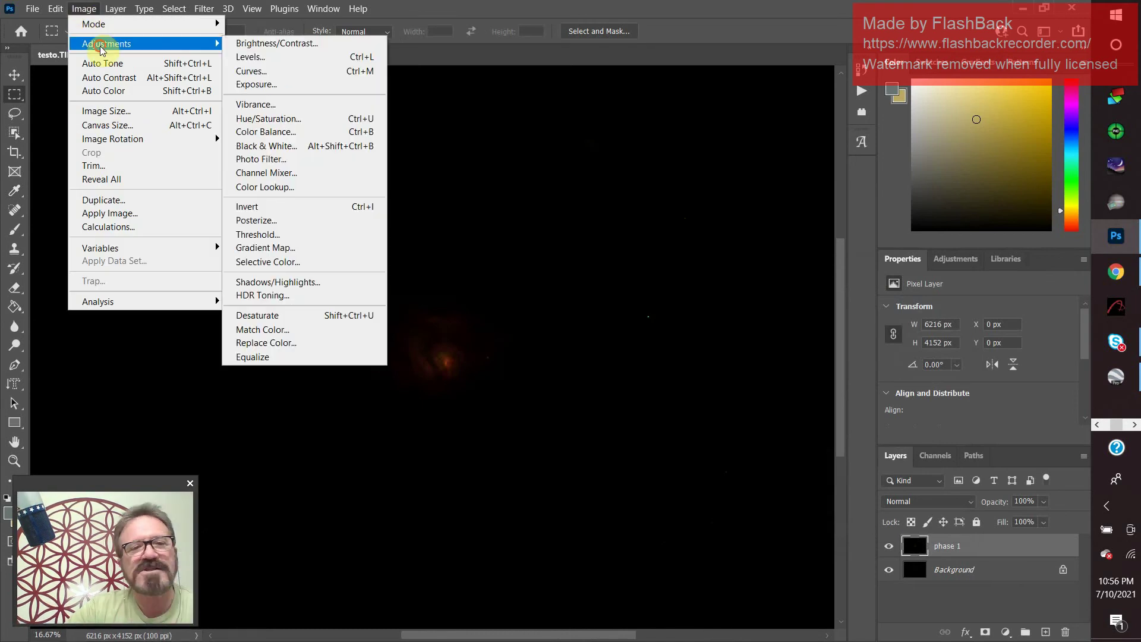
left_click(254, 58)
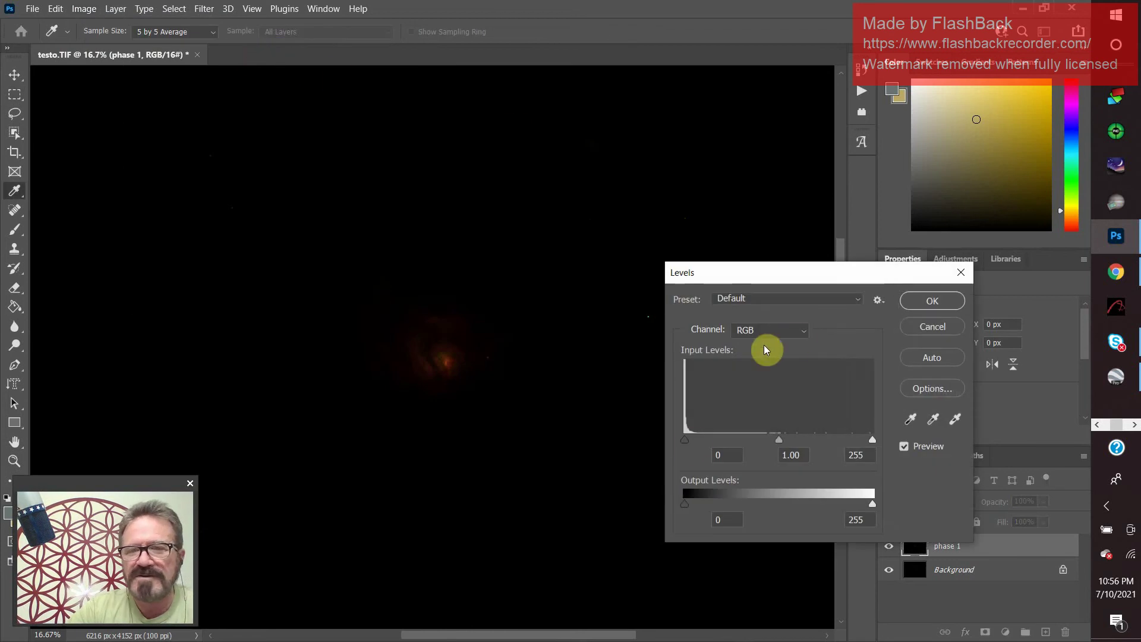
left_click(804, 331)
left_click(756, 386)
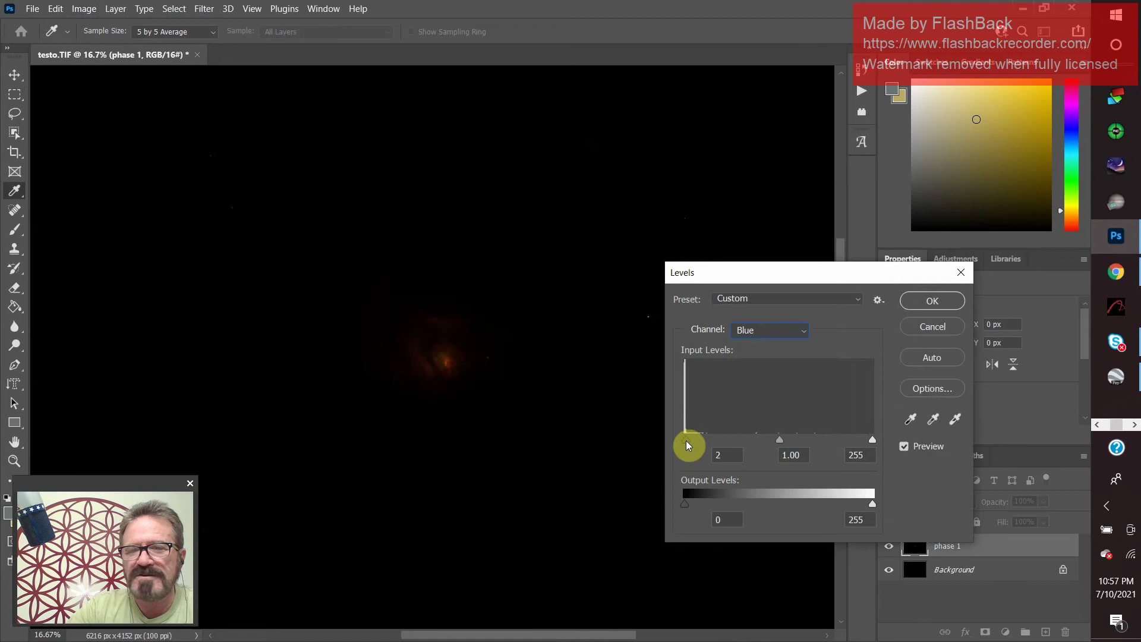
left_click_drag(780, 438, 728, 440)
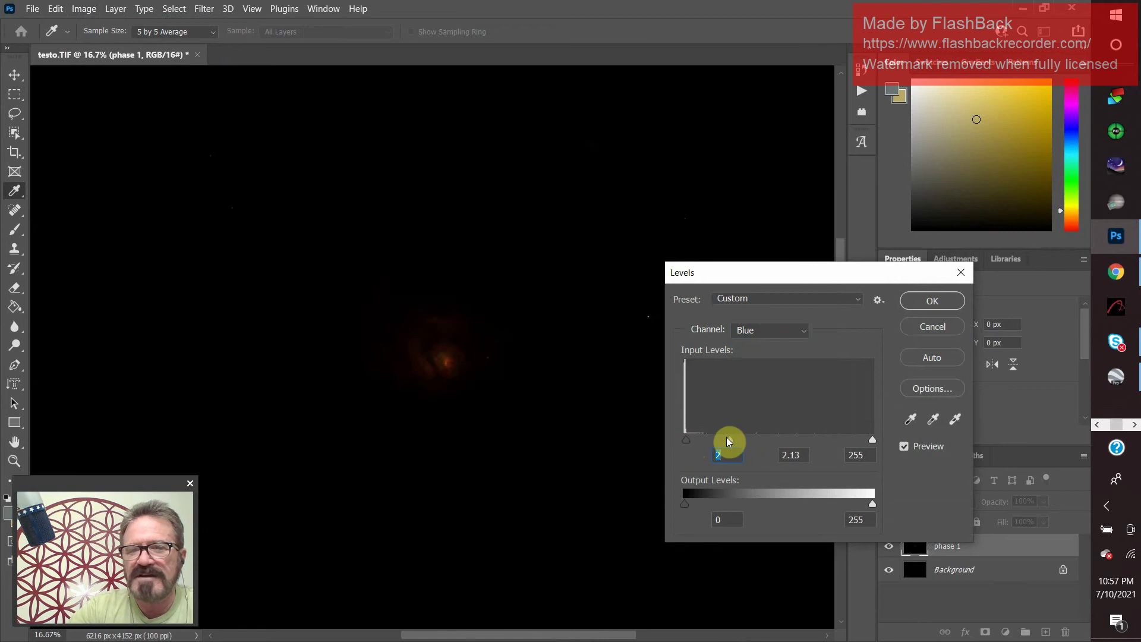
left_click(937, 309)
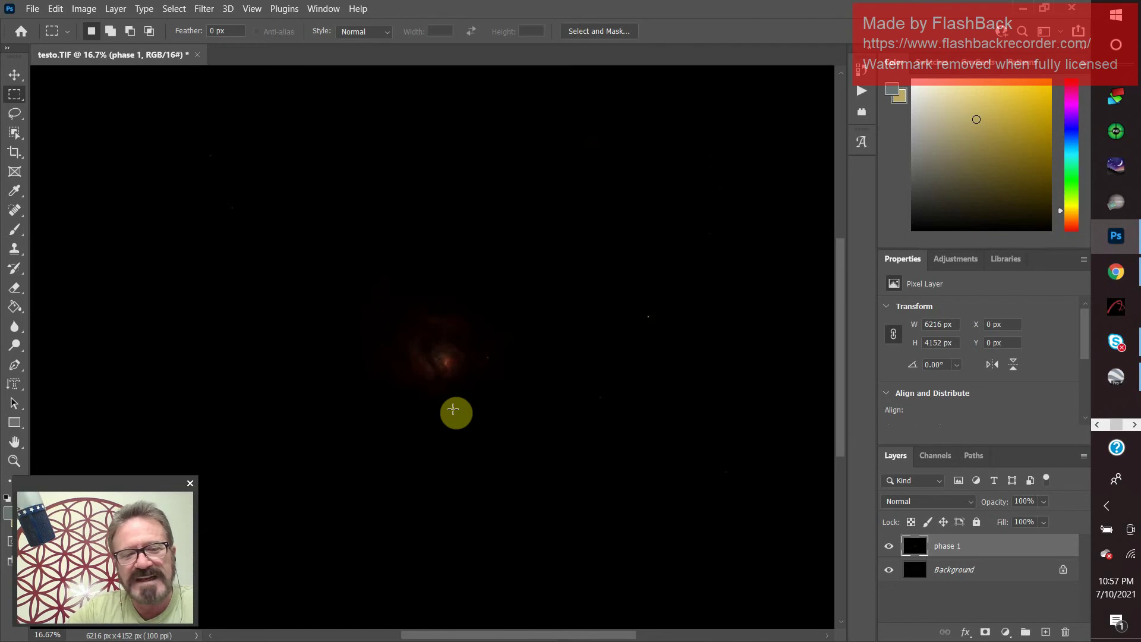
left_click(86, 9)
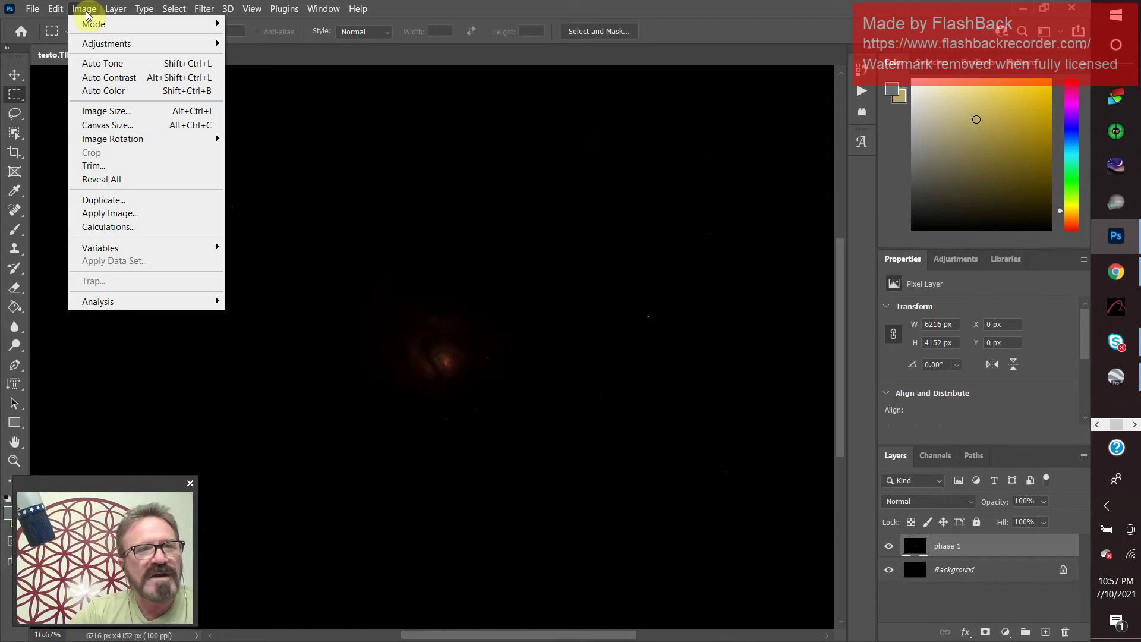
- Apply a Red channel Curves adjustment bowed upward with its top endpoint lowered to 238
mouse_move(95, 44)
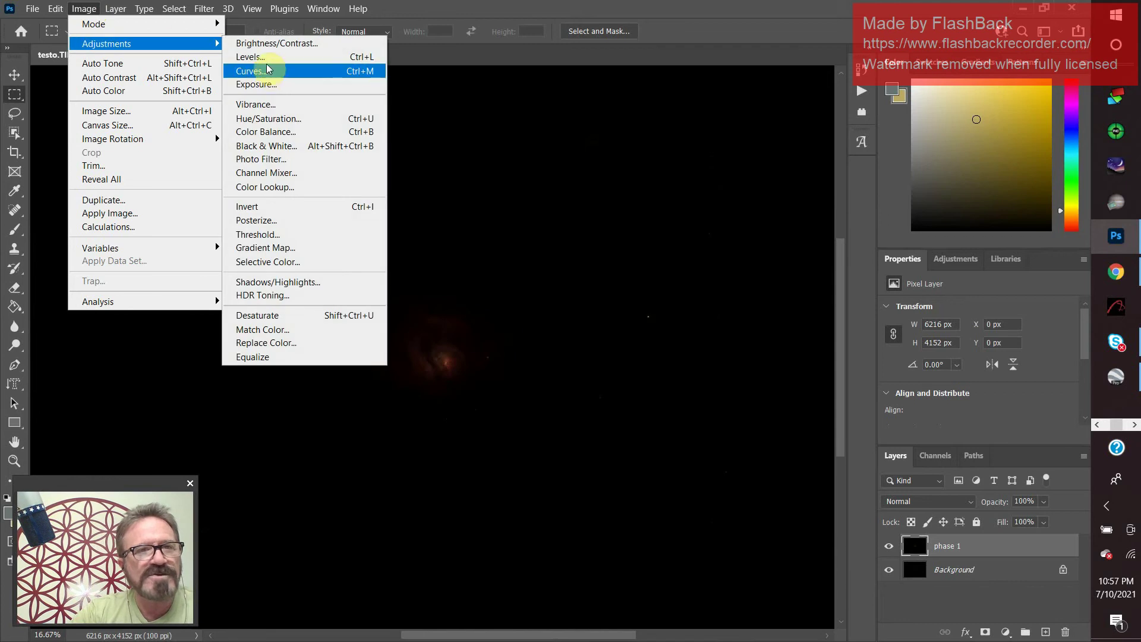
left_click(249, 71)
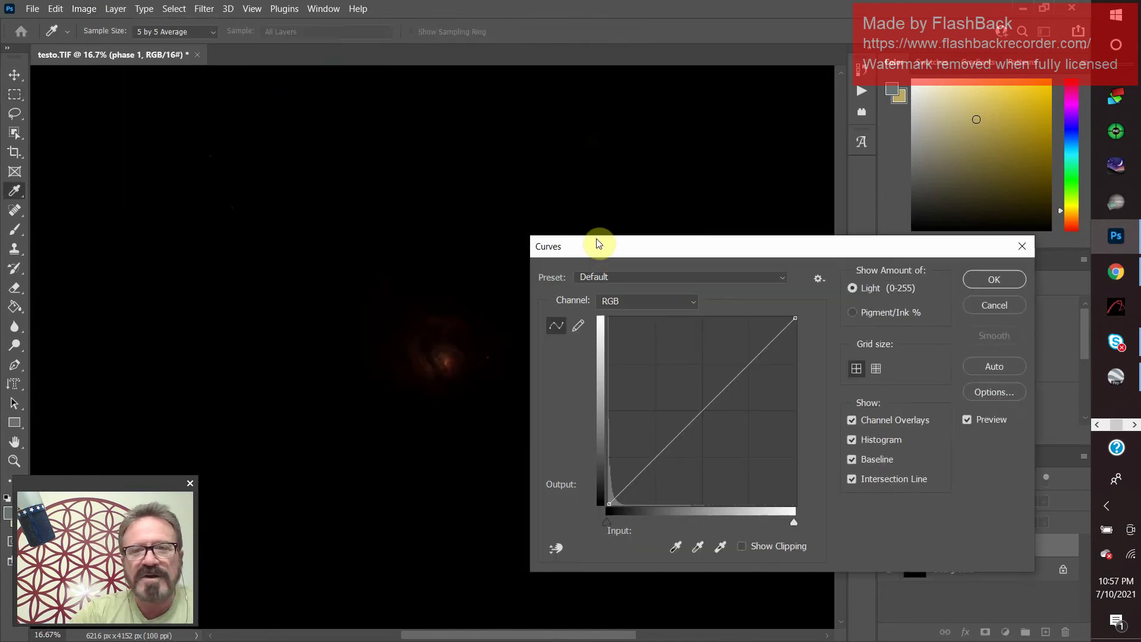
left_click(691, 303)
left_click(646, 329)
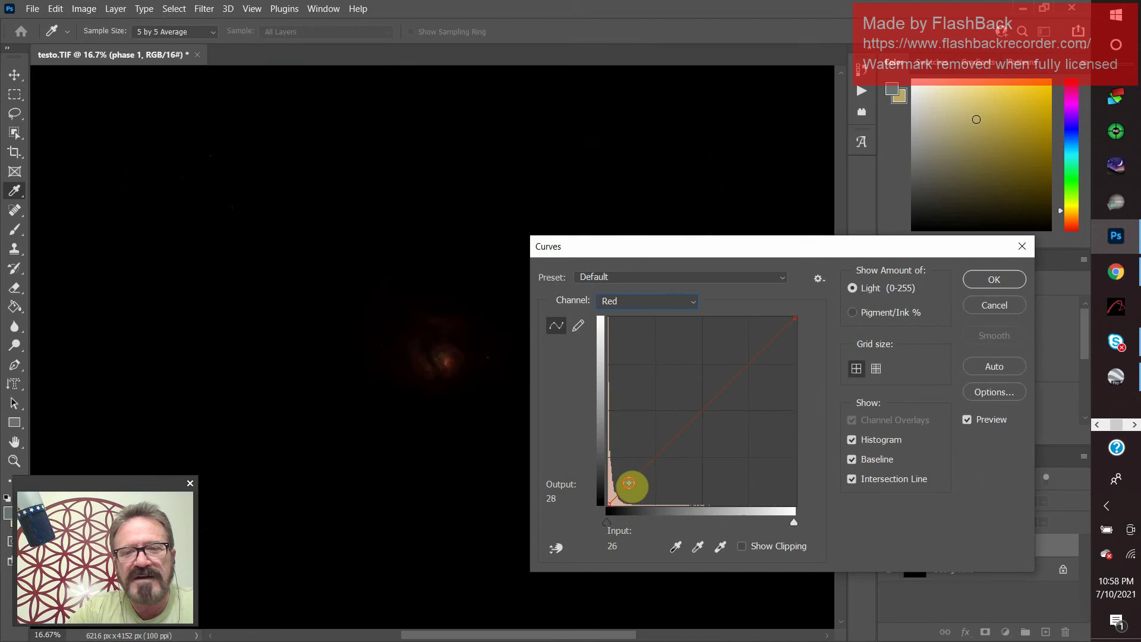
left_click_drag(628, 482, 626, 461)
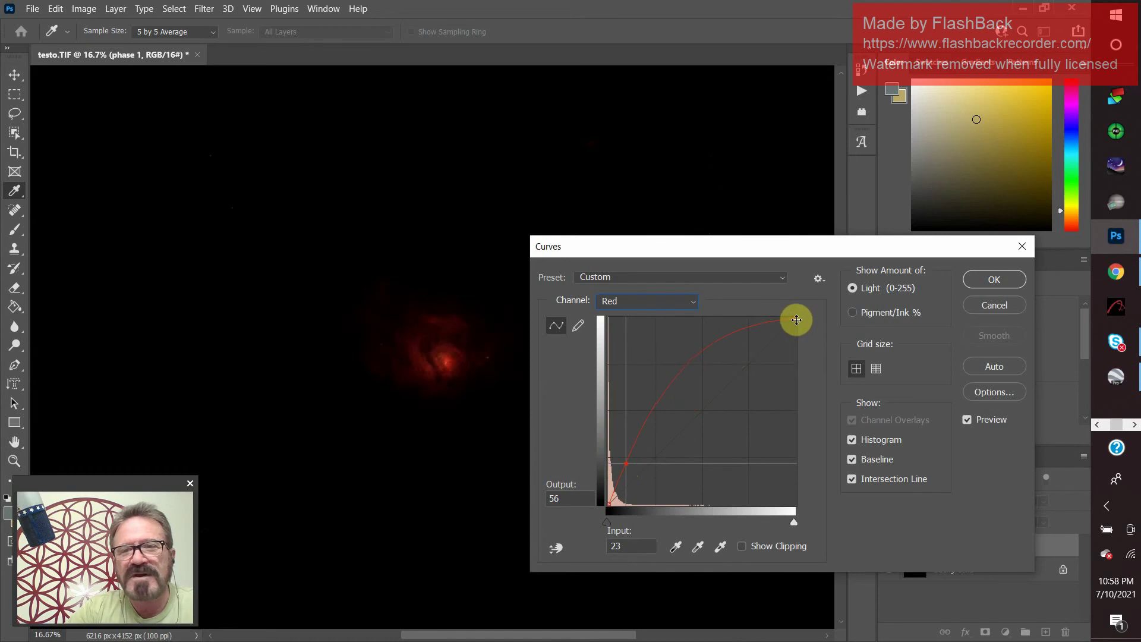
left_click(795, 319)
left_click_drag(795, 319, 797, 332)
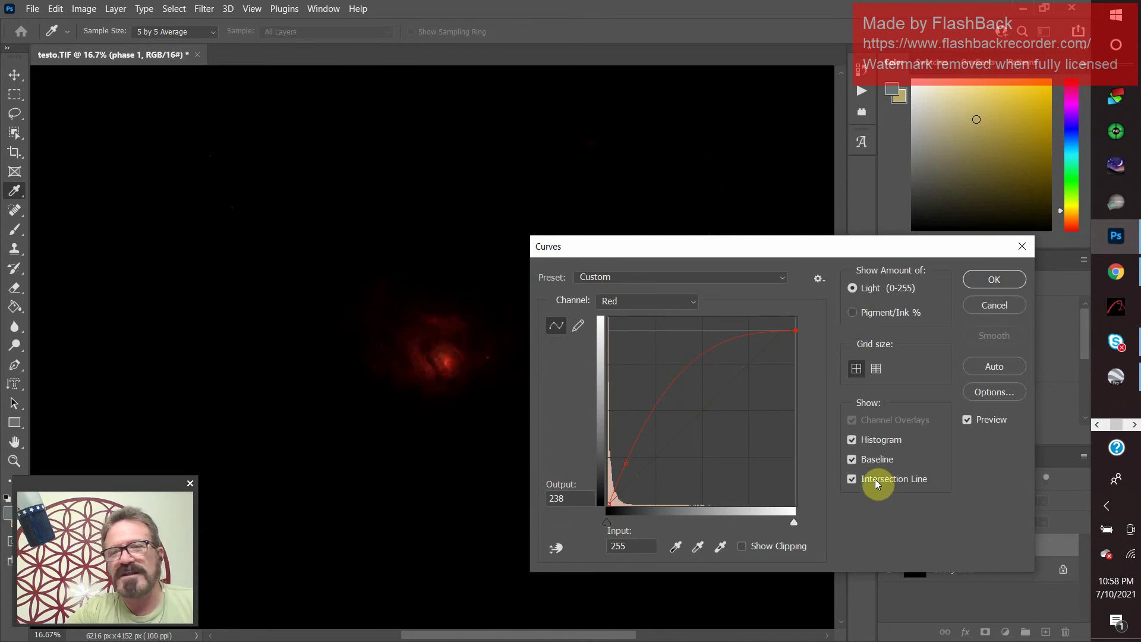
left_click(991, 280)
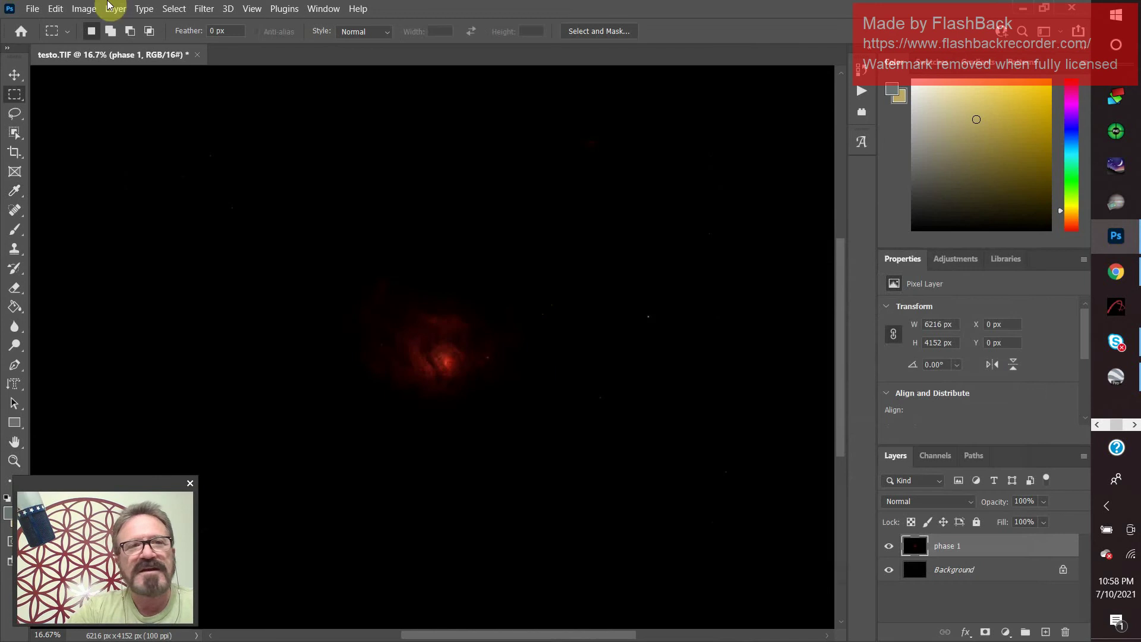
- Apply a Green channel Curves adjustment bent upward with its top endpoint lowered to 231
left_click(84, 8)
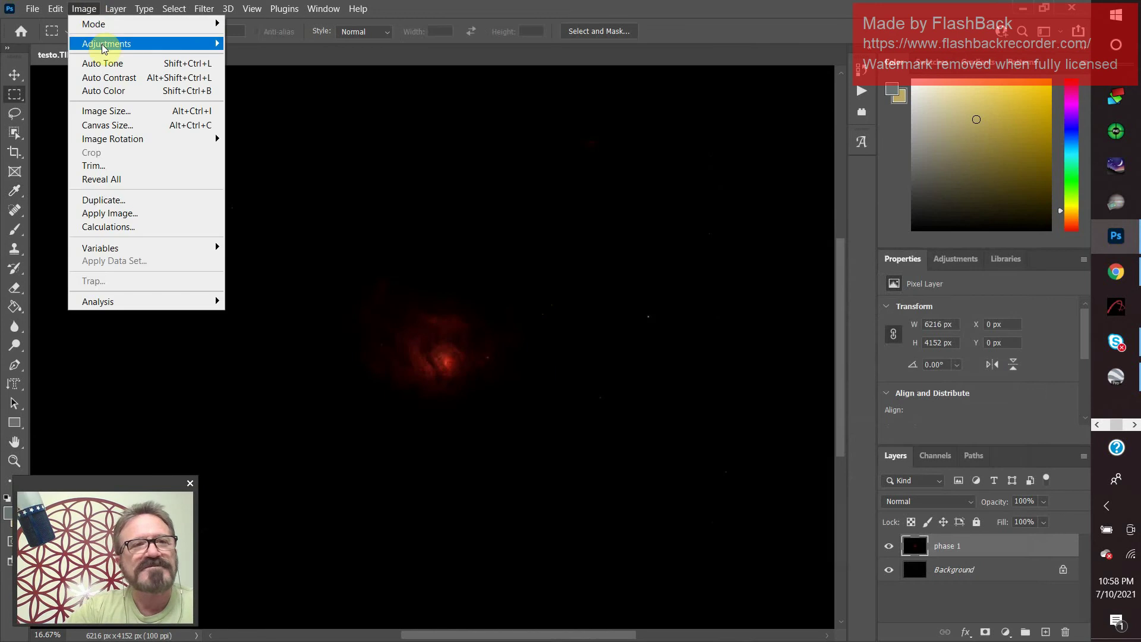
mouse_move(98, 44)
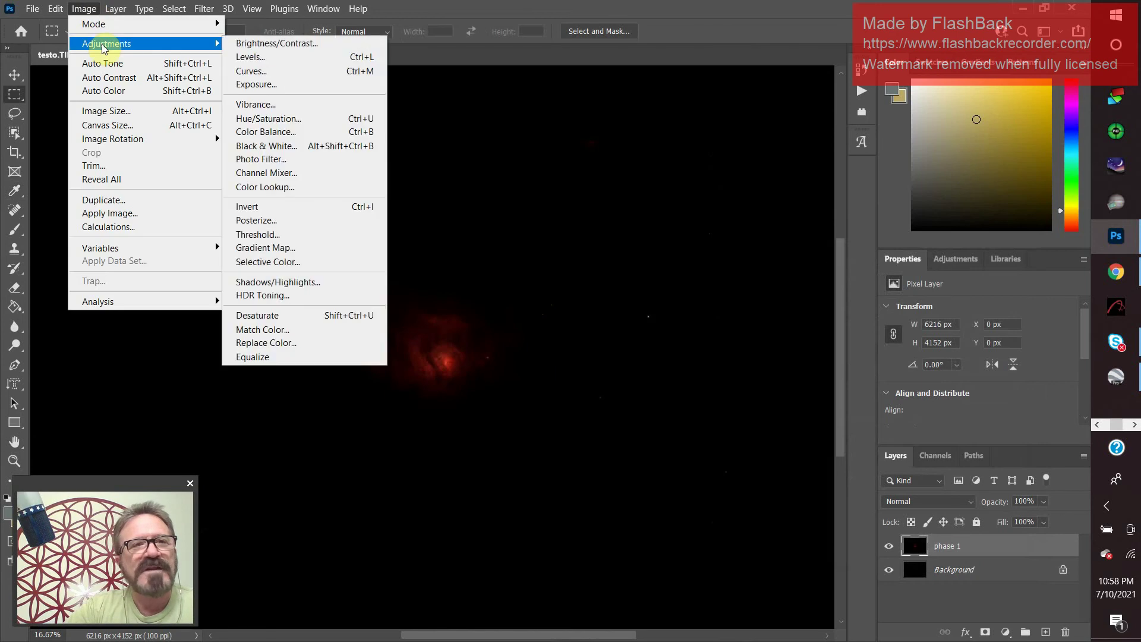
left_click(269, 70)
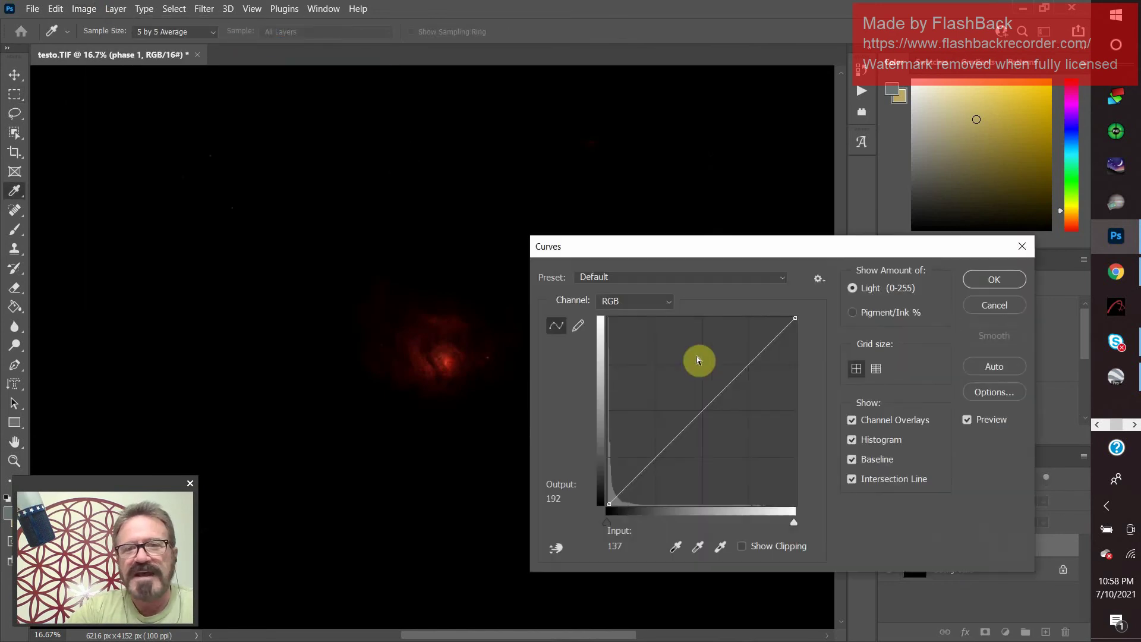
left_click(665, 302)
left_click(637, 338)
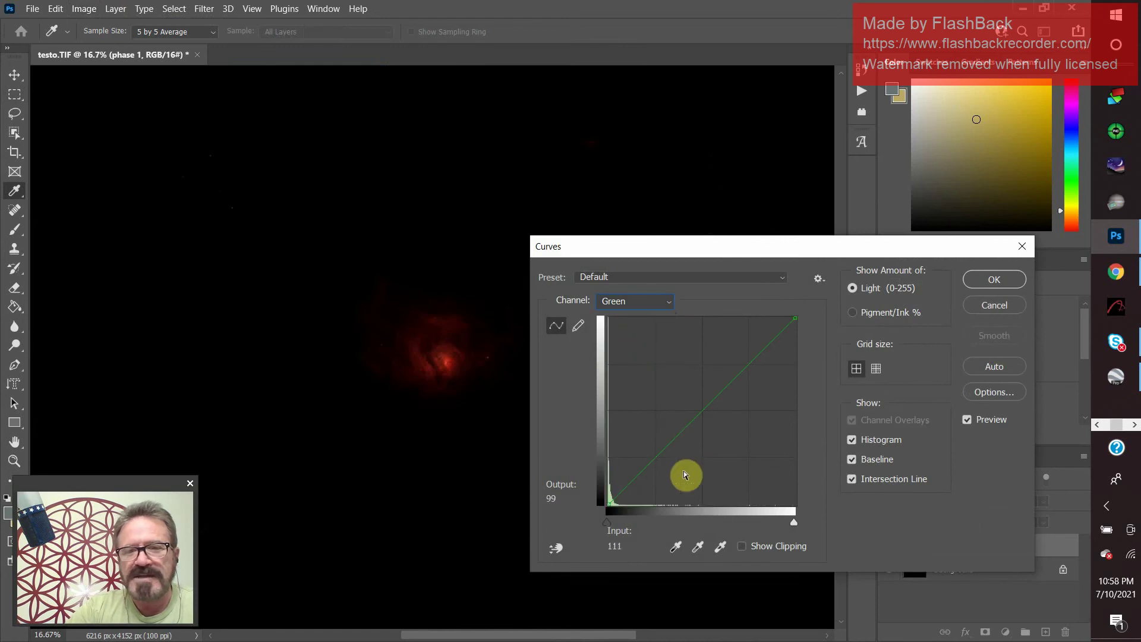
left_click_drag(627, 485, 625, 468)
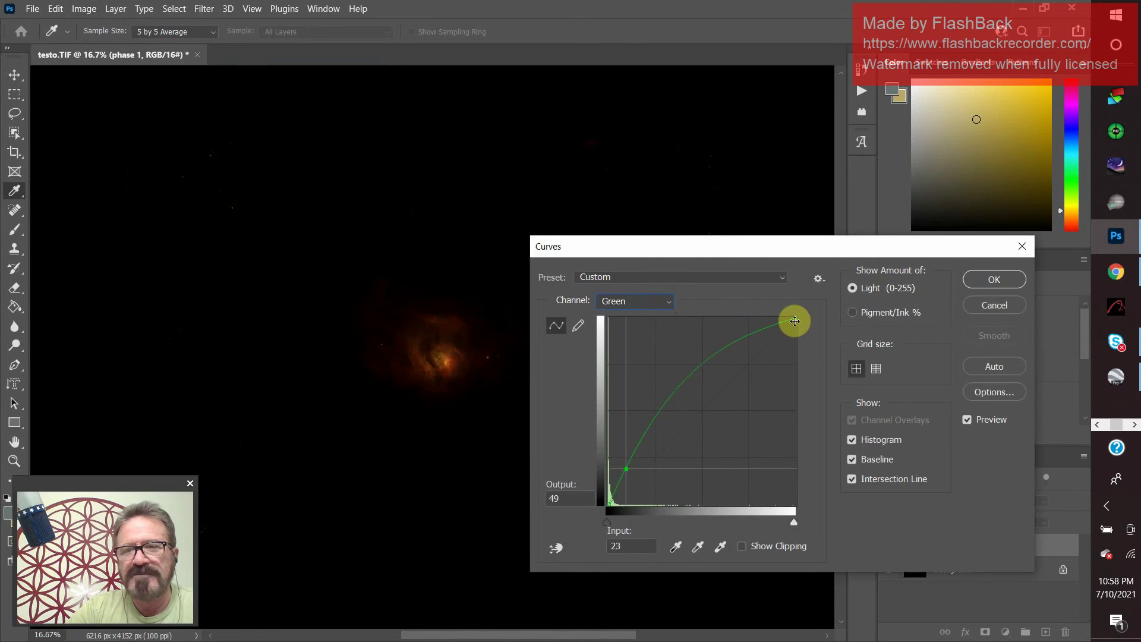
left_click_drag(794, 317, 795, 335)
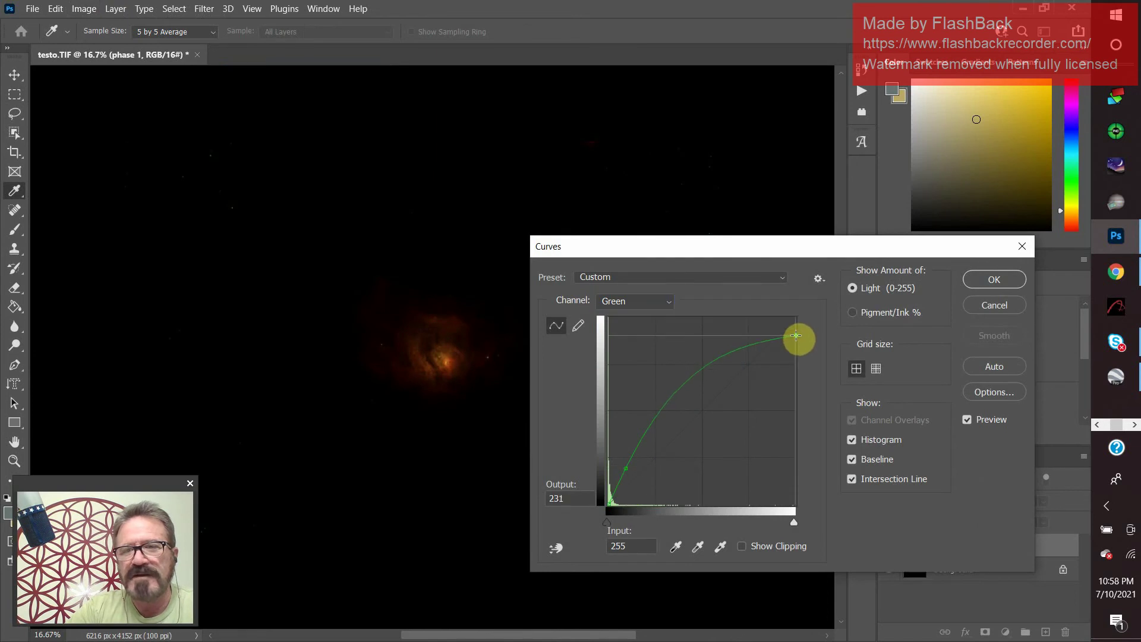
left_click(994, 279)
- Apply a Blue channel Curves adjustment with raised midtones and its top endpoint lowered to 232
left_click(84, 8)
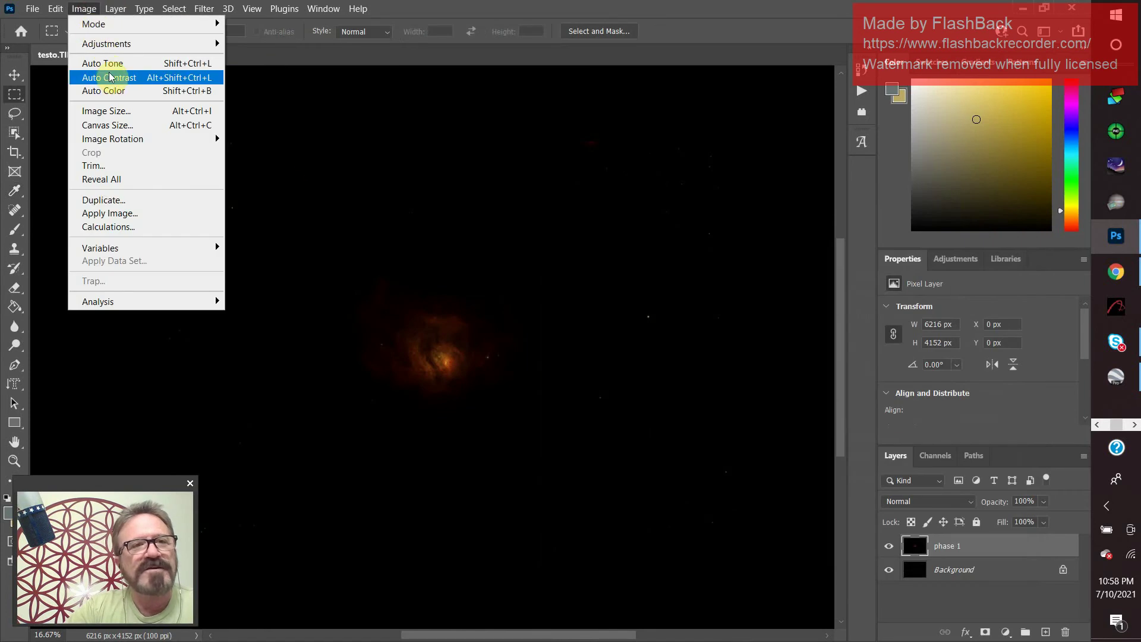
mouse_move(107, 43)
left_click(262, 71)
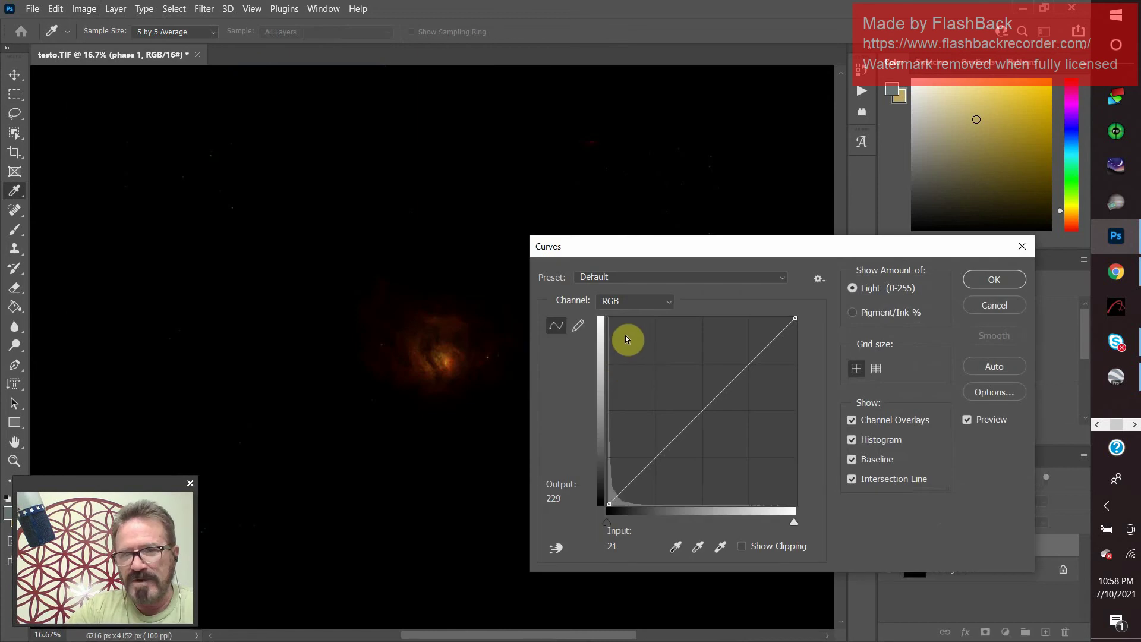
left_click(666, 302)
left_click(657, 357)
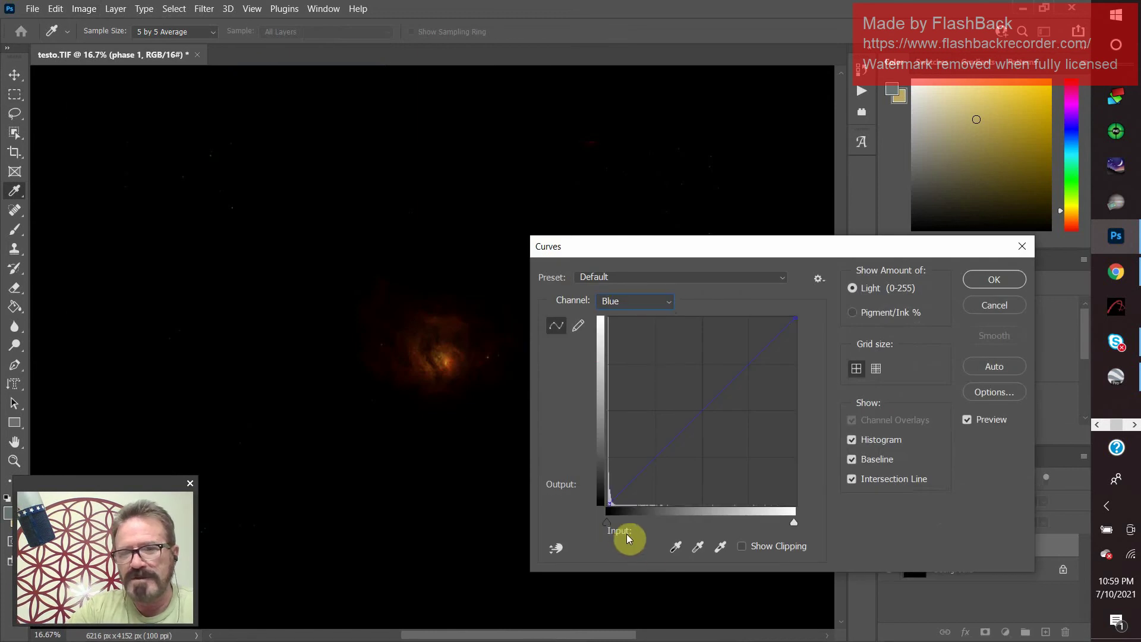
left_click_drag(629, 484, 642, 448)
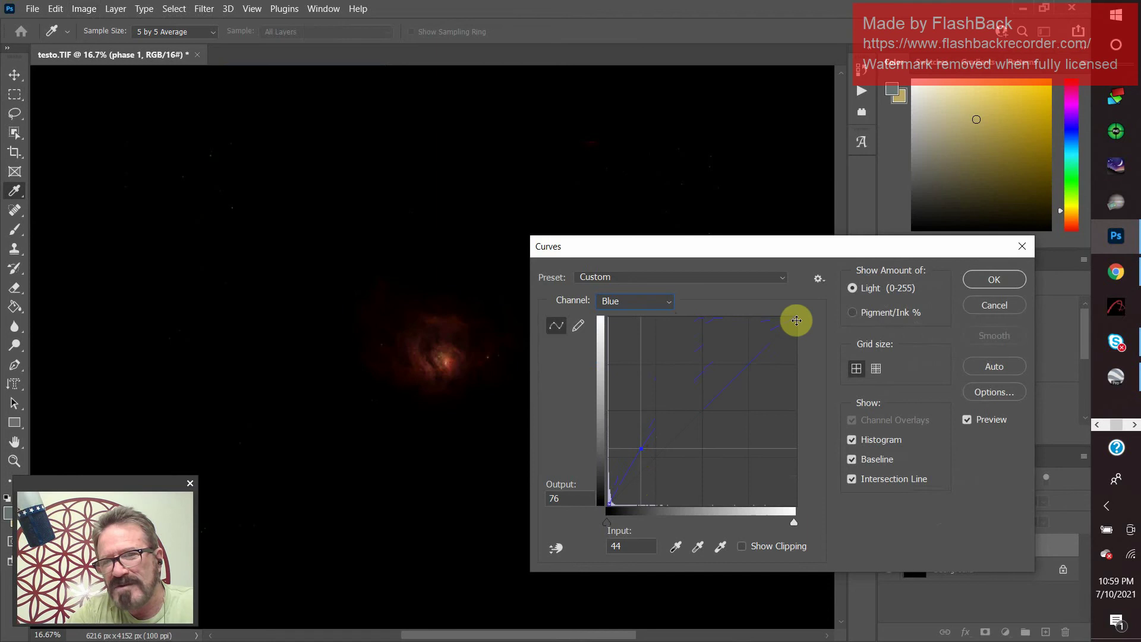
left_click(794, 319)
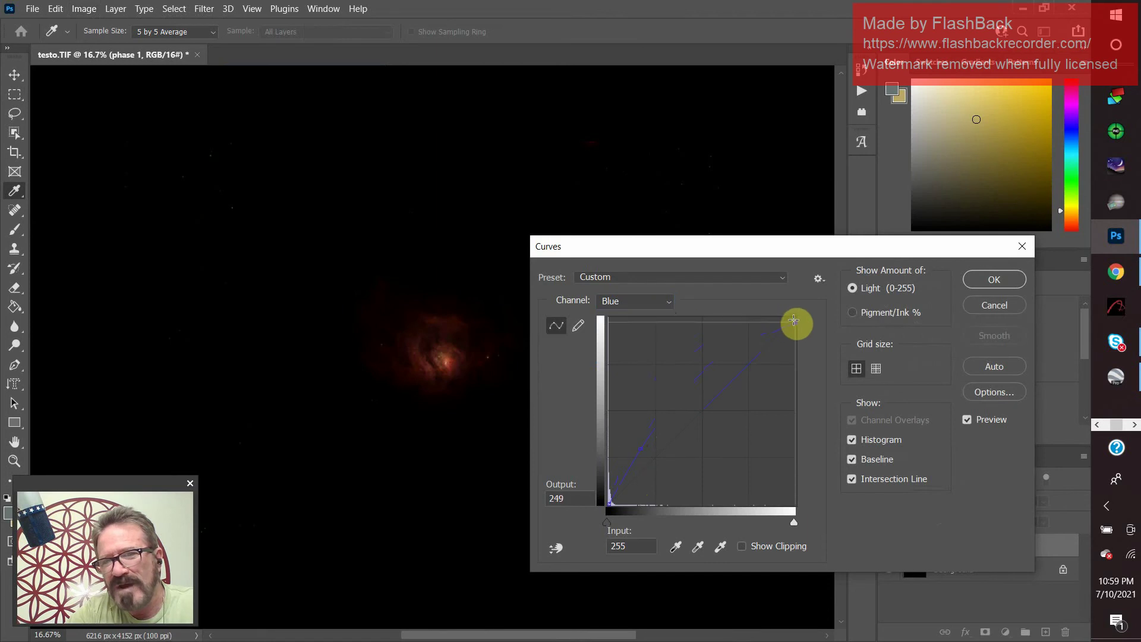
left_click_drag(796, 320, 795, 336)
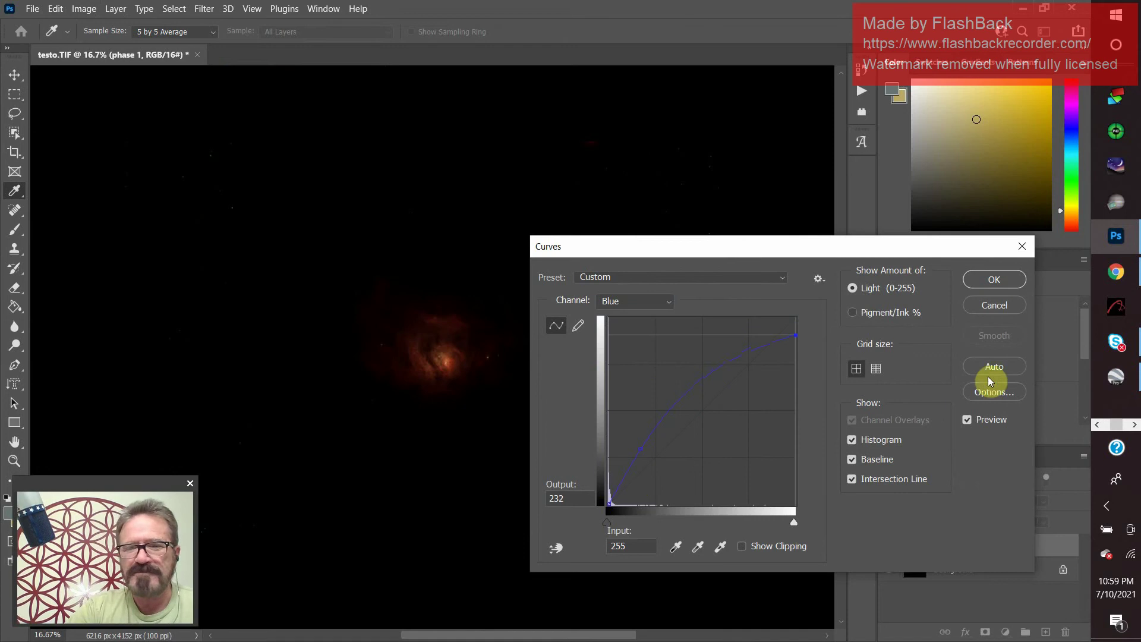
left_click(995, 281)
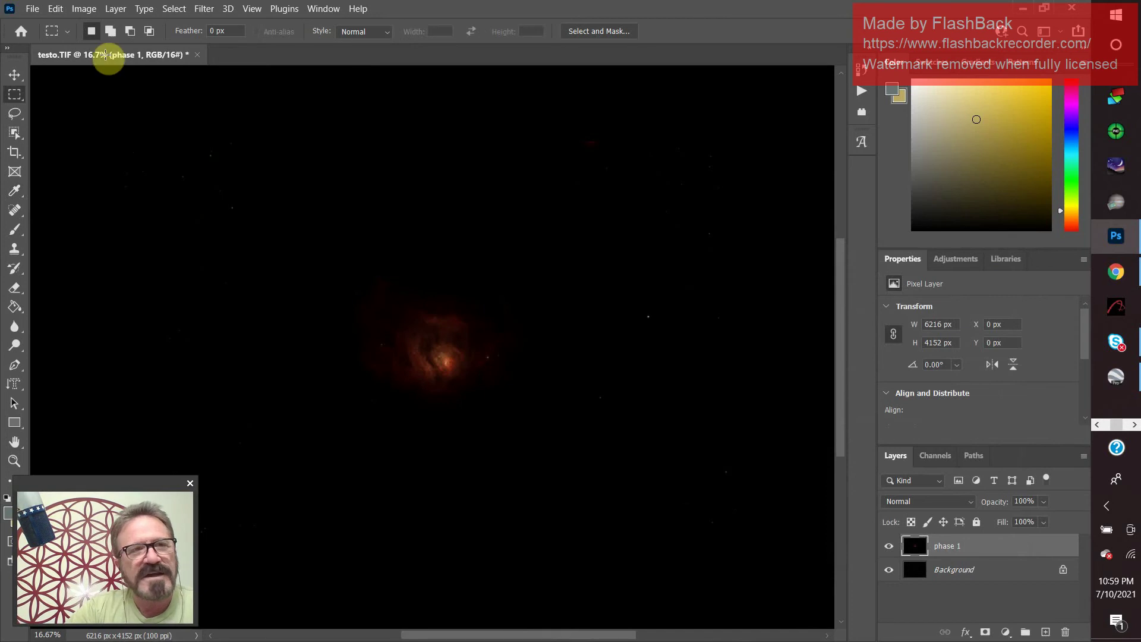
- Apply an RGB Levels adjustment to phase 1 with input levels 0, 1.74, 255
left_click(91, 13)
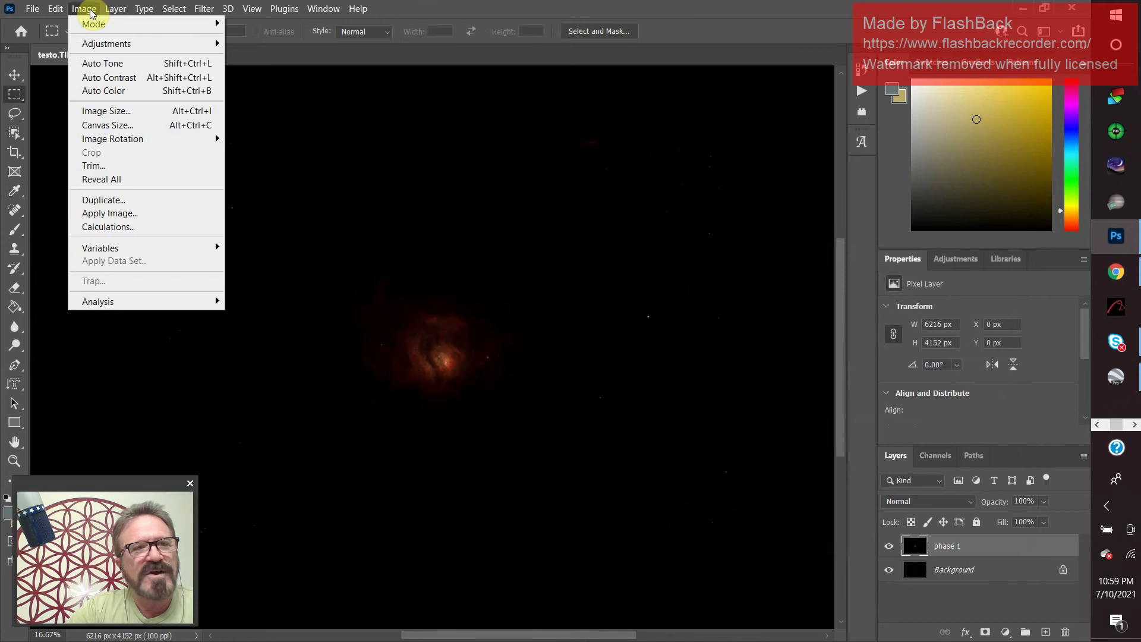
mouse_move(95, 43)
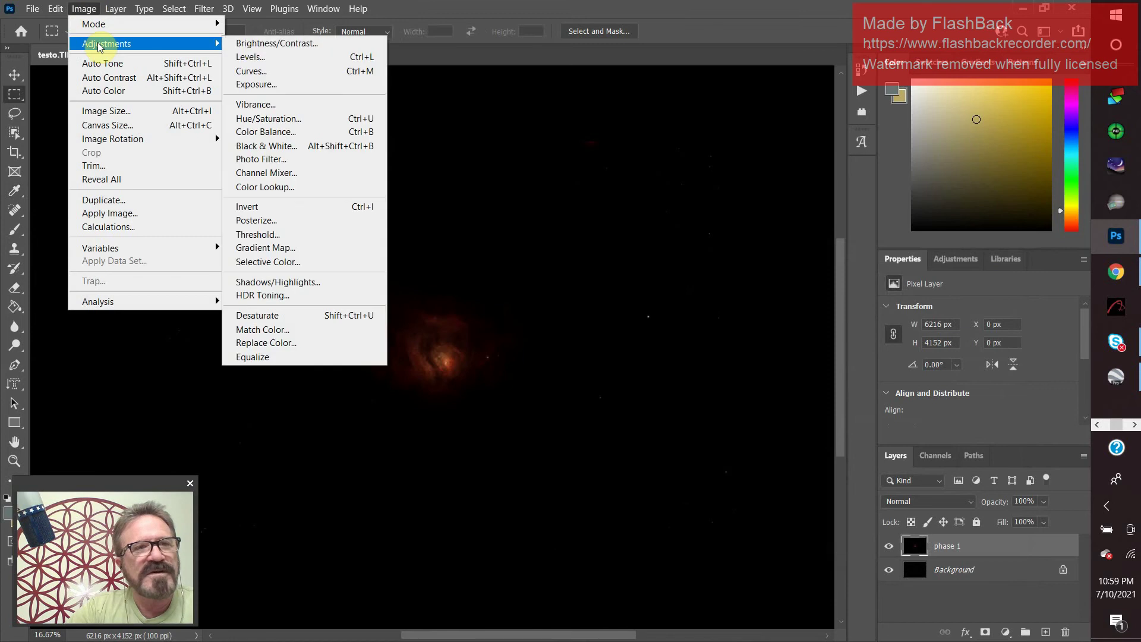
left_click(286, 56)
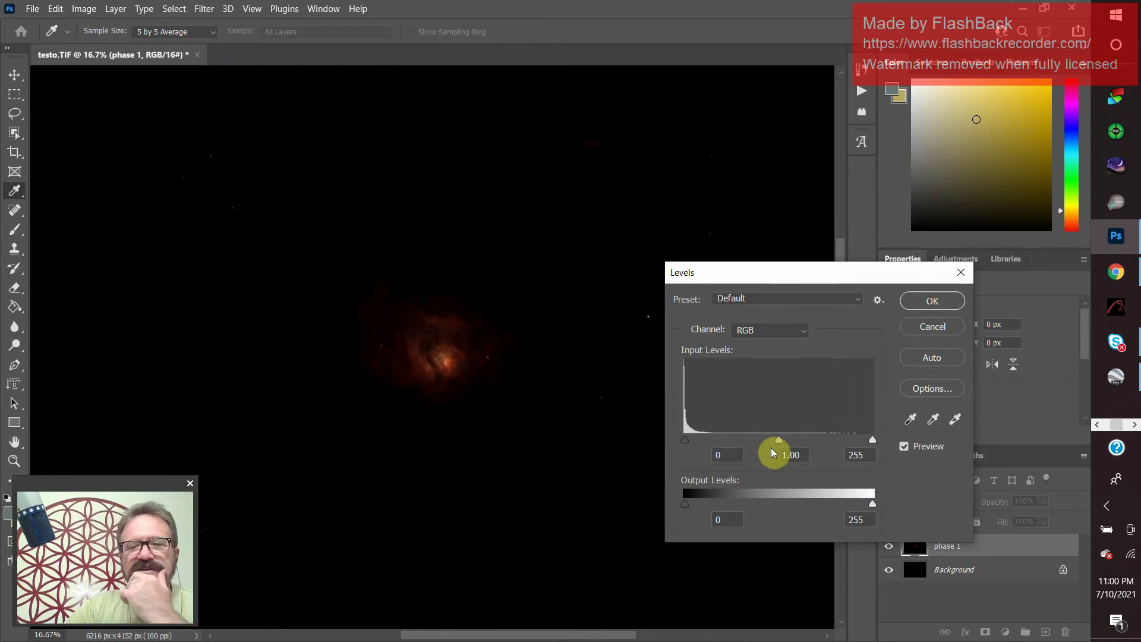
left_click_drag(778, 440, 686, 446)
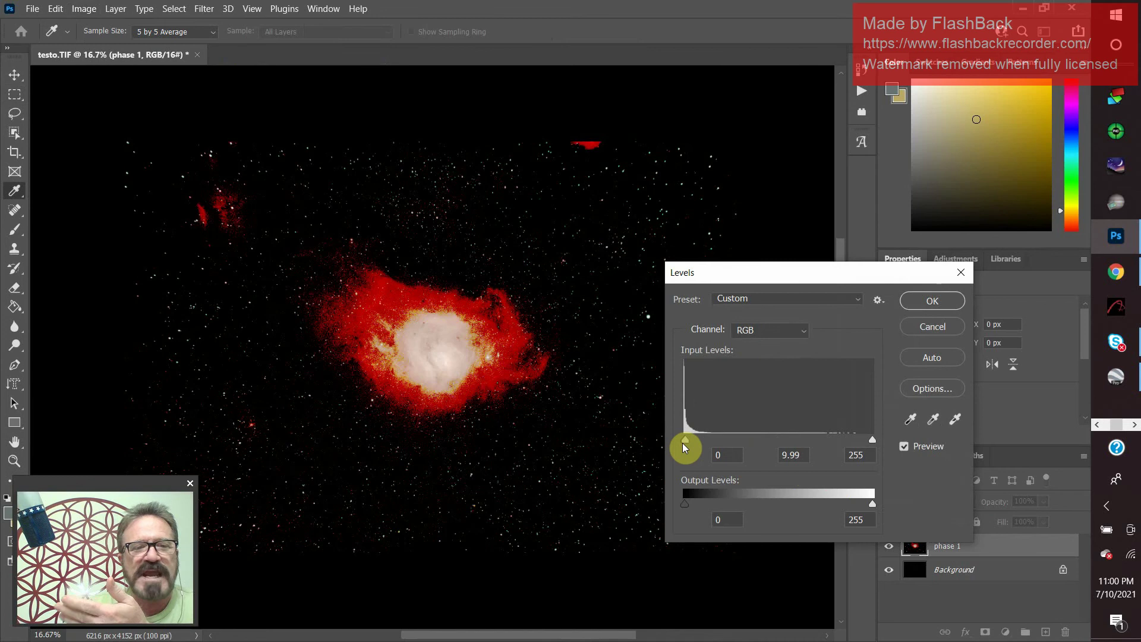
left_click_drag(682, 443, 740, 458)
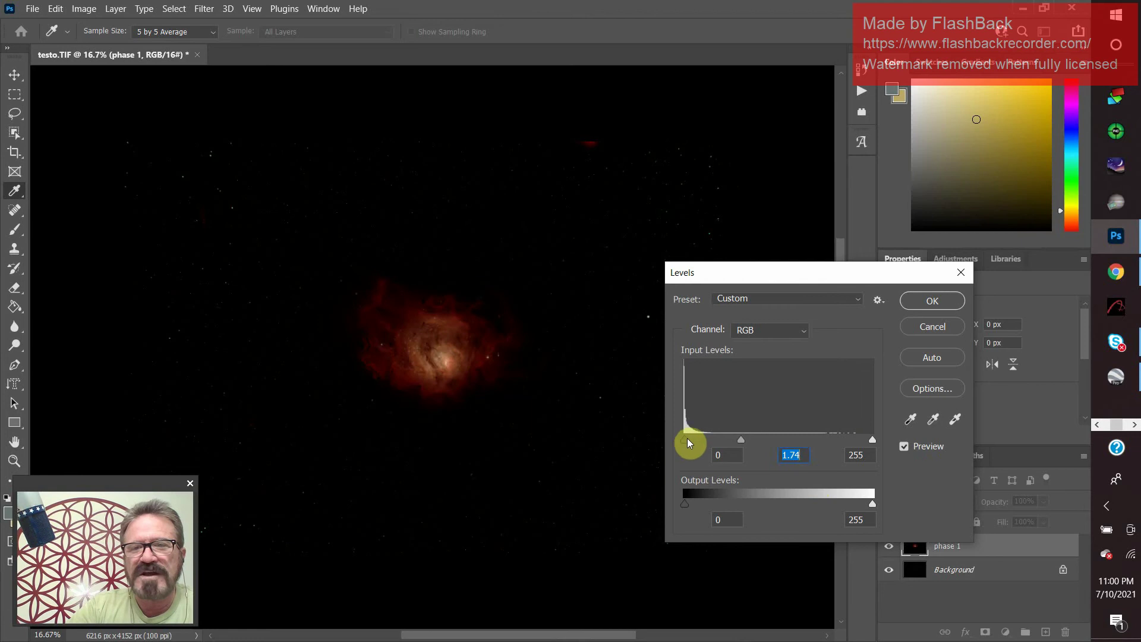
left_click(920, 310)
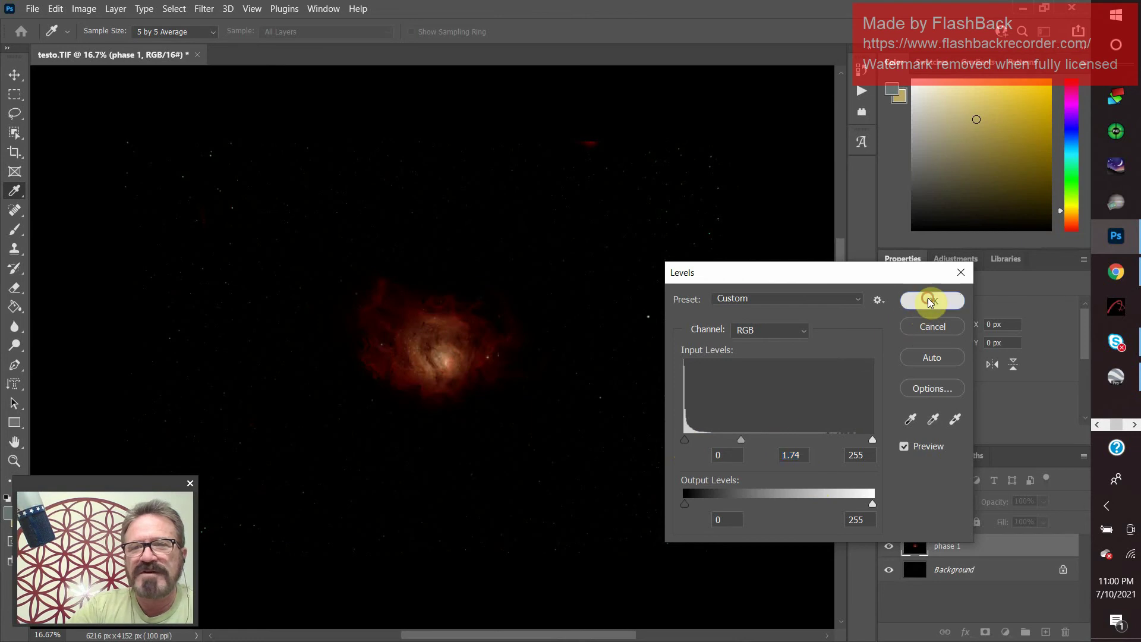
key("m")
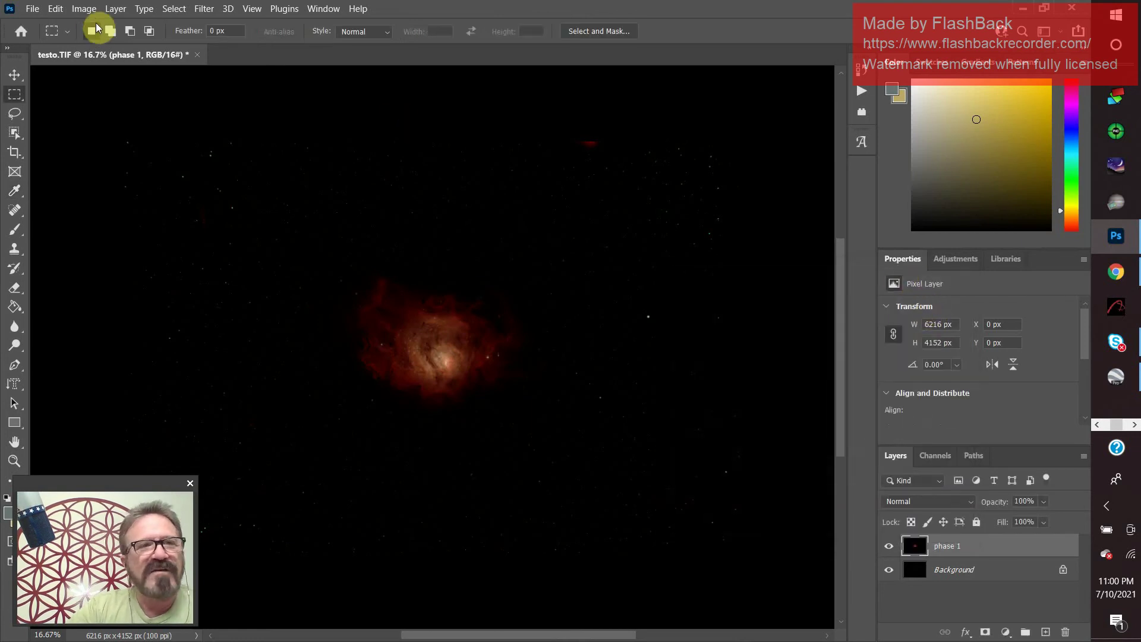
- Apply an RGB Curves adjustment bowed upward near the shadows with highlights capped at output 206
left_click(86, 9)
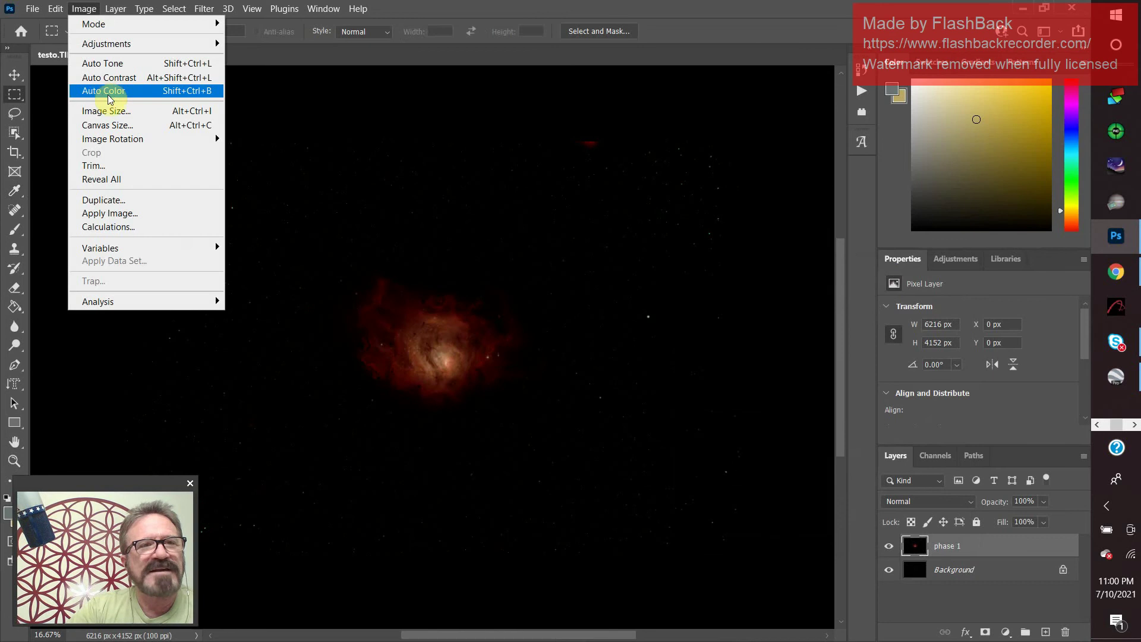
mouse_move(207, 50)
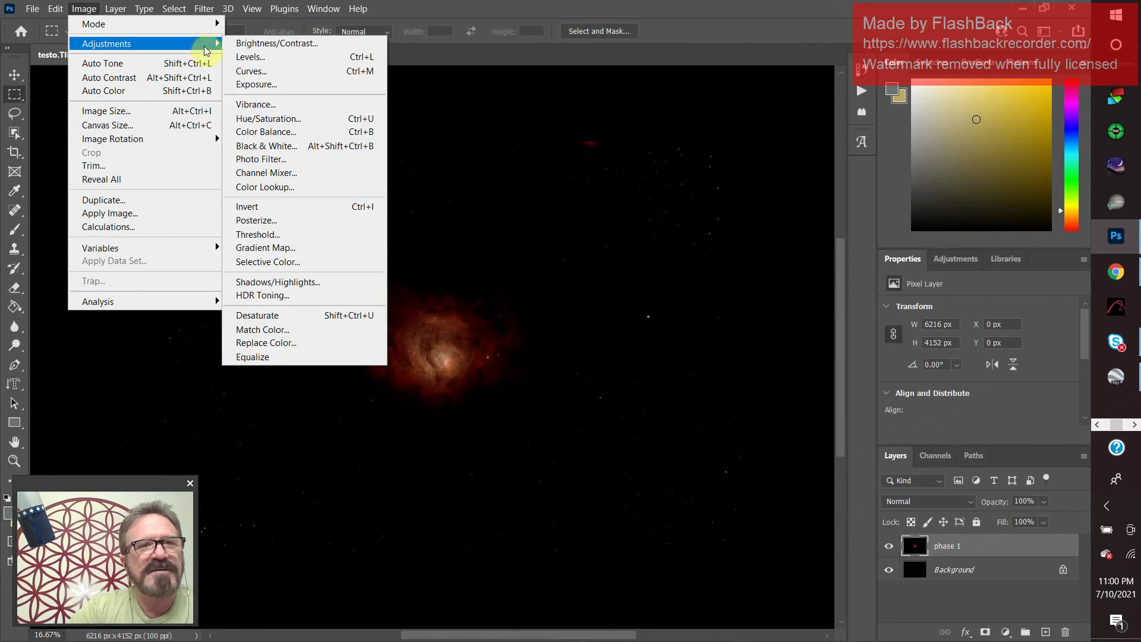
left_click(274, 70)
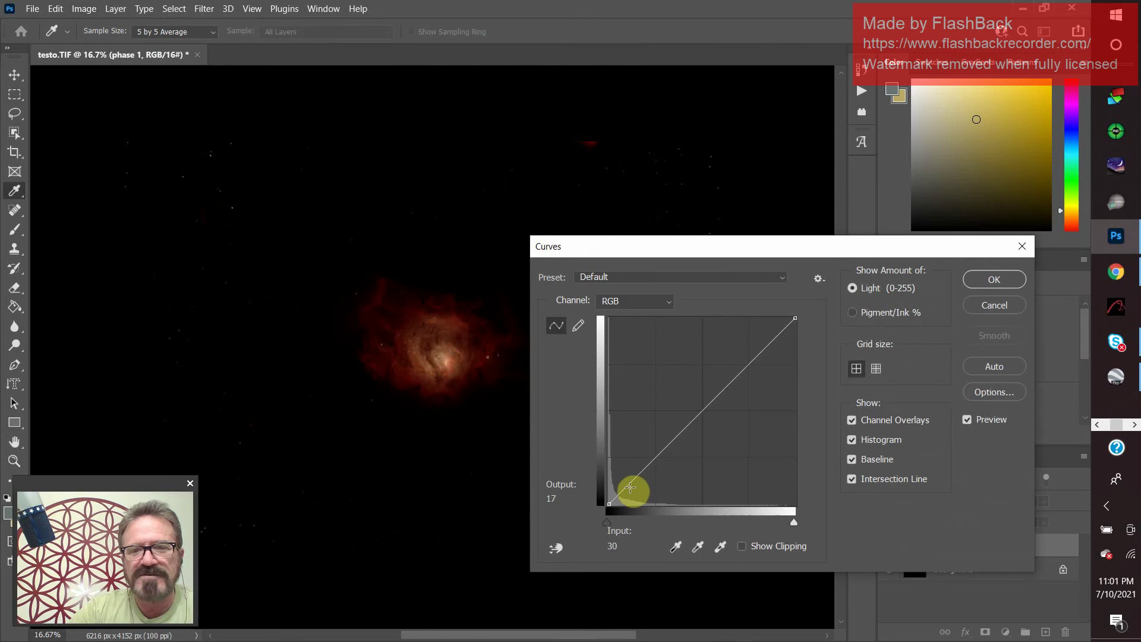
mouse_move(632, 486)
left_mouse_down()
mouse_move(619, 456)
mouse_move(623, 477)
left_mouse_up()
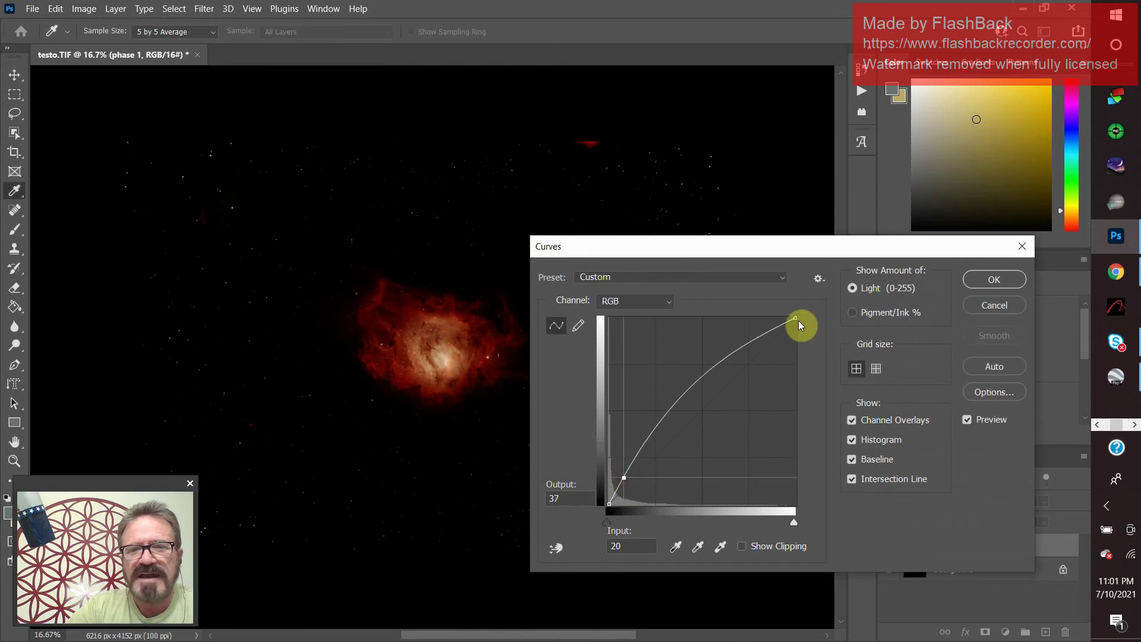
left_click_drag(794, 316, 804, 354)
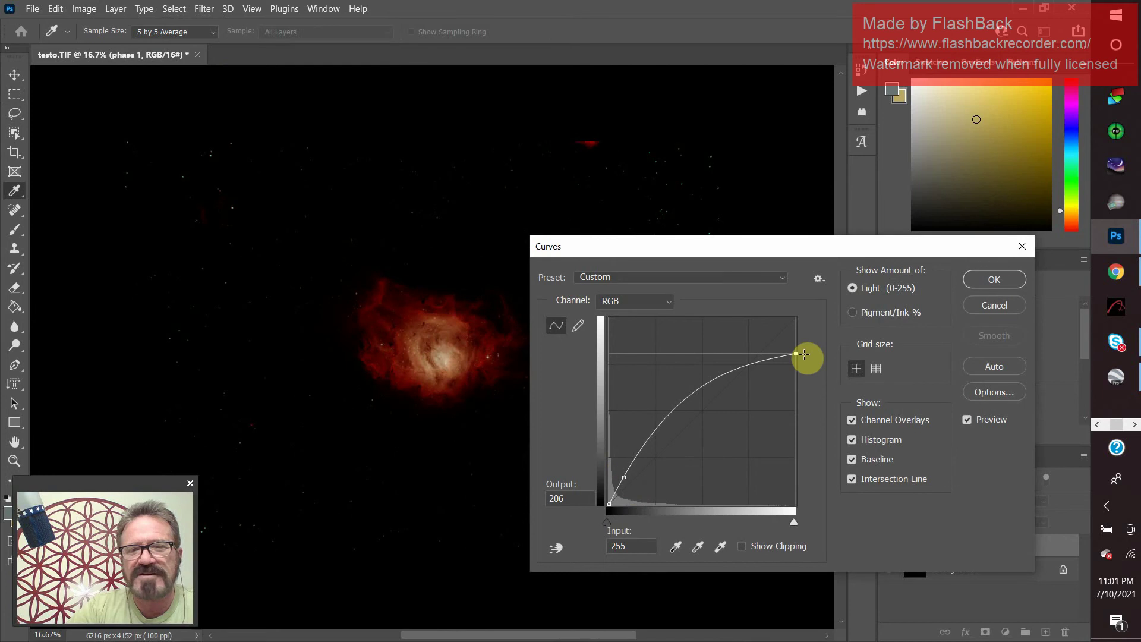
left_click(1009, 284)
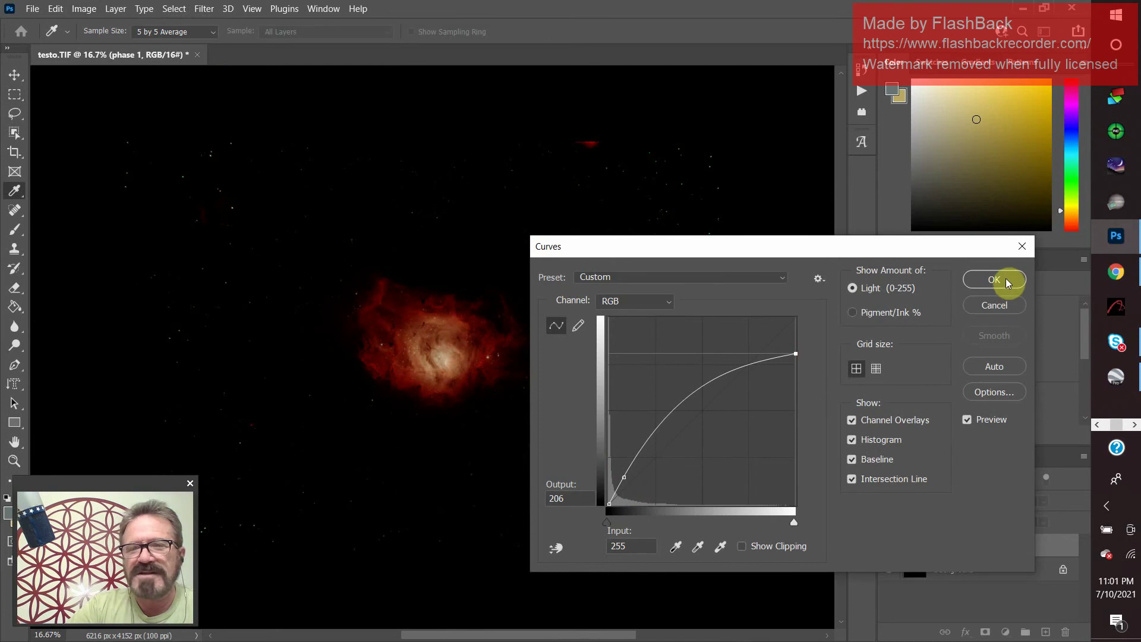
- Lift the Red channel midtones slightly with a Levels adjustment
left_click(84, 9)
mouse_move(116, 48)
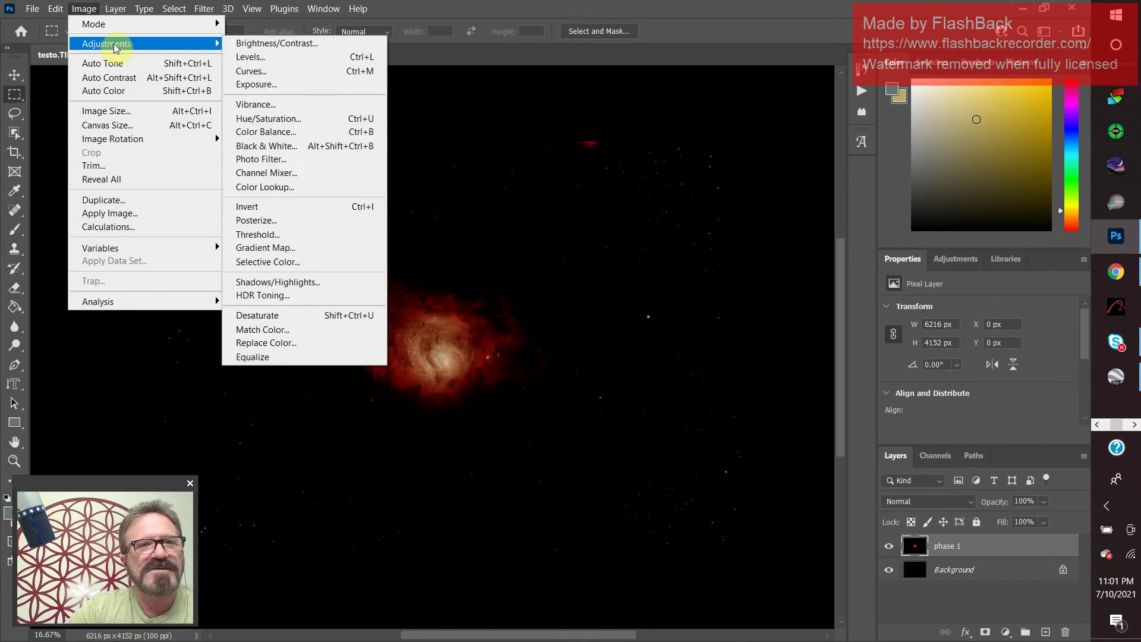
left_click(280, 57)
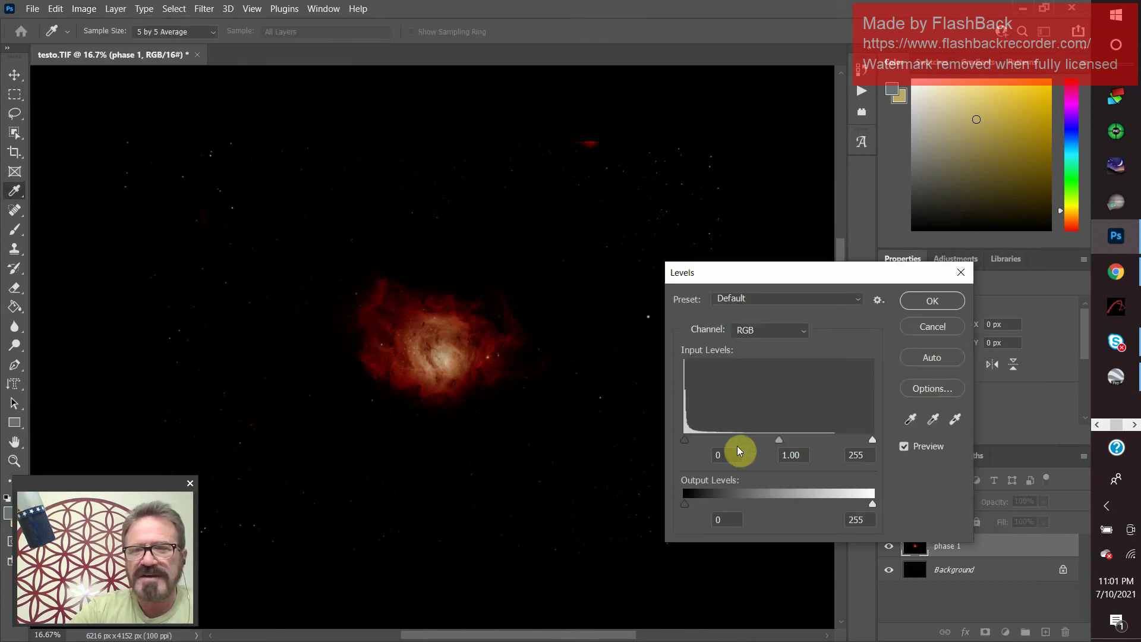
left_click(805, 333)
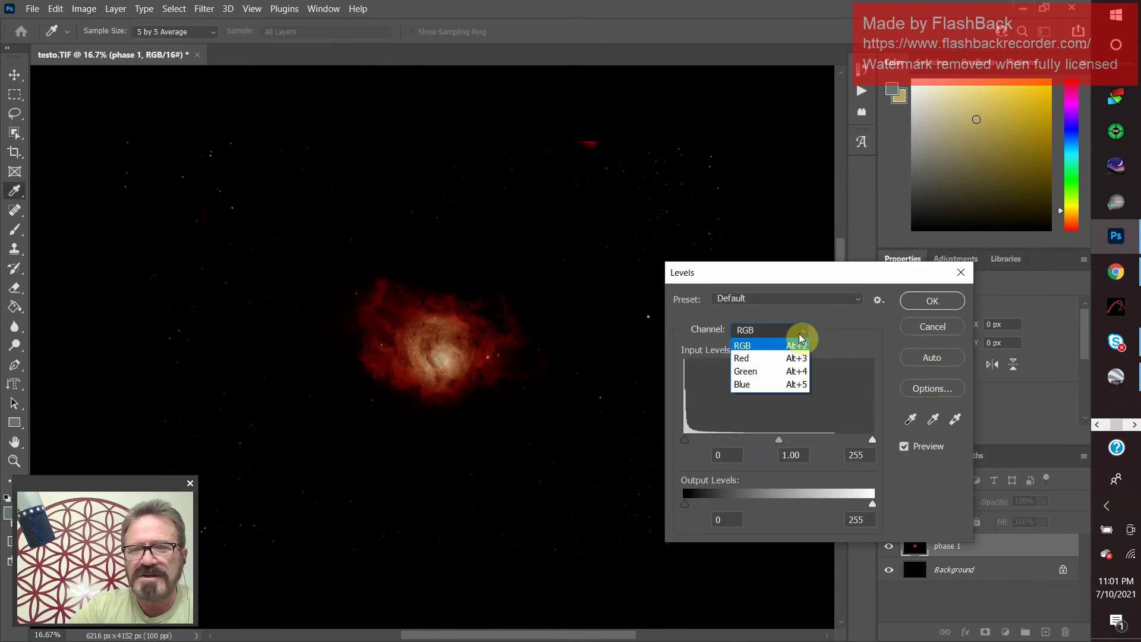
left_click(771, 359)
left_click_drag(777, 440, 765, 441)
left_click(936, 300)
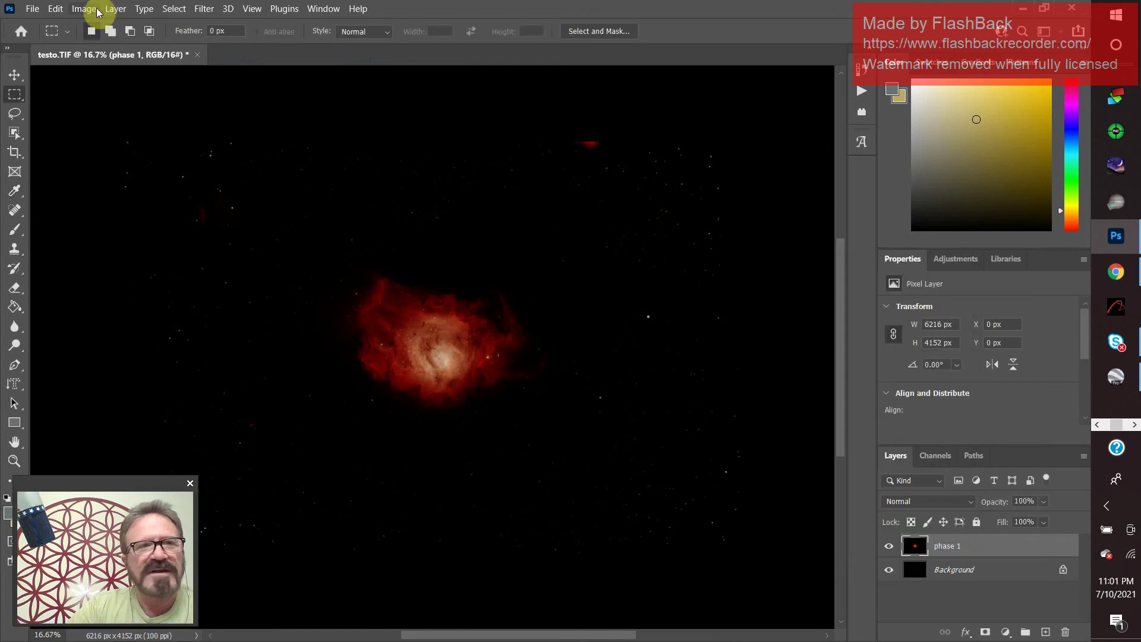
- Set the Green channel Levels midtone to 1.43 to warm the nebula
left_click(91, 11)
mouse_move(101, 43)
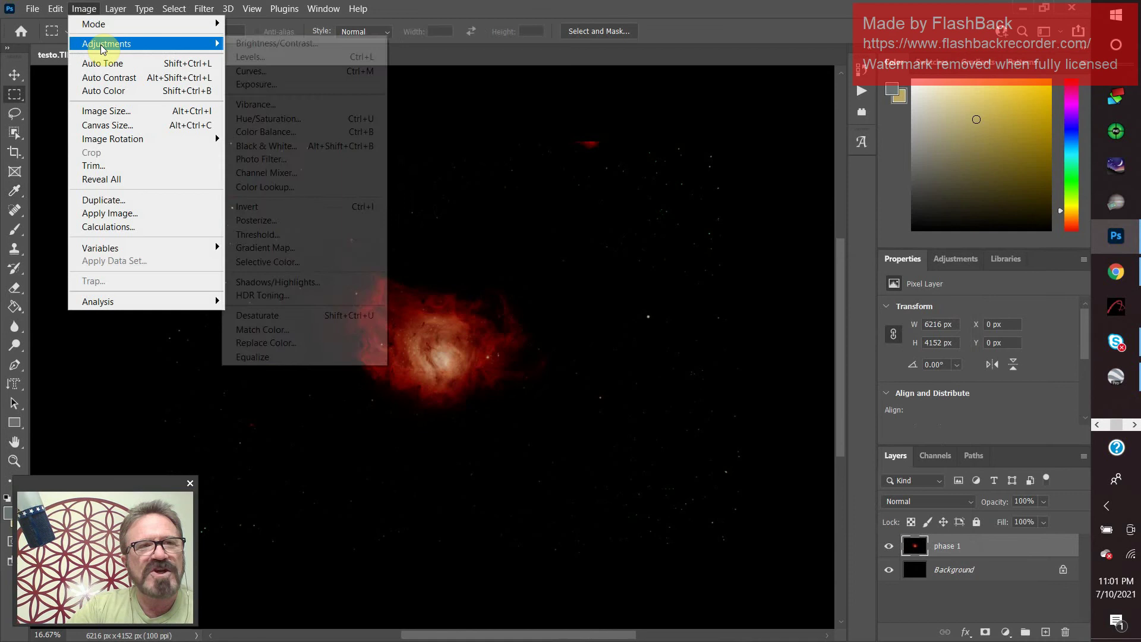
left_click(295, 59)
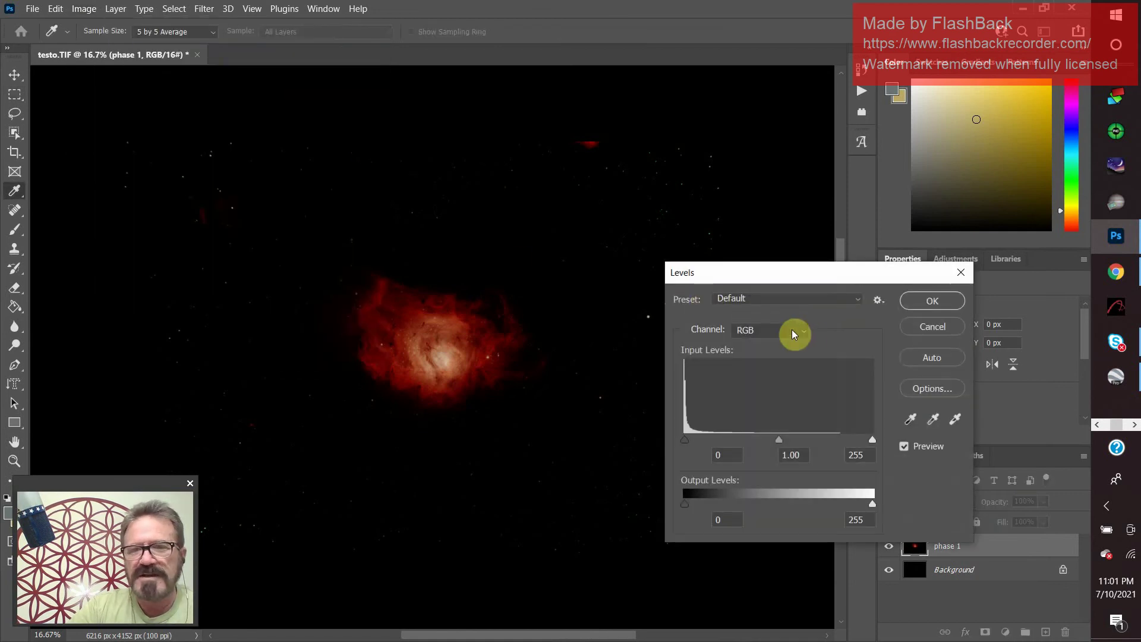
left_click(793, 331)
left_click(757, 370)
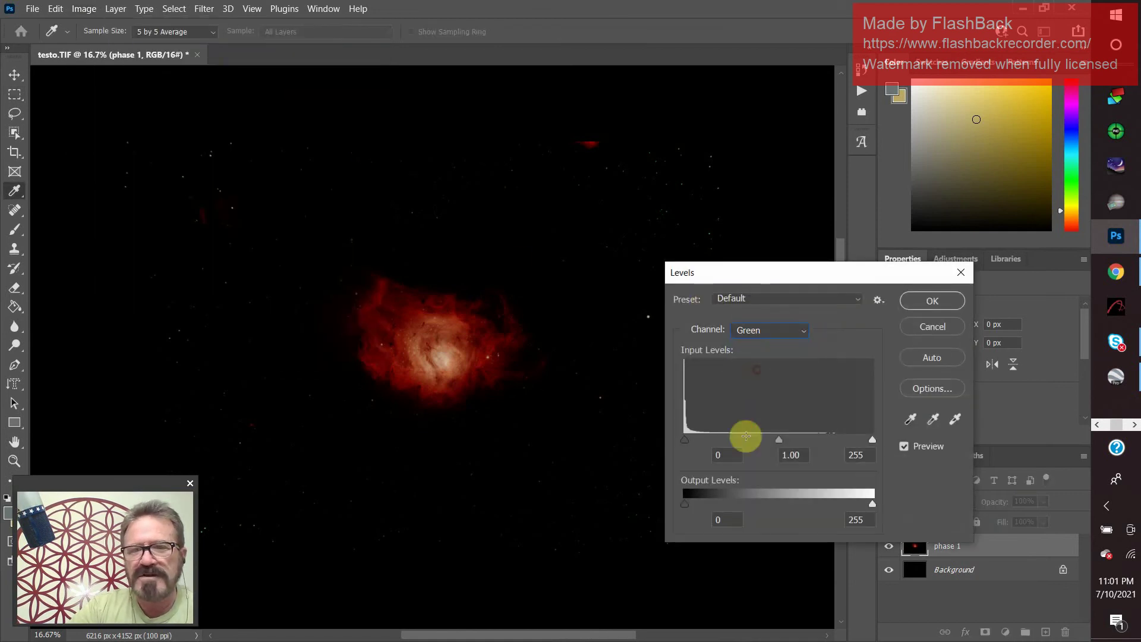
mouse_move(778, 440)
left_mouse_down()
mouse_move(744, 442)
mouse_move(759, 442)
left_mouse_up()
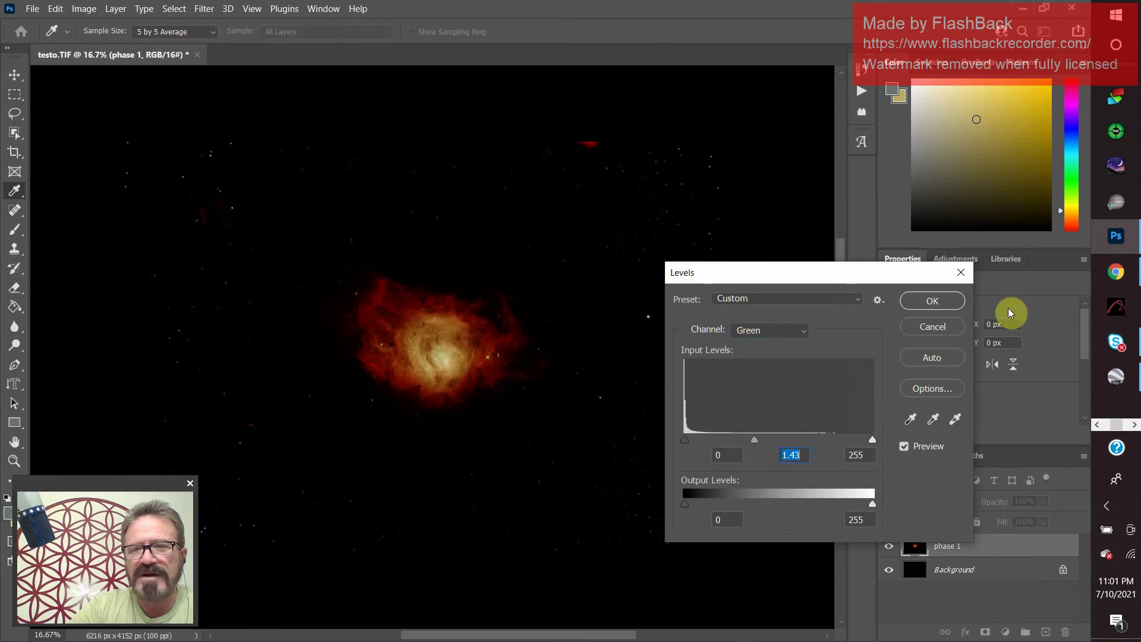
- Apply the Green Levels change, then set the Blue channel Levels midtone to 2.42
left_click(911, 297)
key("m")
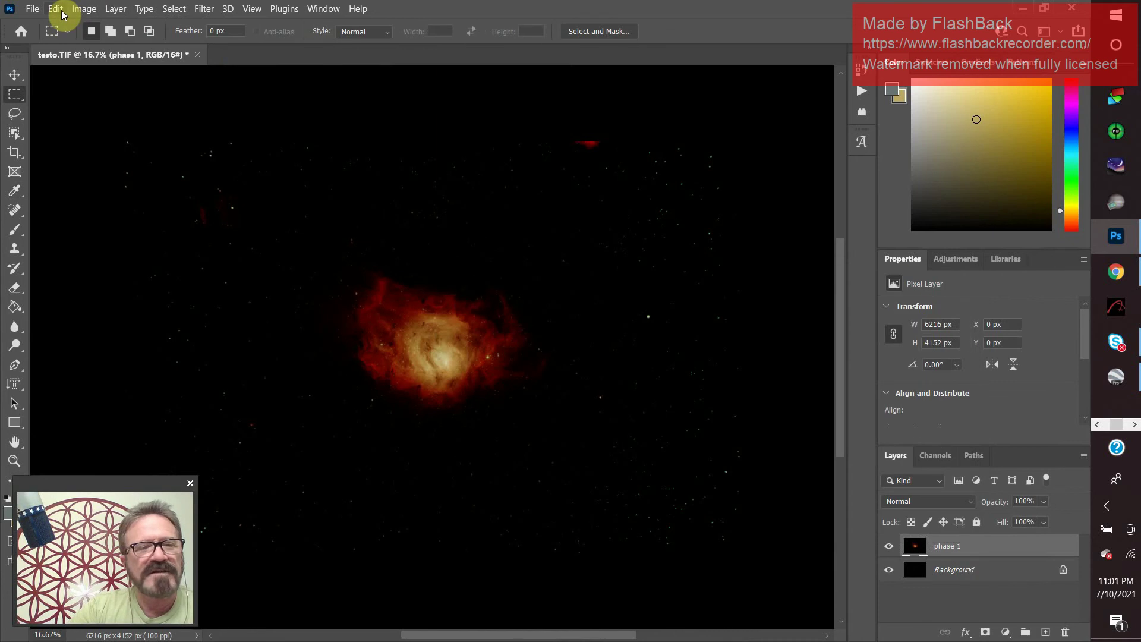
left_click(84, 9)
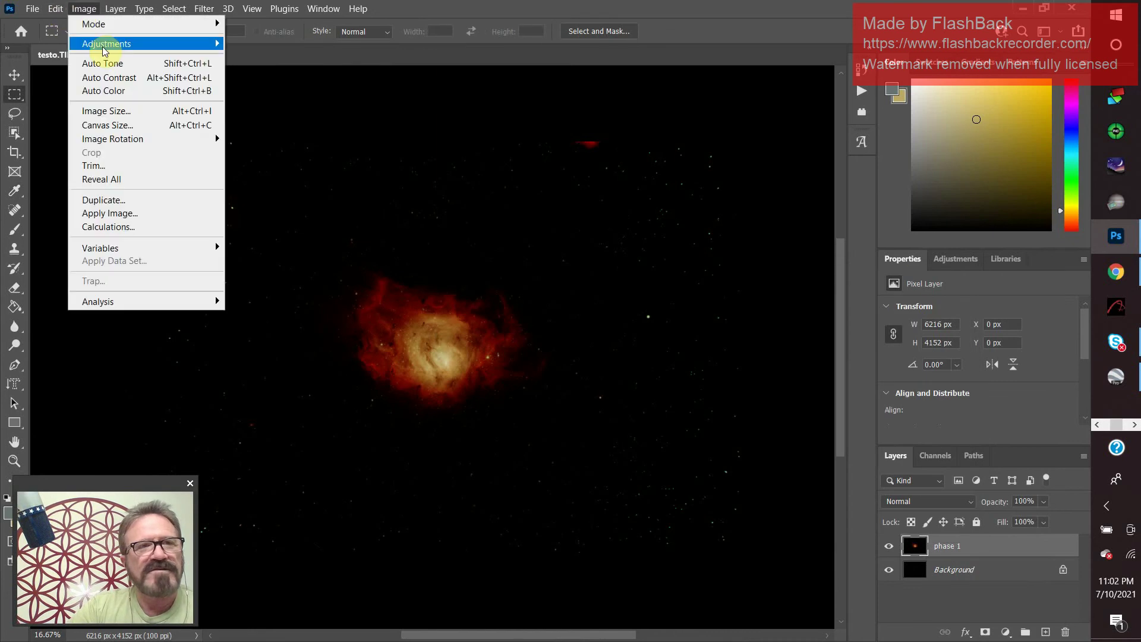
mouse_move(102, 46)
left_click(290, 59)
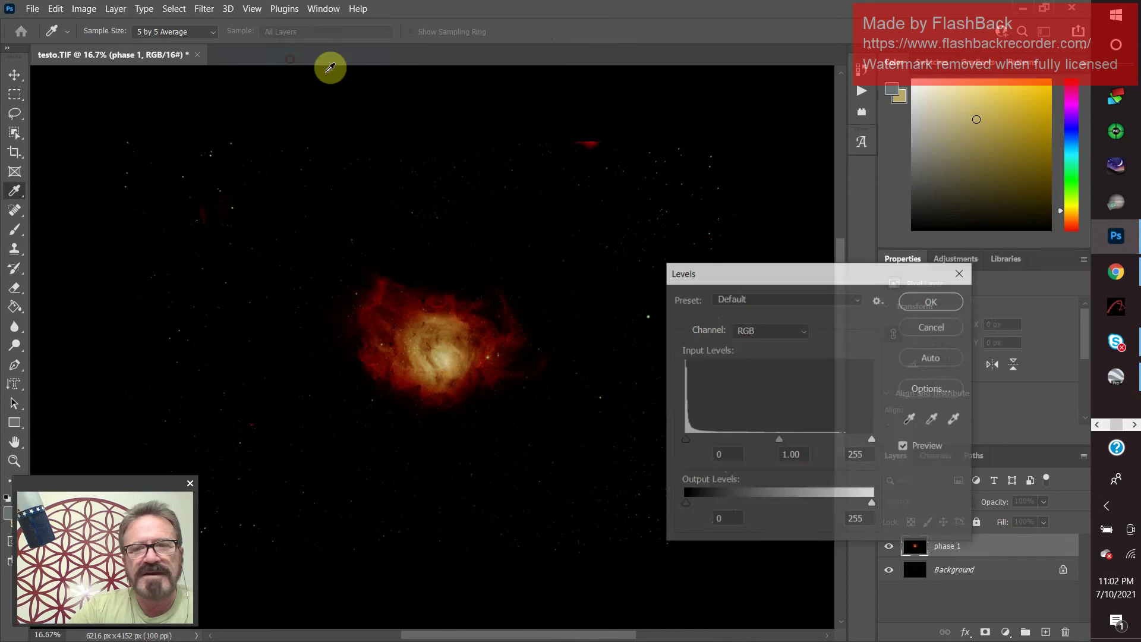
left_click(801, 330)
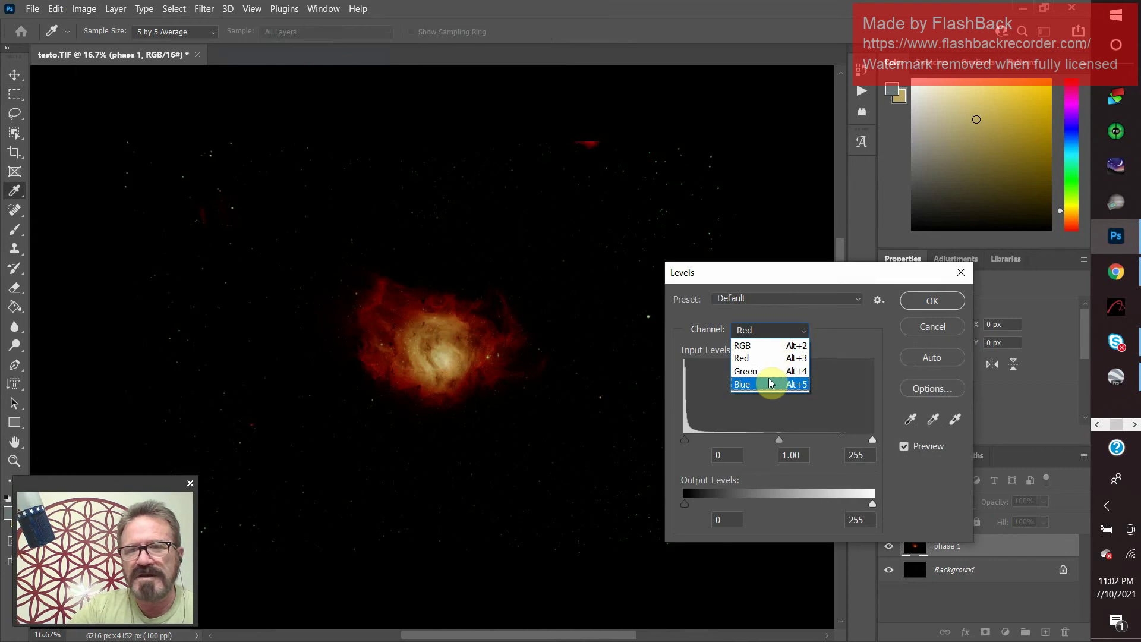
left_click(770, 383)
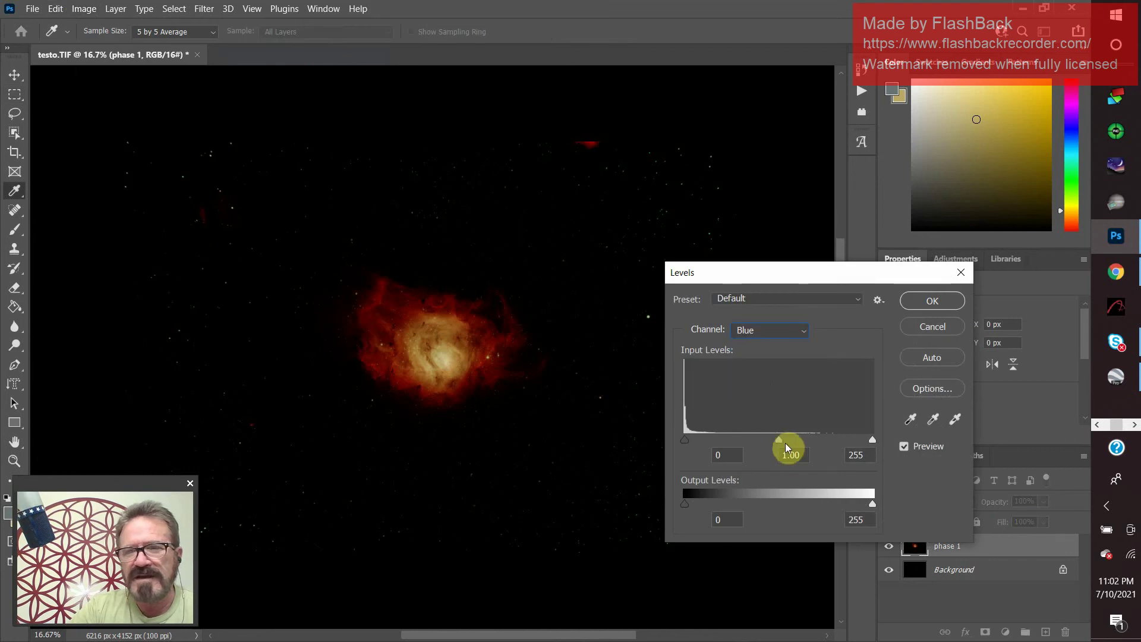
left_click_drag(777, 440, 720, 447)
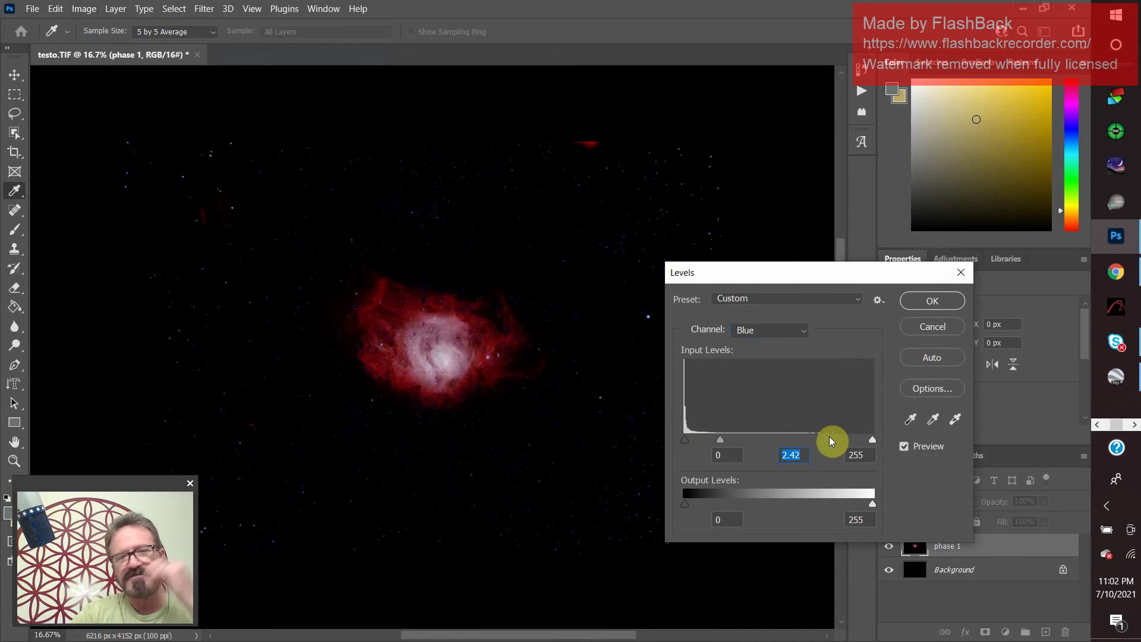
left_click(927, 301)
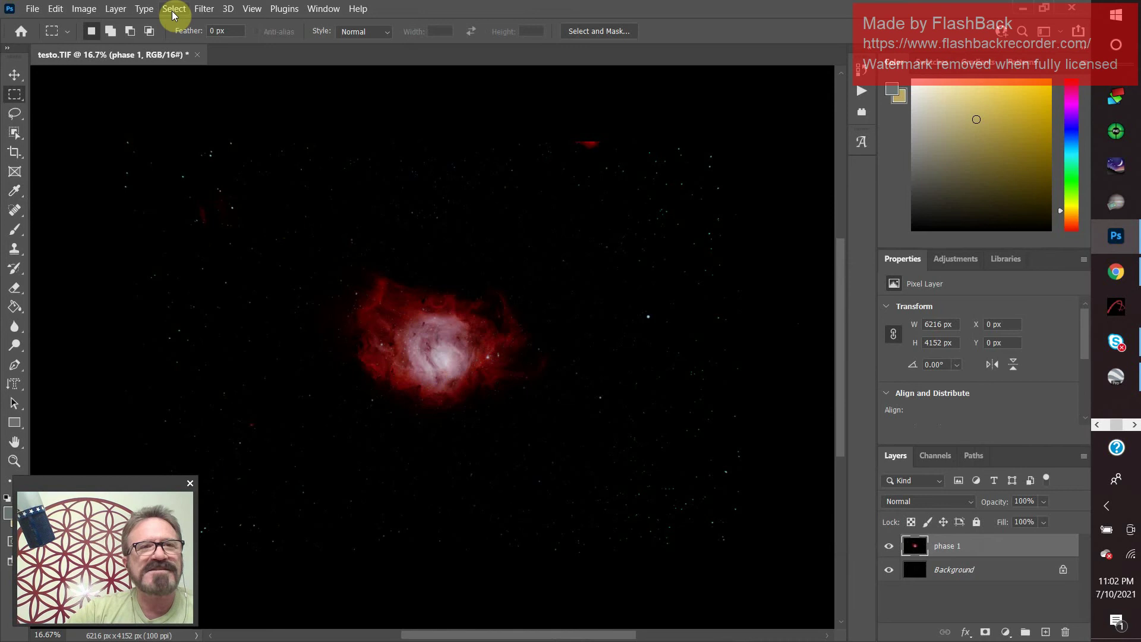
- Apply Brightness/Contrast to phase 1 with Brightness 15 and Contrast 5
left_click(92, 13)
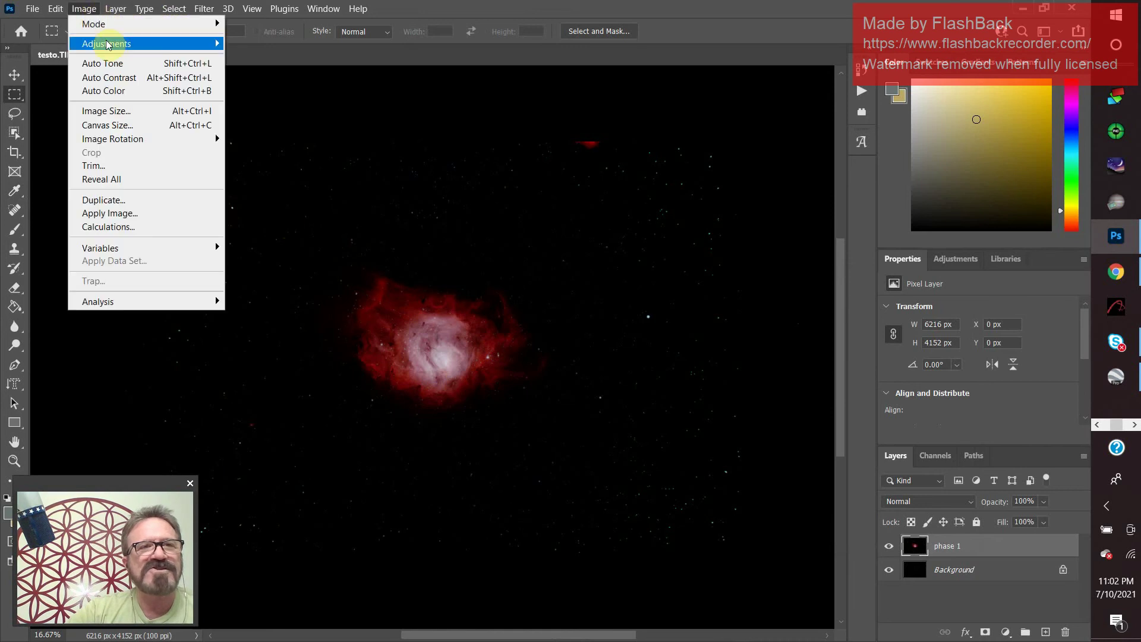
mouse_move(114, 43)
left_click(271, 42)
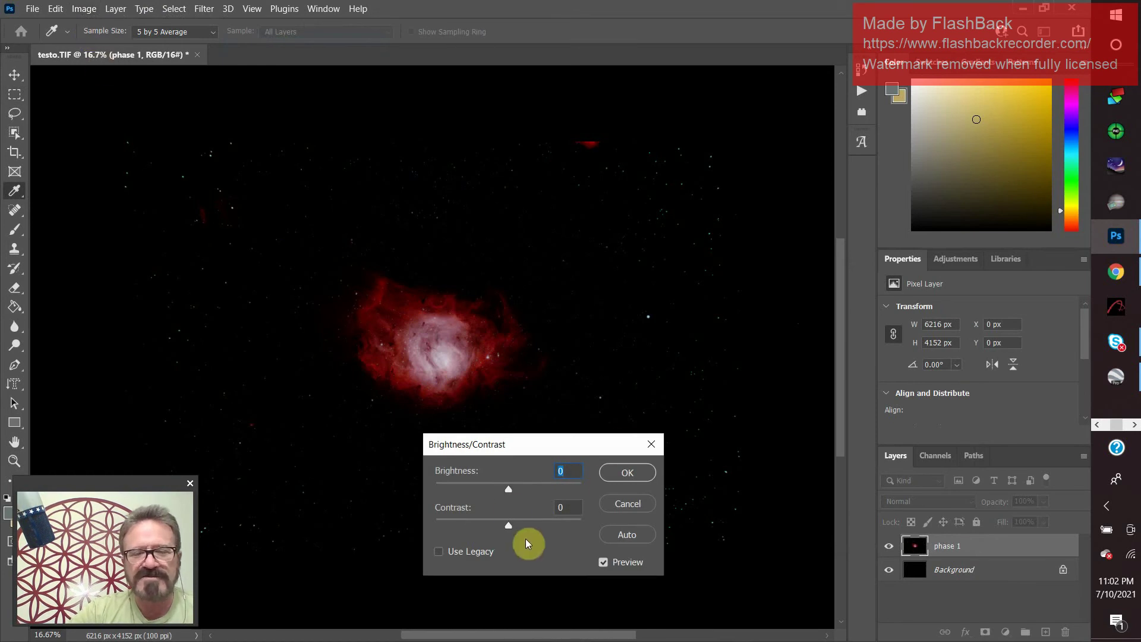
left_click_drag(508, 491, 516, 527)
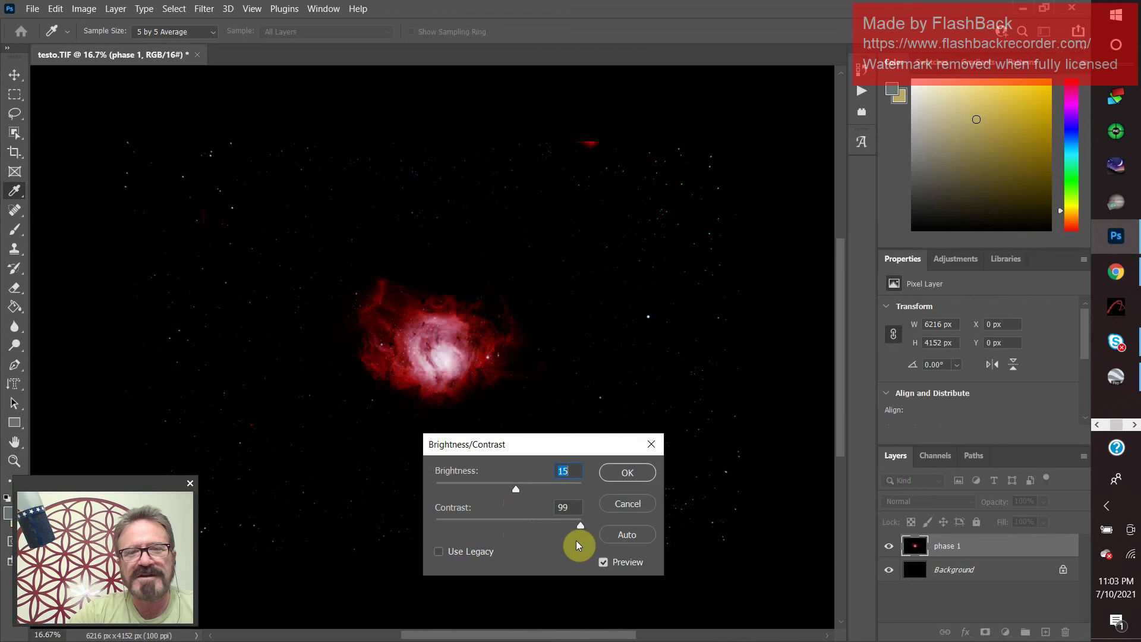
left_click_drag(575, 540, 512, 545)
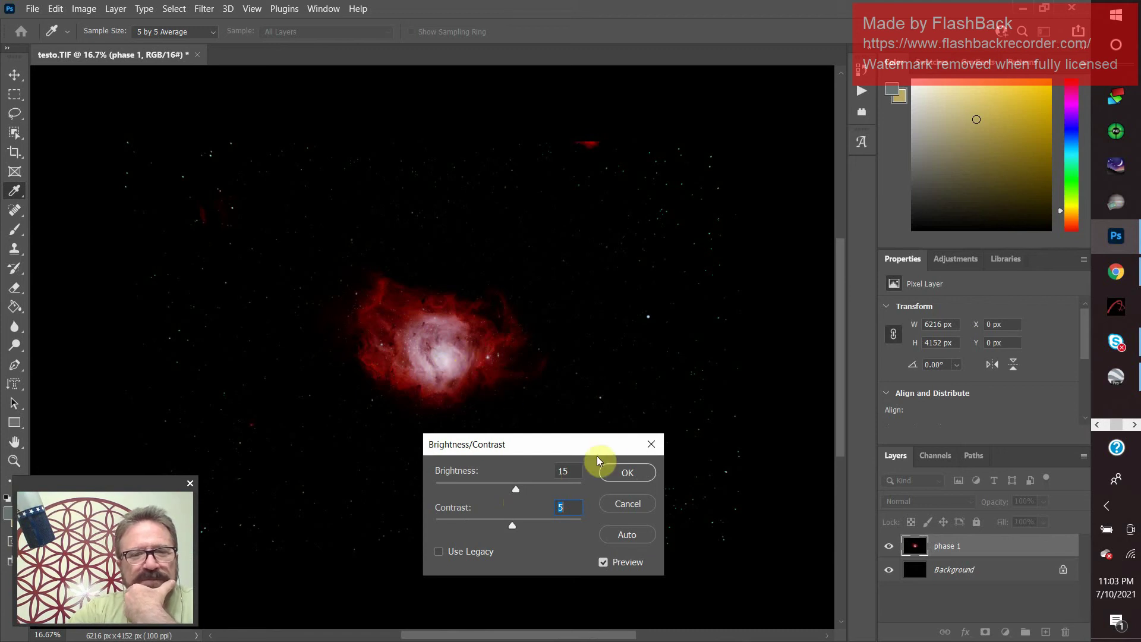
left_click(639, 473)
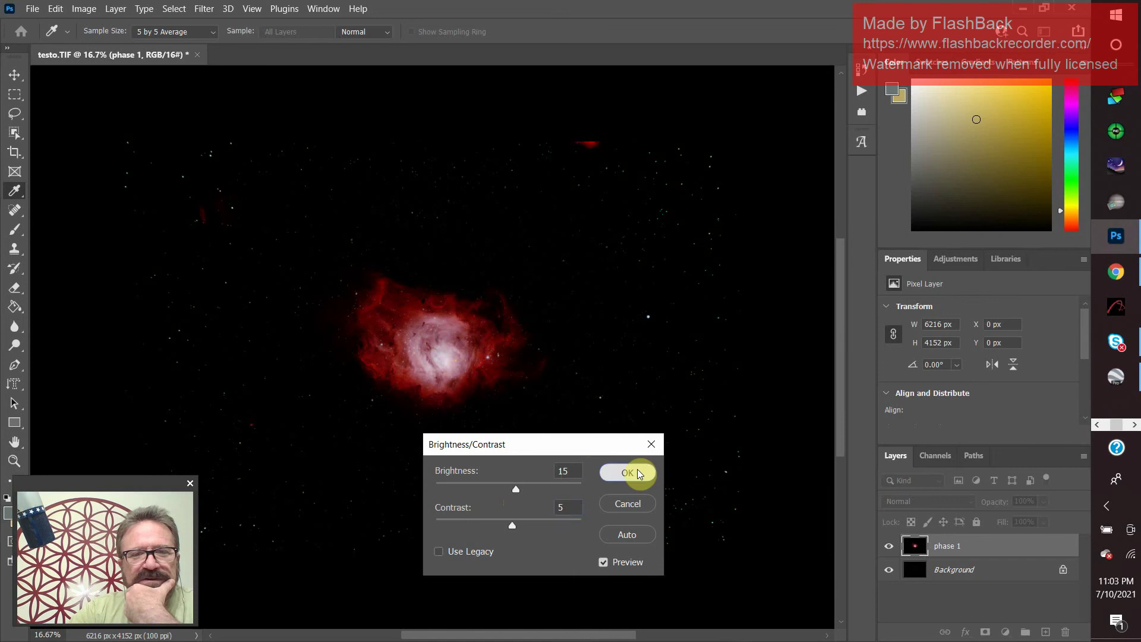
key("m")
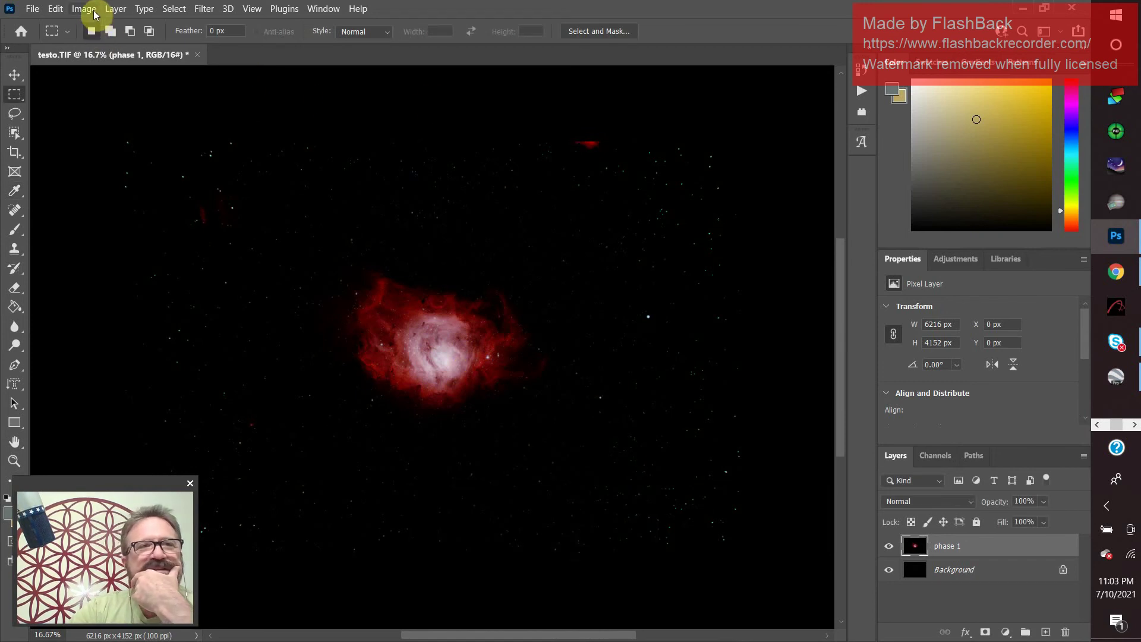
- Raise phase 1's RGB curve to output 144 at input 123, keeping whites just below full white
left_click(95, 14)
mouse_move(106, 47)
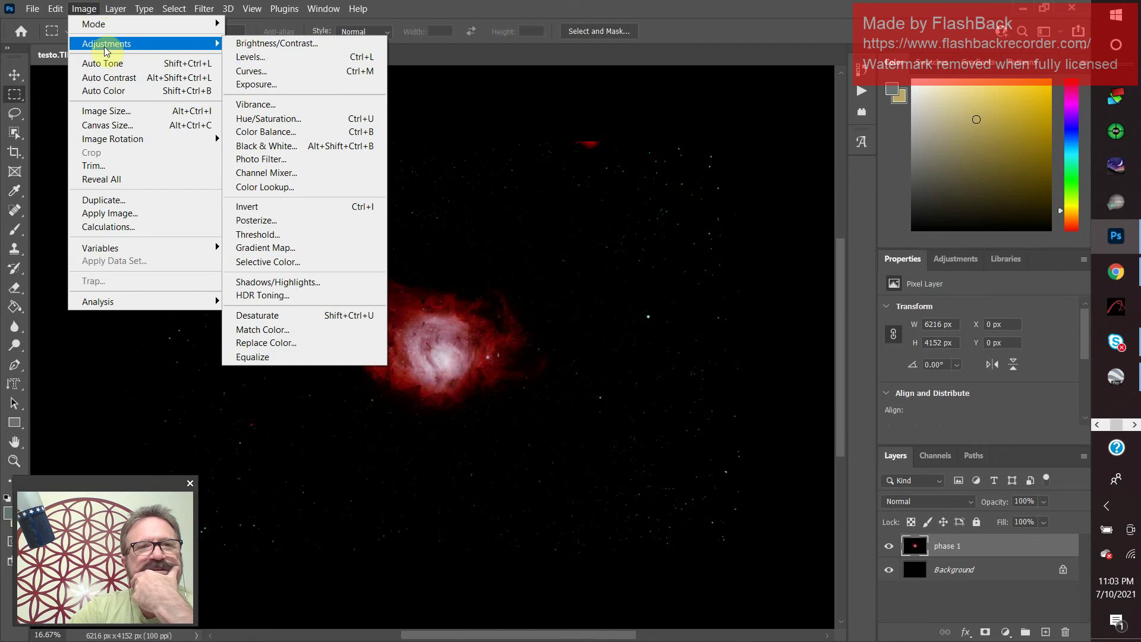
left_click(275, 76)
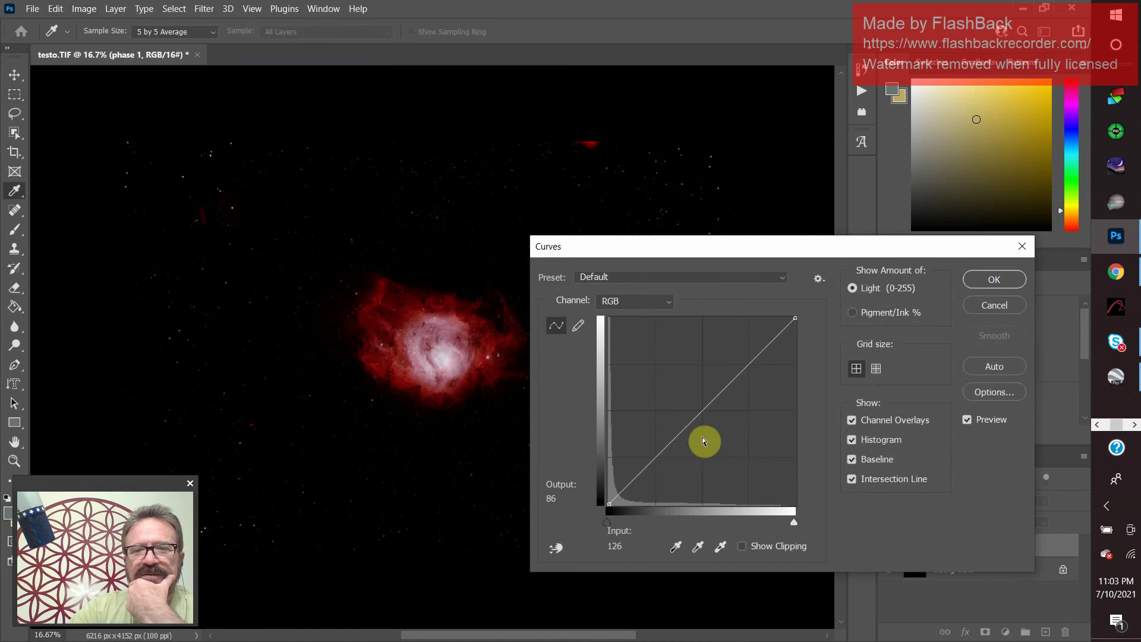
left_click(705, 410)
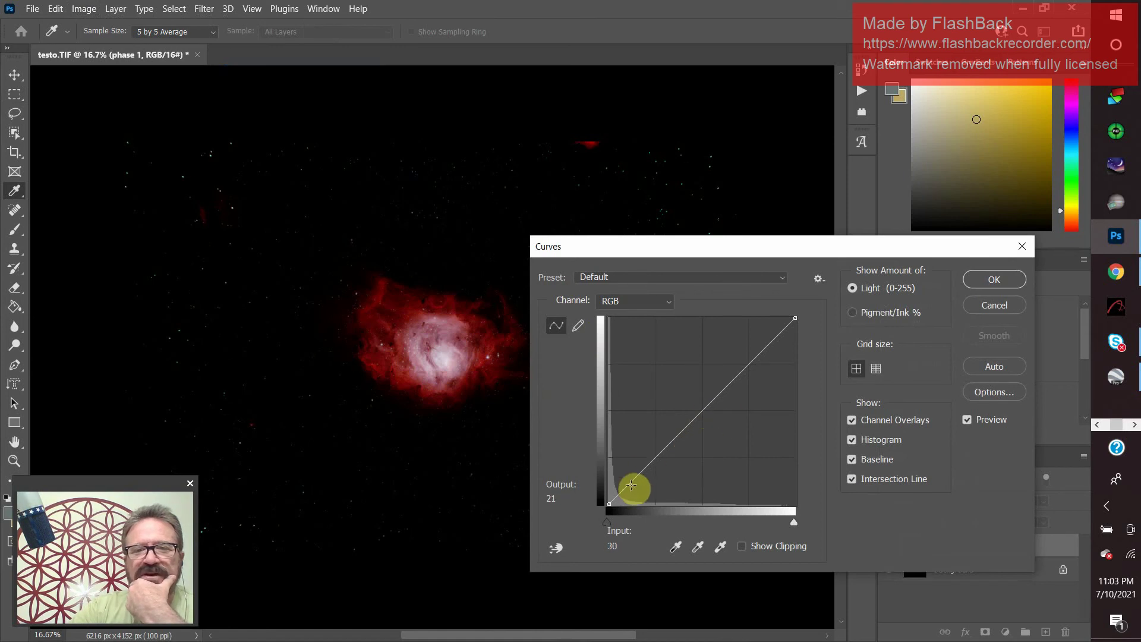
left_click_drag(703, 412, 711, 376)
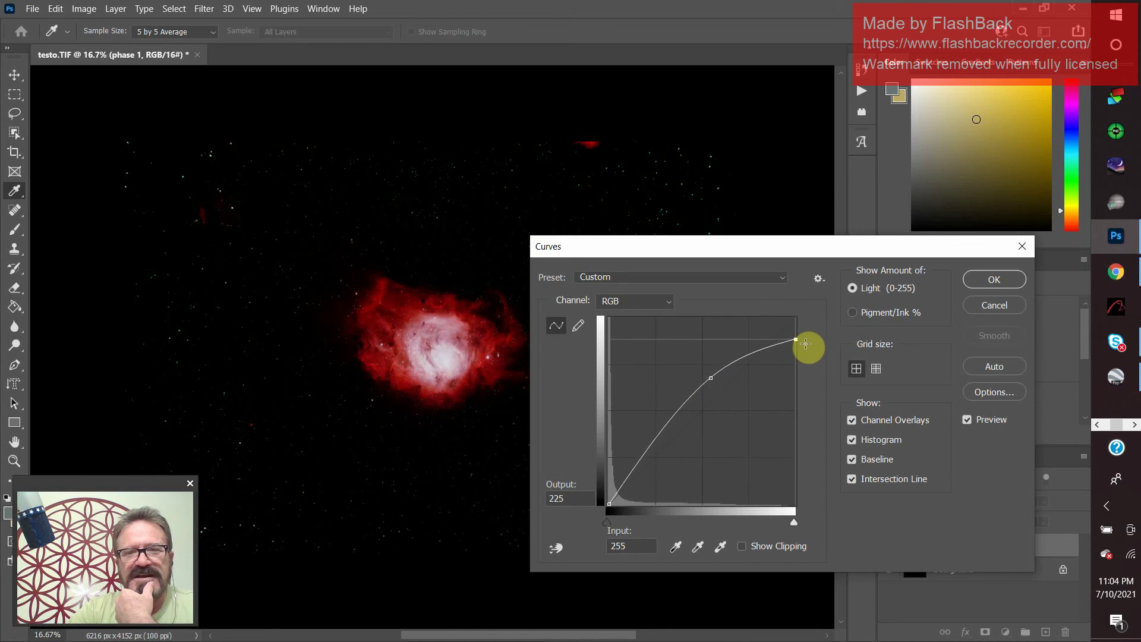
left_click_drag(805, 336, 806, 325)
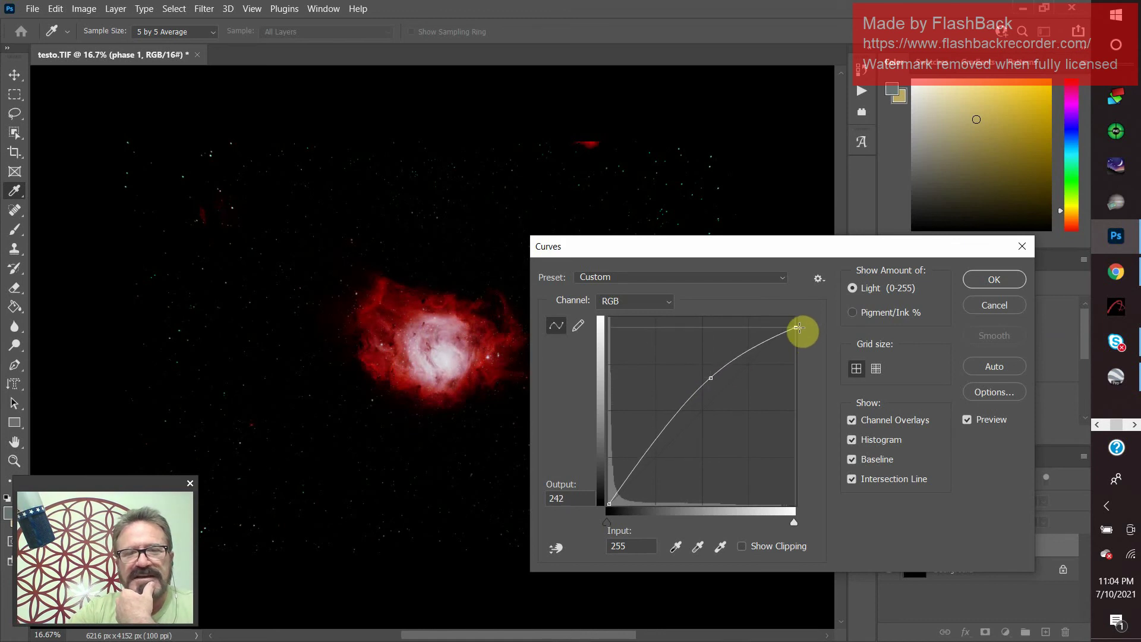
left_click_drag(714, 378, 698, 399)
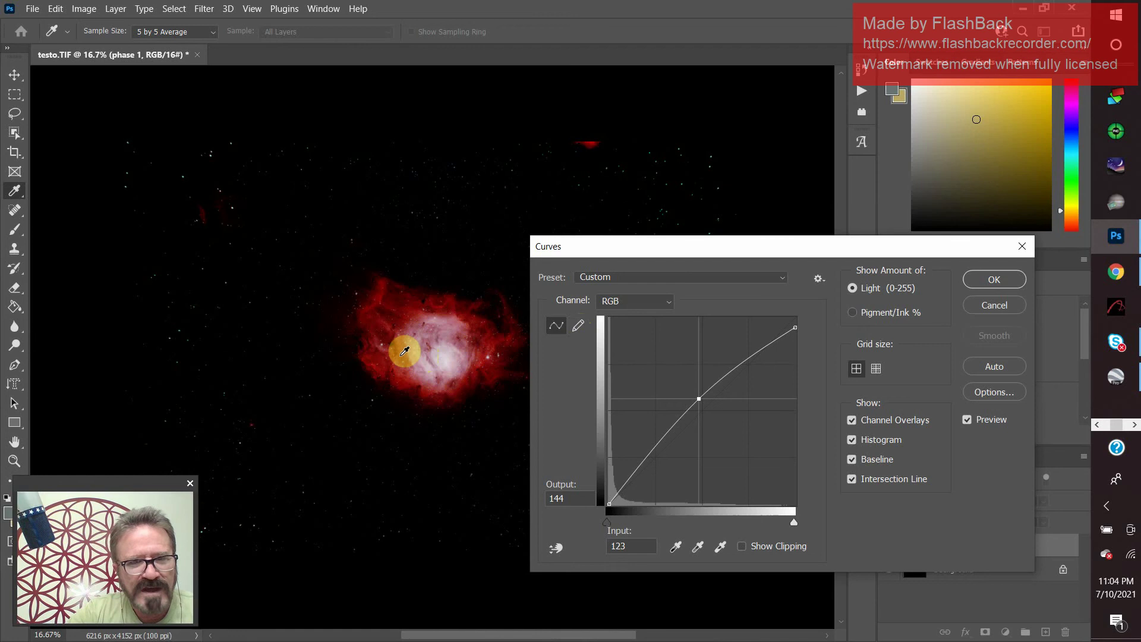
- Sample a nebula tone, shape two shadow points on the curve, and apply it to phase 1
left_click(404, 350, "ctrl")
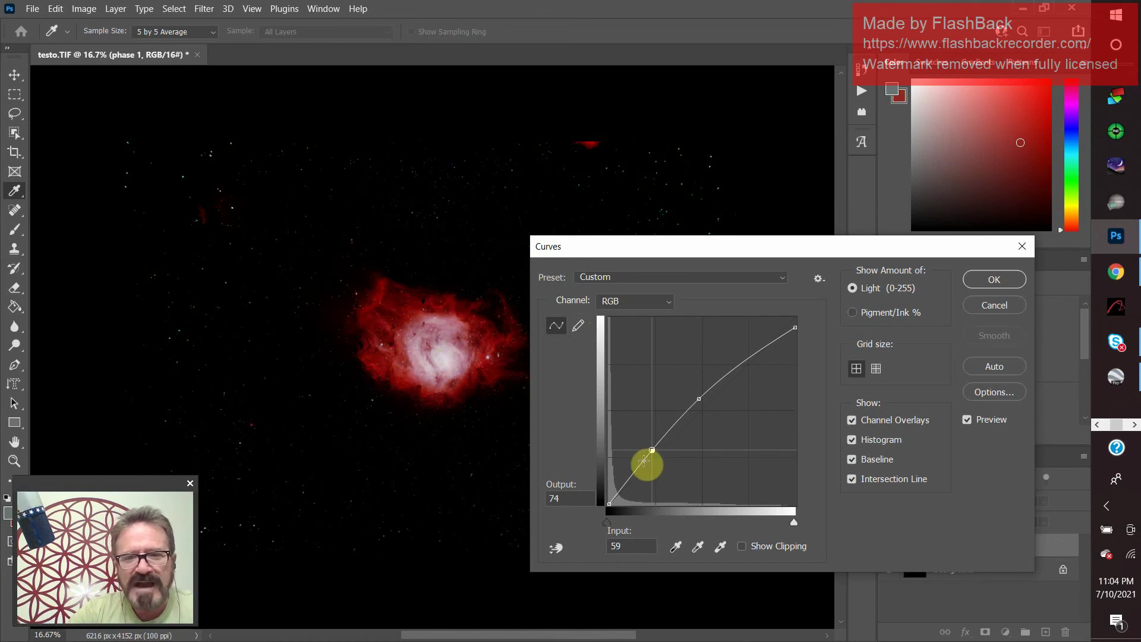
left_click(643, 459)
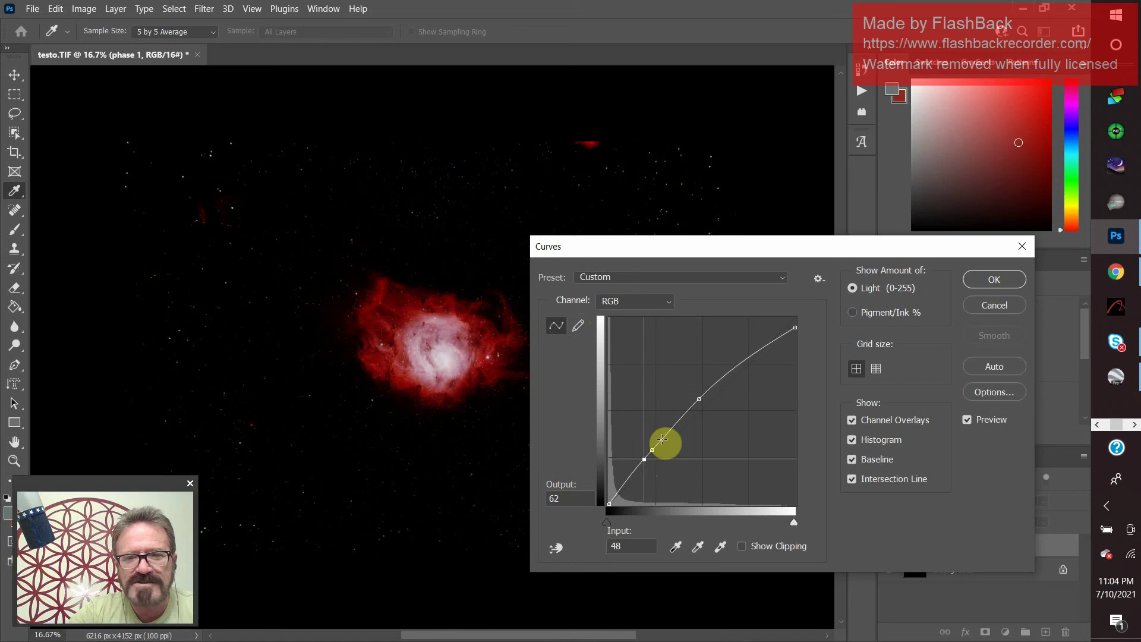
left_click(661, 440)
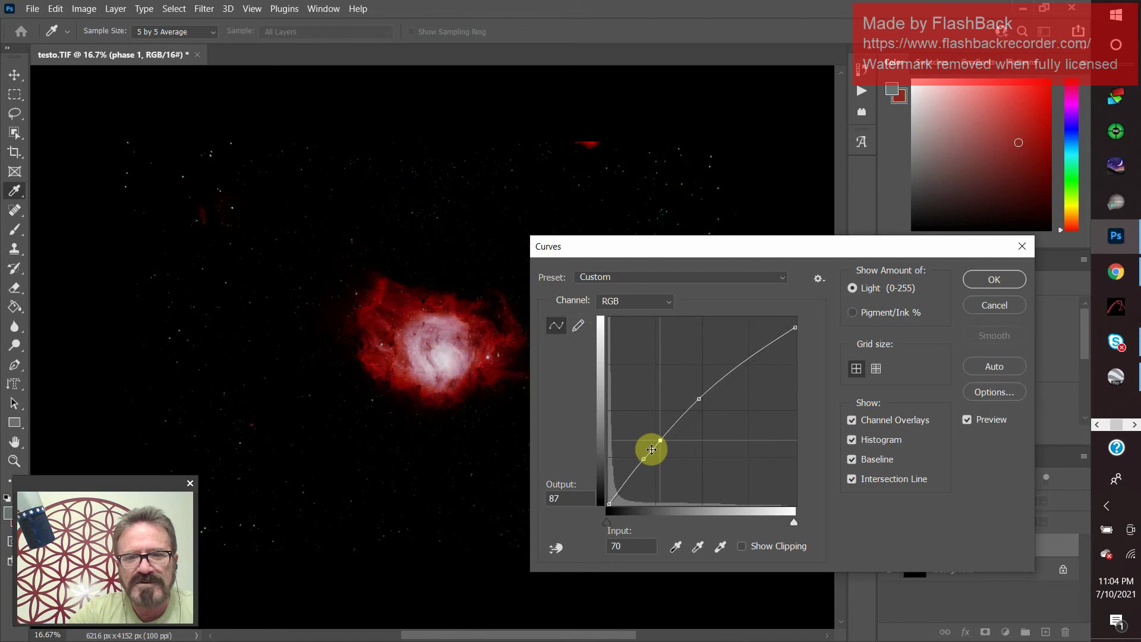
left_click_drag(652, 450, 646, 435)
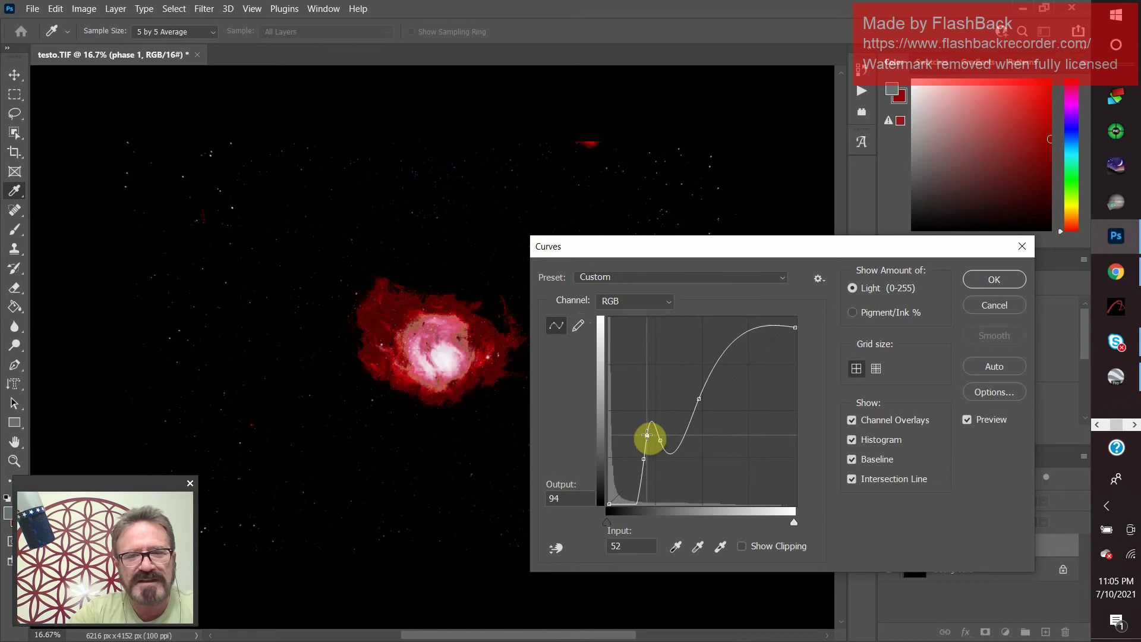
mouse_move(648, 434)
left_mouse_down()
mouse_move(655, 460)
mouse_move(648, 446)
left_mouse_up()
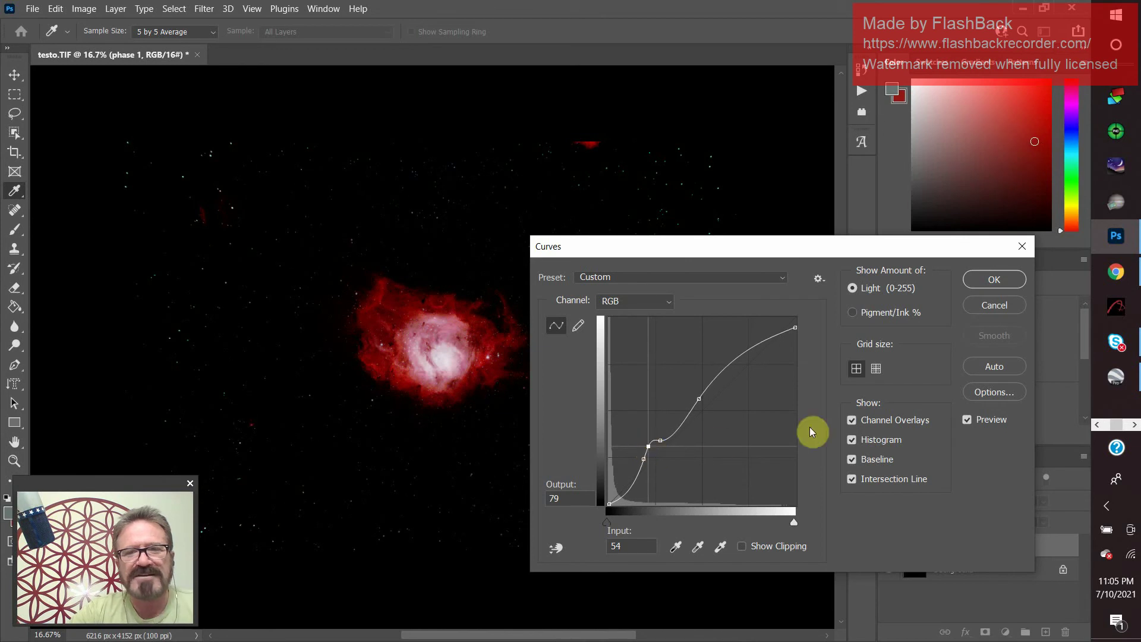
left_click(1004, 280)
key("m")
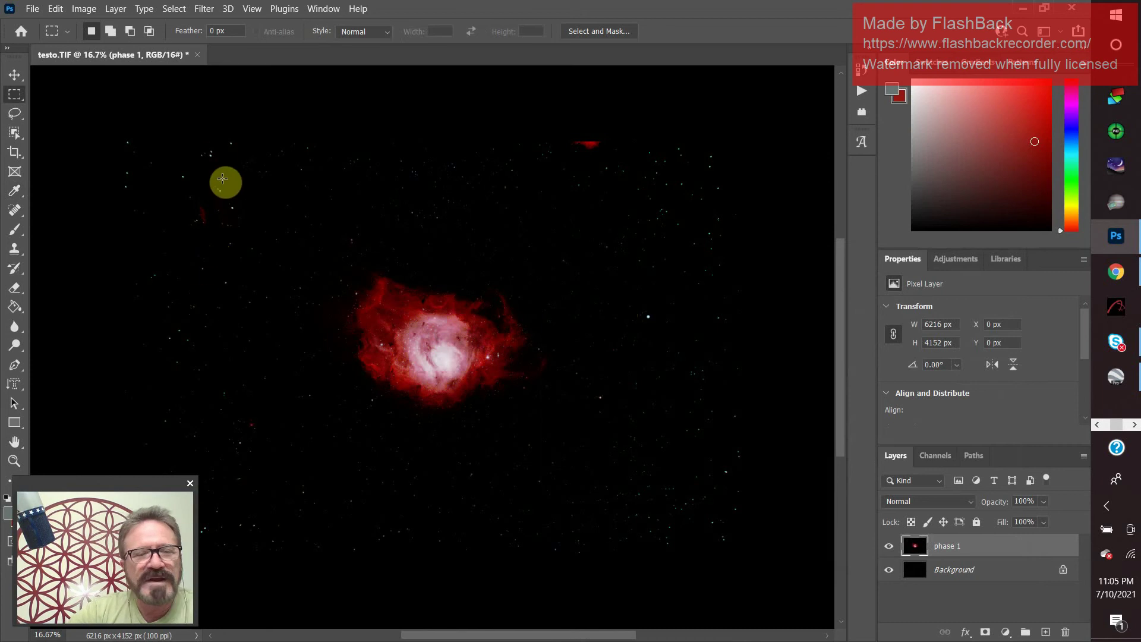
- Choose the freehand Lasso Tool with 20 px feather and zoom in twice to 33.33%
left_click(16, 114)
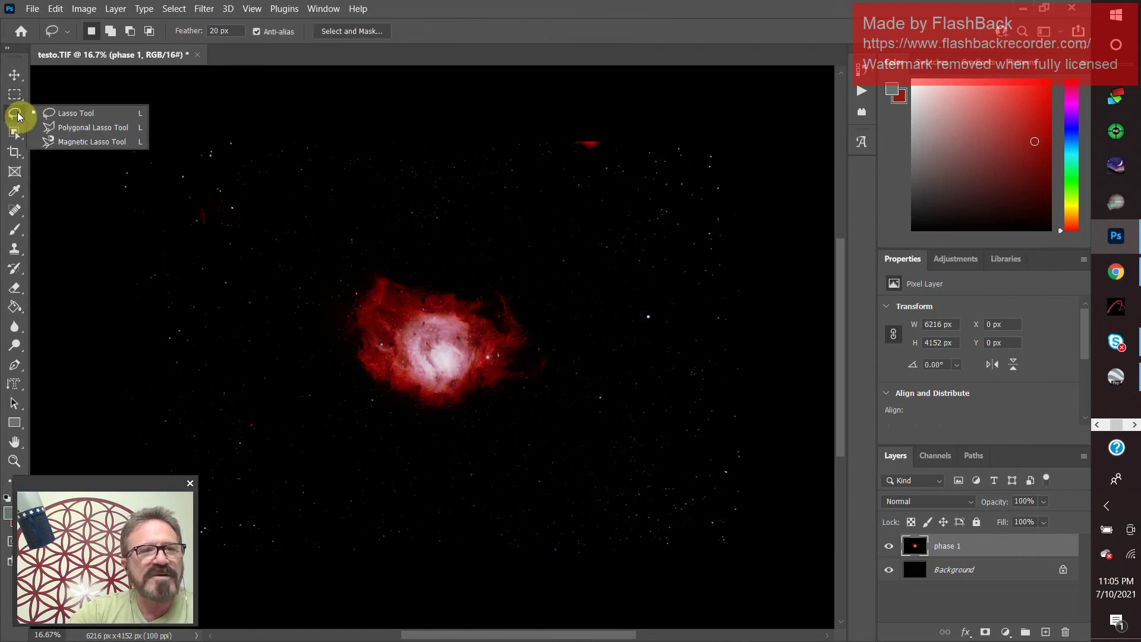
left_click(76, 111)
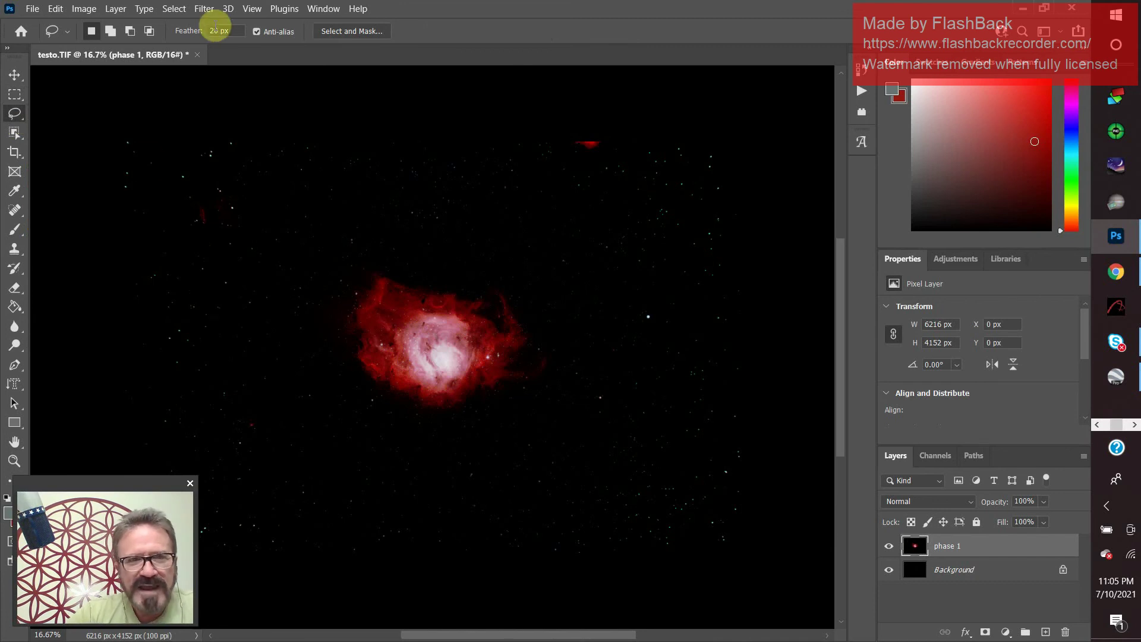
left_click(252, 9)
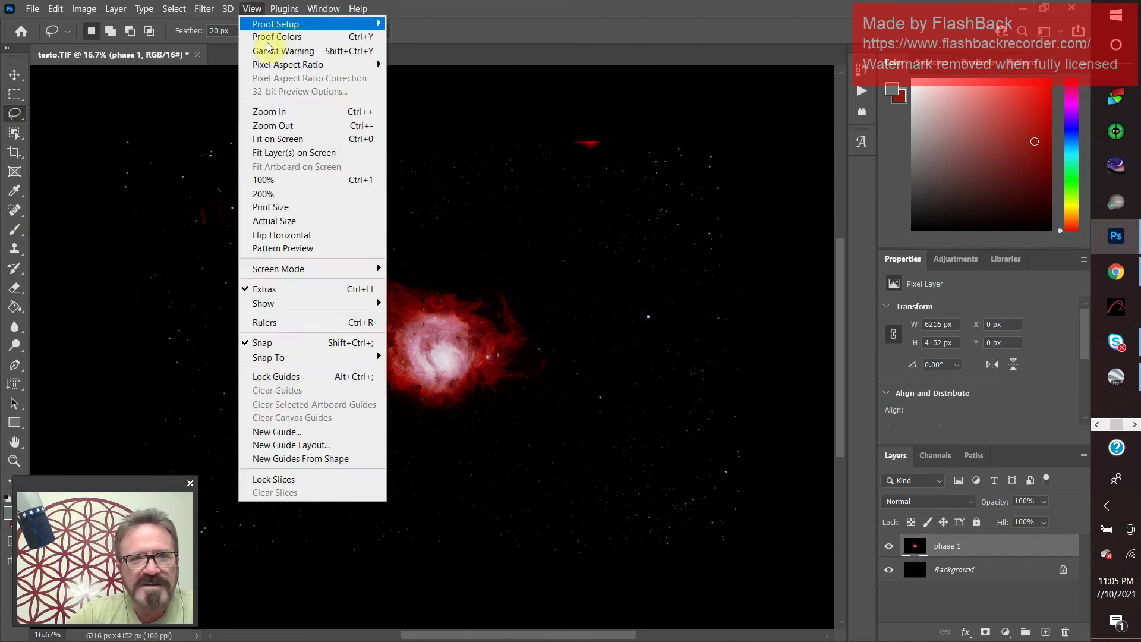
left_click(279, 115)
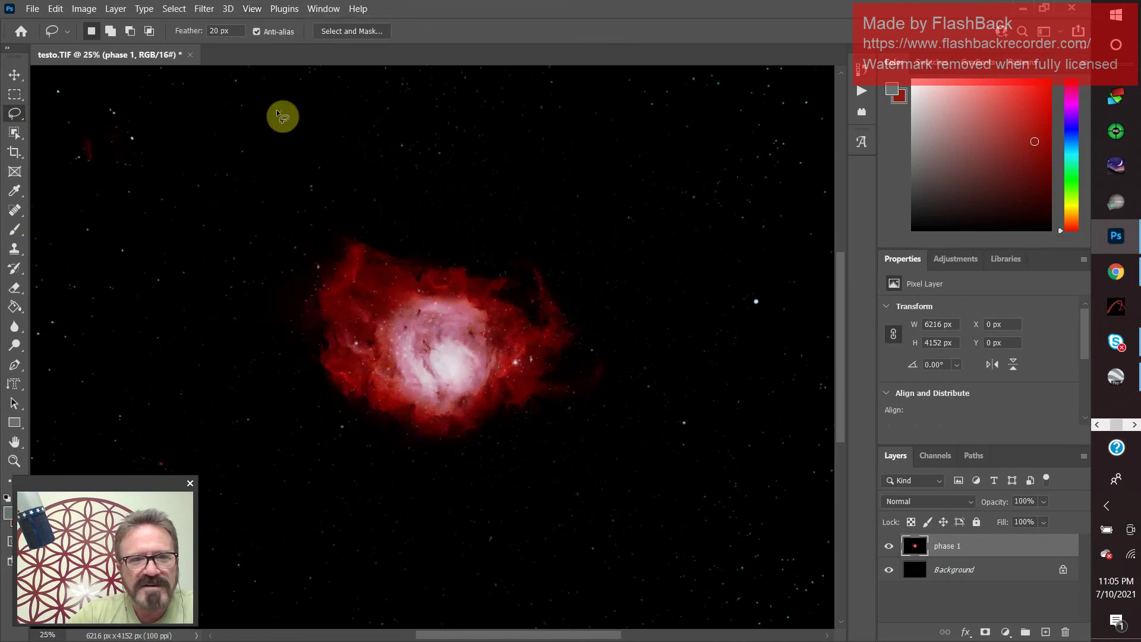
left_click(249, 10)
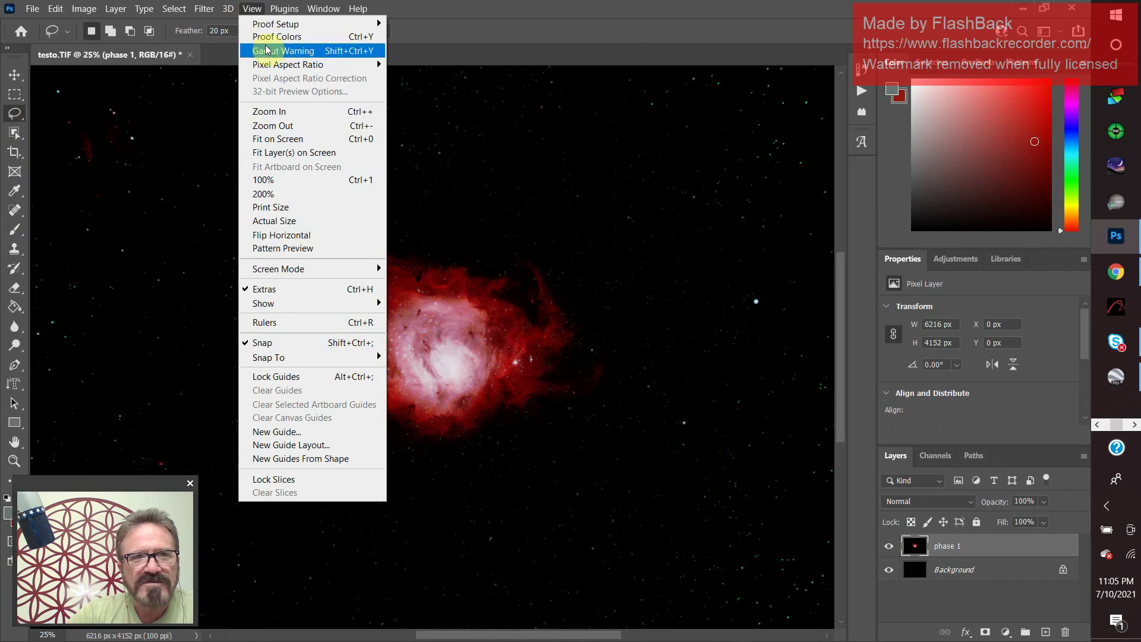
left_click(268, 113)
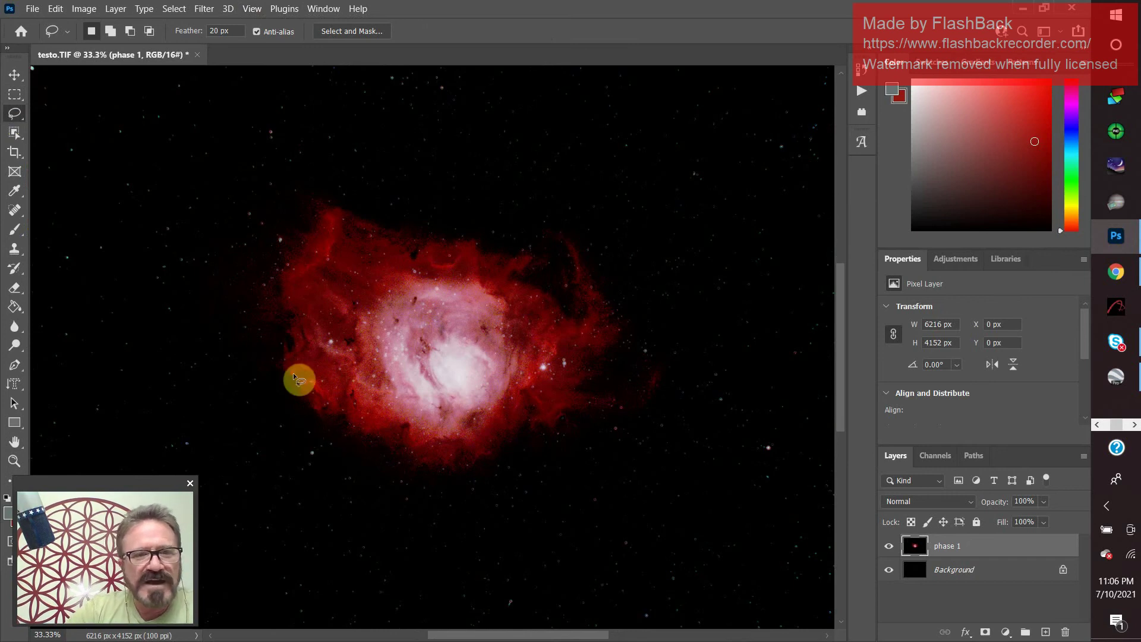
- Trace a 20 px feathered lasso selection around the nebula's irregular red border
left_click_drag(285, 360, 287, 349)
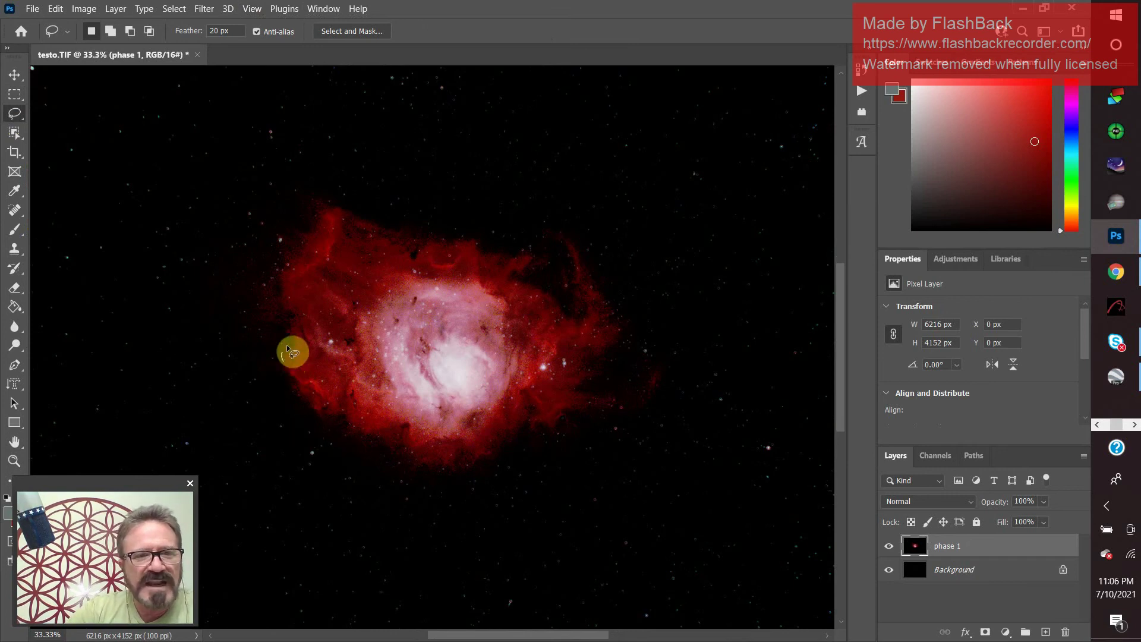
mouse_move(284, 298)
left_mouse_down()
mouse_move(278, 268)
mouse_move(325, 206)
mouse_move(341, 201)
mouse_move(348, 216)
mouse_move(426, 240)
mouse_move(479, 240)
left_mouse_up()
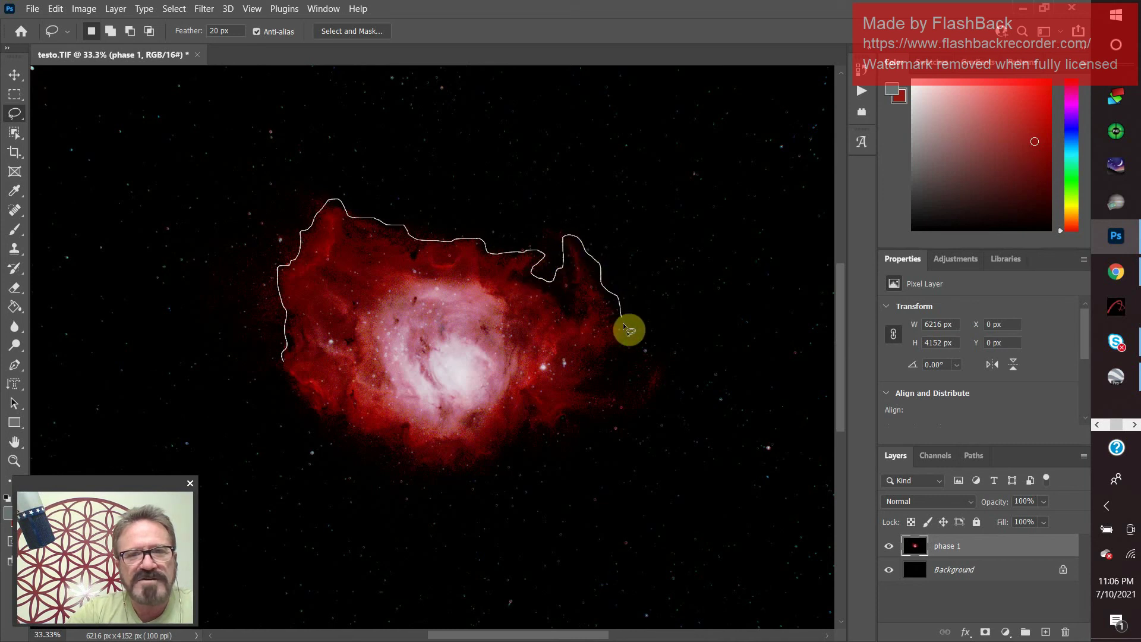
mouse_move(592, 377)
left_mouse_down()
mouse_move(612, 399)
mouse_move(568, 425)
mouse_move(515, 430)
mouse_move(494, 461)
mouse_move(439, 472)
mouse_move(356, 443)
mouse_move(340, 419)
mouse_move(309, 414)
mouse_move(278, 362)
left_mouse_up()
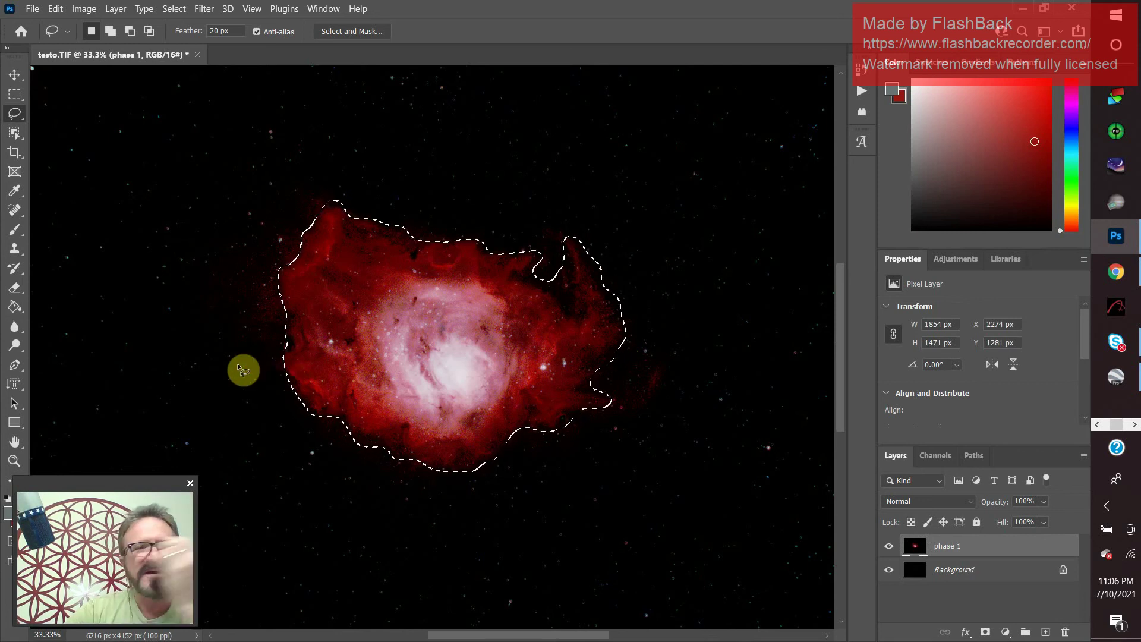
scroll(190, 282, "up", 2)
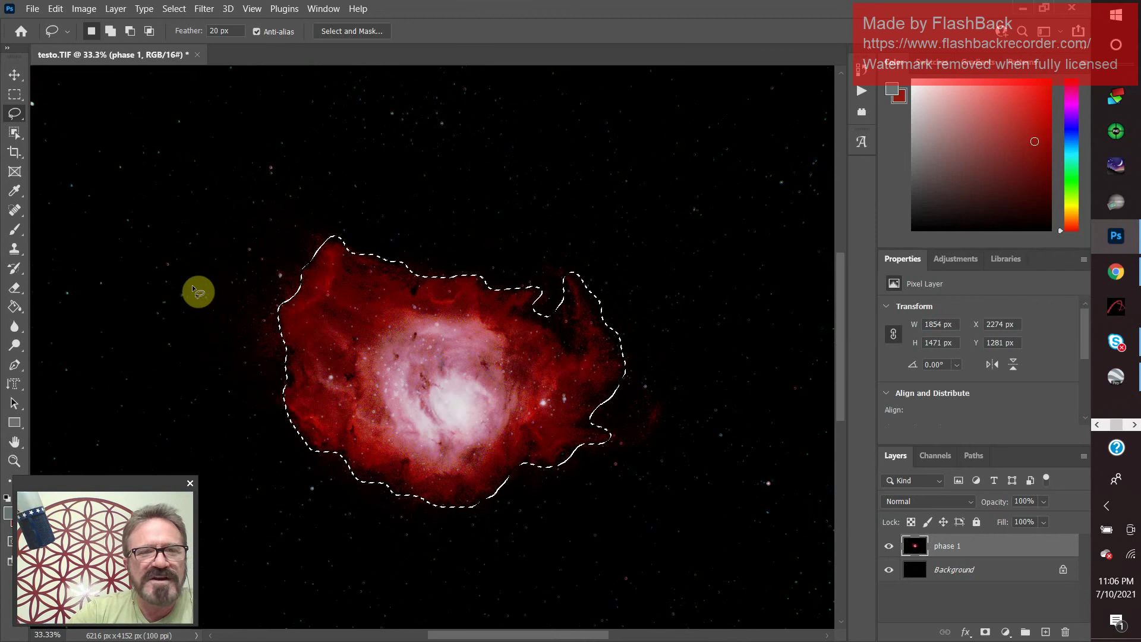
left_click(252, 9)
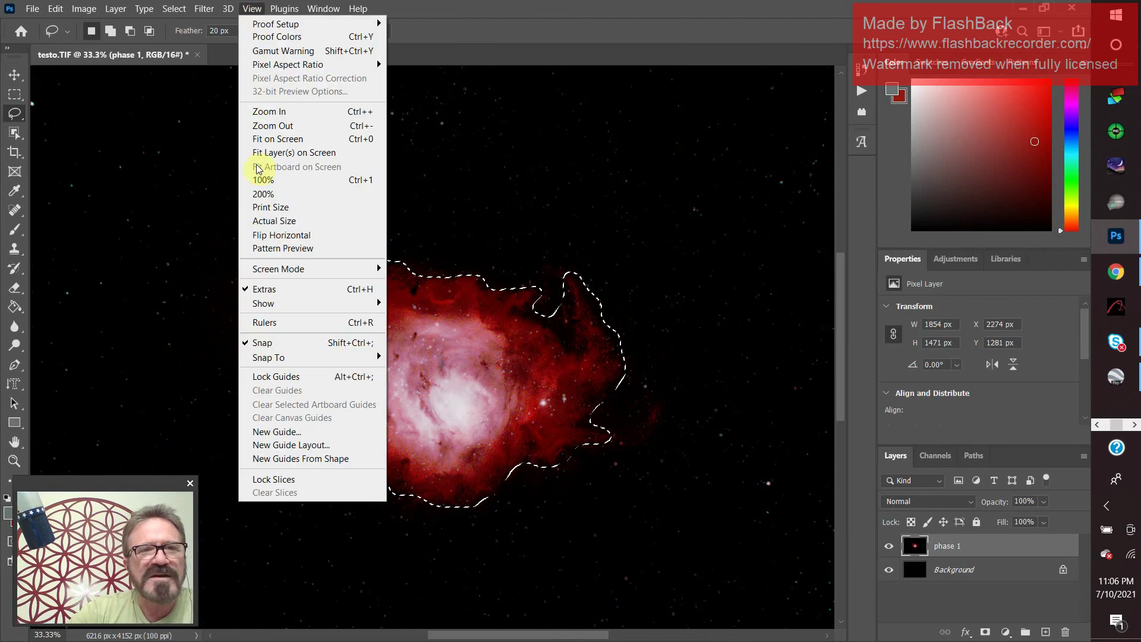
- Zoom out to fit the whole image and invert the selection onto the starfield background
left_click(284, 125)
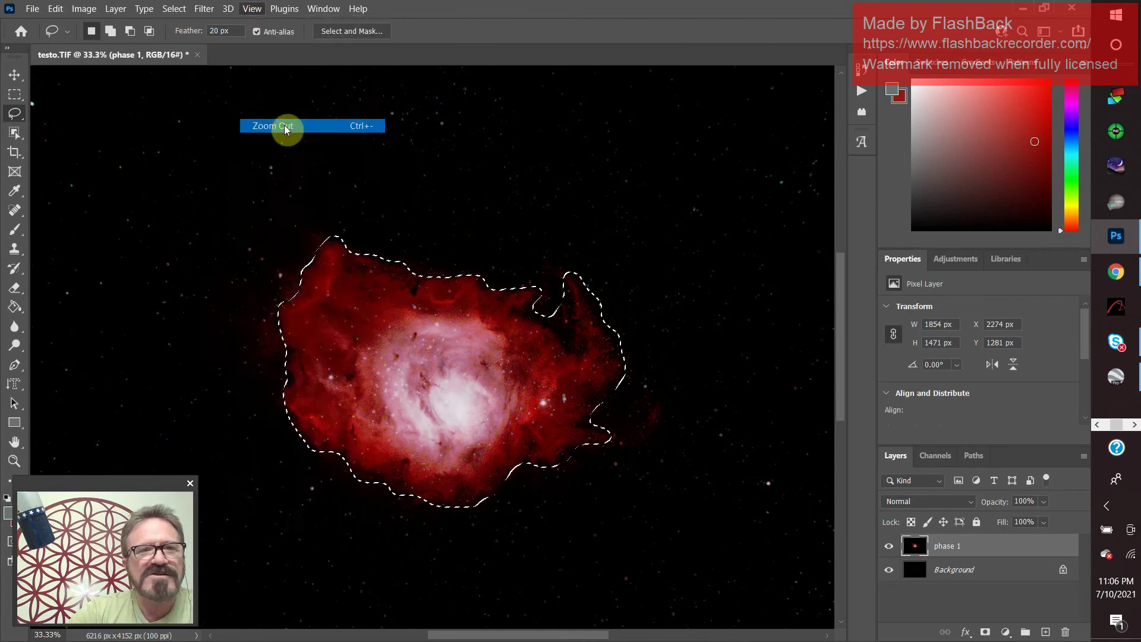
left_click(252, 9)
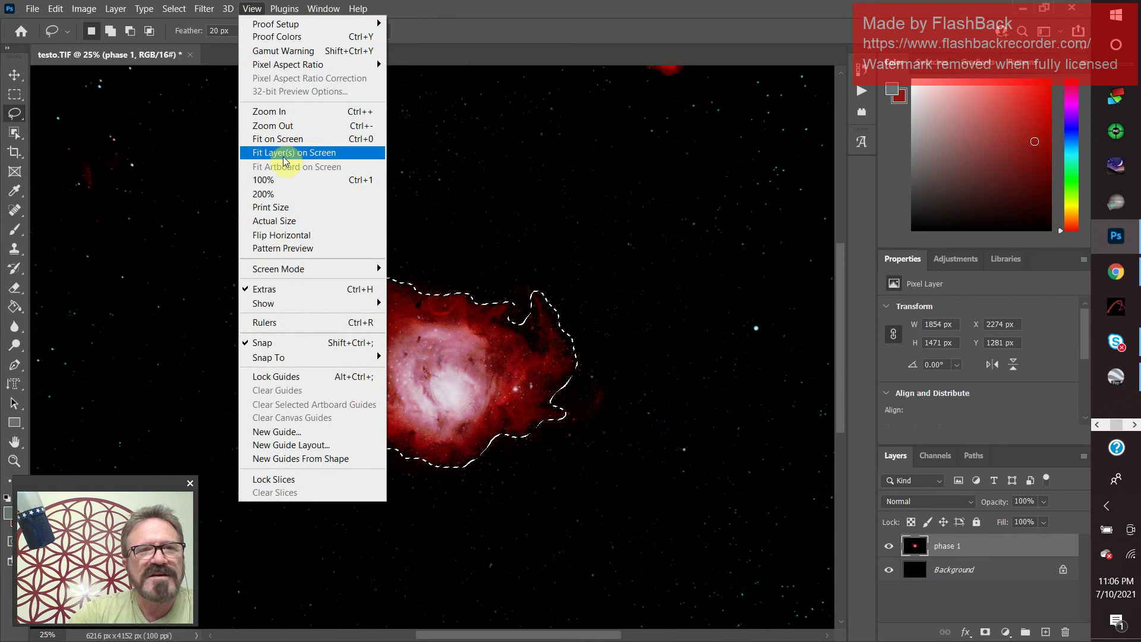
left_click(277, 125)
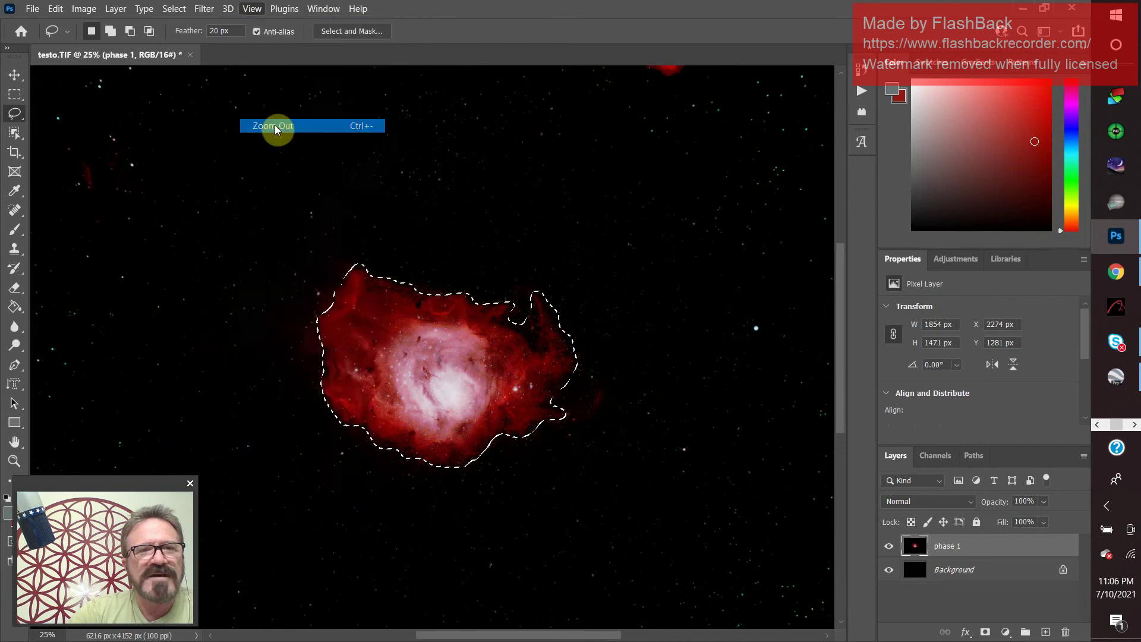
left_click(257, 12)
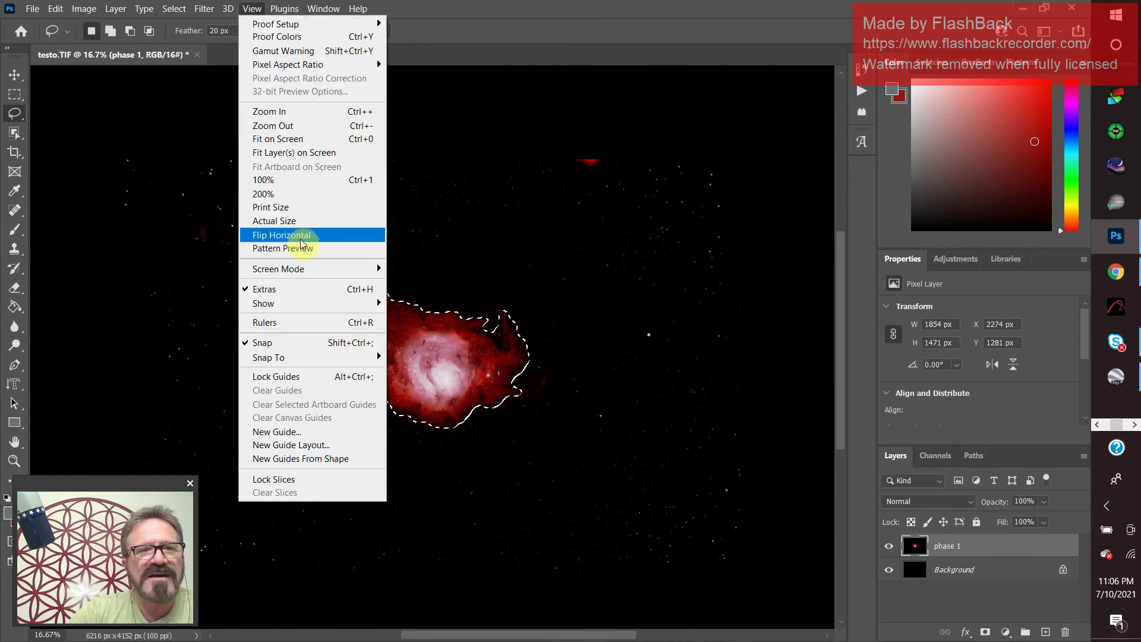
left_click(280, 144)
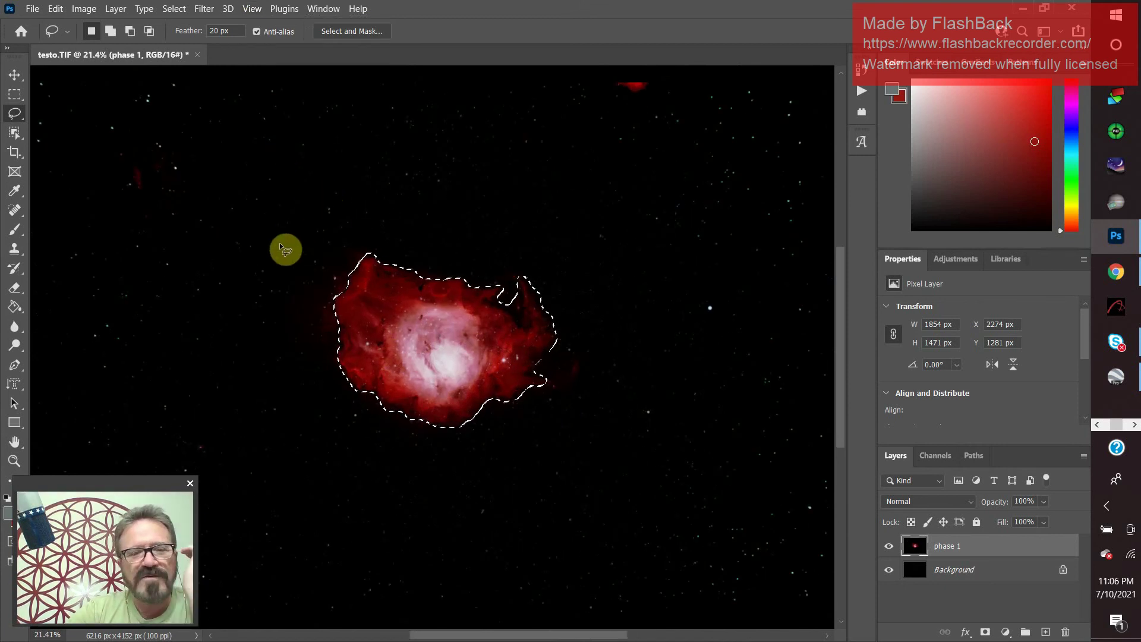
left_click(172, 11)
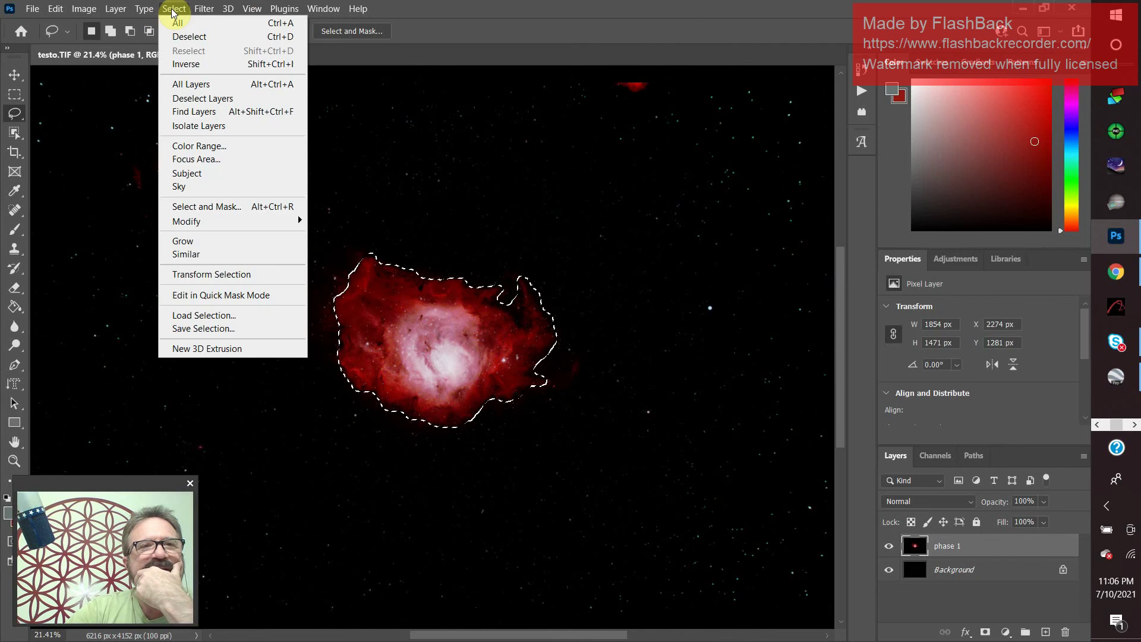
left_click(192, 67)
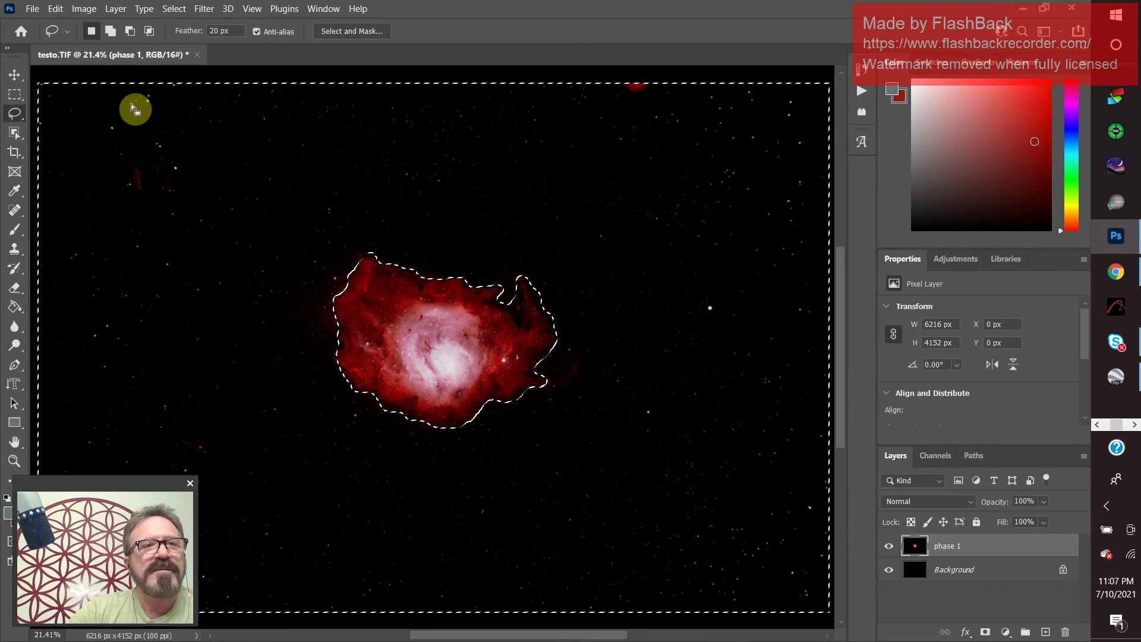
- Bow the background's RGB curve up to input 41 / output 90 and apply it
left_click(85, 9)
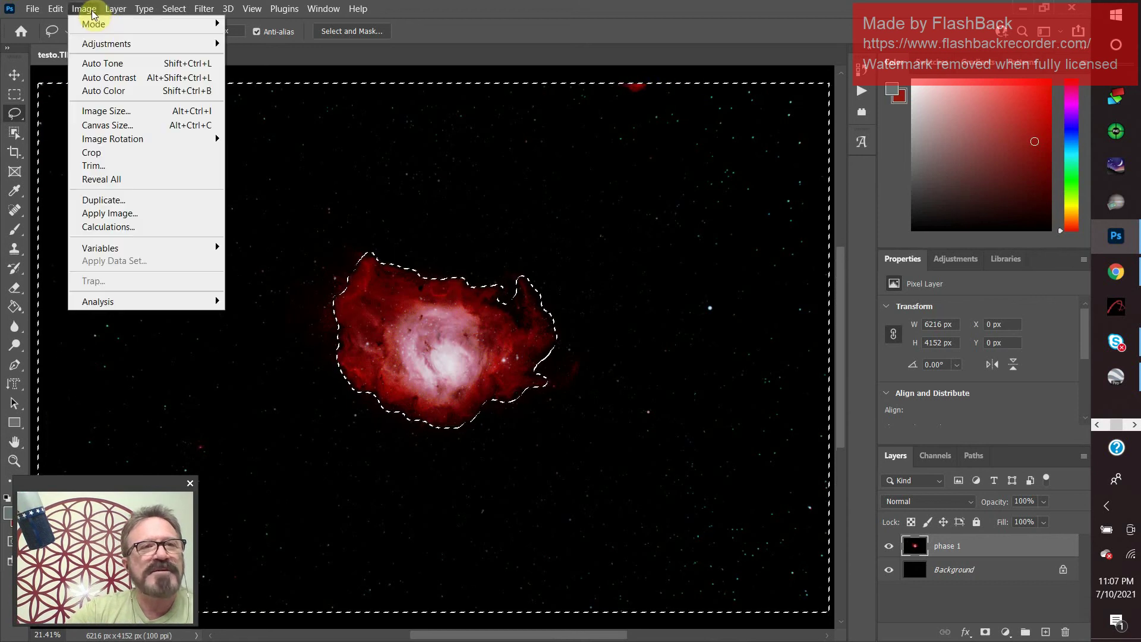
mouse_move(101, 46)
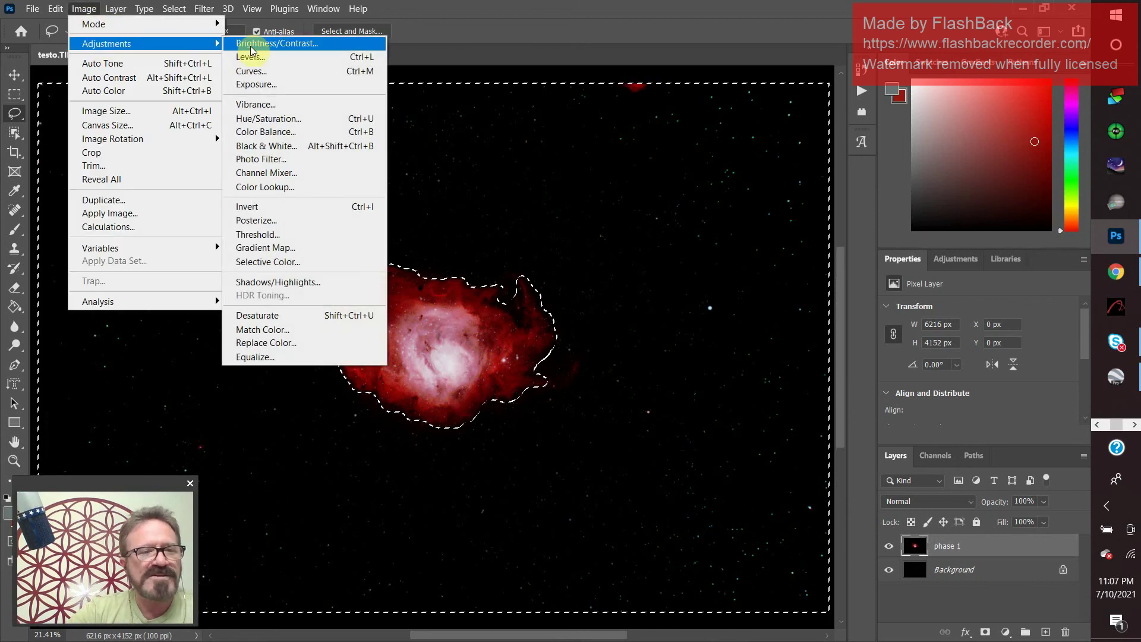
left_click(302, 76)
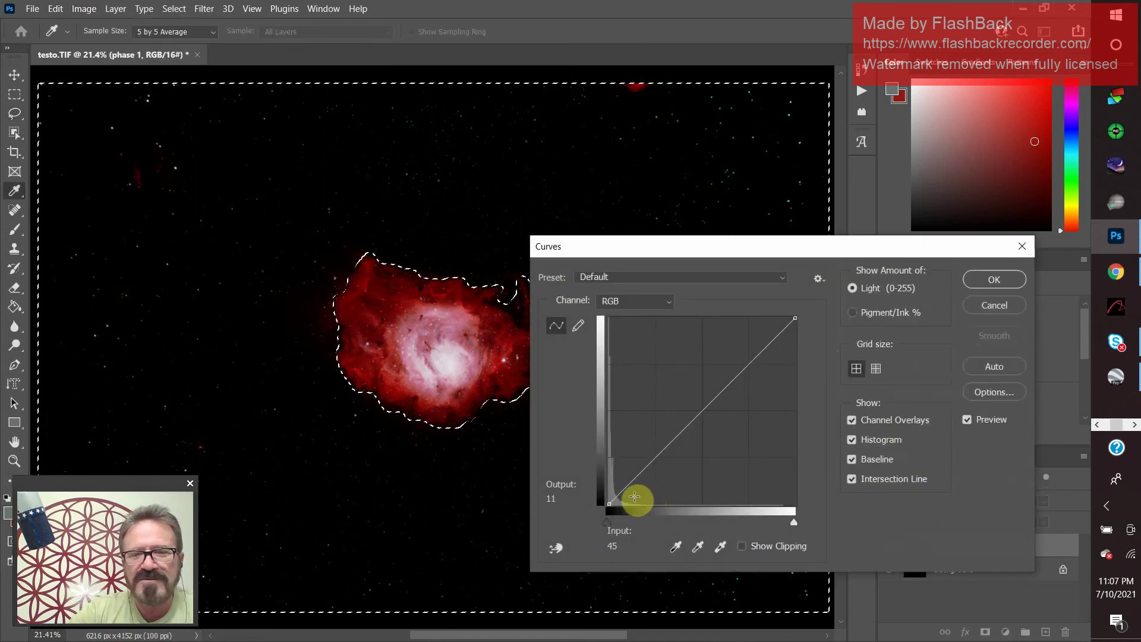
left_click_drag(626, 489, 618, 408)
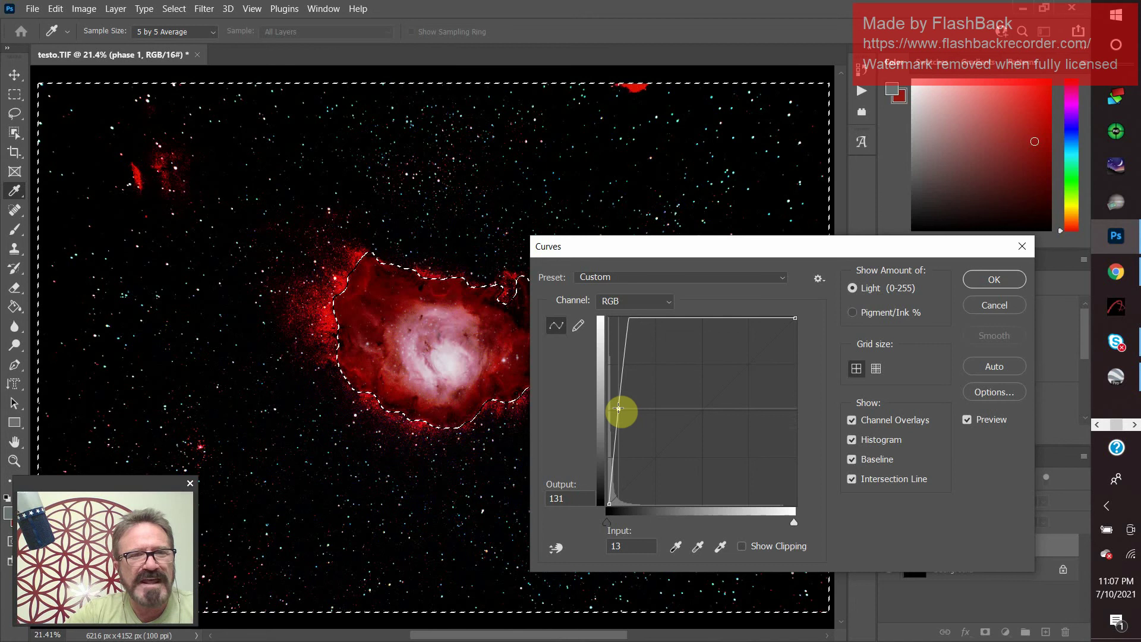
left_click_drag(618, 408, 639, 438)
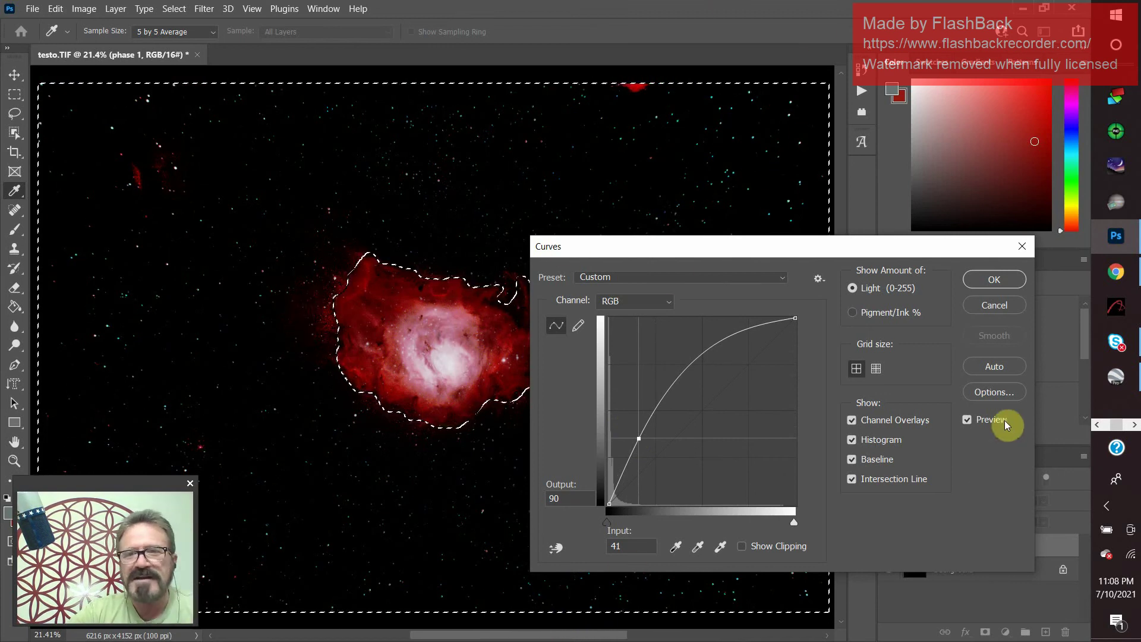
left_click(1010, 279)
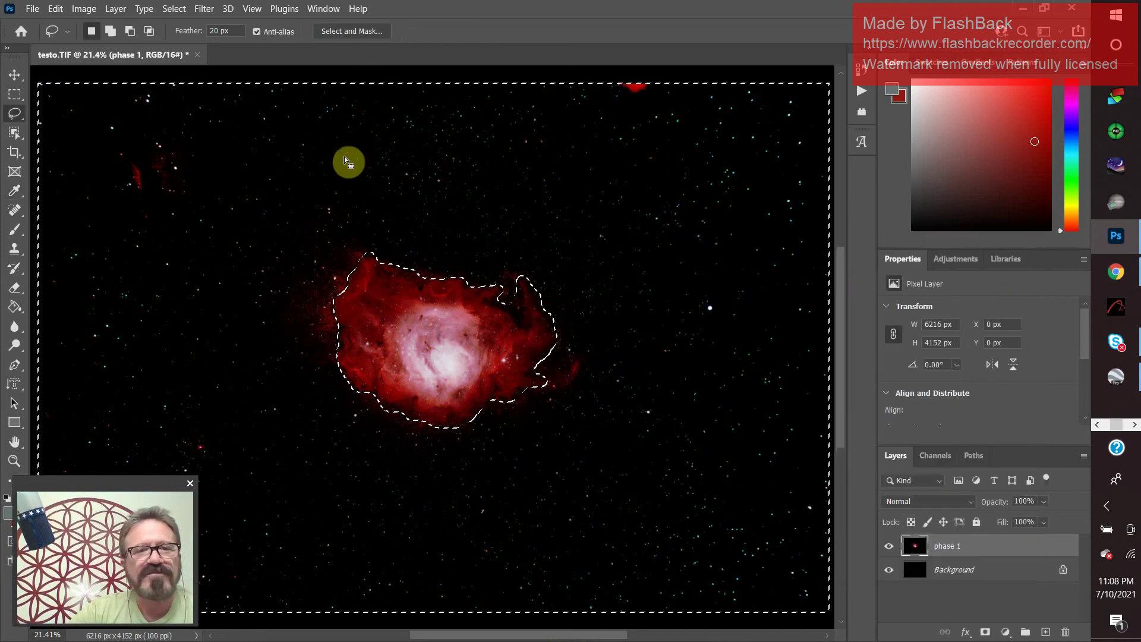
- Deselect and duplicate the phase 1 layer as a new layer named 'phase 2'
left_click(174, 9)
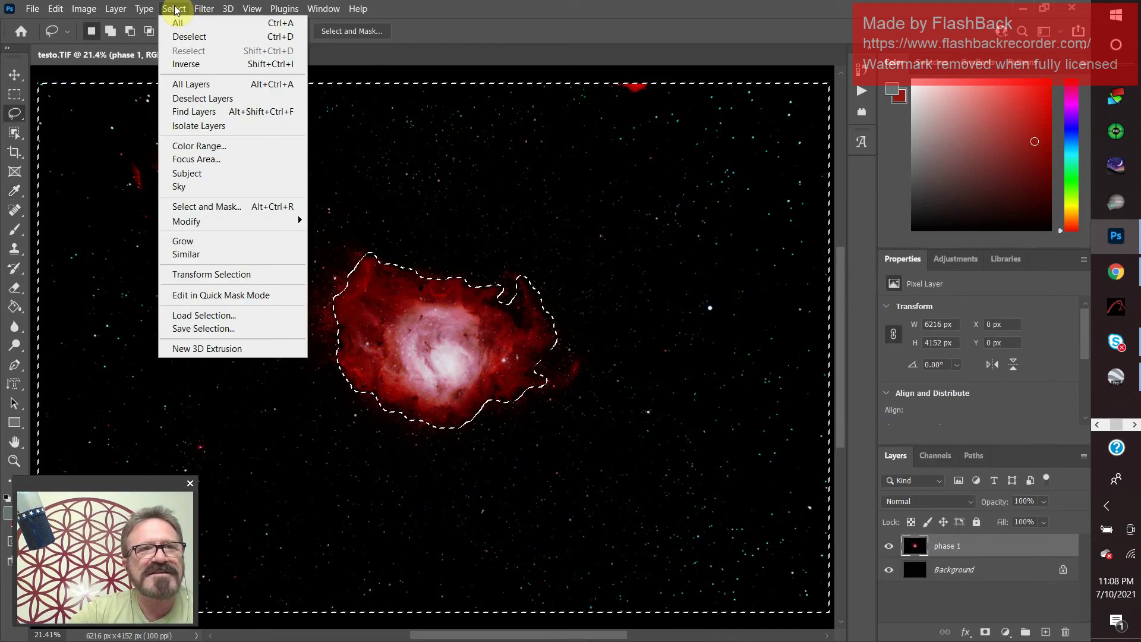
left_click(182, 38)
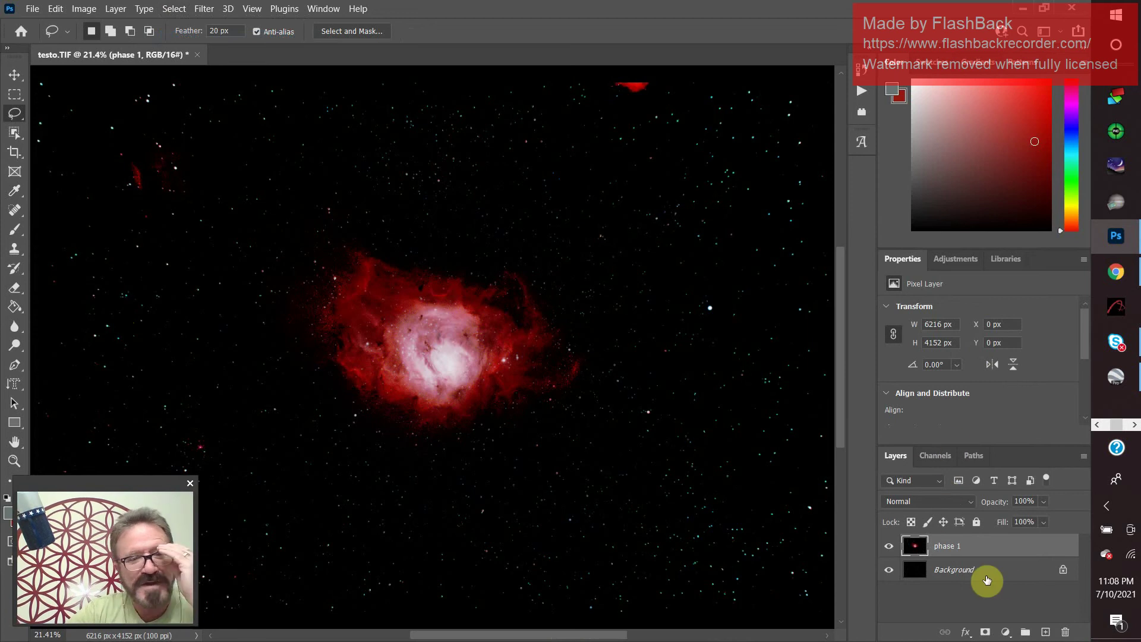
right_click(981, 546)
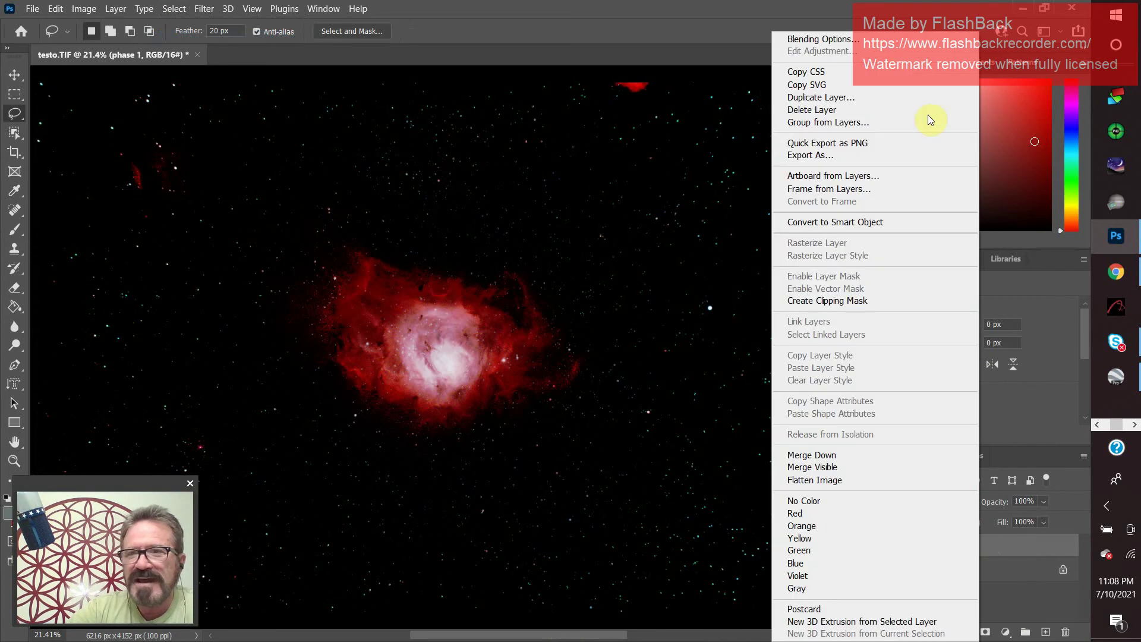
left_click(878, 98)
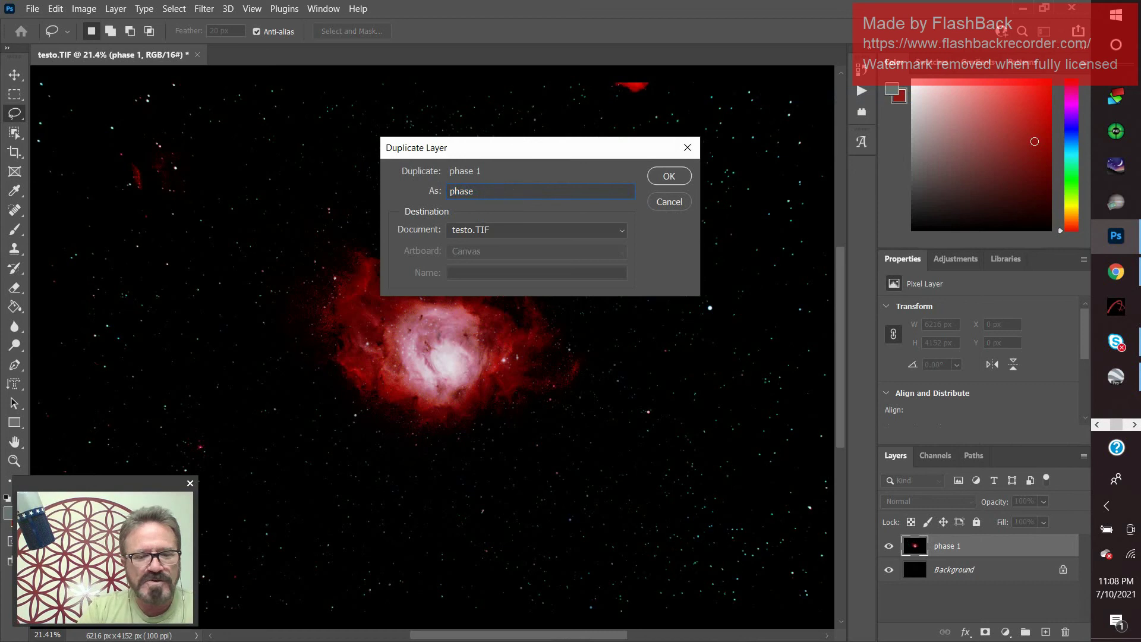
left_click(670, 178)
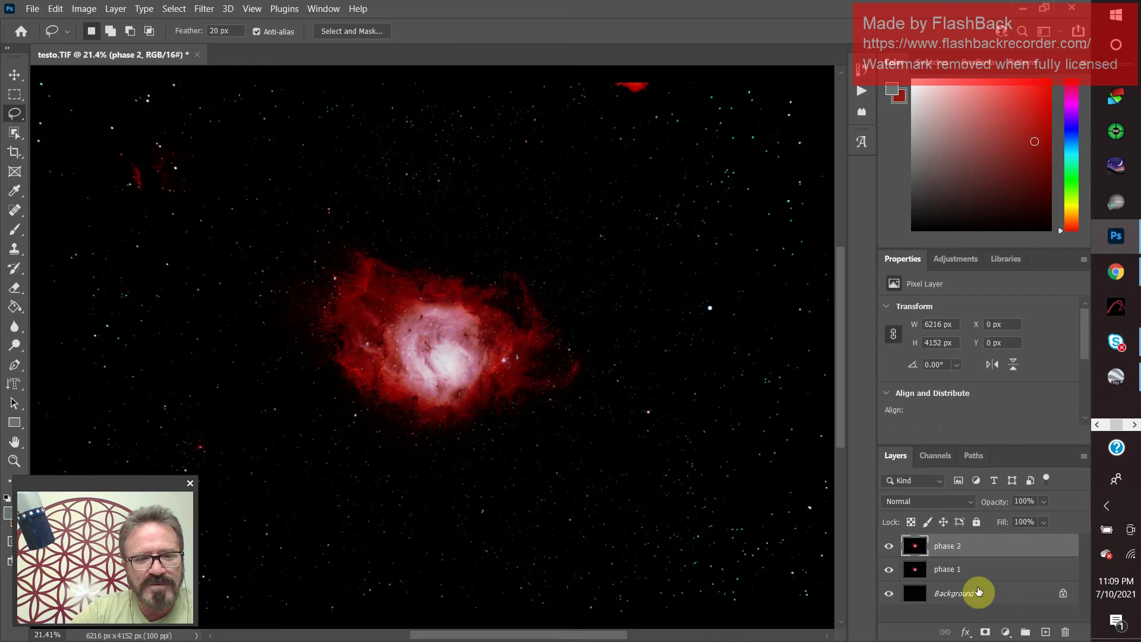
right_click(991, 545)
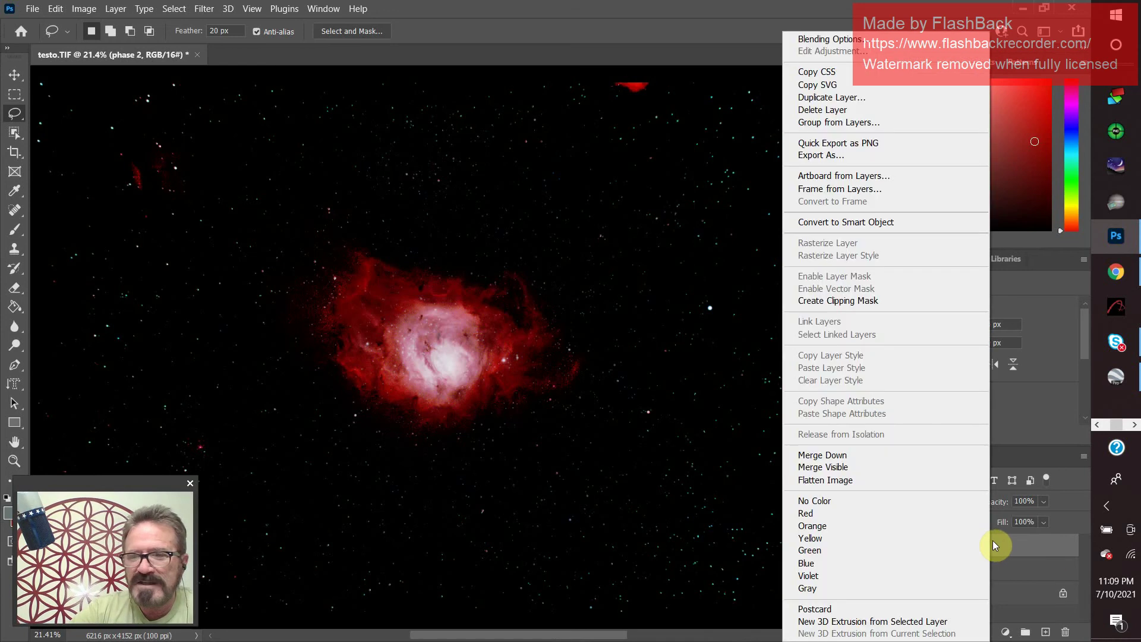
left_click(992, 542)
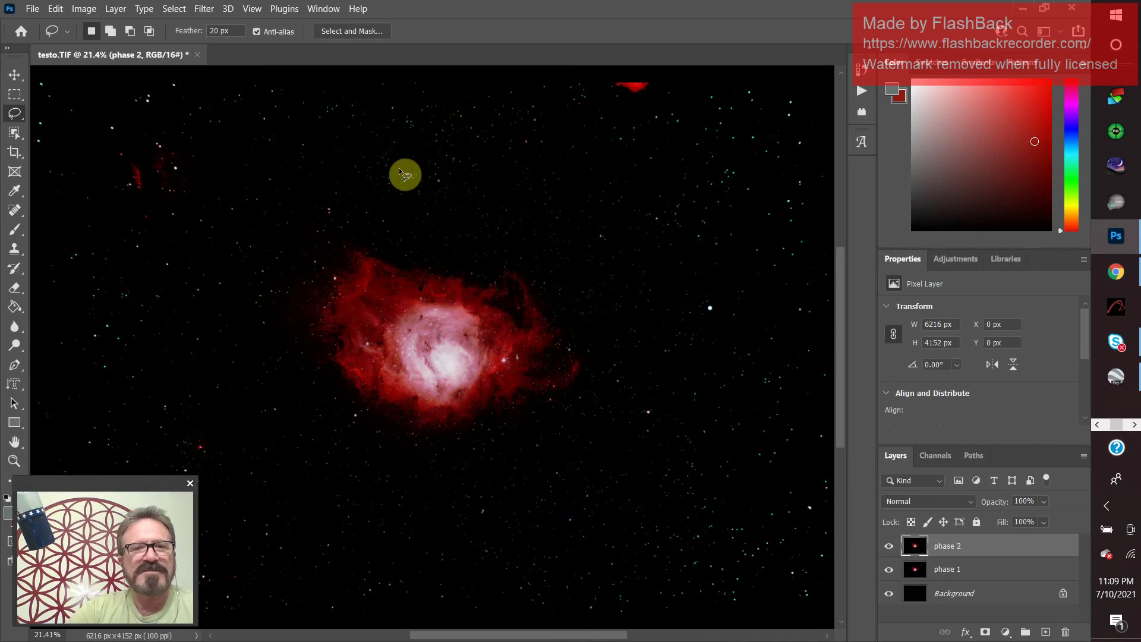
- Bow phase 2's RGB curve upward and lift the Red channel from 112 to 135
left_click(83, 9)
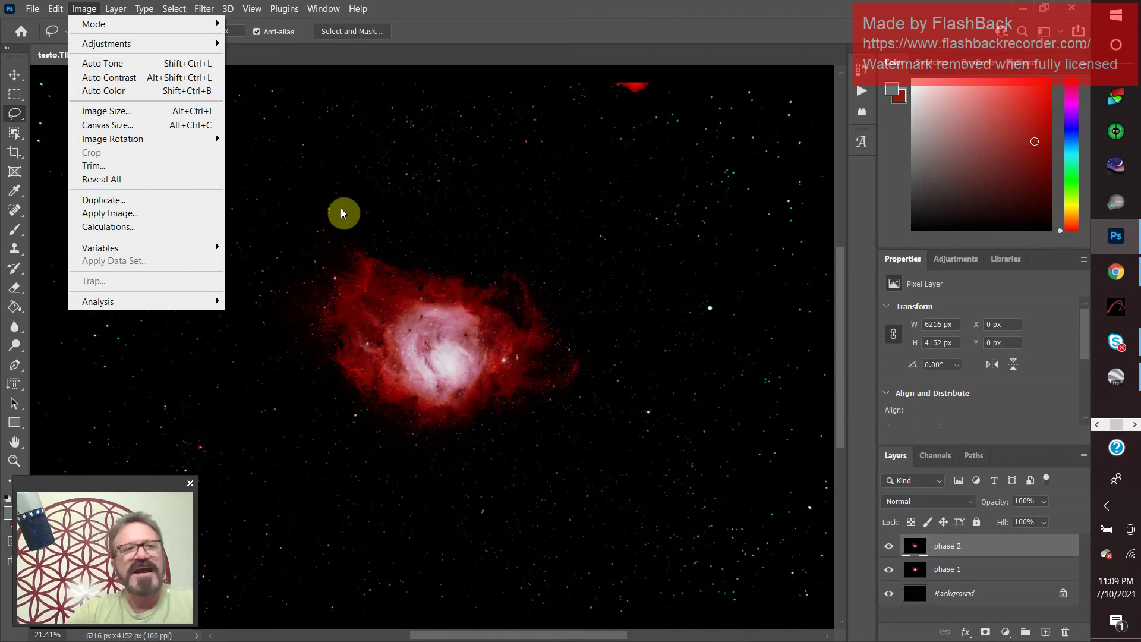
mouse_move(176, 45)
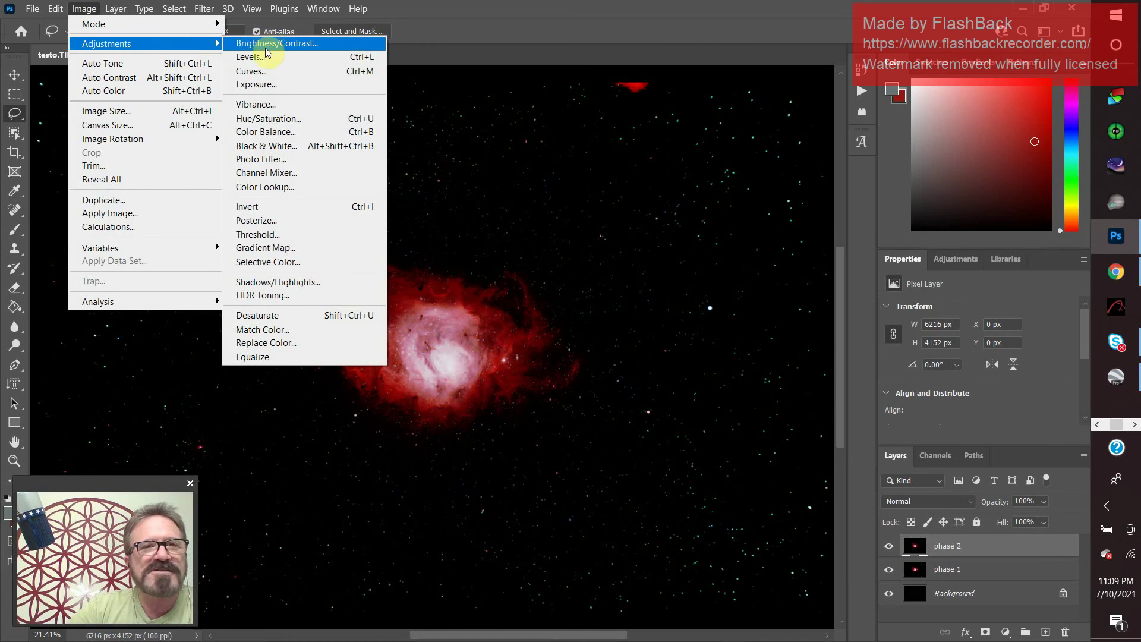
left_click(266, 71)
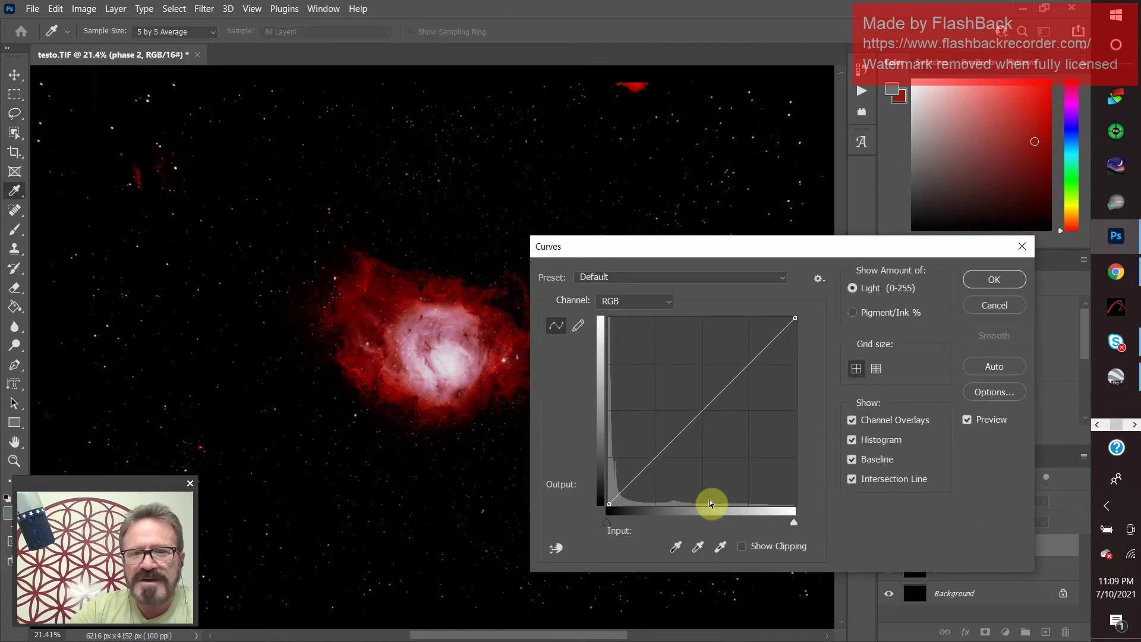
left_click_drag(646, 467, 659, 441)
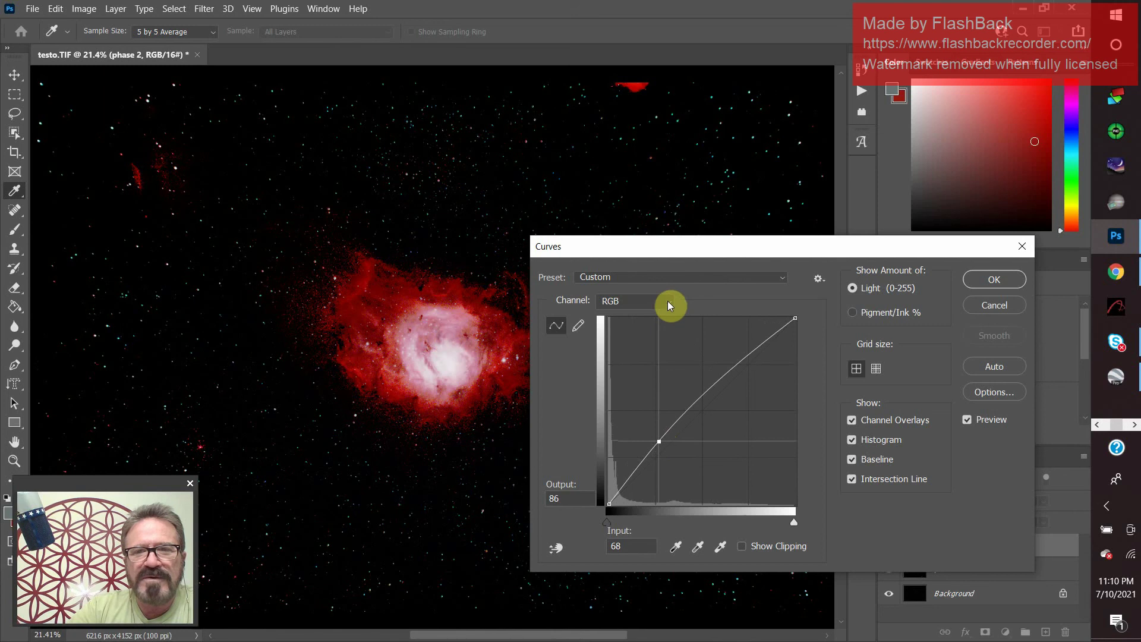
left_click(668, 303)
left_click(665, 307)
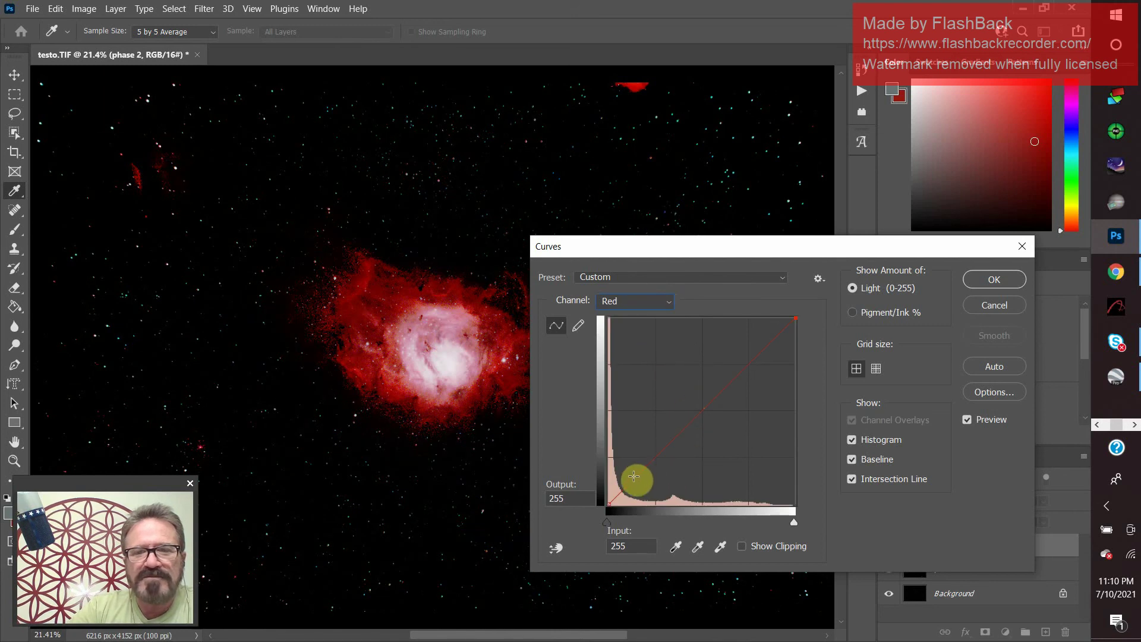
left_click_drag(637, 476, 691, 405)
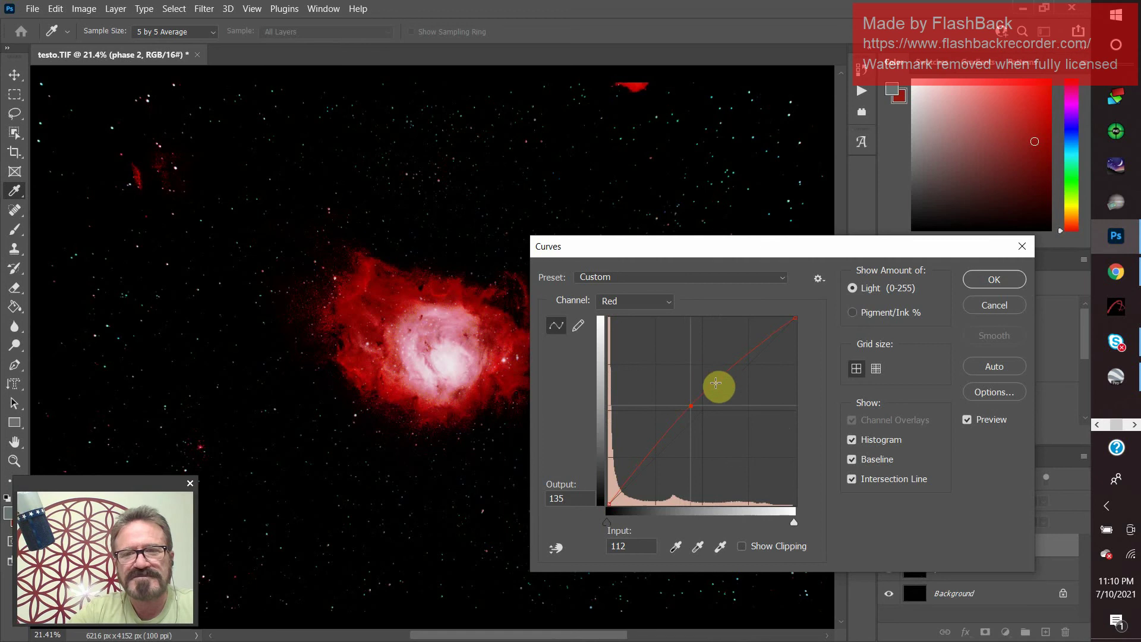
key("Return")
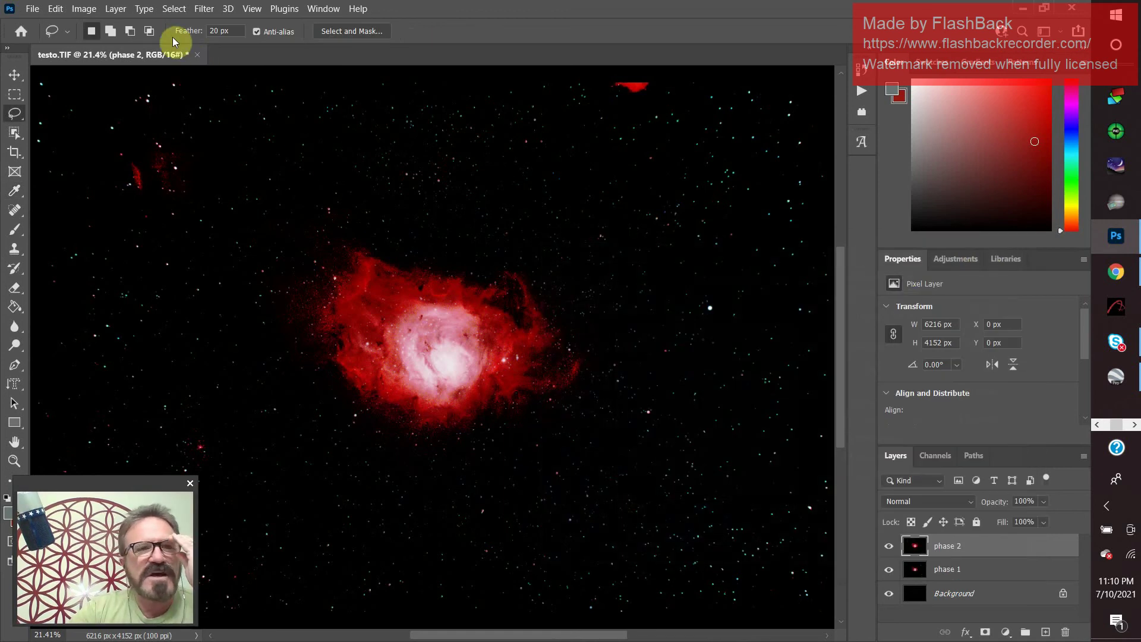
- Give phase 2 a midtone Color Balance of +18, +7, -2 and apply it
left_click(174, 8)
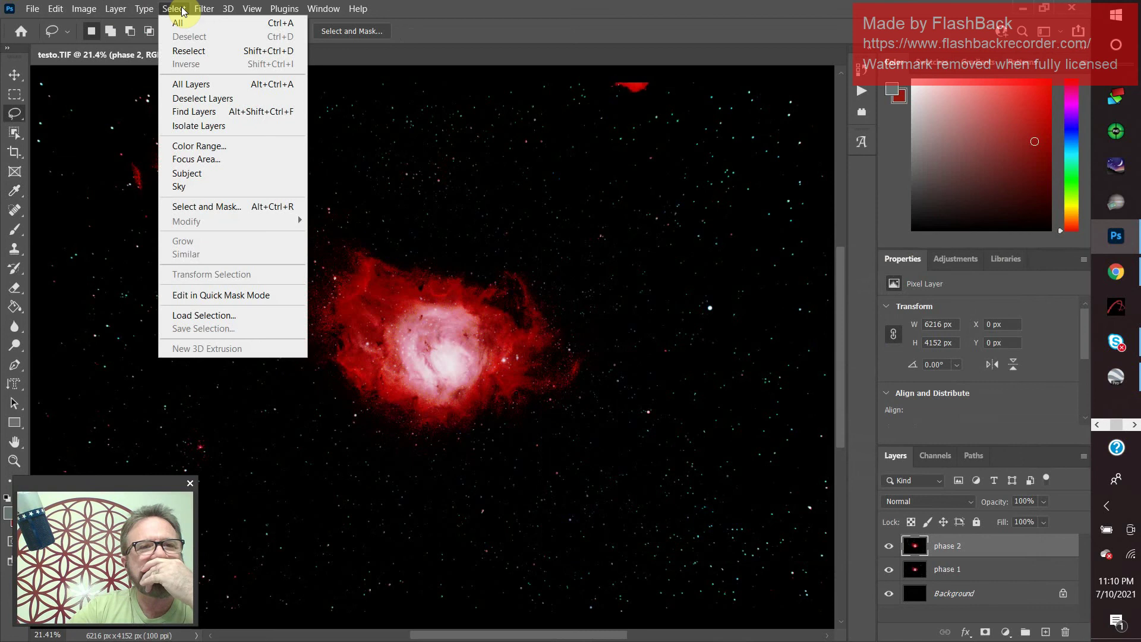
left_click(173, 8)
left_click(85, 8)
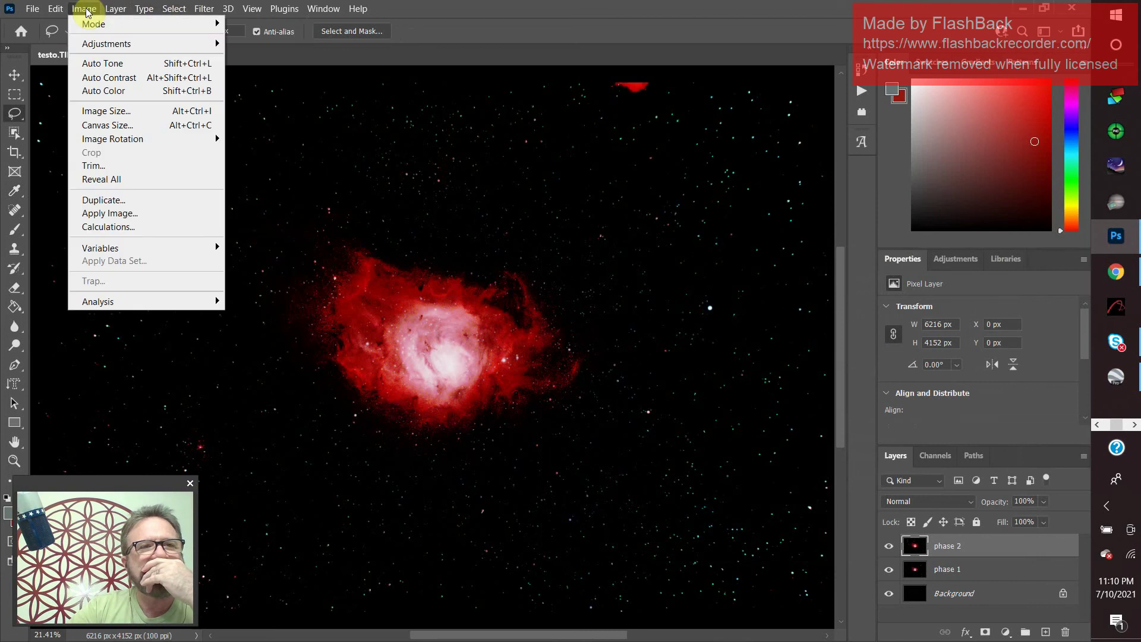
mouse_move(96, 44)
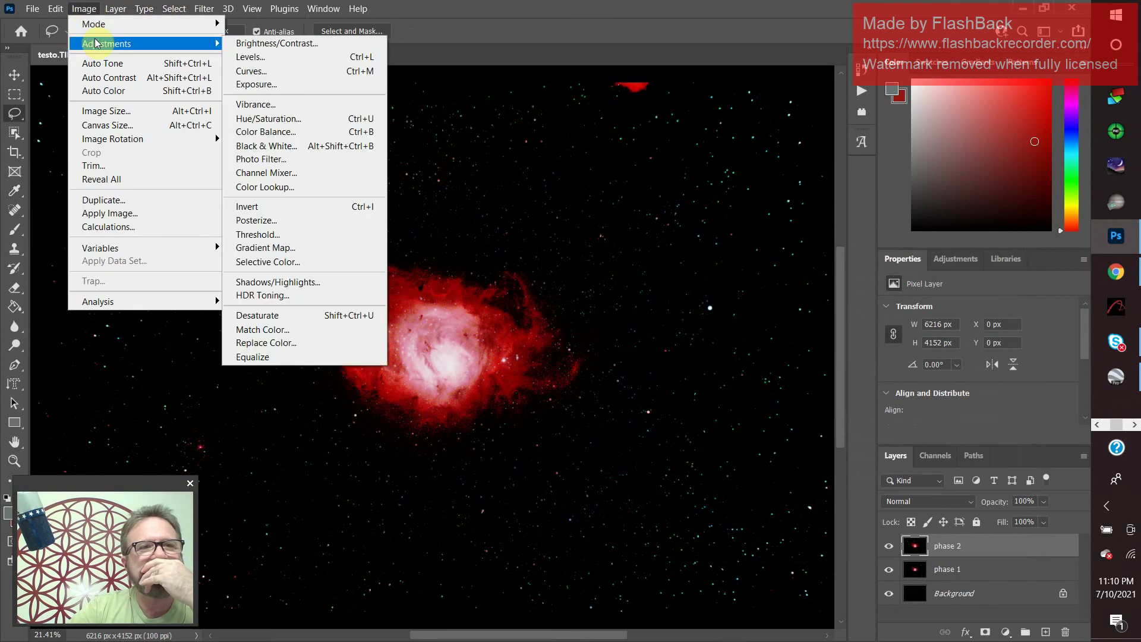
left_click(281, 133)
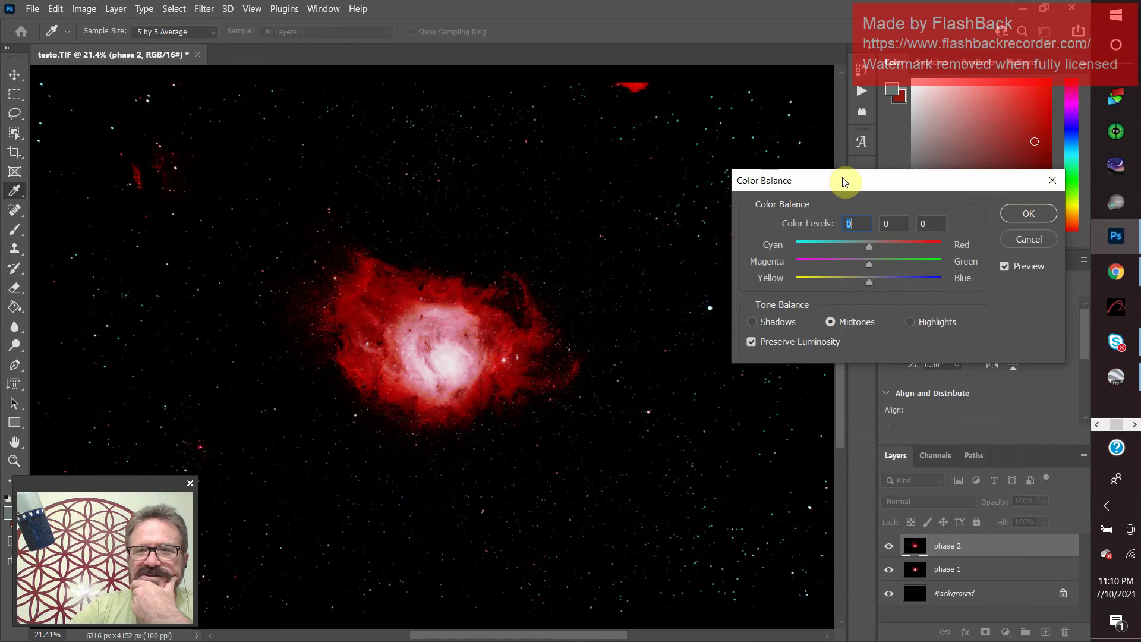
left_click_drag(839, 184, 619, 422)
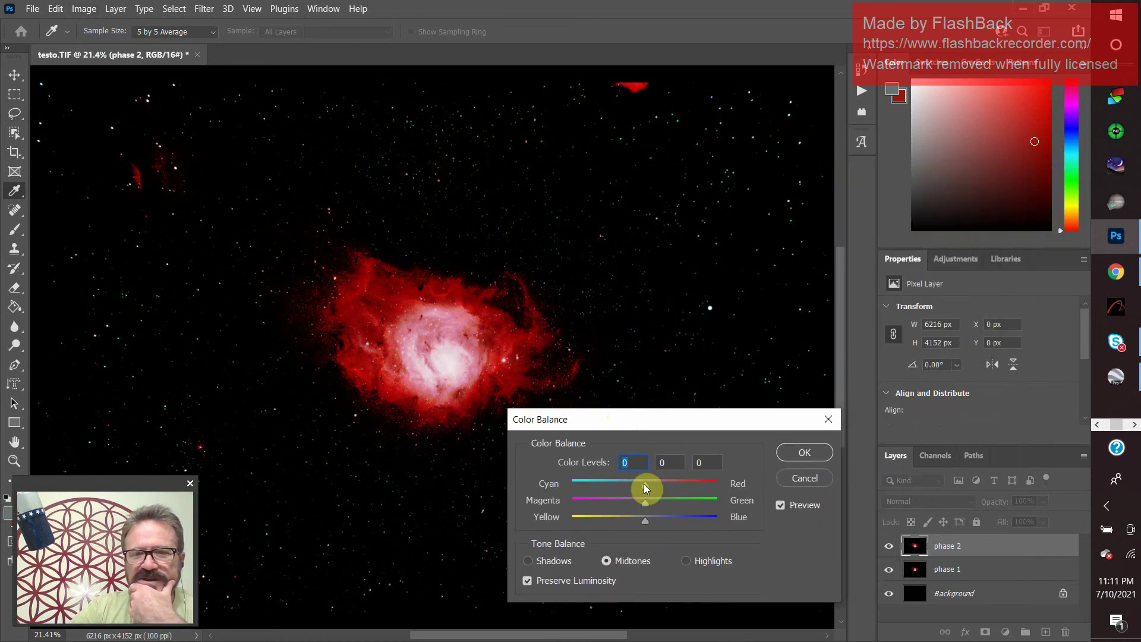
mouse_move(643, 484)
left_mouse_down()
mouse_move(604, 487)
mouse_move(740, 477)
mouse_move(656, 485)
left_mouse_up()
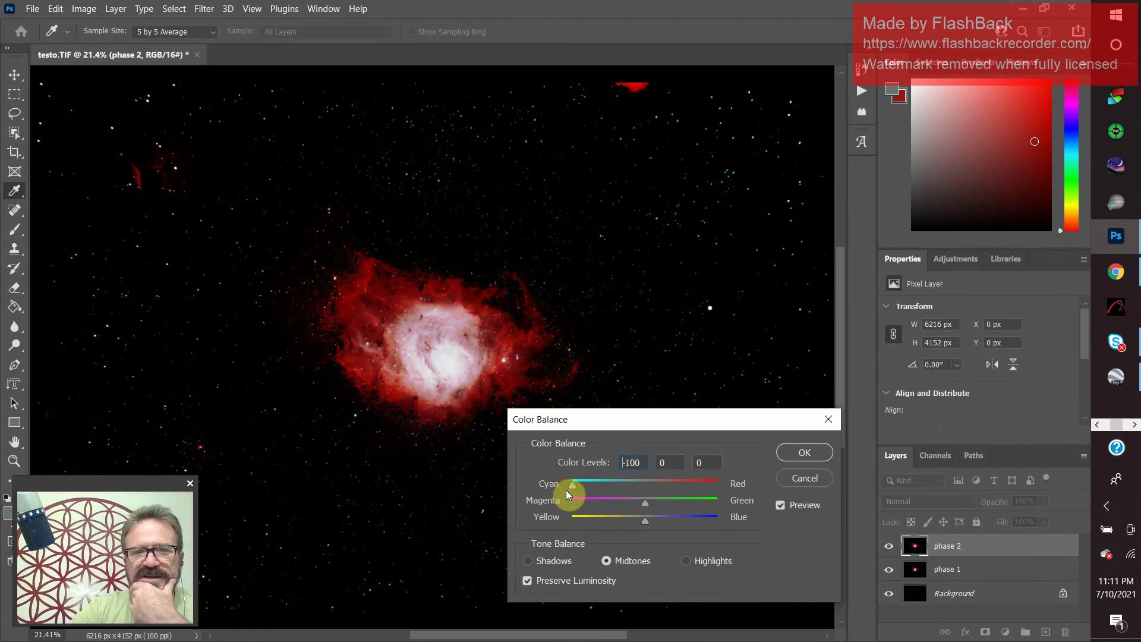
left_click_drag(566, 490, 664, 511)
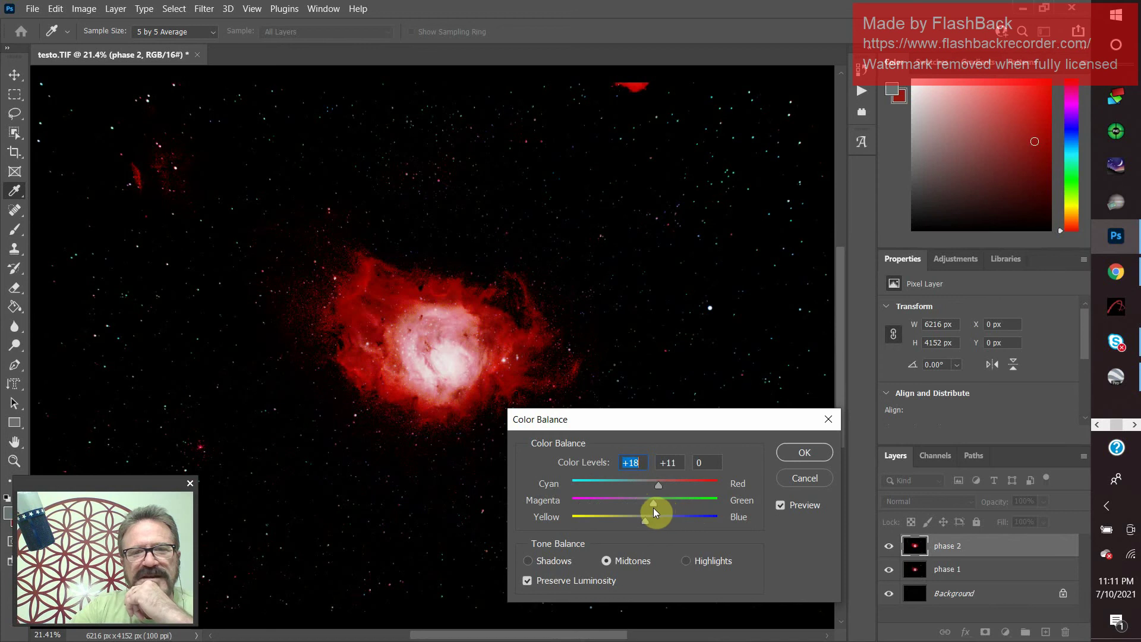
mouse_move(653, 508)
left_mouse_down()
mouse_move(652, 527)
mouse_move(677, 522)
mouse_move(633, 522)
mouse_move(644, 524)
left_mouse_up()
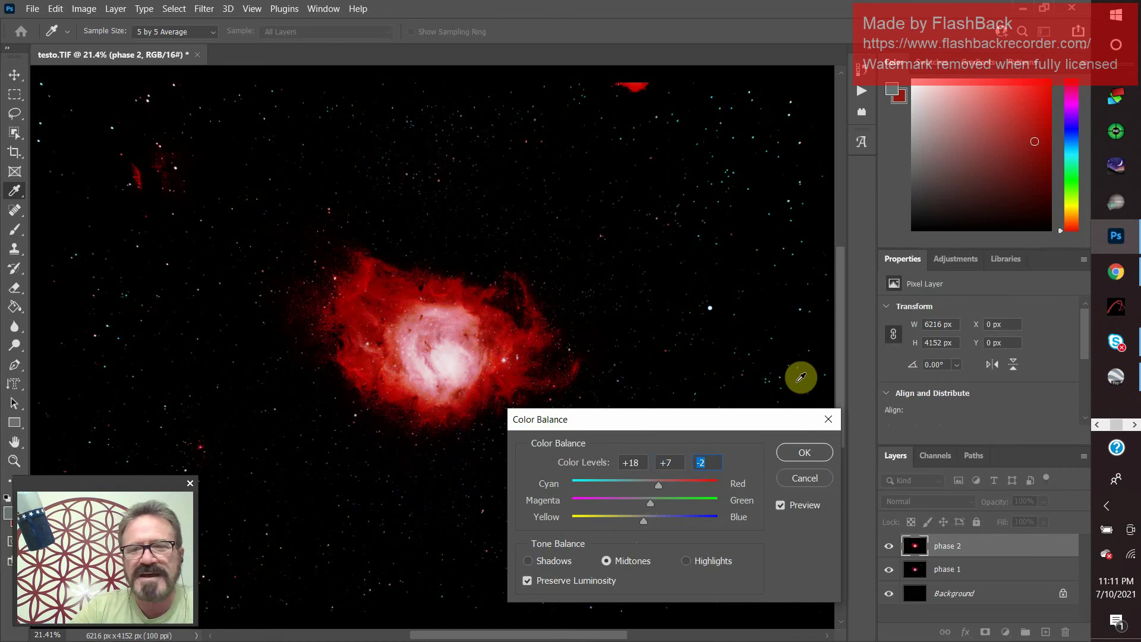
left_click(813, 452)
key("l")
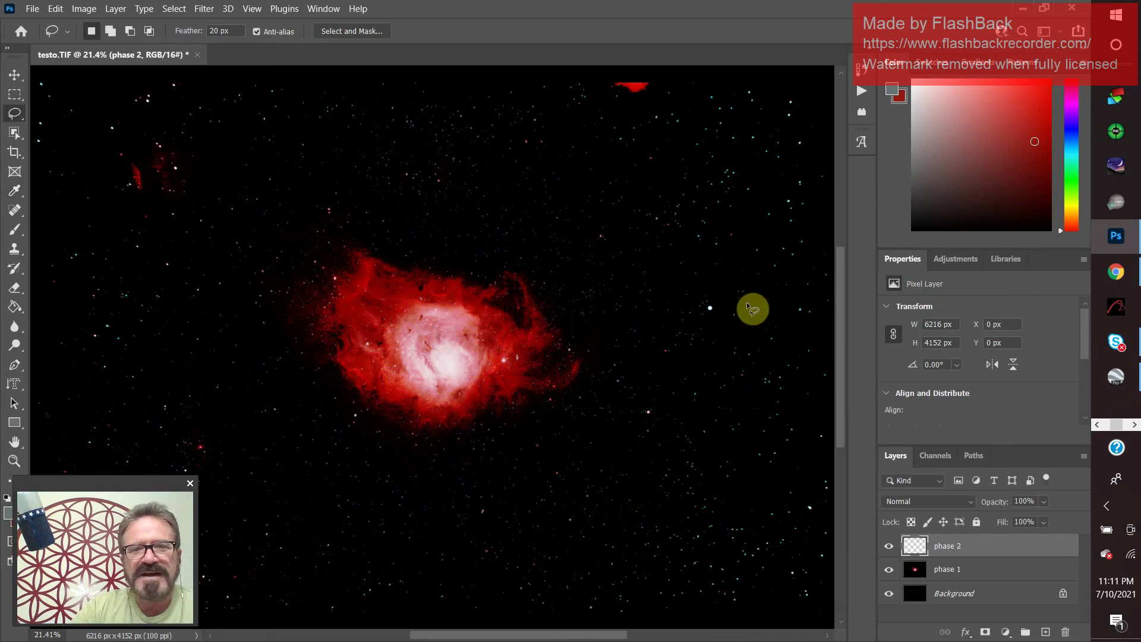
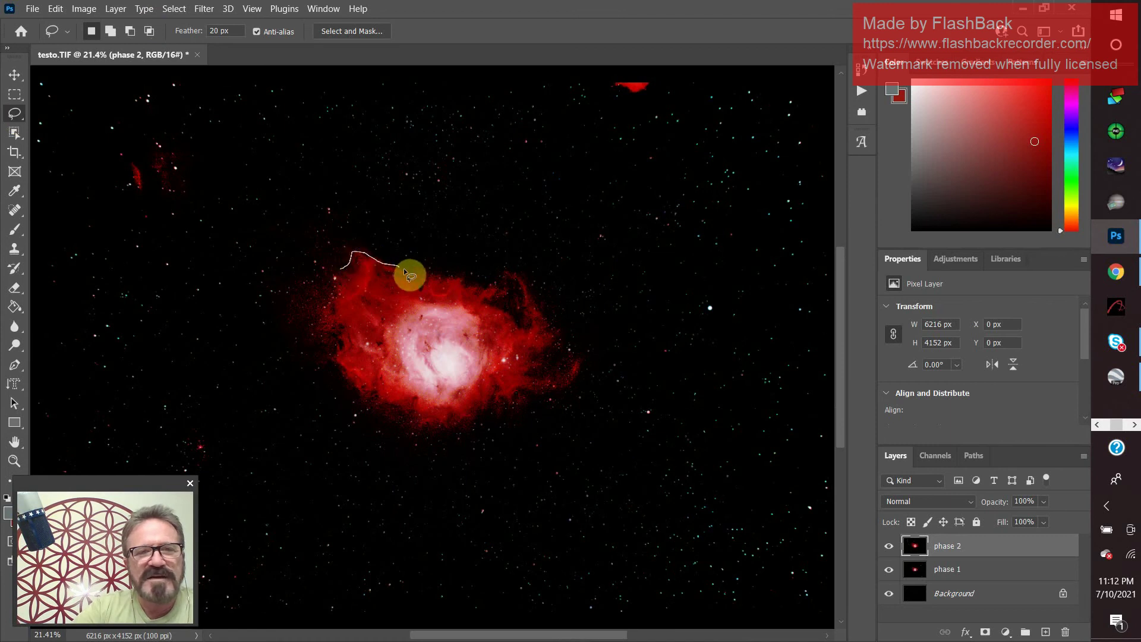
- Lasso a 20 px feathered outline around the nebula and invert it to select the sky
mouse_move(411, 275)
left_mouse_down()
mouse_move(499, 282)
mouse_move(524, 290)
left_mouse_up()
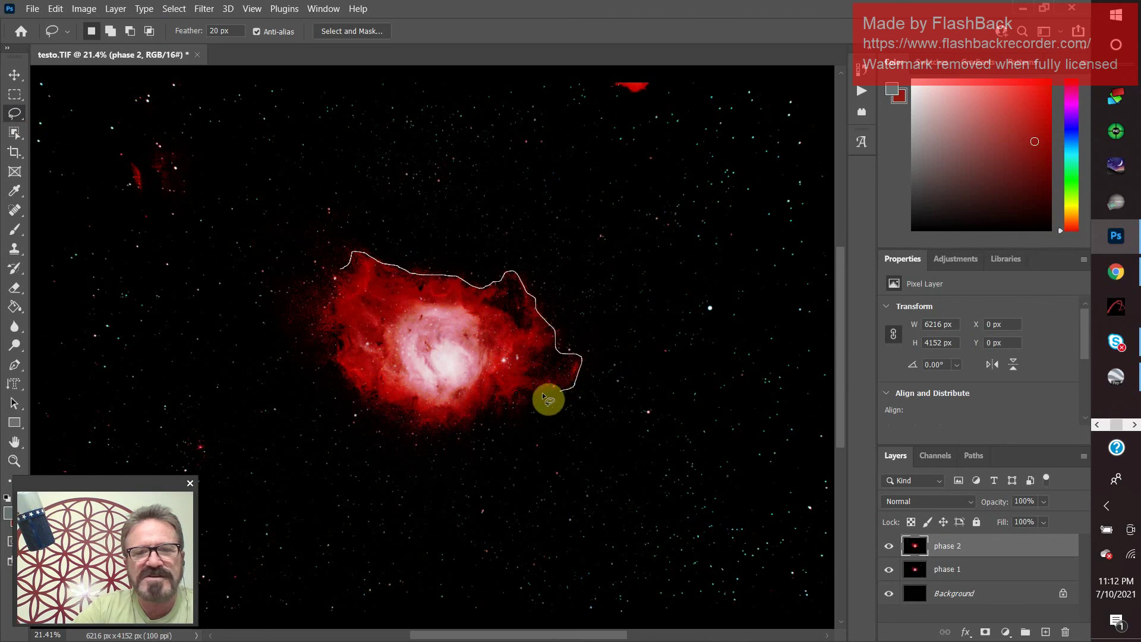
left_click_drag(543, 396, 502, 414)
mouse_move(416, 431)
left_mouse_down()
mouse_move(367, 407)
mouse_move(331, 362)
mouse_move(322, 334)
mouse_move(338, 271)
left_mouse_up()
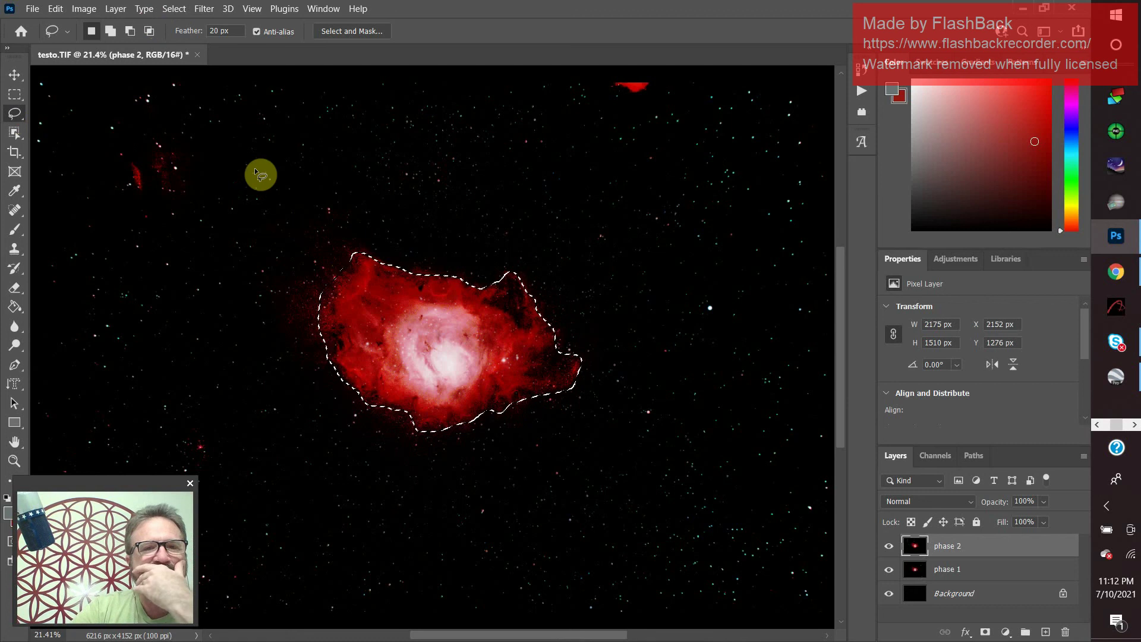
left_click(169, 10)
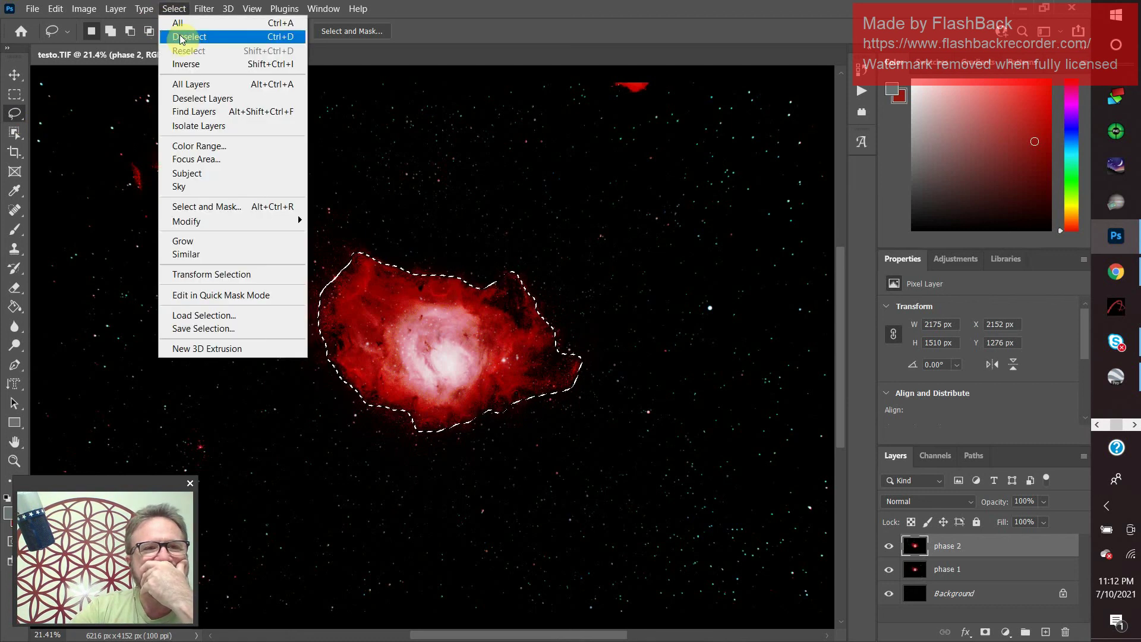
left_click(186, 65)
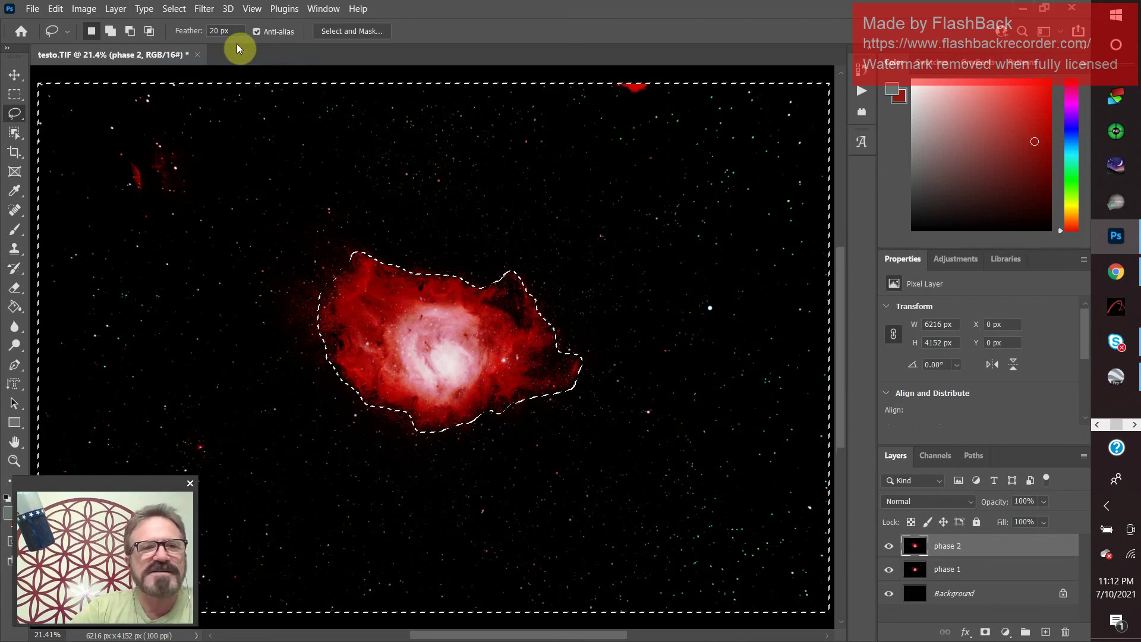
- Add a Curves adjustment that raises a low point on the Red channel curve
left_click(84, 8)
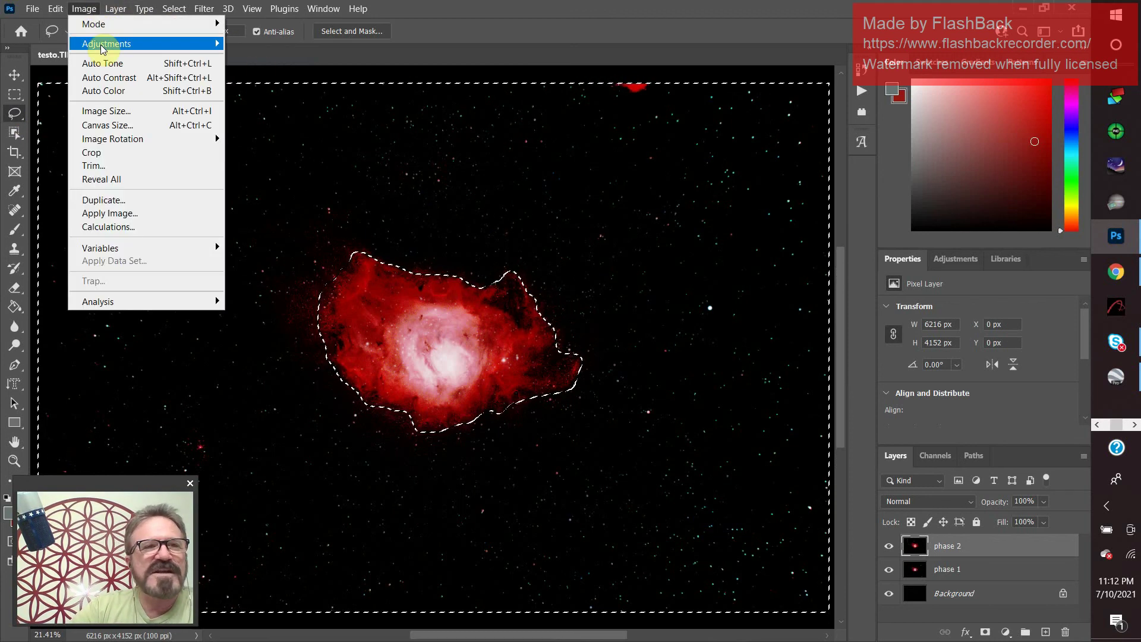
mouse_move(99, 43)
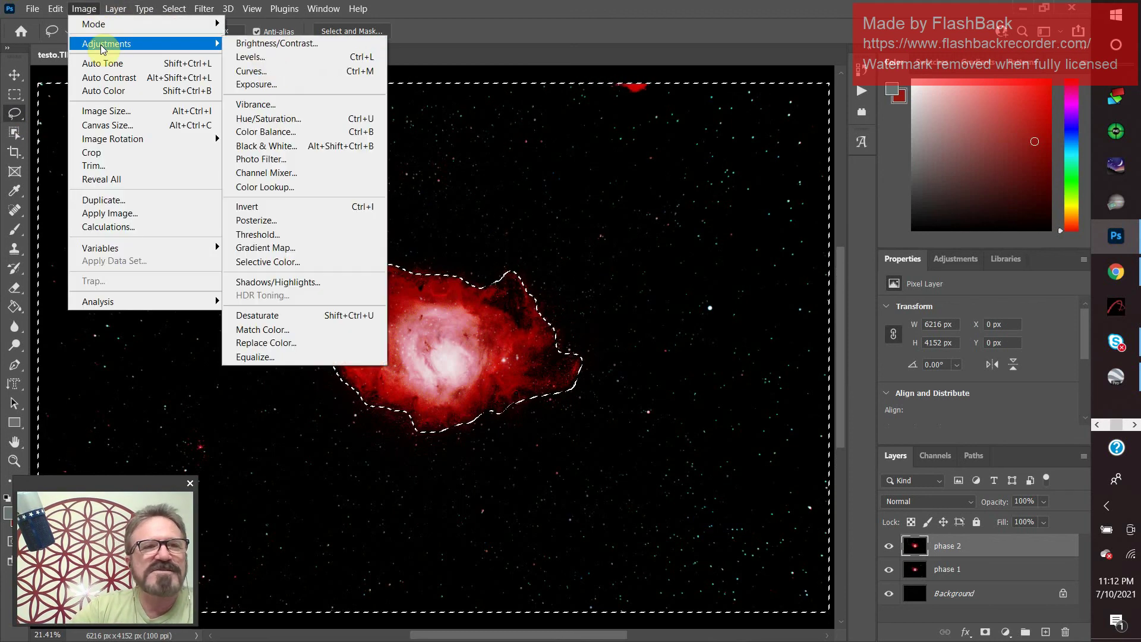
left_click(279, 71)
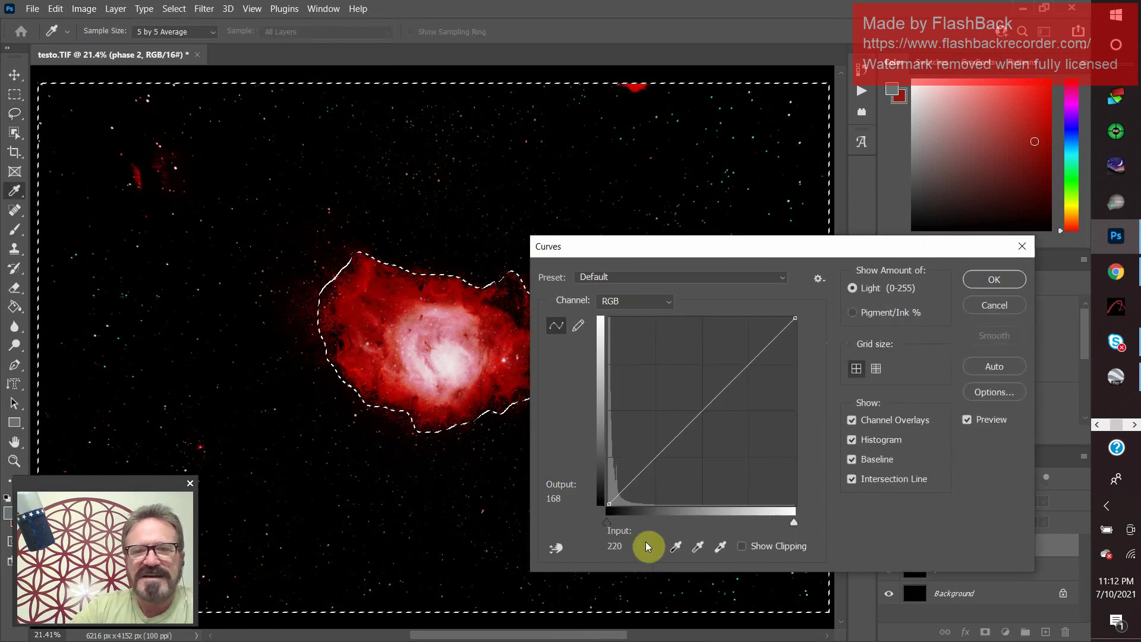
left_click(669, 302)
left_click(621, 324)
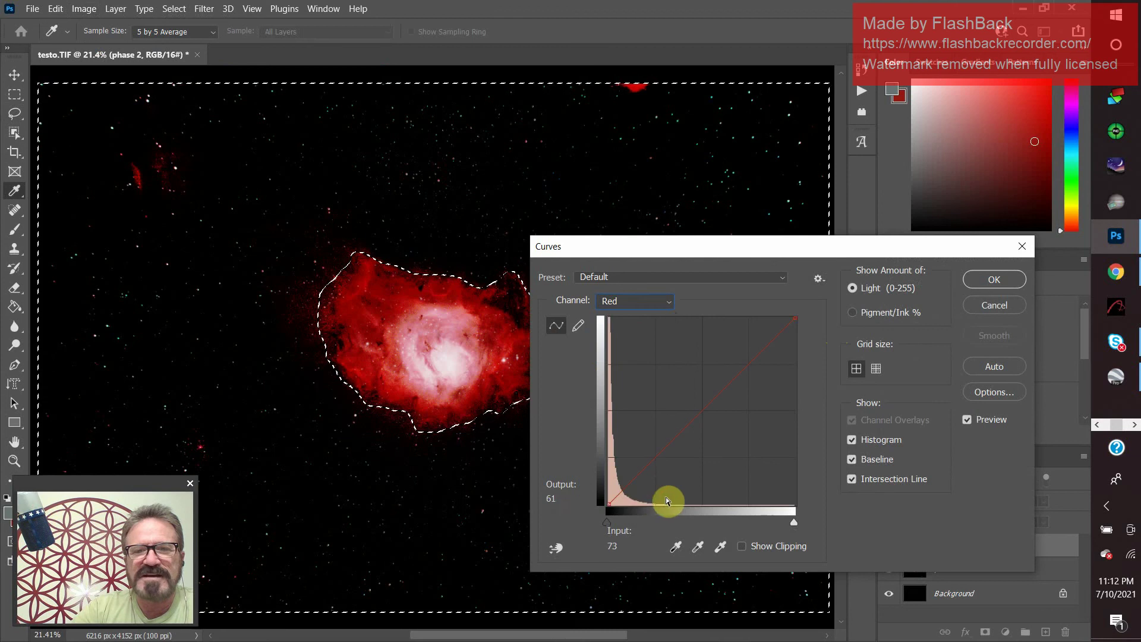
left_click(618, 490)
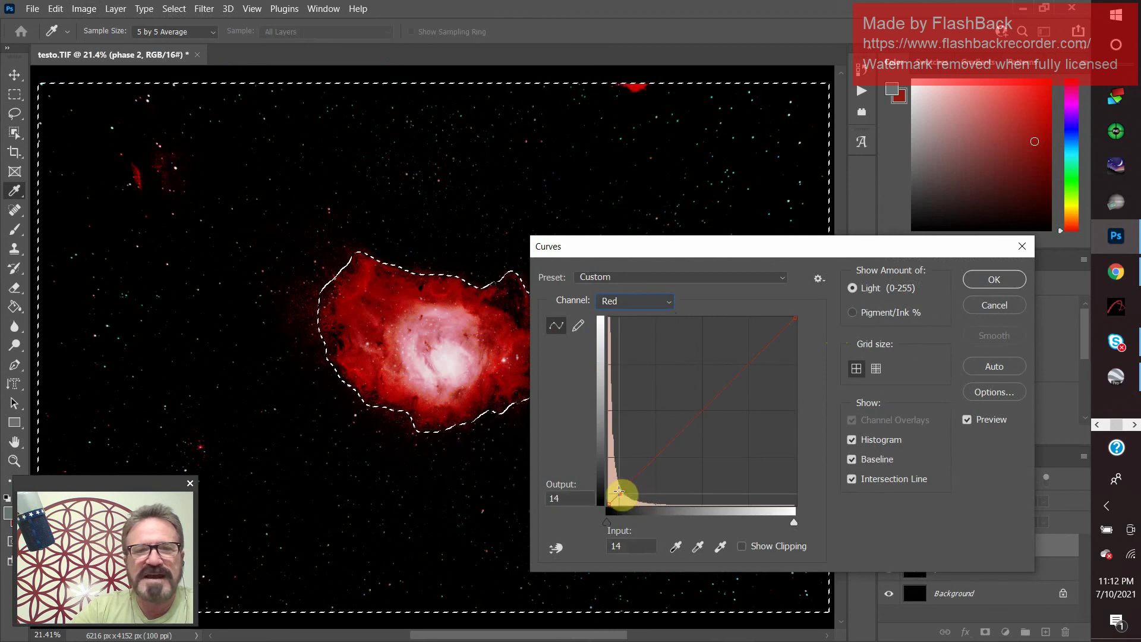
left_click_drag(618, 491, 617, 480)
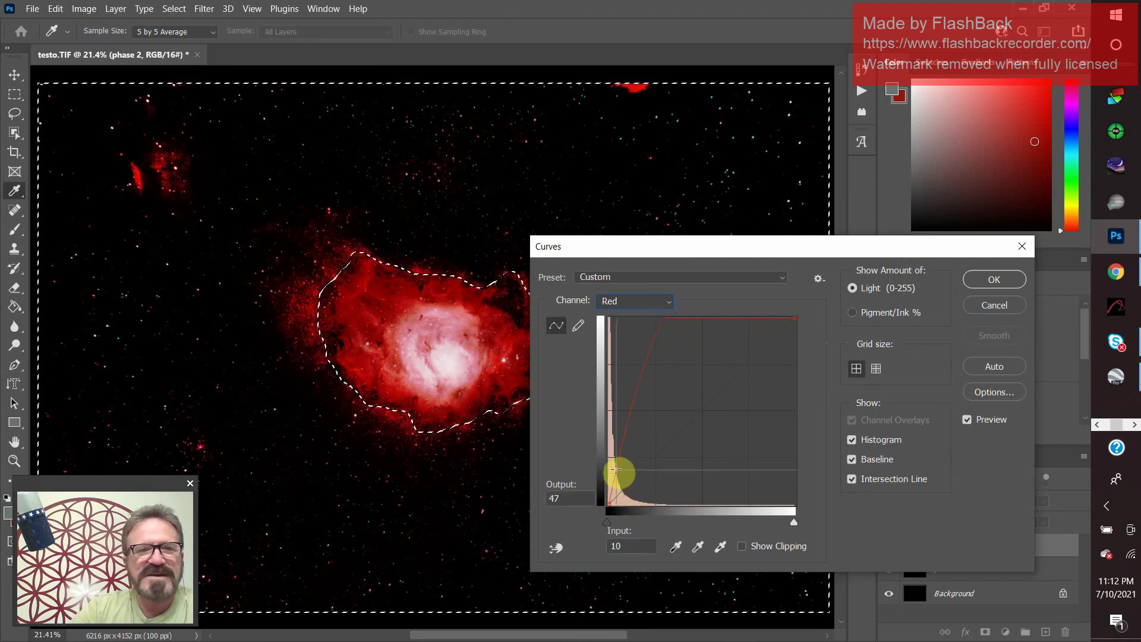
left_click_drag(615, 469, 647, 454)
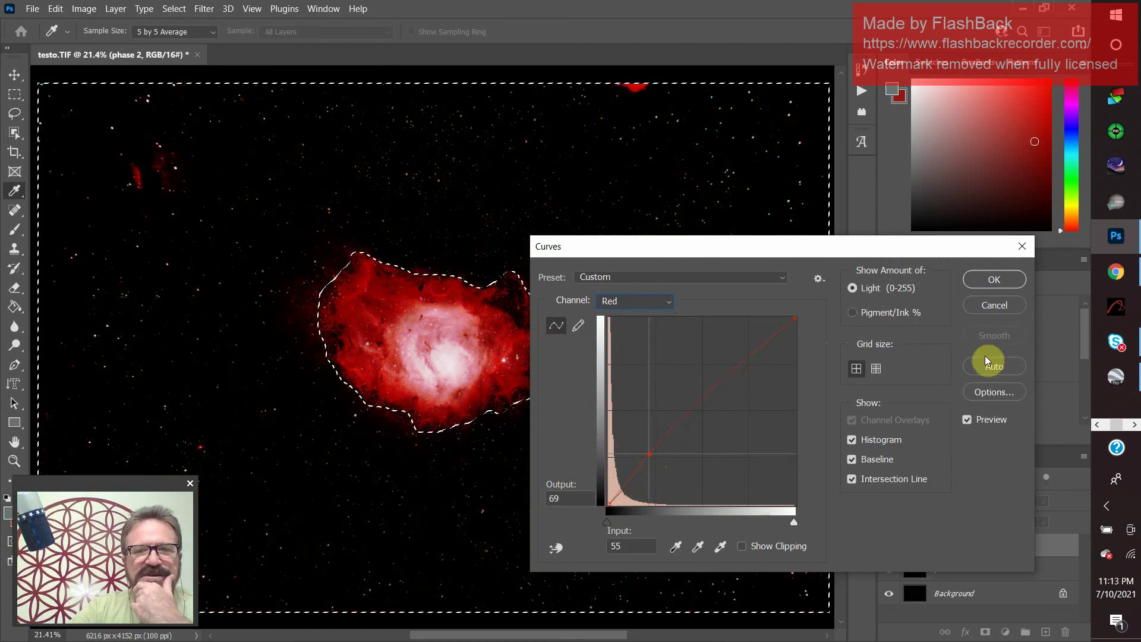
- Apply the red Curves adjustment and deselect everything
left_click(1004, 304)
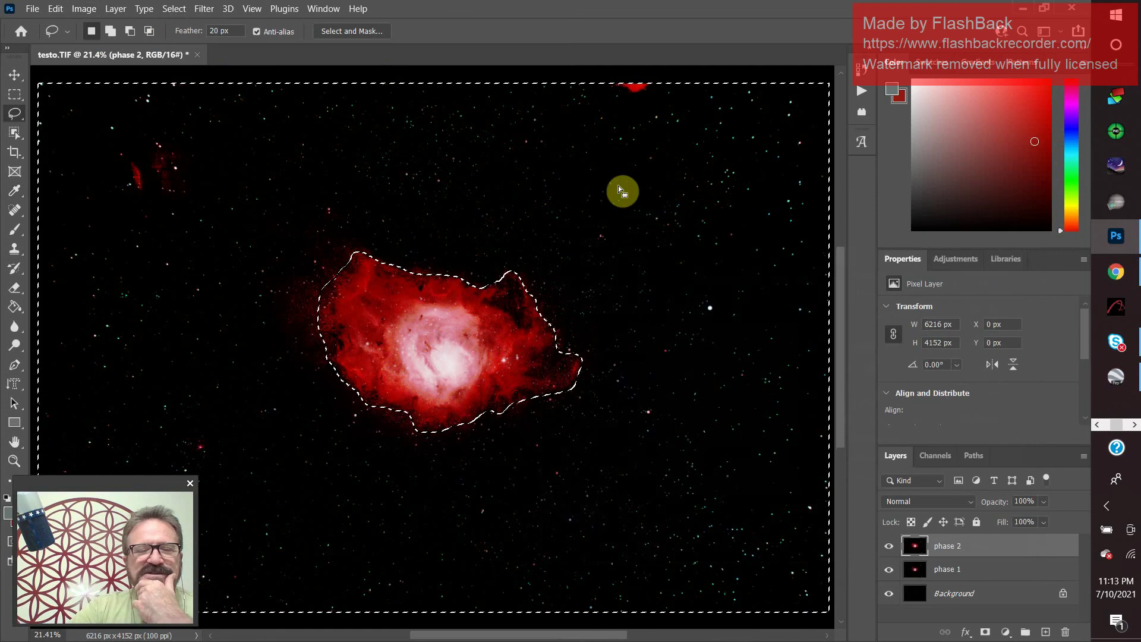
left_click(172, 10)
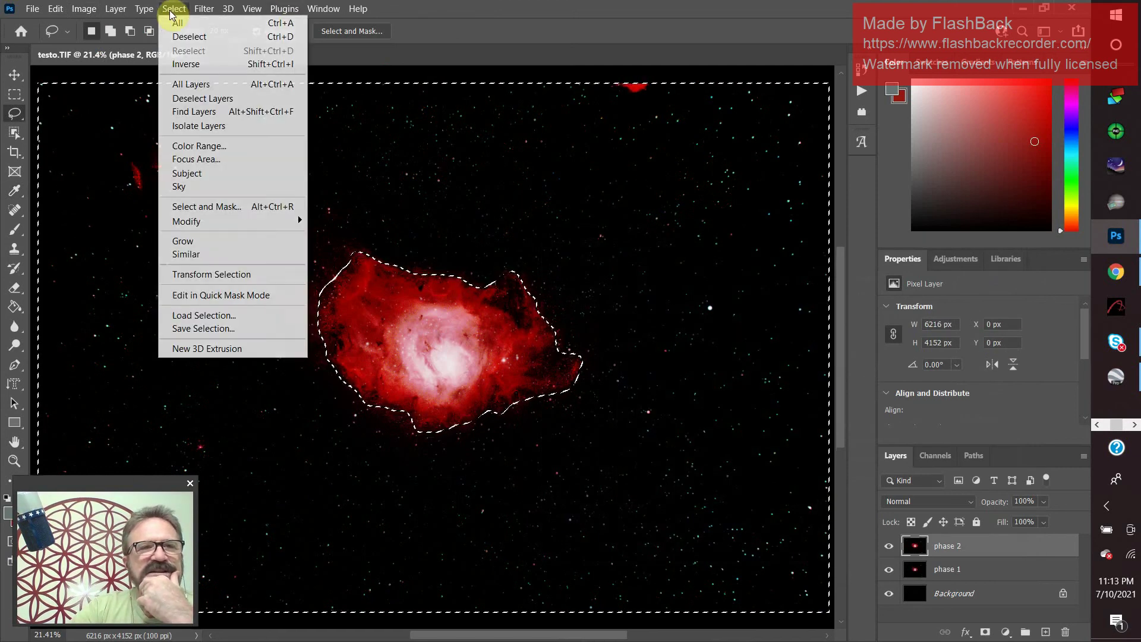
left_click(188, 37)
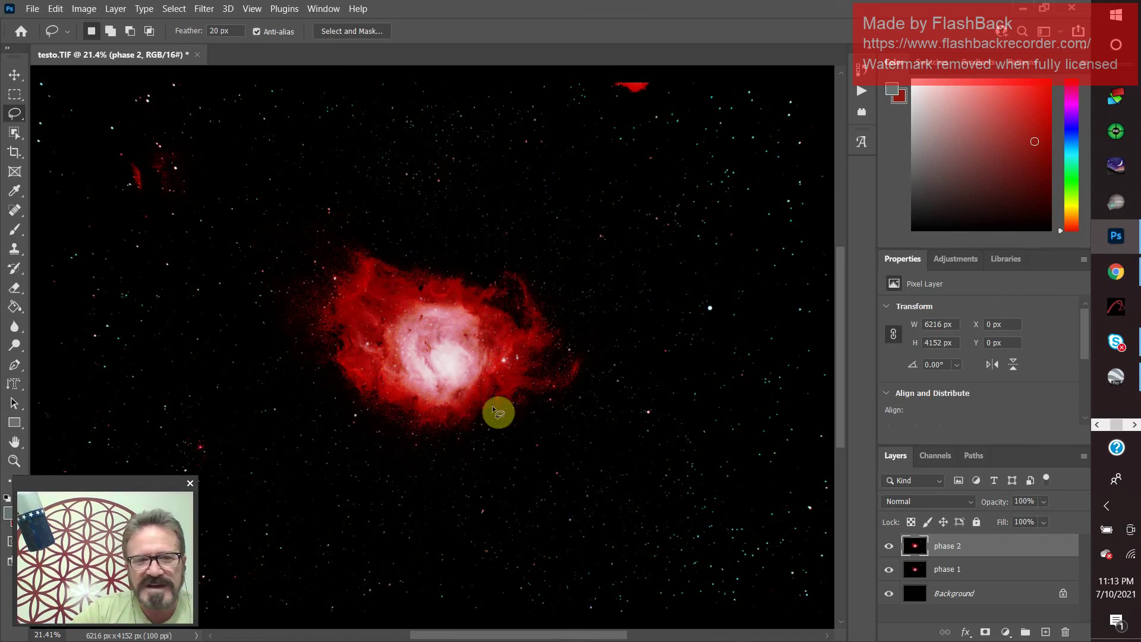
- Zoom out, zoom in to 50% on the nebula, then fit the image on screen
left_click(255, 9)
left_click(275, 126)
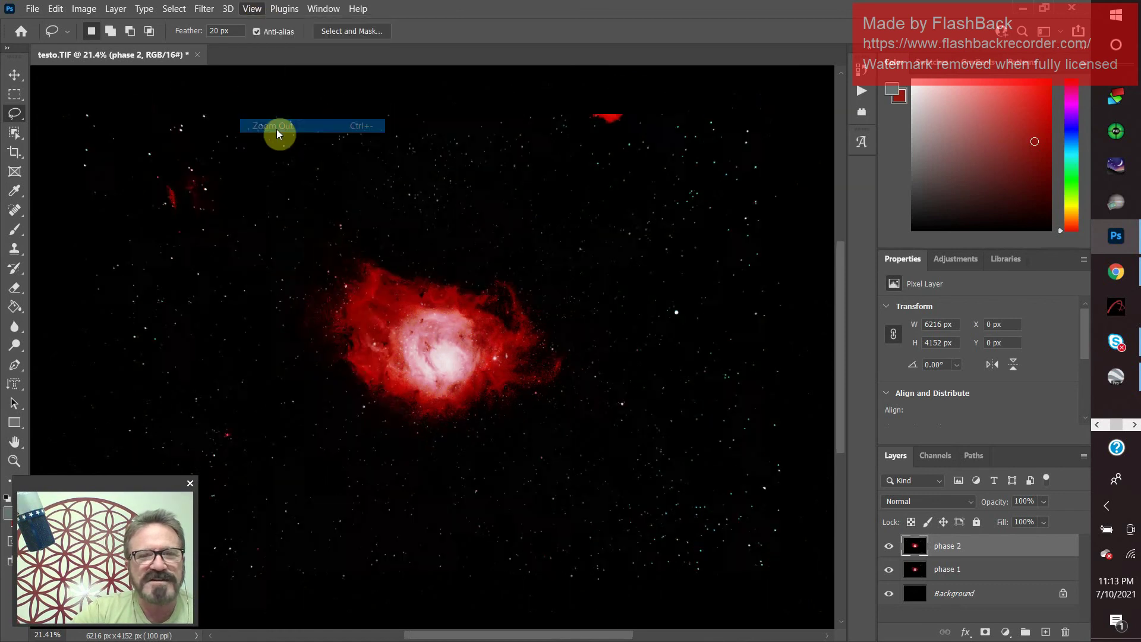
left_click(252, 9)
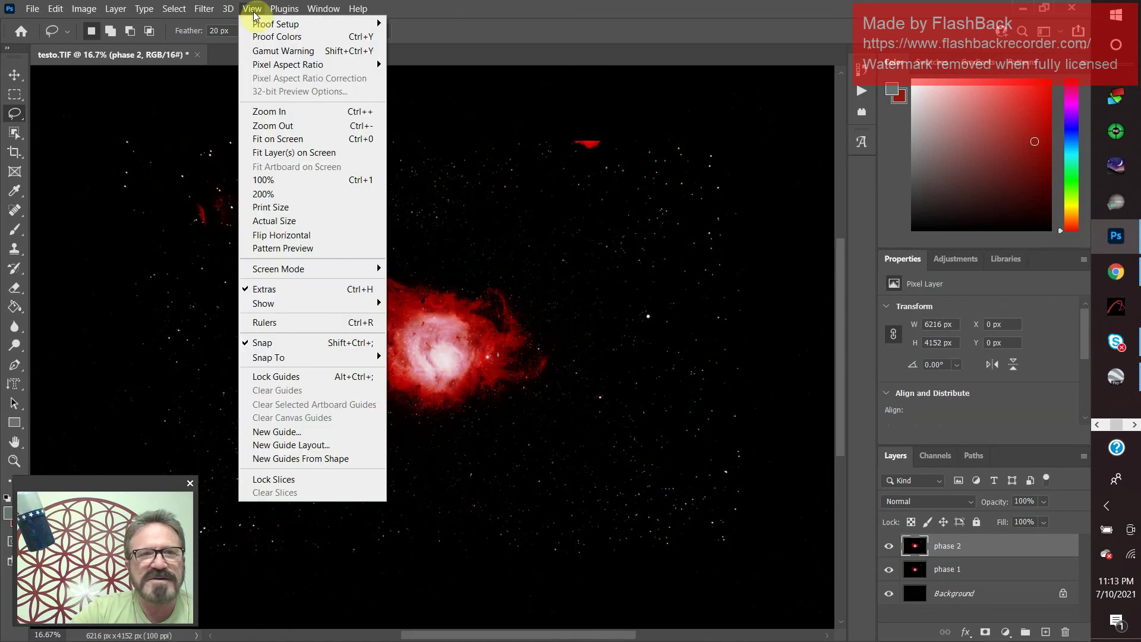
left_click(279, 113)
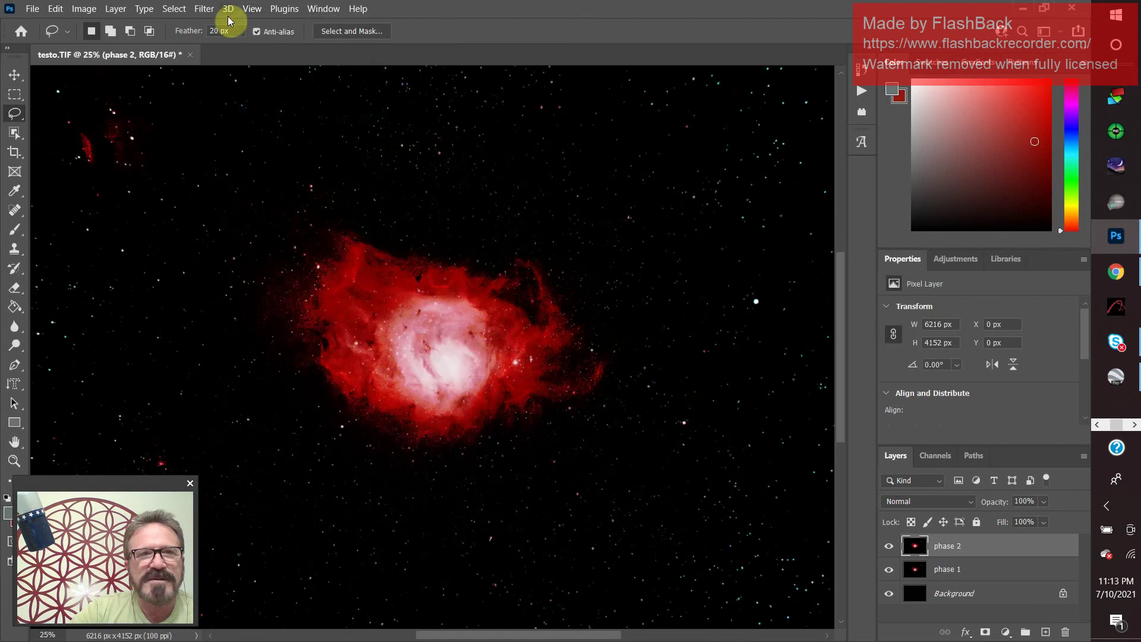
left_click(254, 8)
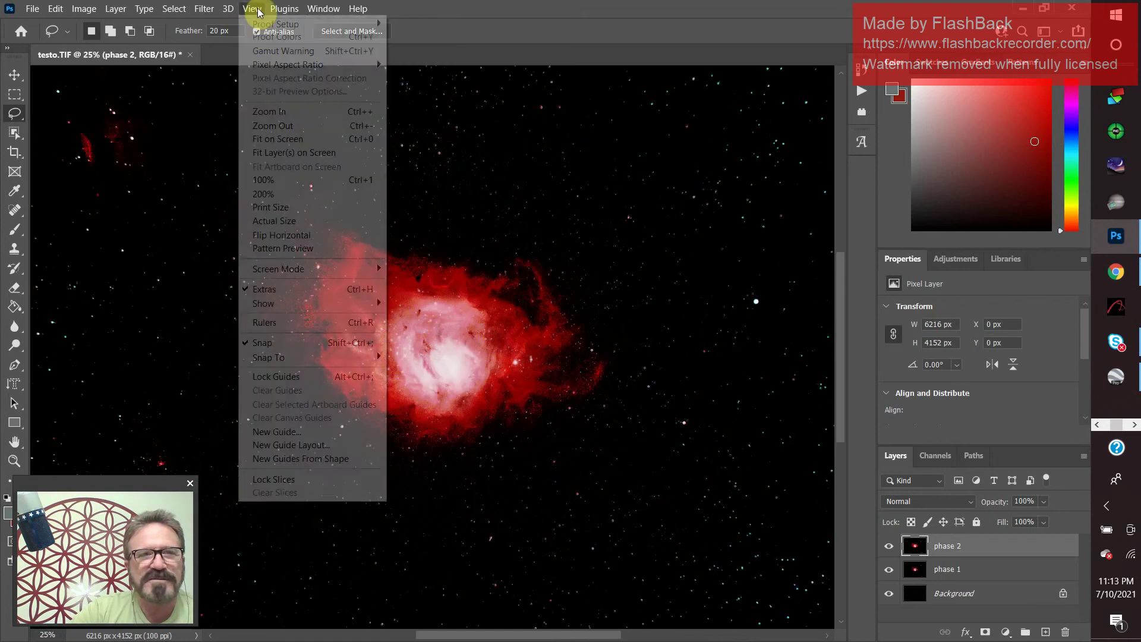
left_click(283, 113)
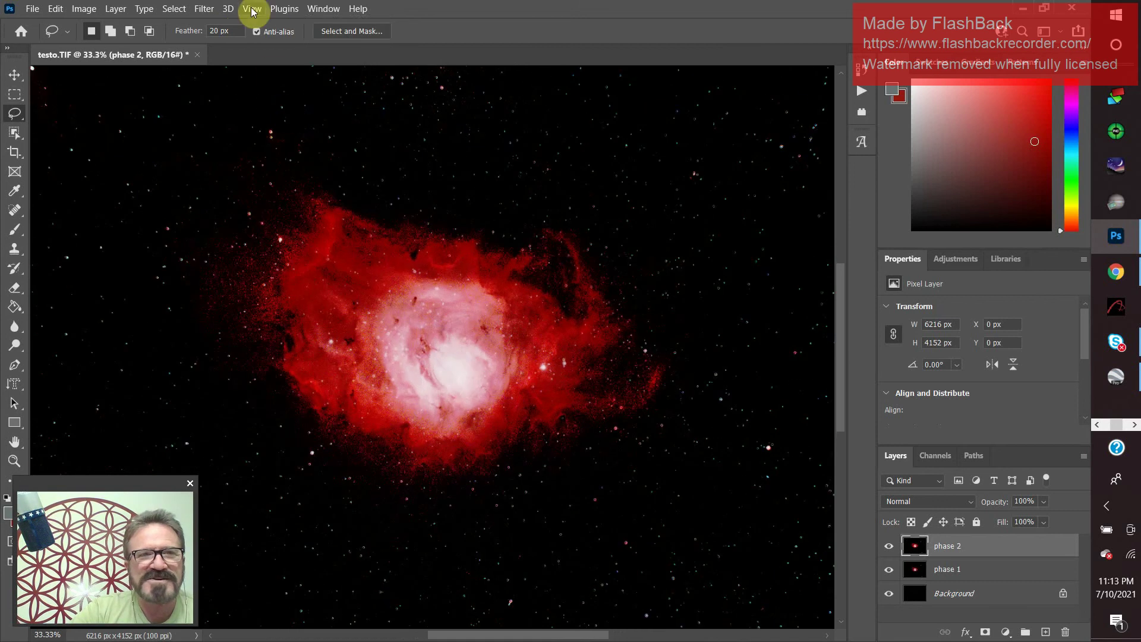
left_click(252, 9)
left_click(275, 112)
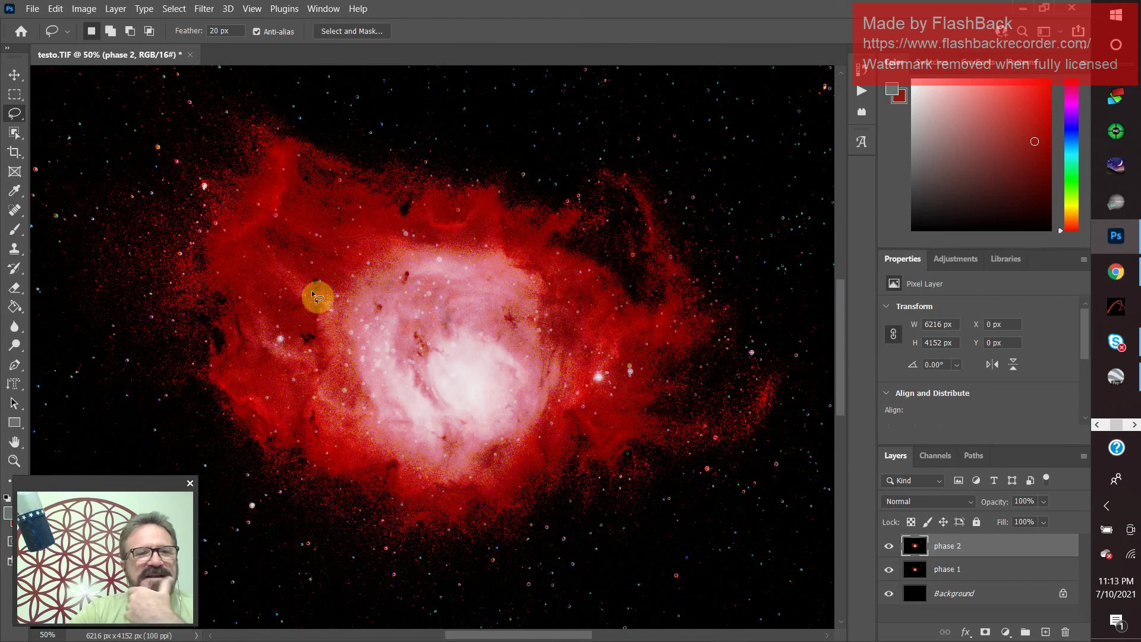
left_click(252, 9)
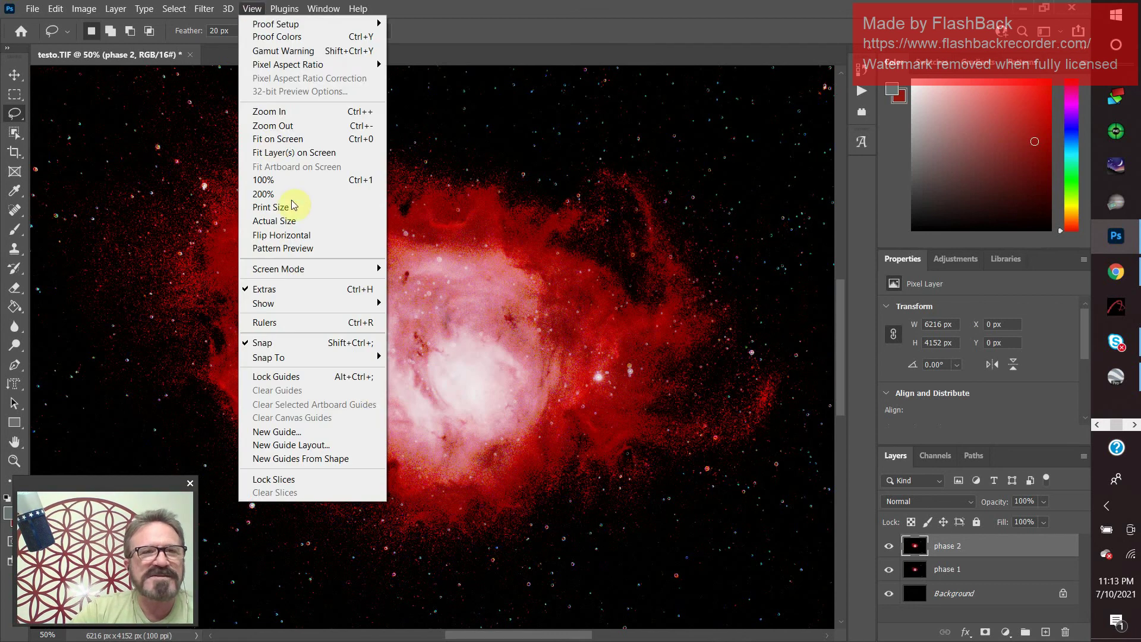
left_click(279, 139)
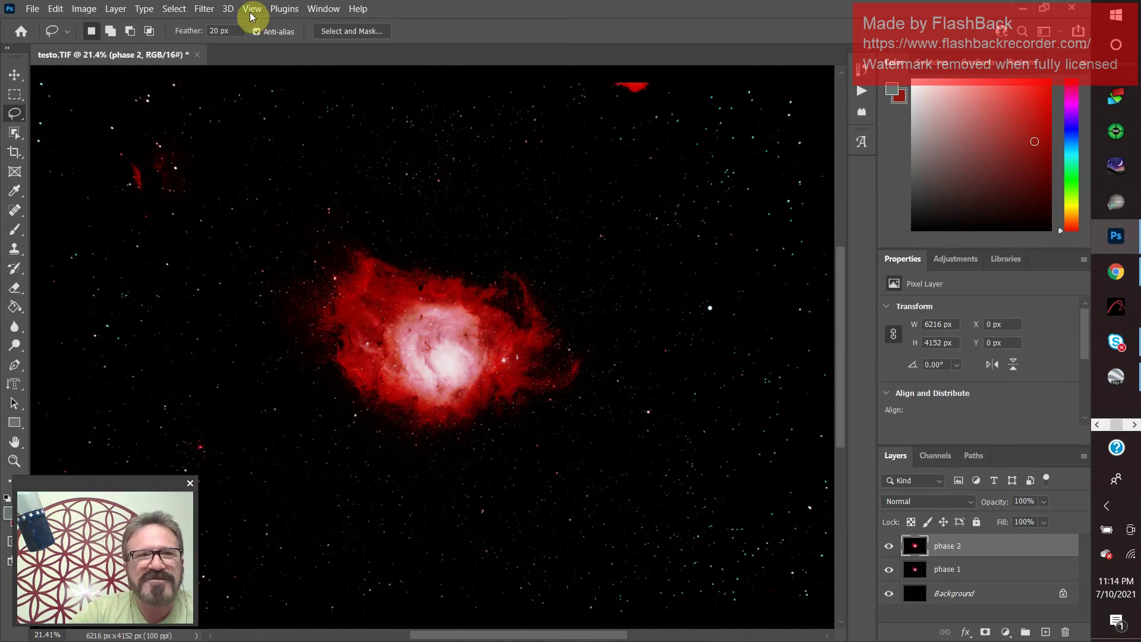
- Show the Actions list and browse the Astronomy Tools v1_6 action set
left_click(284, 11)
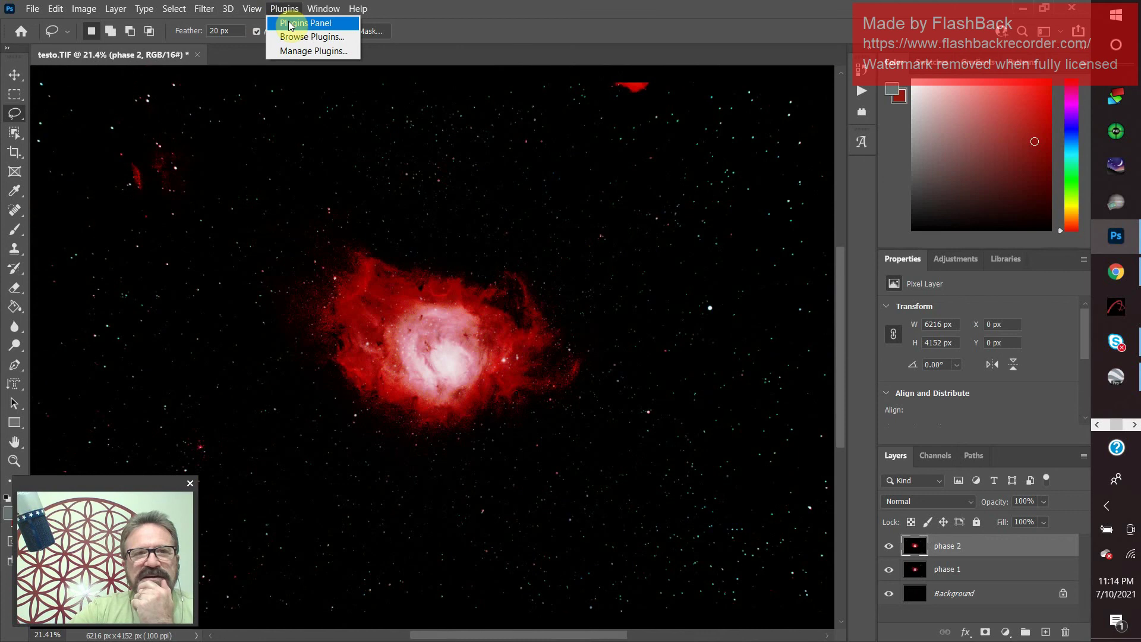
left_click(291, 23)
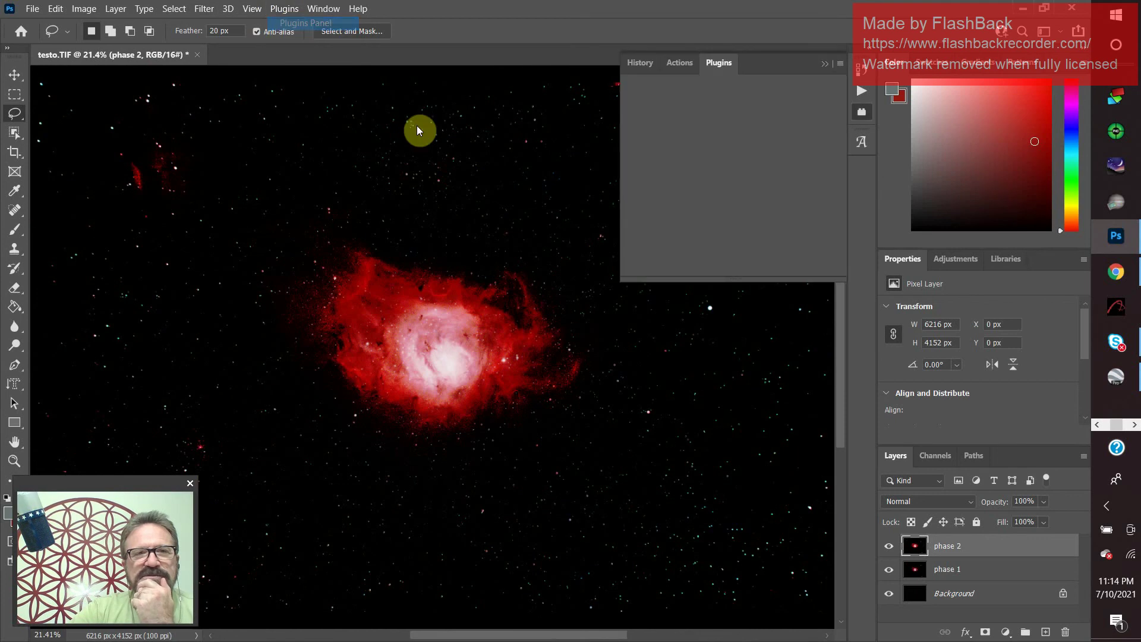
left_click(679, 62)
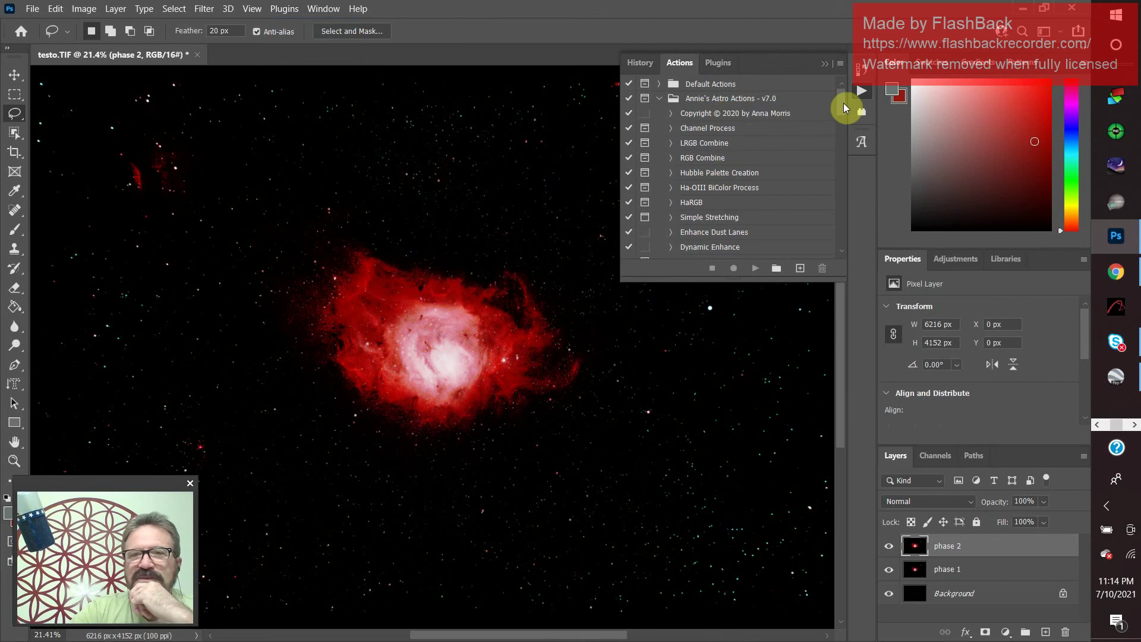
left_click_drag(840, 101, 841, 127)
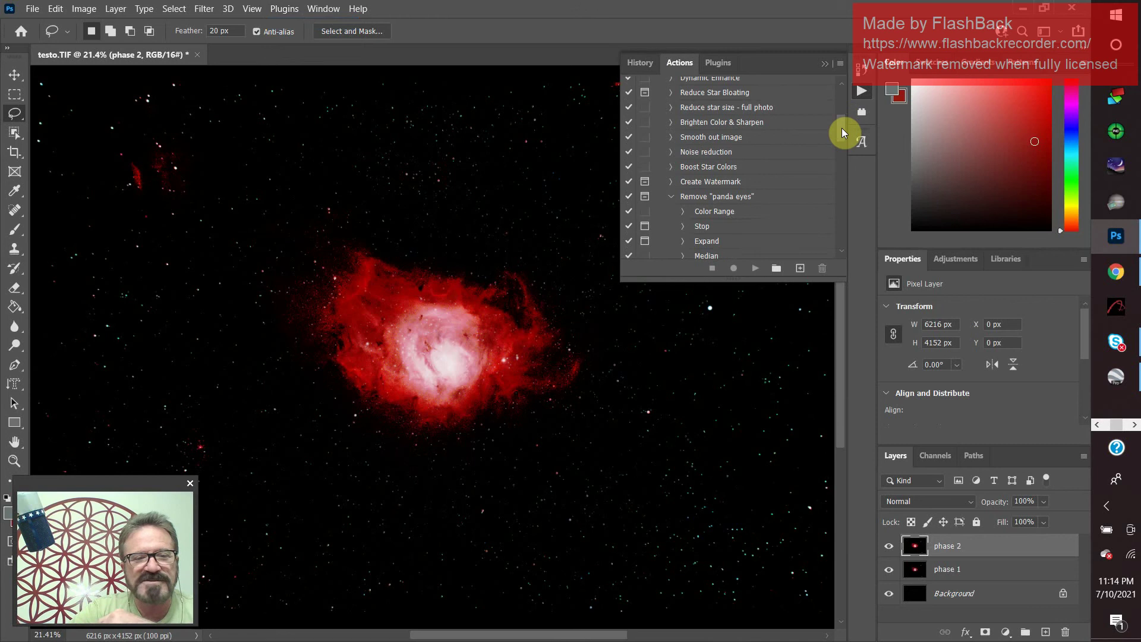
left_click_drag(841, 128, 843, 138)
double_click(683, 125)
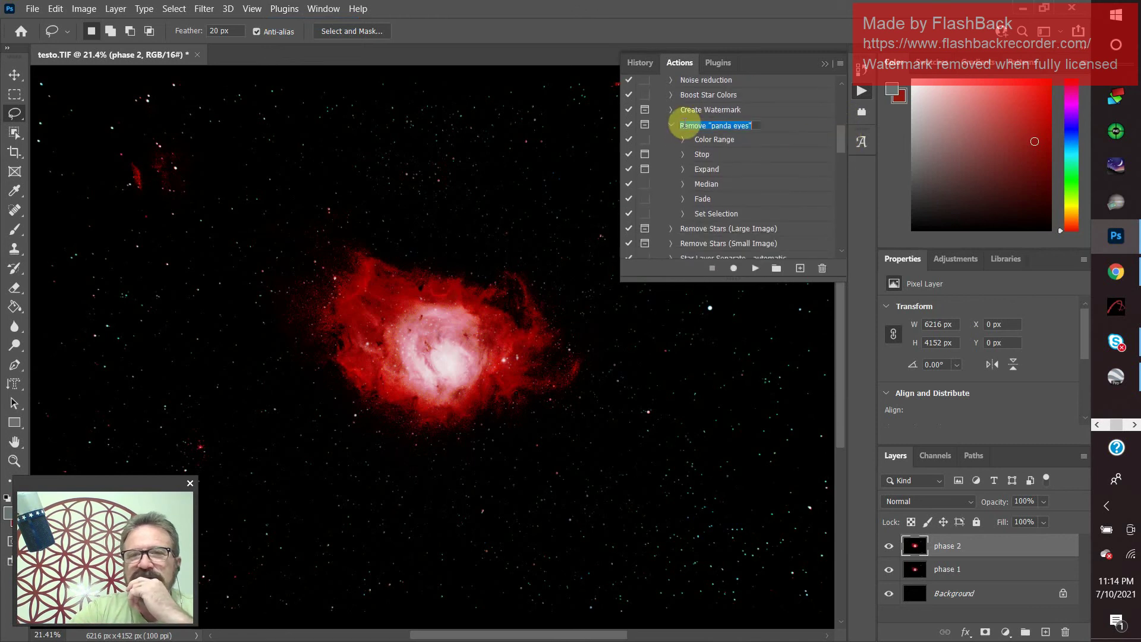
left_click(671, 125)
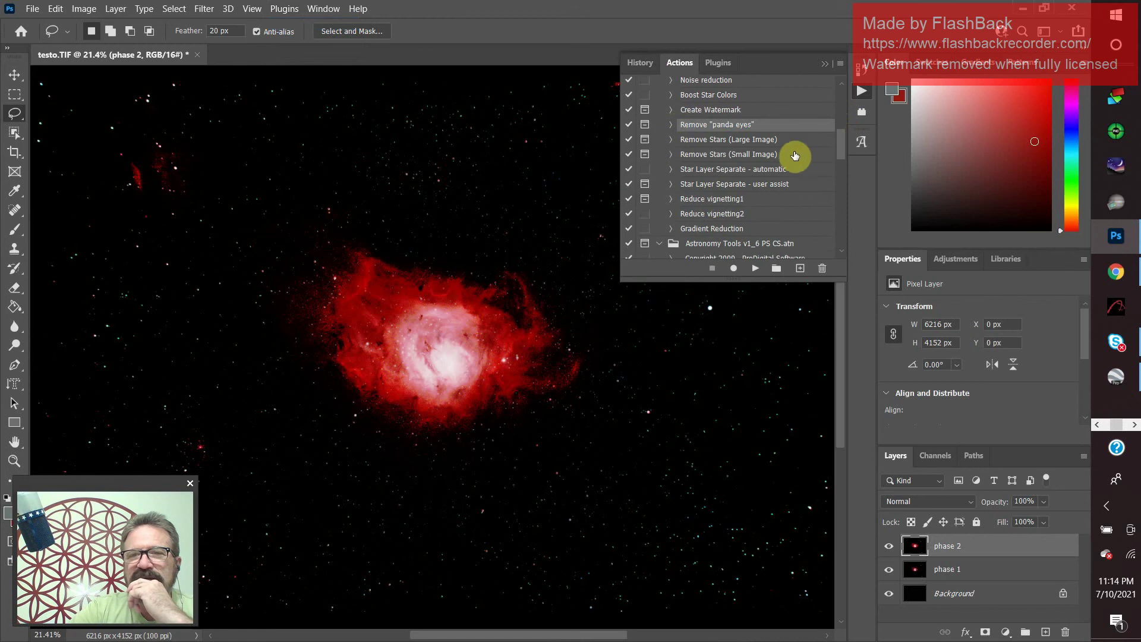
left_click_drag(843, 153, 843, 174)
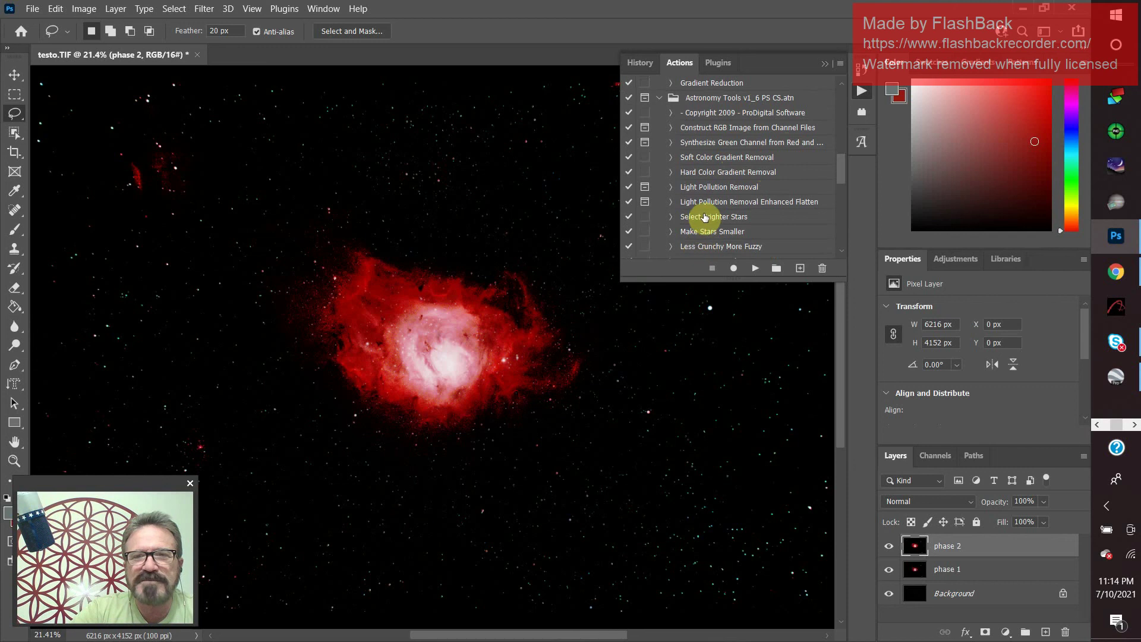
- Run Light Pollution Removal with a Dust & Scratches radius of 4 and unchanged curves
left_click(711, 189)
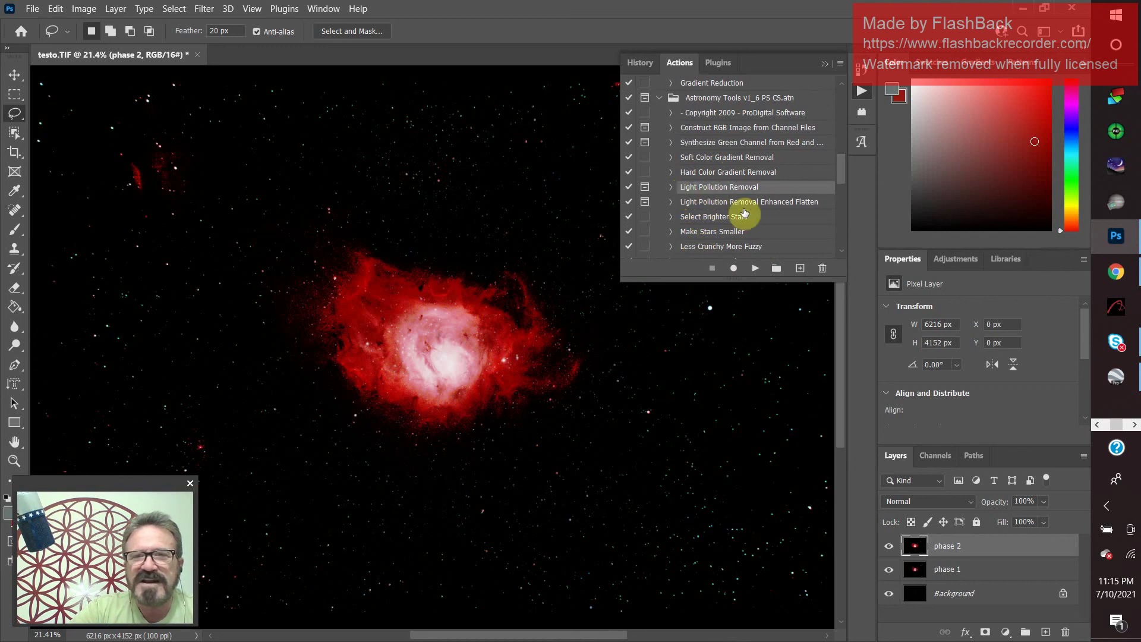
left_click(753, 270)
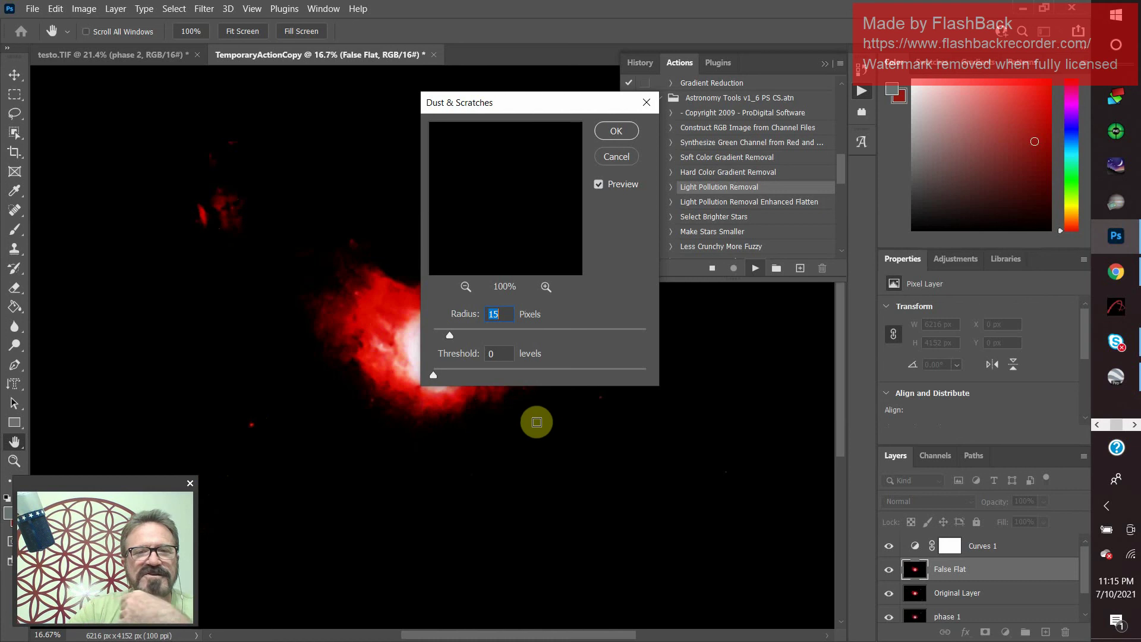
left_click_drag(451, 335, 440, 335)
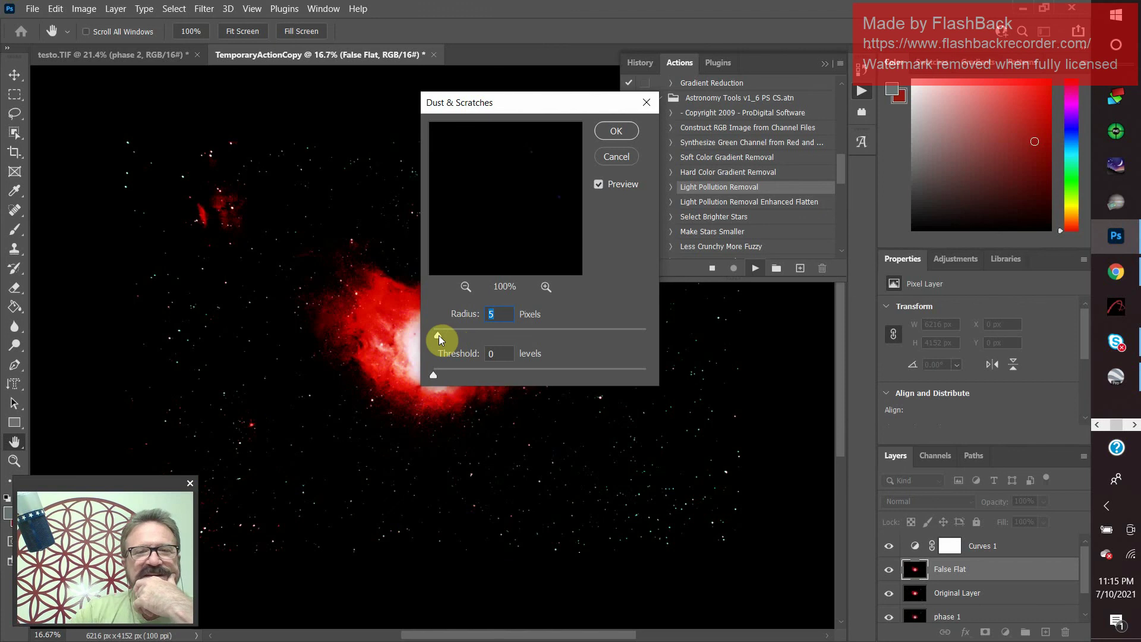
left_click_drag(439, 335, 436, 335)
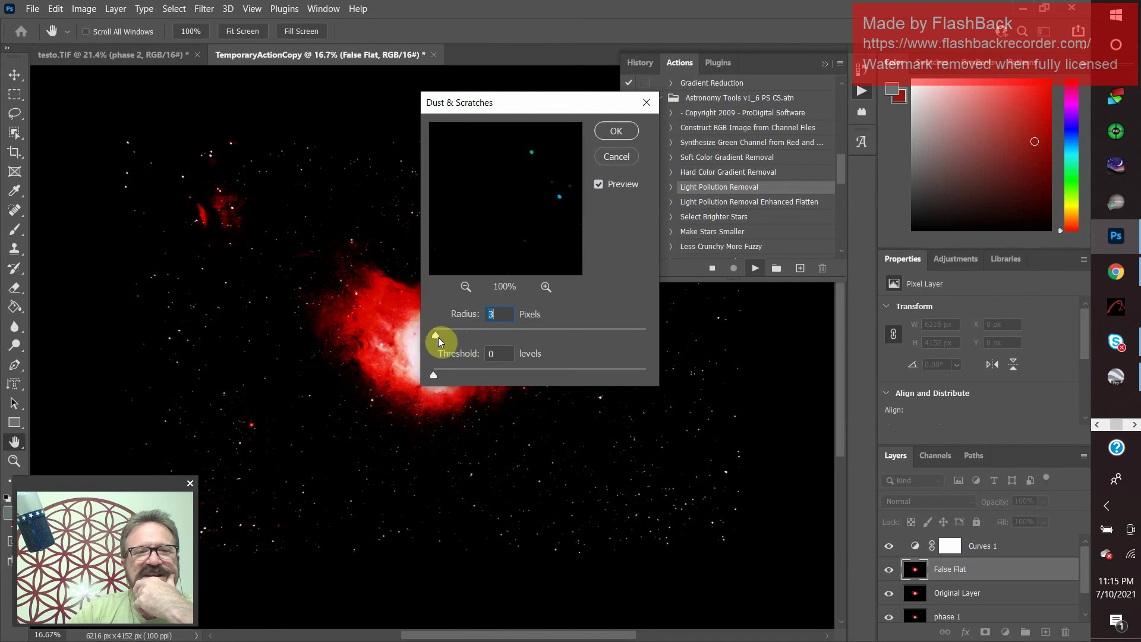
left_click_drag(437, 337, 440, 337)
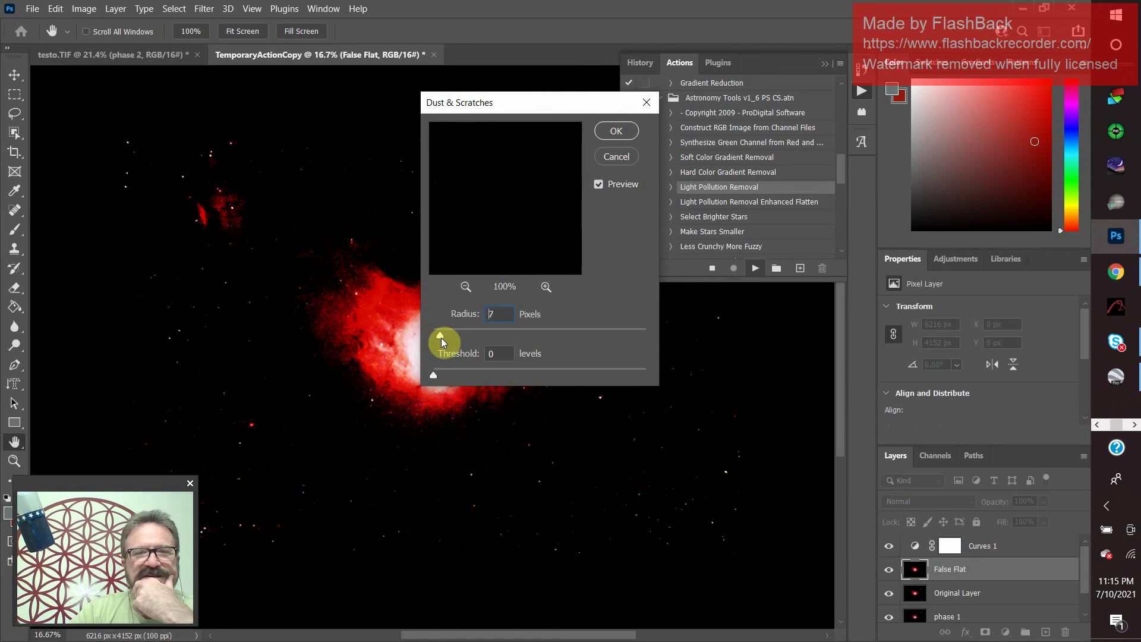
left_click(439, 337)
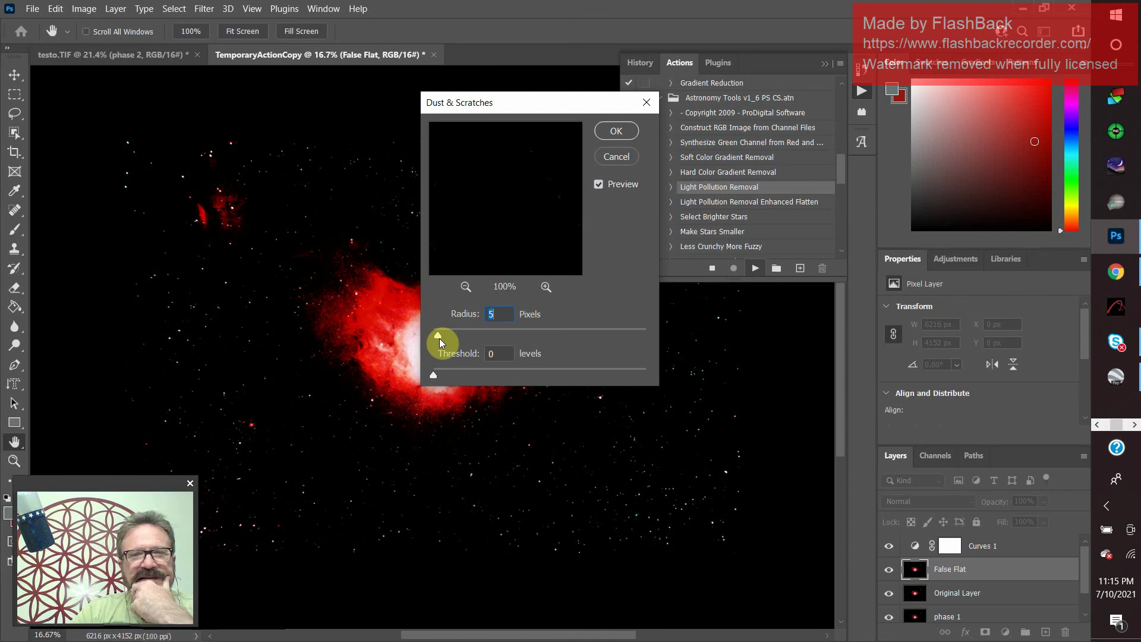
left_click_drag(440, 338, 437, 337)
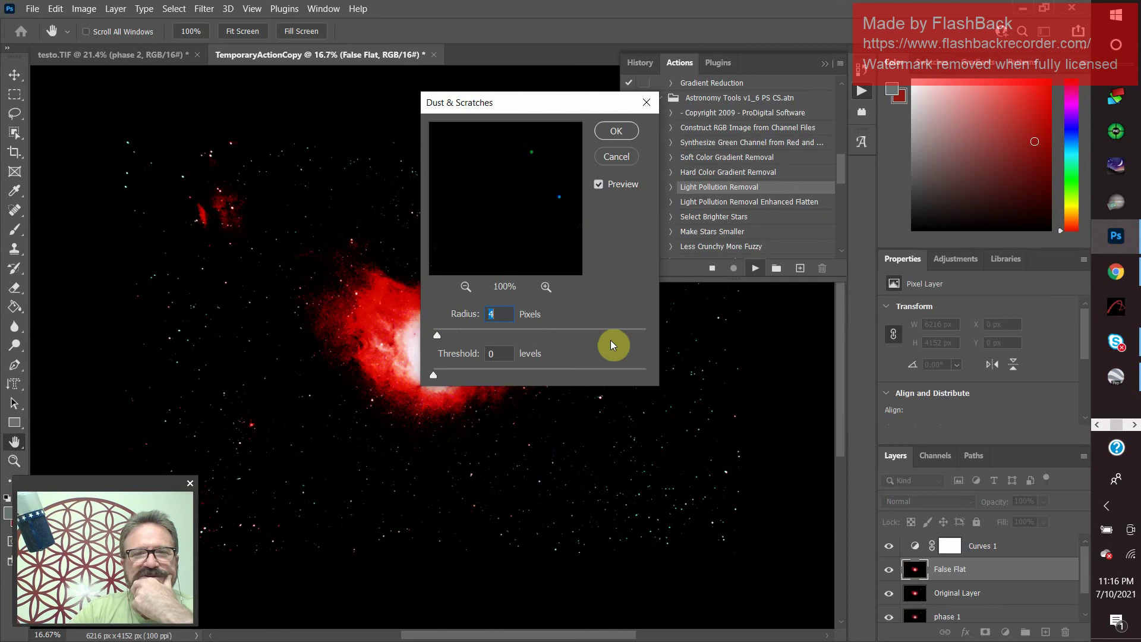
left_click(617, 131)
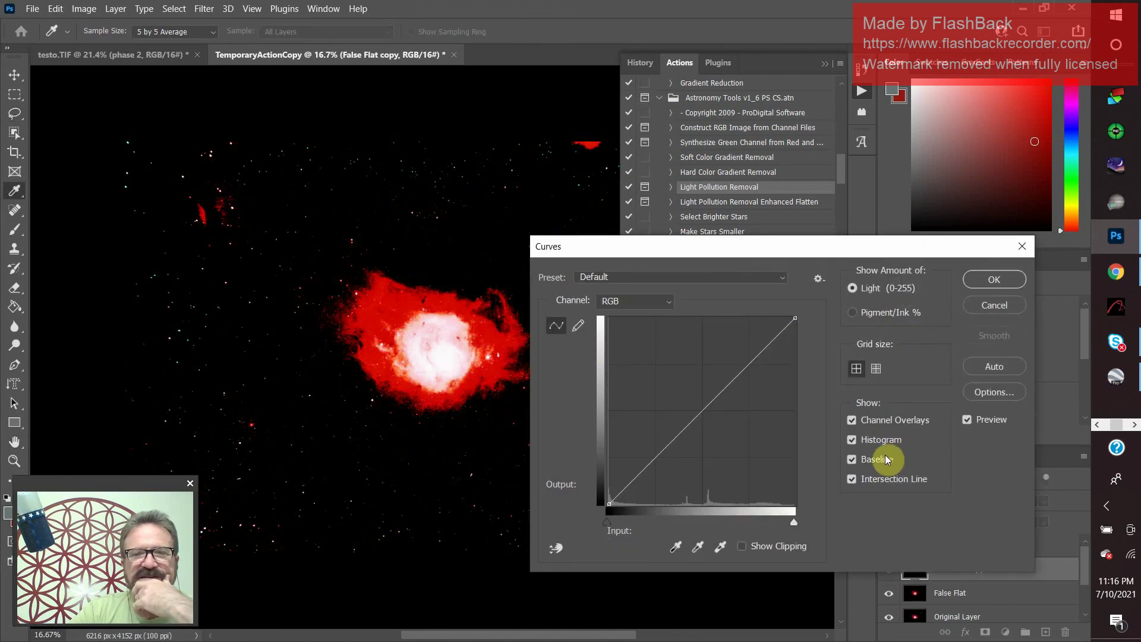
left_click(1004, 281)
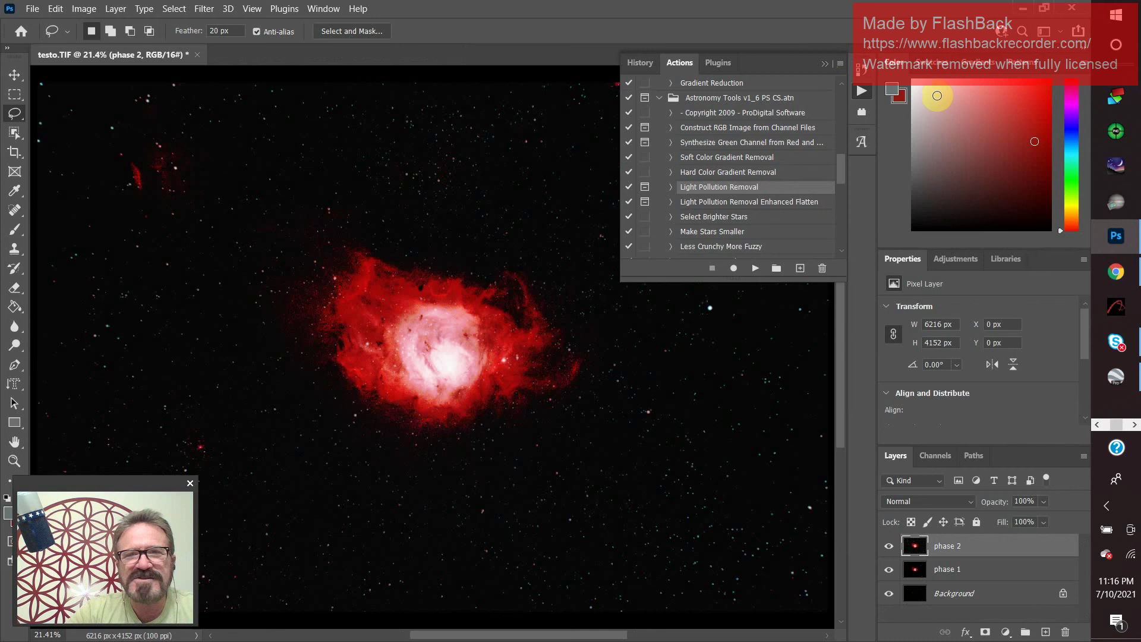
- Hide the actions list and duplicate the phase 2 layer as 'phase 3'
left_click(824, 63)
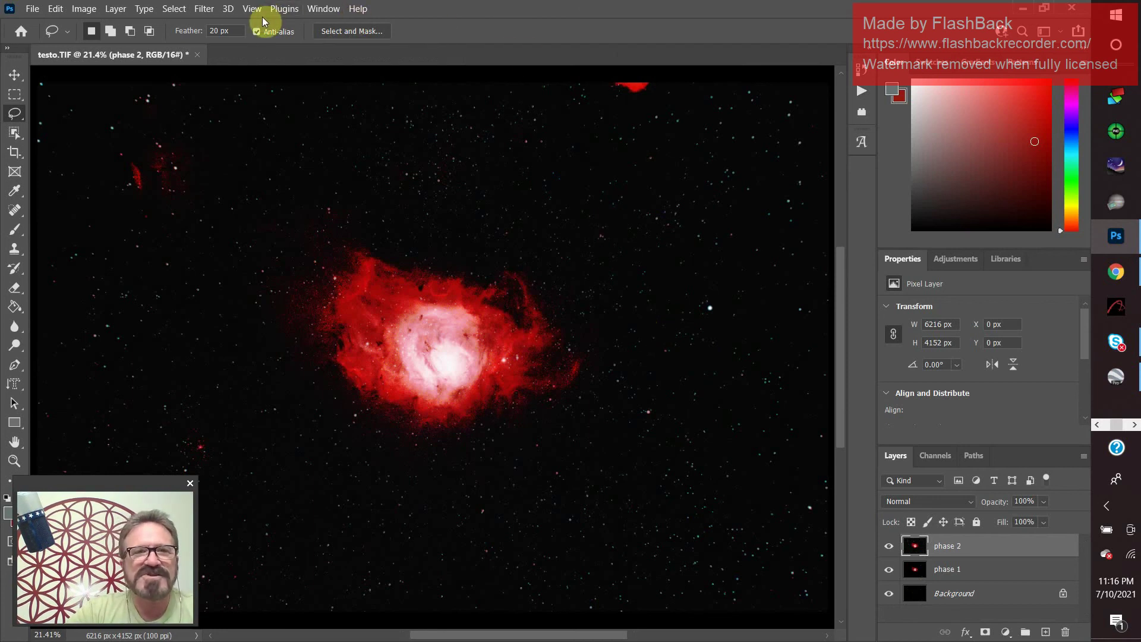
left_click(282, 11)
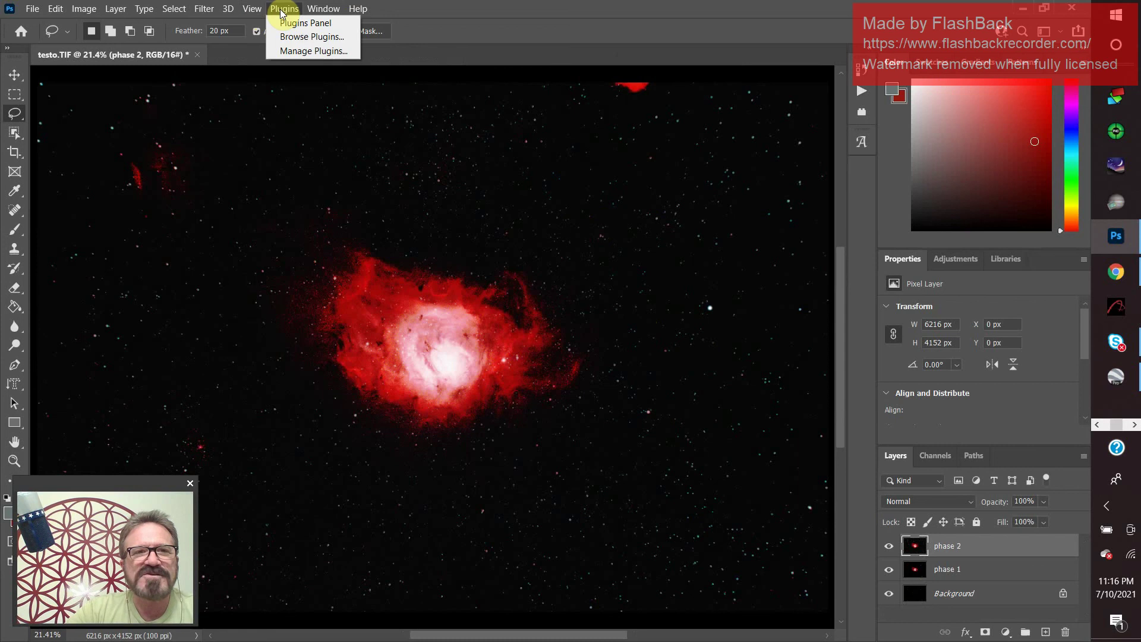
left_click(997, 547)
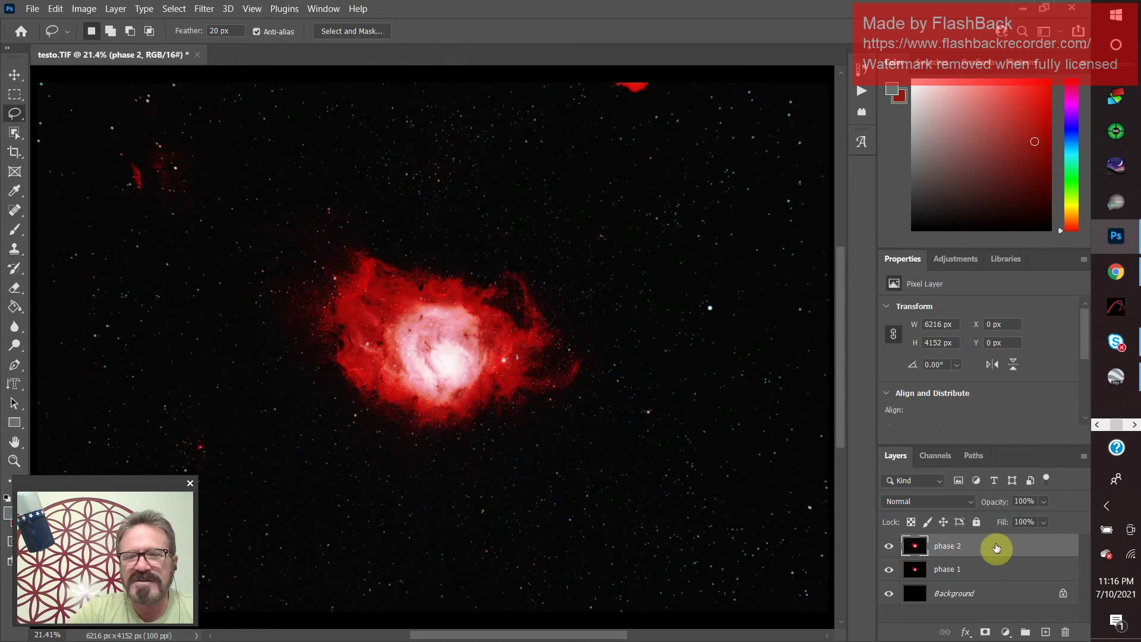
right_click(997, 547)
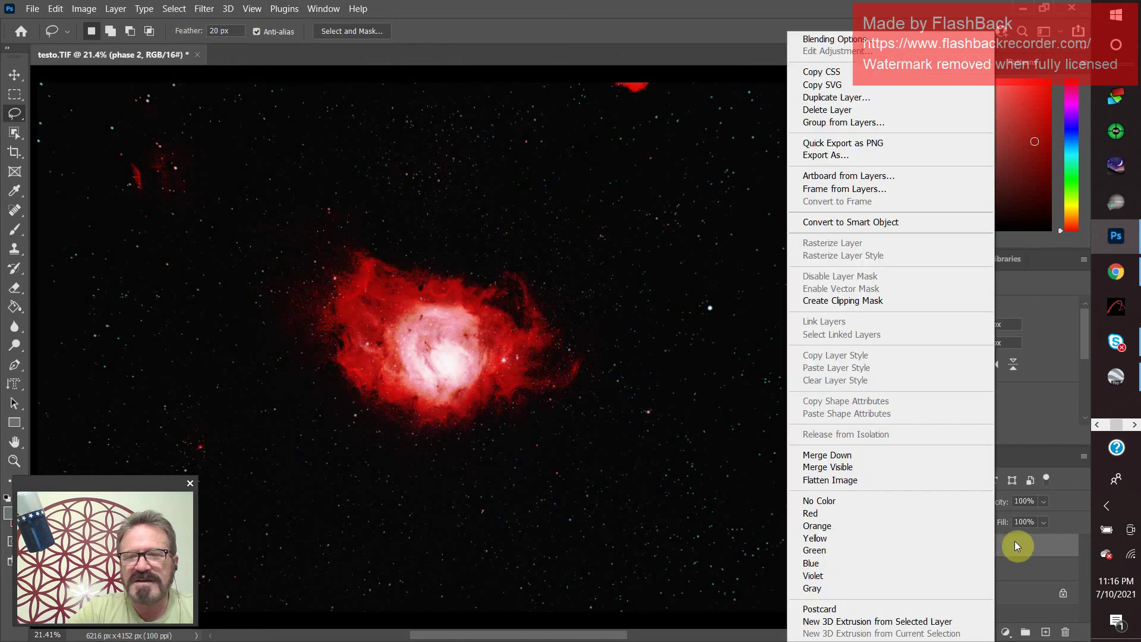
left_click(872, 99)
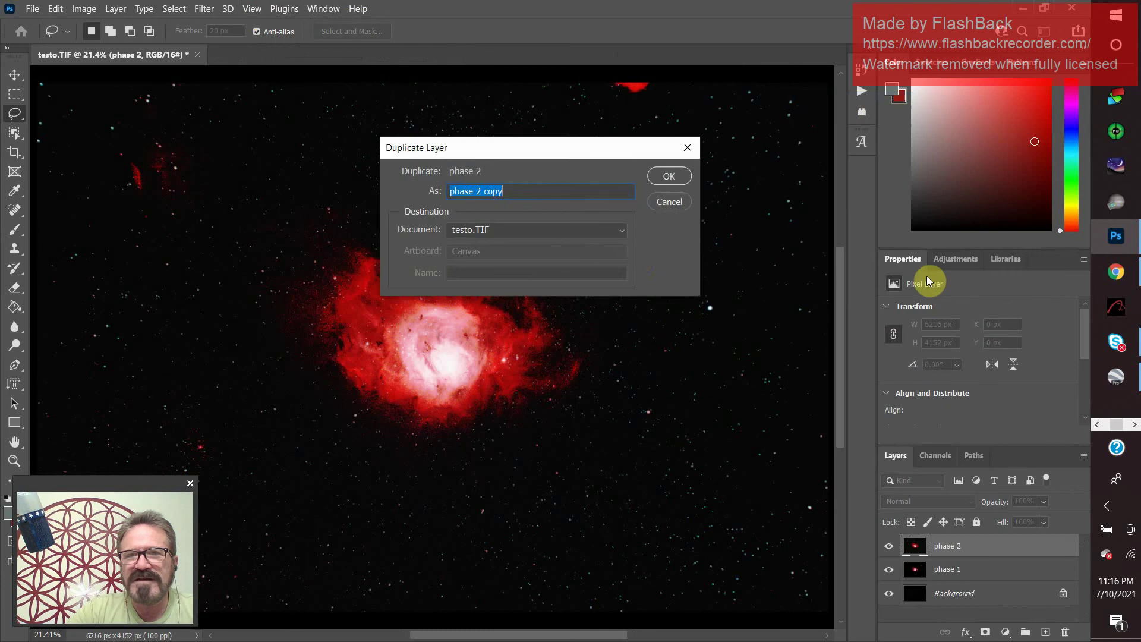
left_click(514, 192)
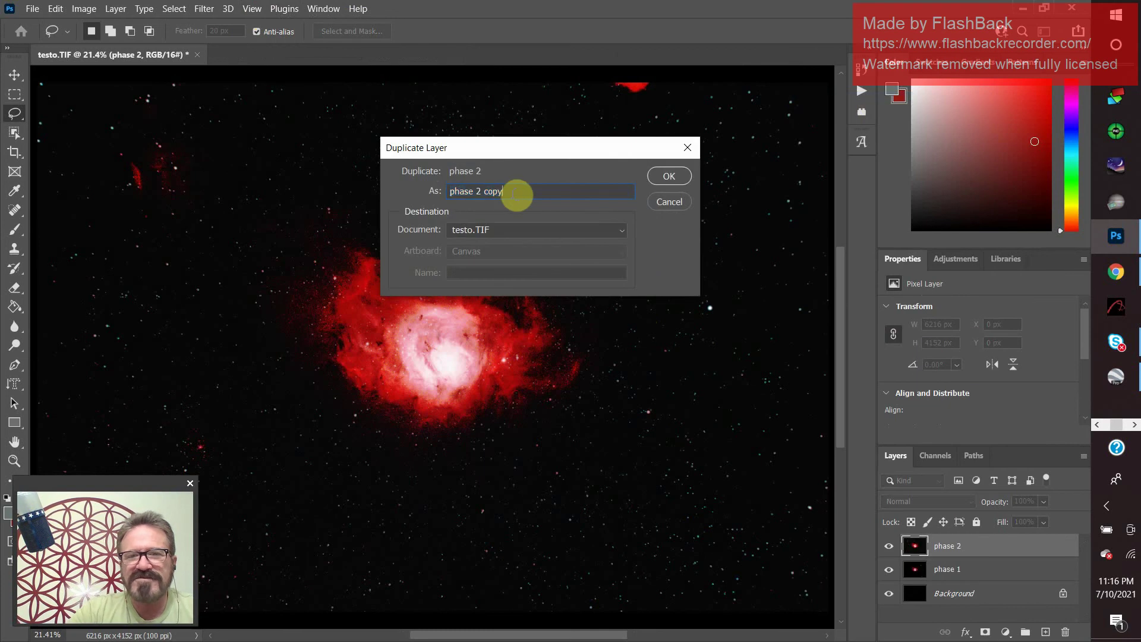
key("BackSpace")
key("BackSpace")
key("BackSpace")
key("BackSpace")
key("BackSpace")
key("BackSpace")
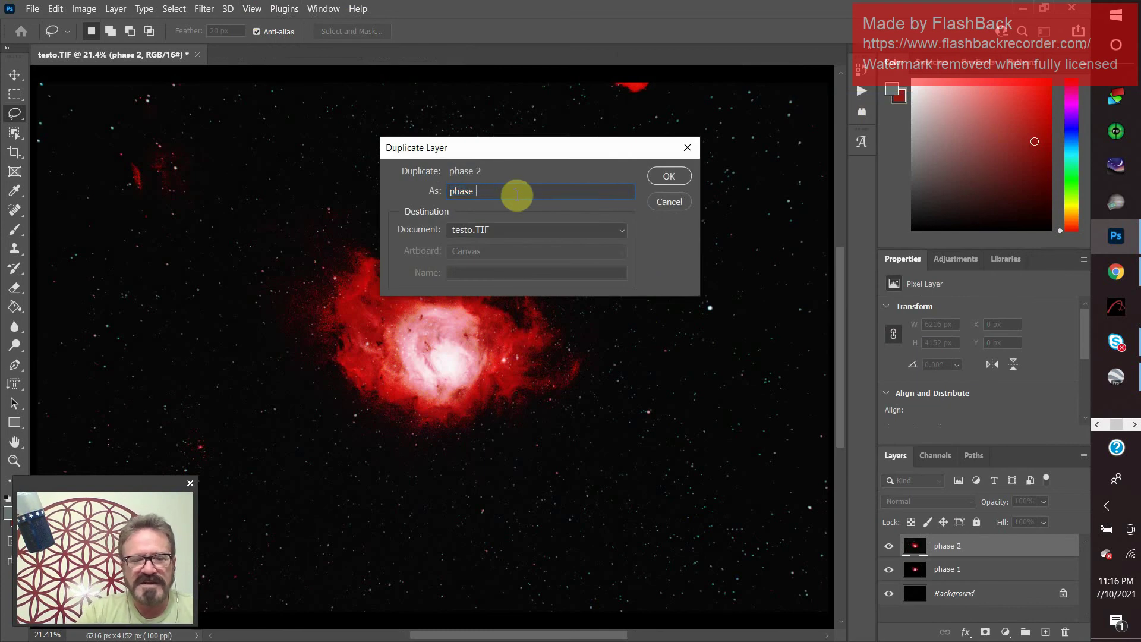
type("3")
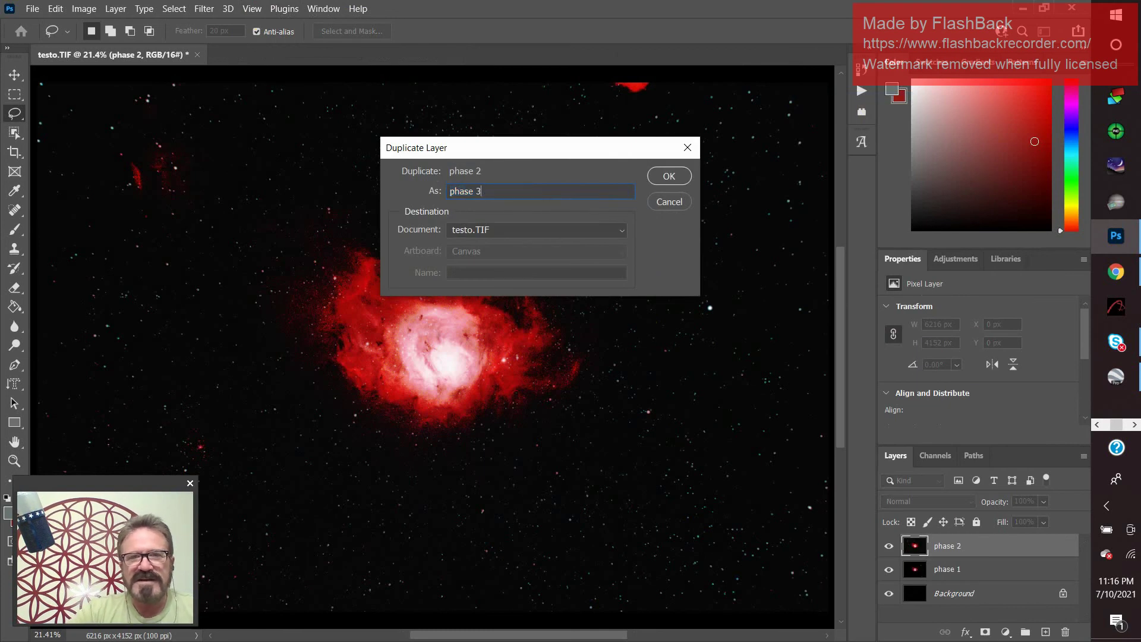
left_click(674, 176)
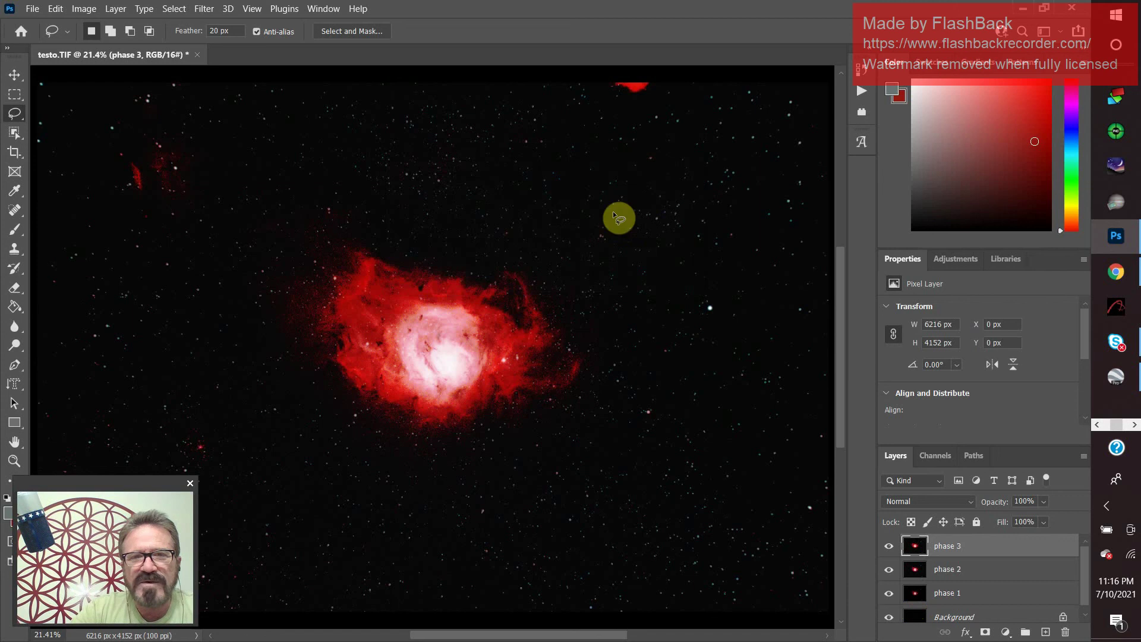
left_click(286, 8)
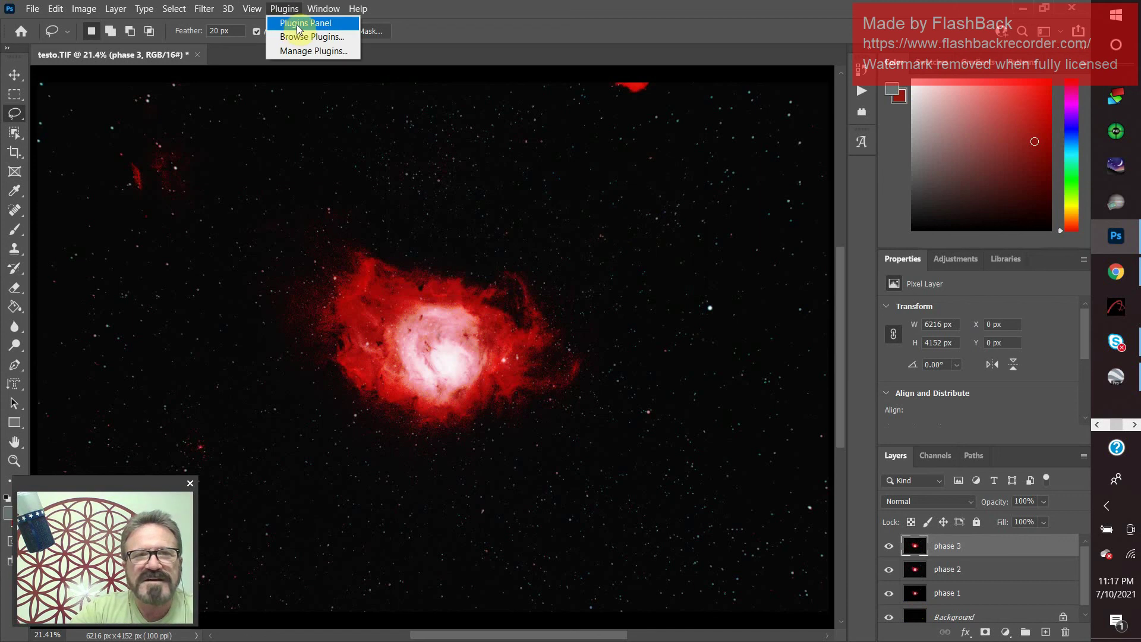
- Run Space Noise Reduction on phase 3, then Deep Space Noise Reduction
left_click(299, 25)
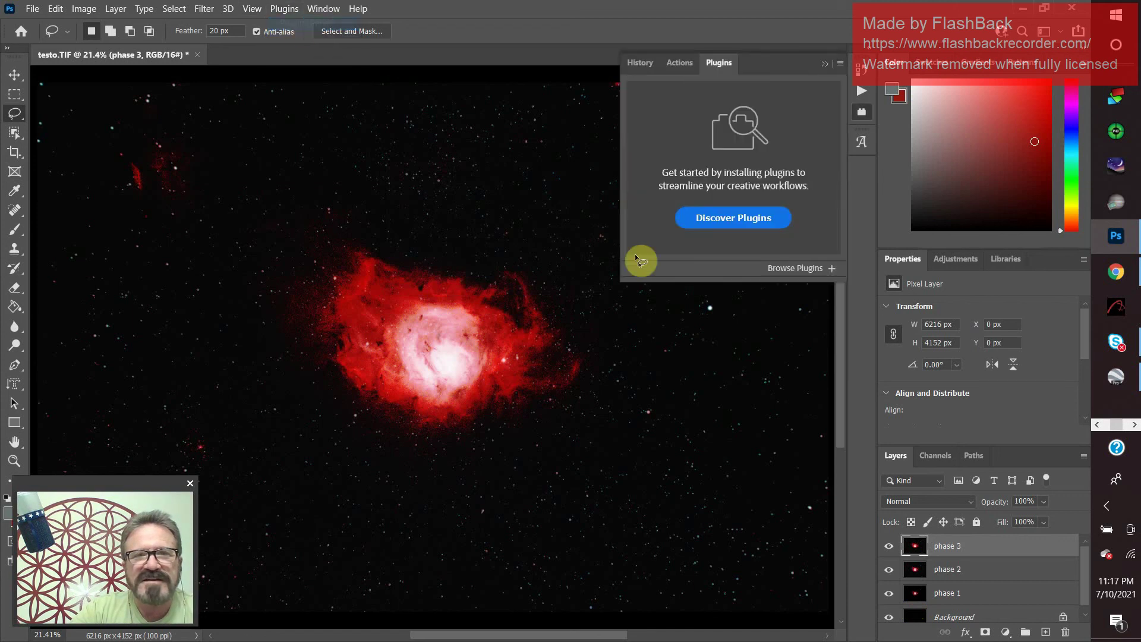
left_click(679, 63)
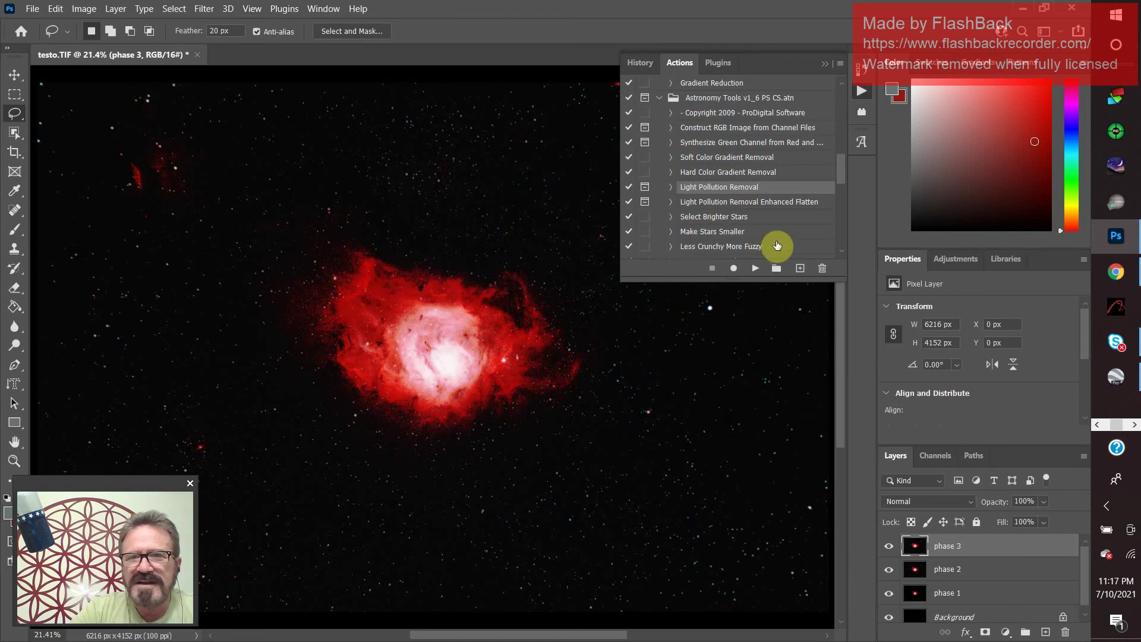
left_click(839, 252)
left_click(839, 252)
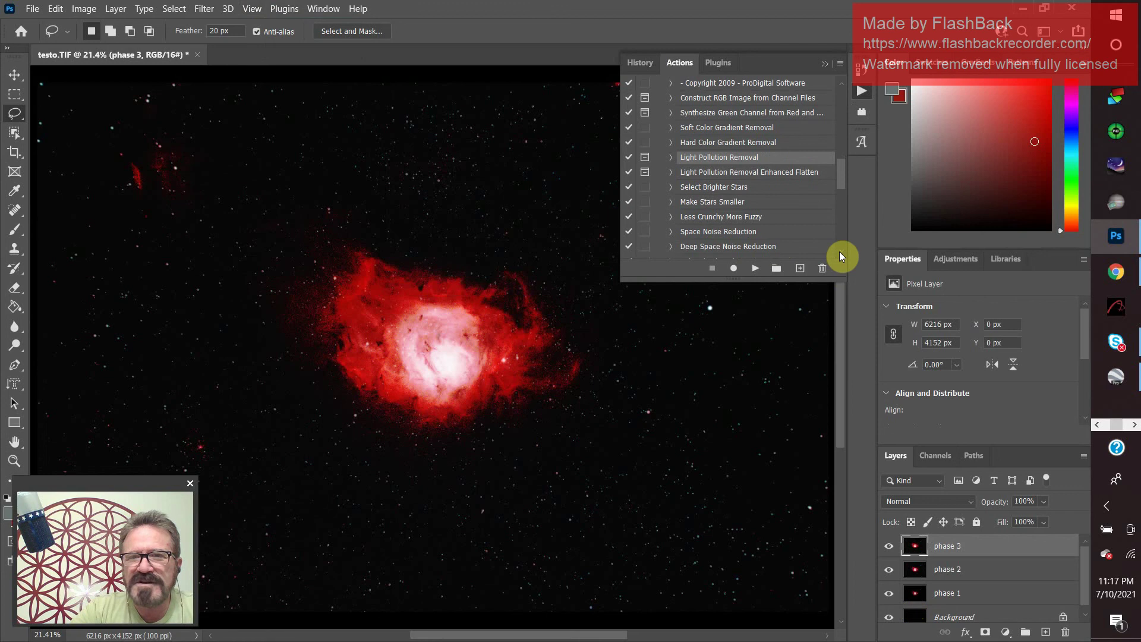
left_click(839, 251)
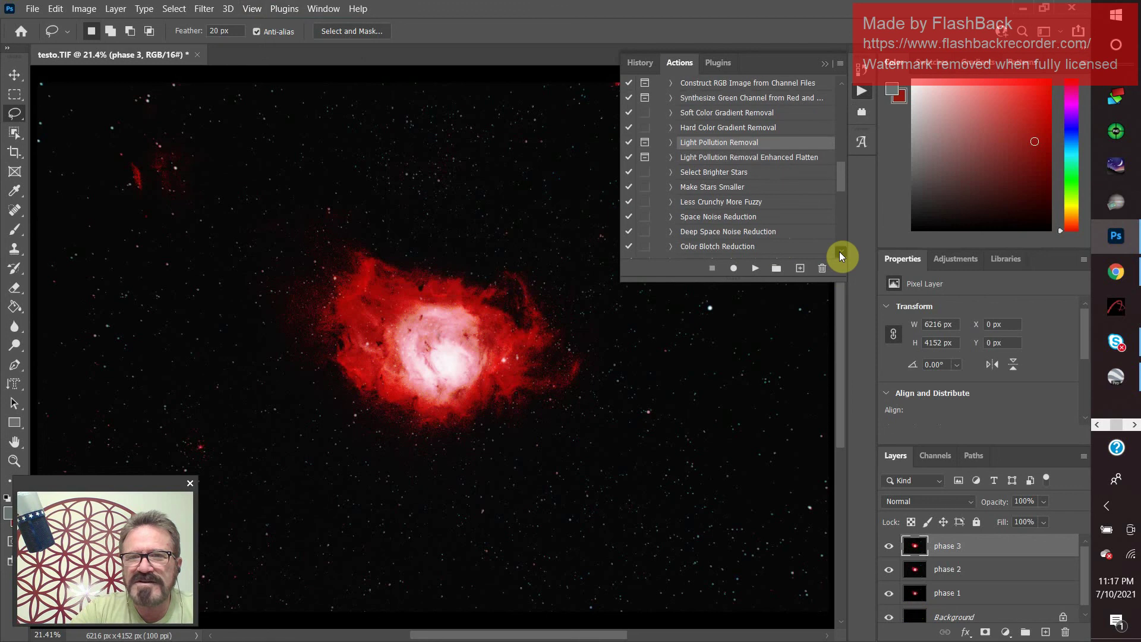
left_click(708, 218)
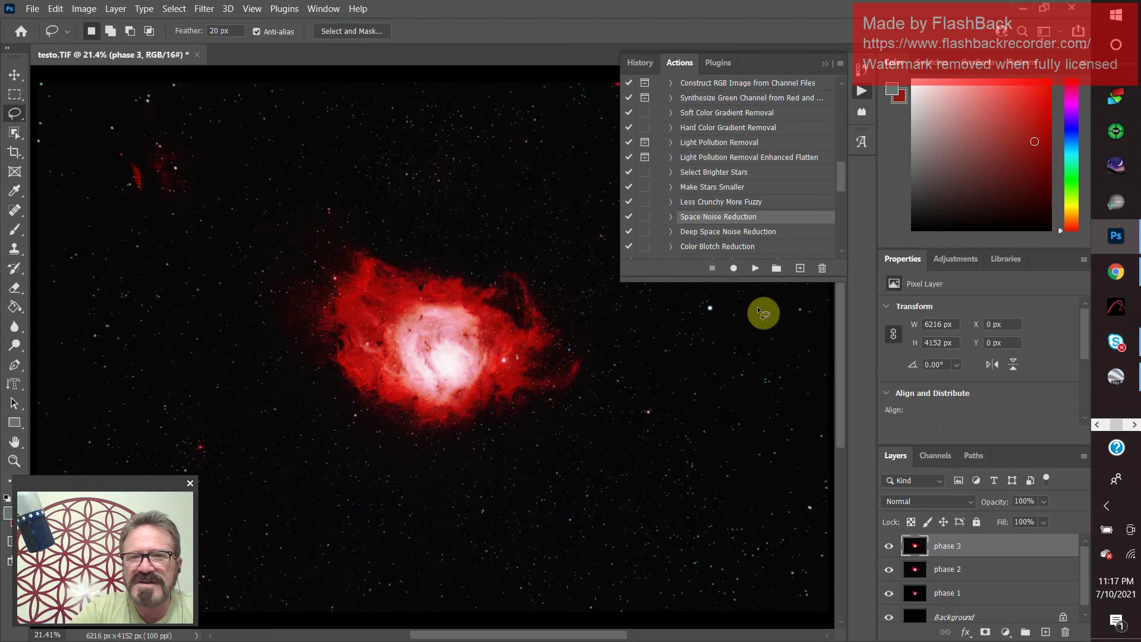
left_click(755, 268)
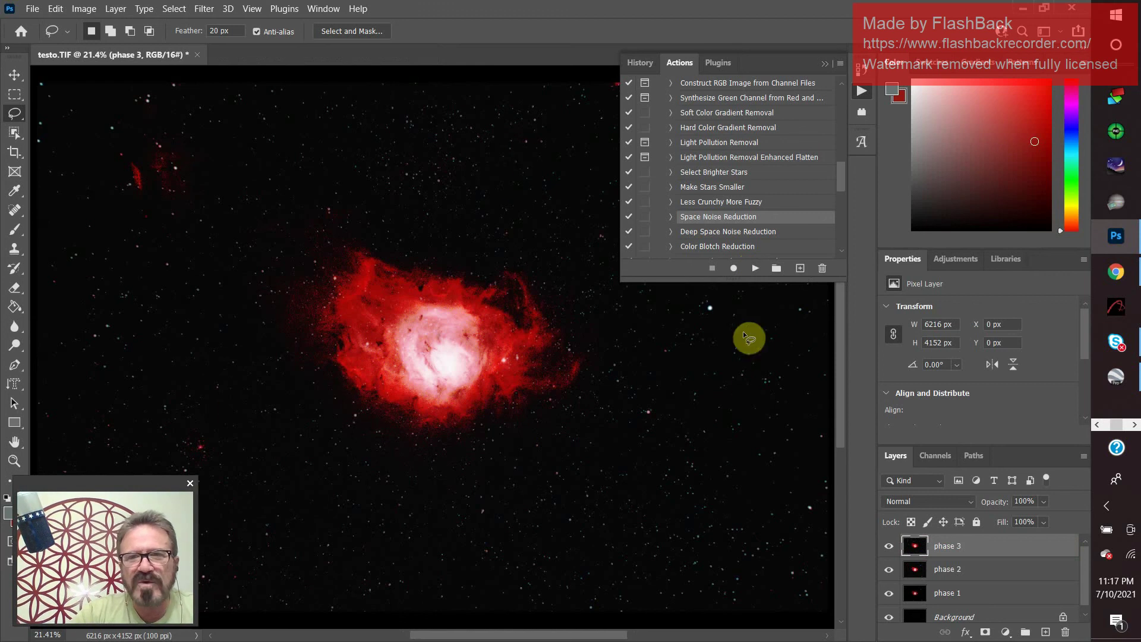
left_click(730, 232)
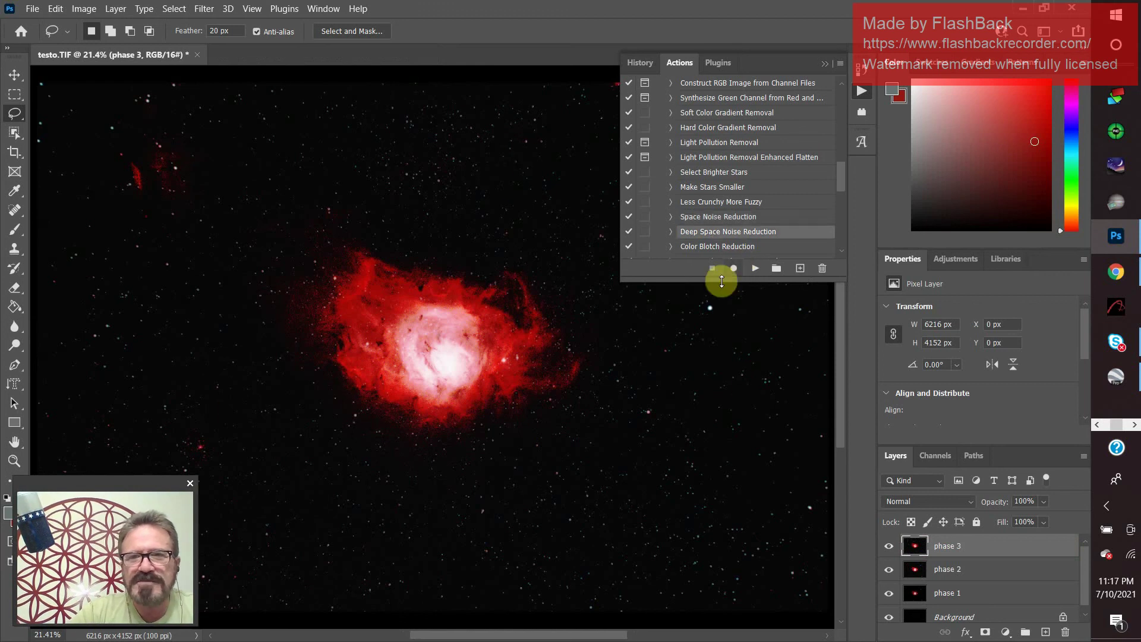
left_click(756, 271)
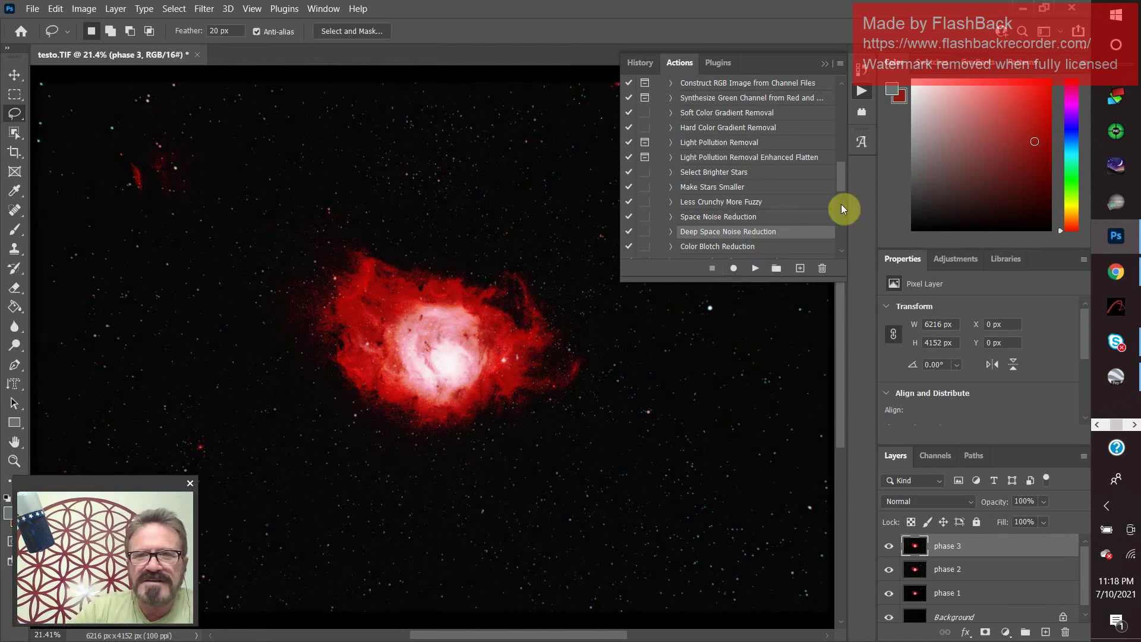
- Scroll through the Actions list, then close the History/Actions panel
left_click_drag(839, 181, 838, 214)
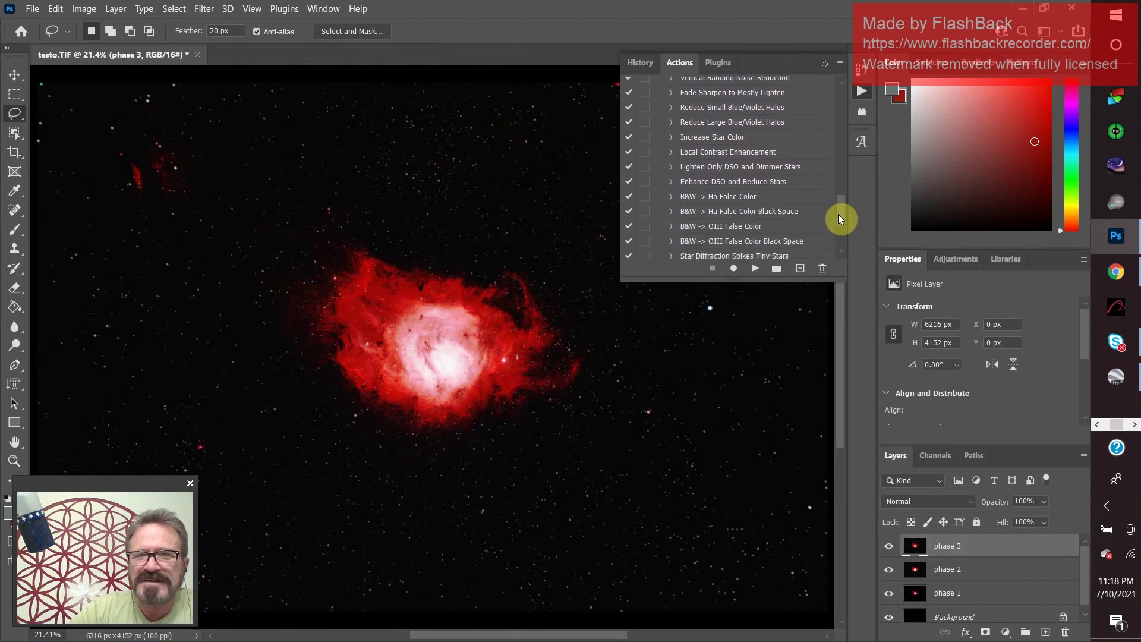
left_click_drag(838, 214, 833, 171)
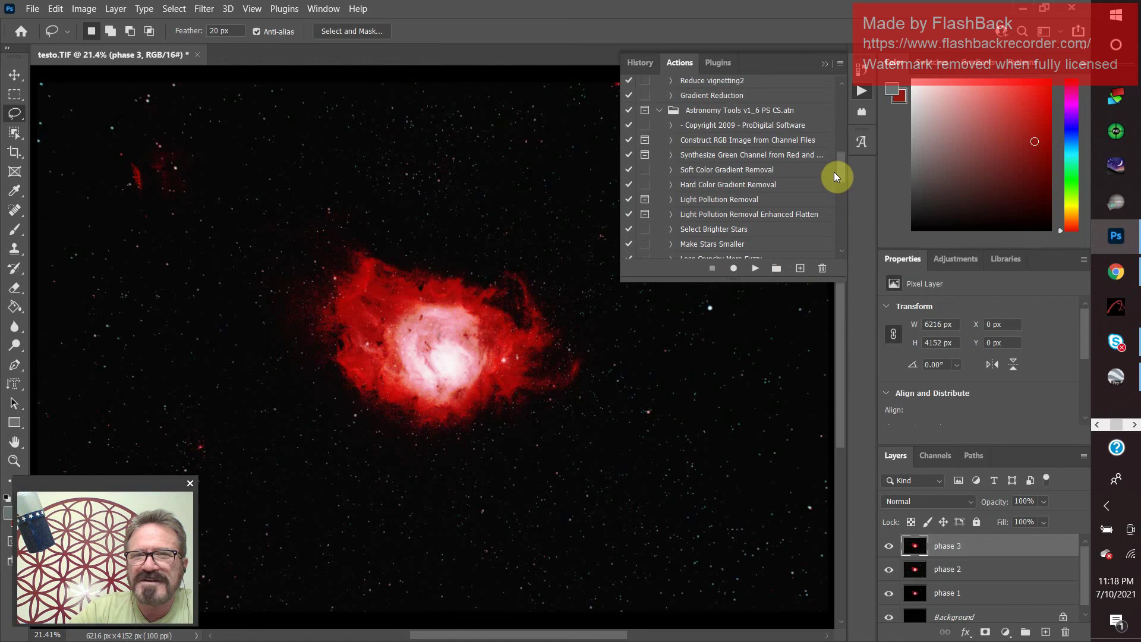
left_click_drag(833, 173, 833, 177)
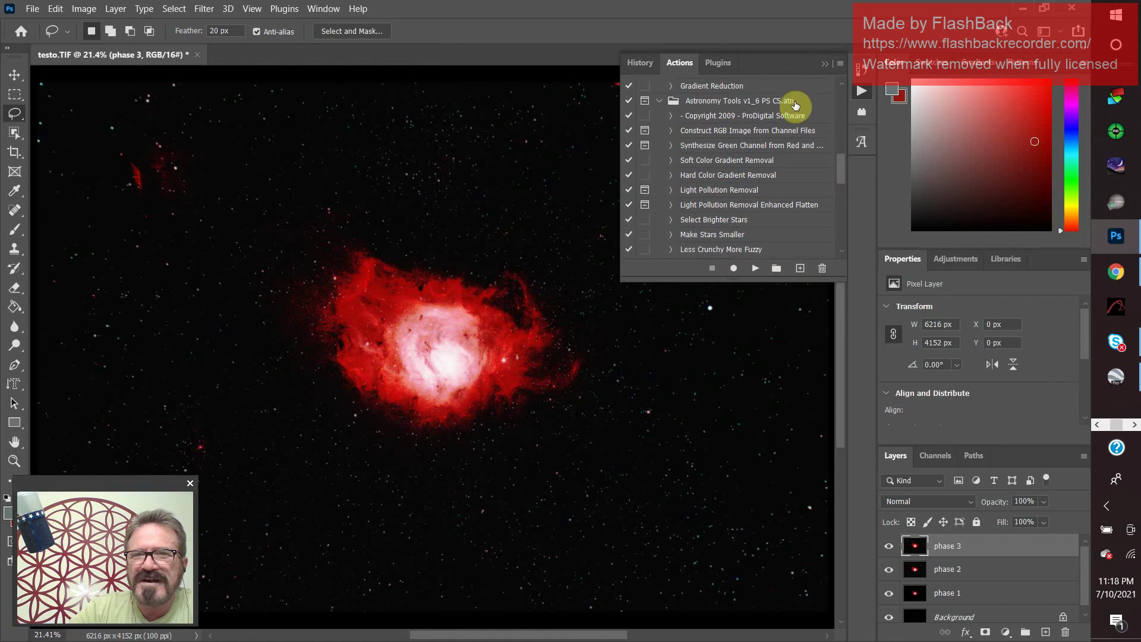
left_click(825, 63)
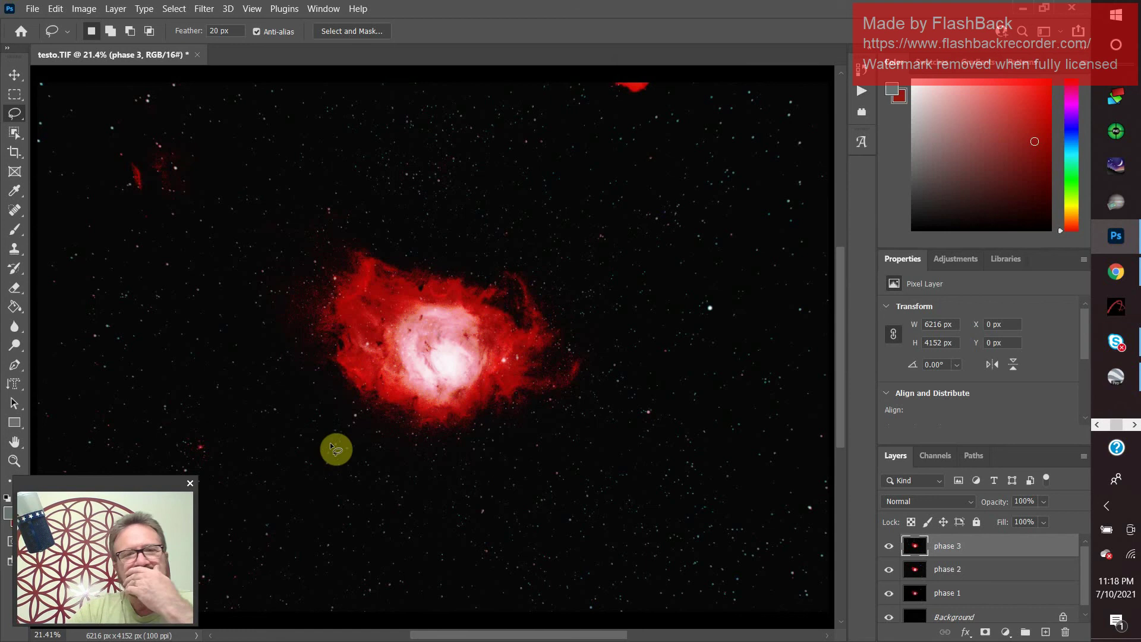
- Select the stars with Color Range, settling Fuzziness at about 154
left_click(177, 12)
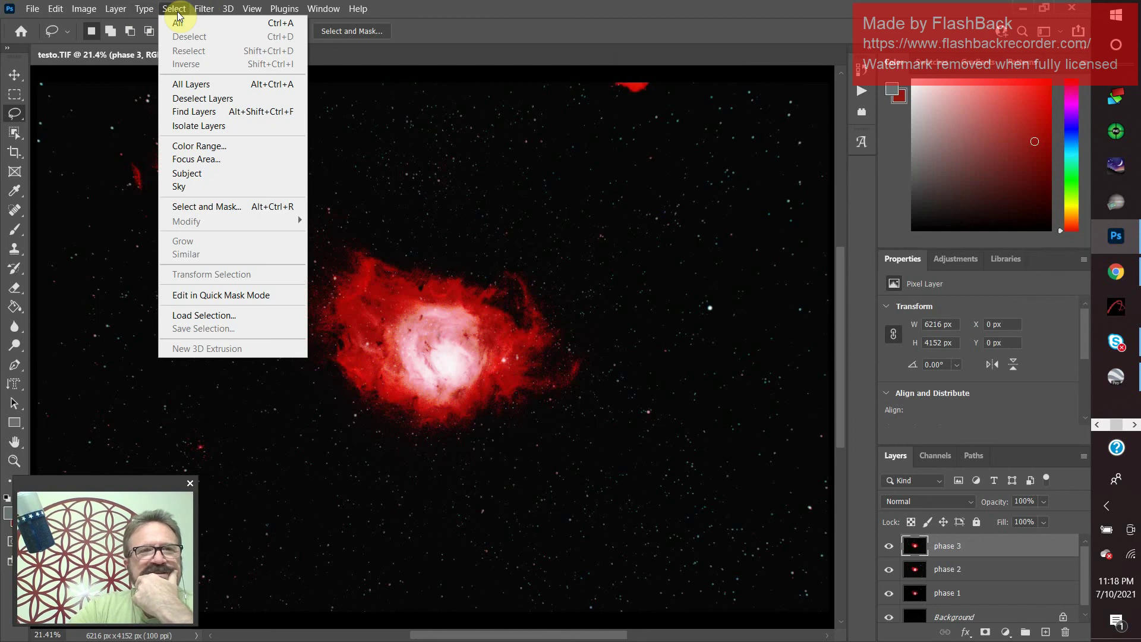
left_click(215, 151)
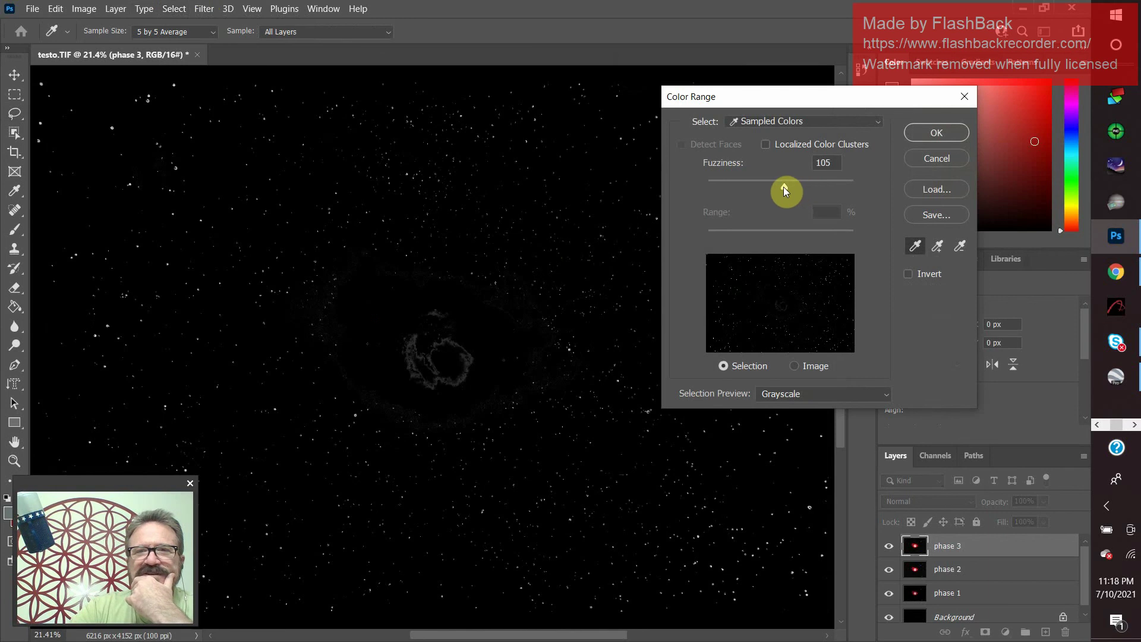
left_click_drag(783, 187, 856, 190)
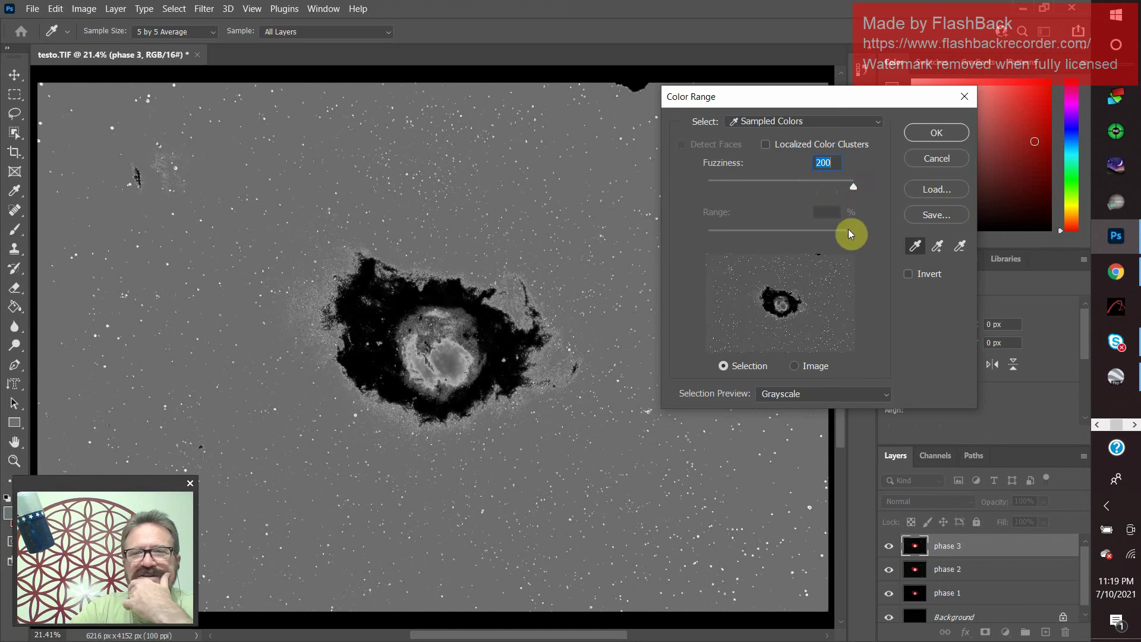
left_click_drag(854, 189, 807, 189)
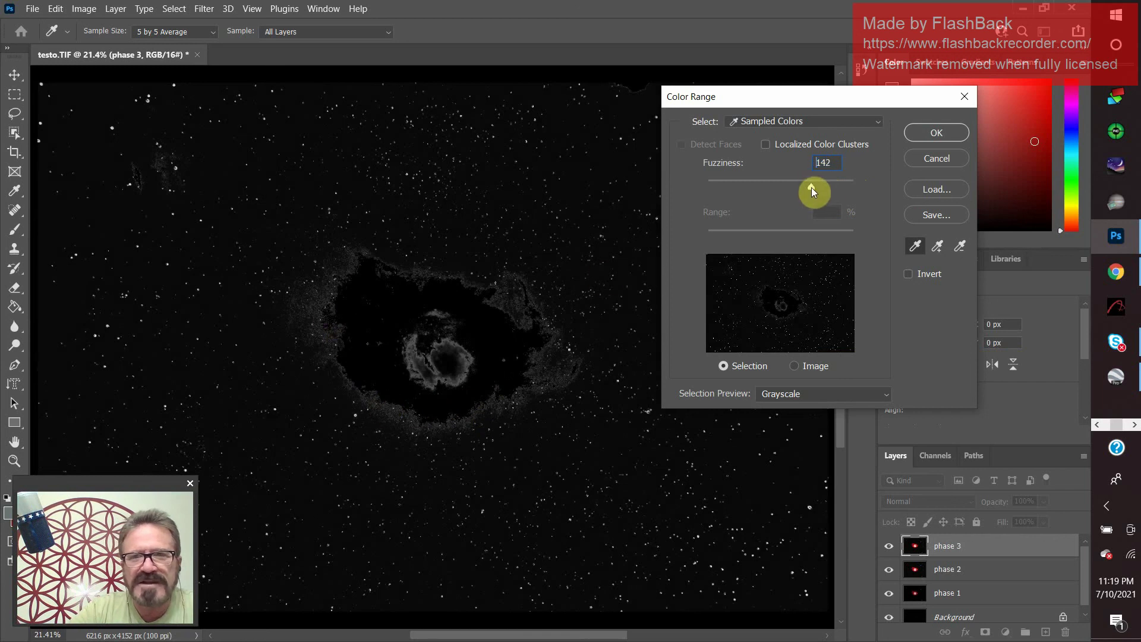
left_click_drag(811, 187, 820, 193)
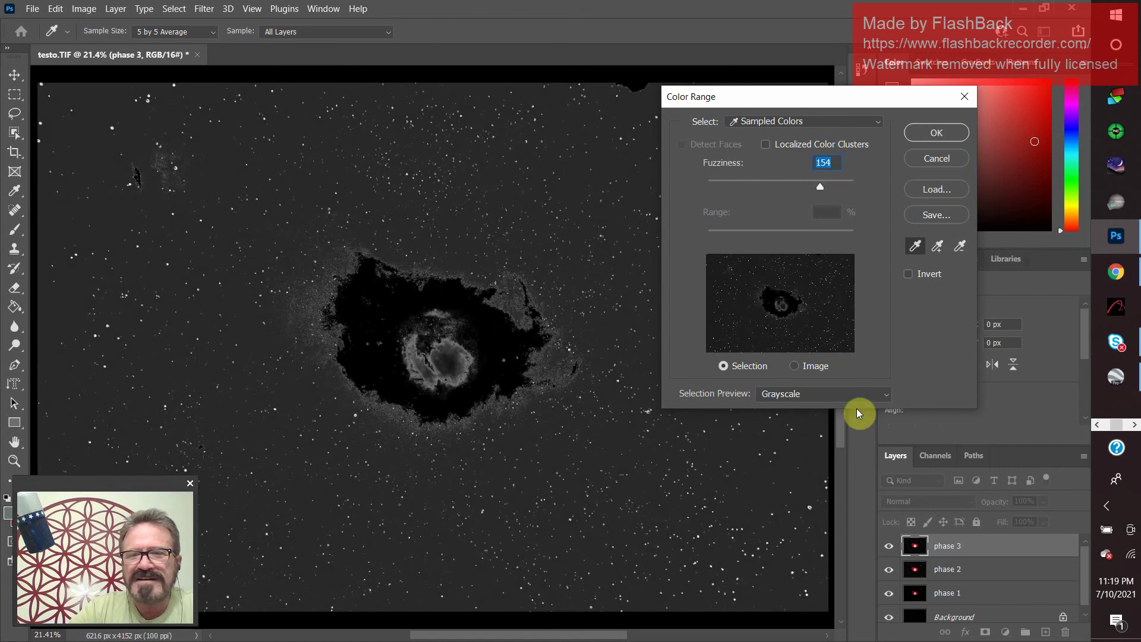
left_click(943, 129)
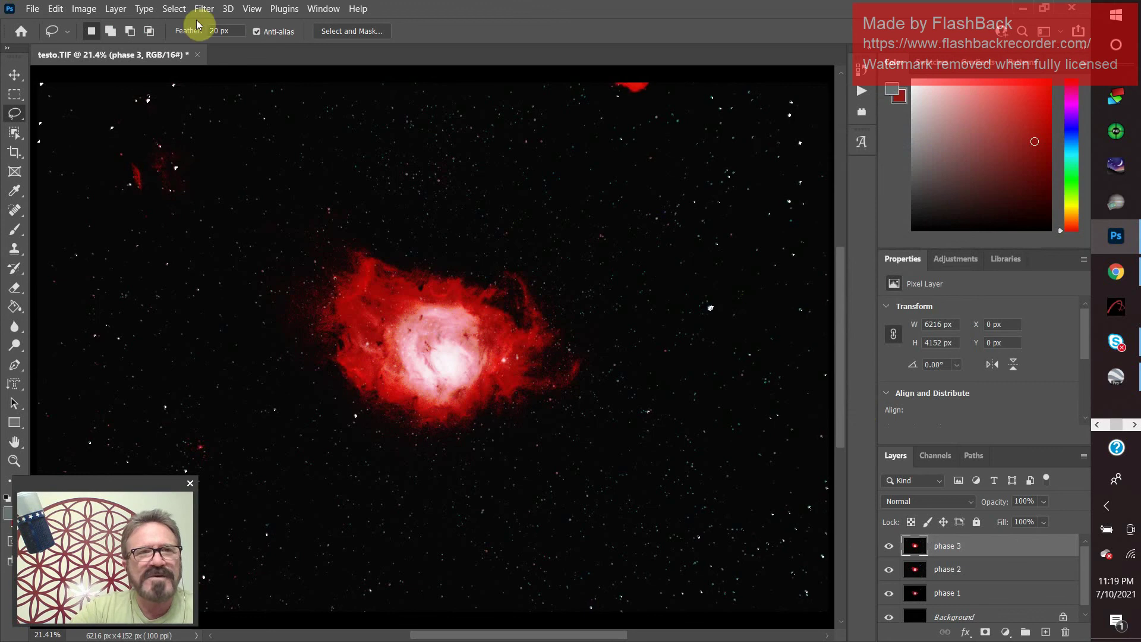
- Try Levels black, midtone and white point changes on the stars, then cancel them
left_click(87, 11)
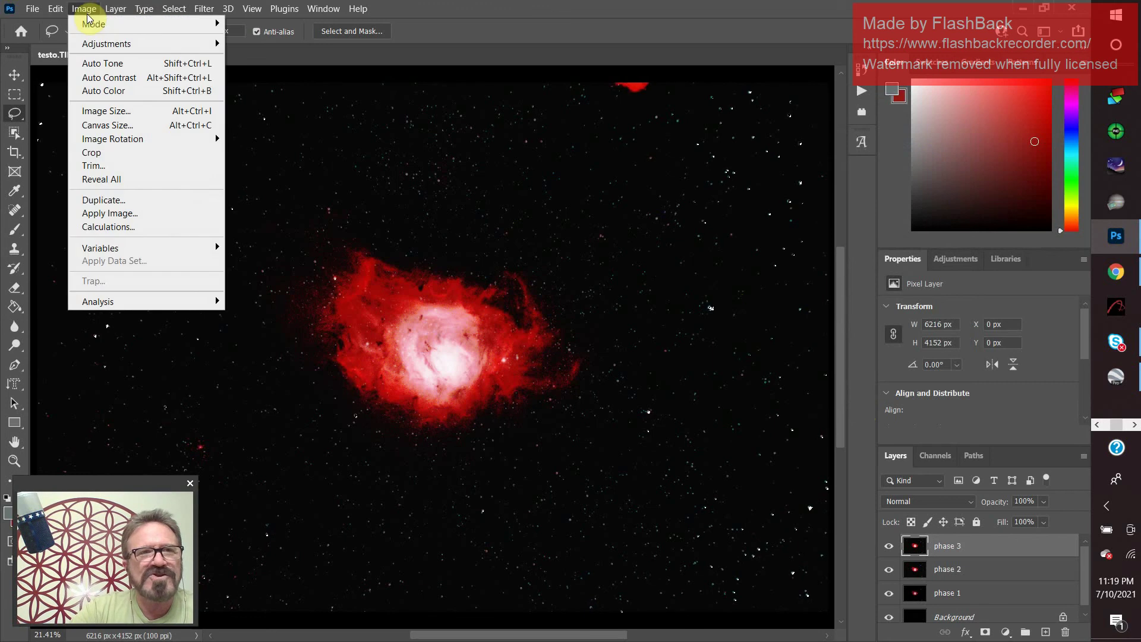
mouse_move(101, 44)
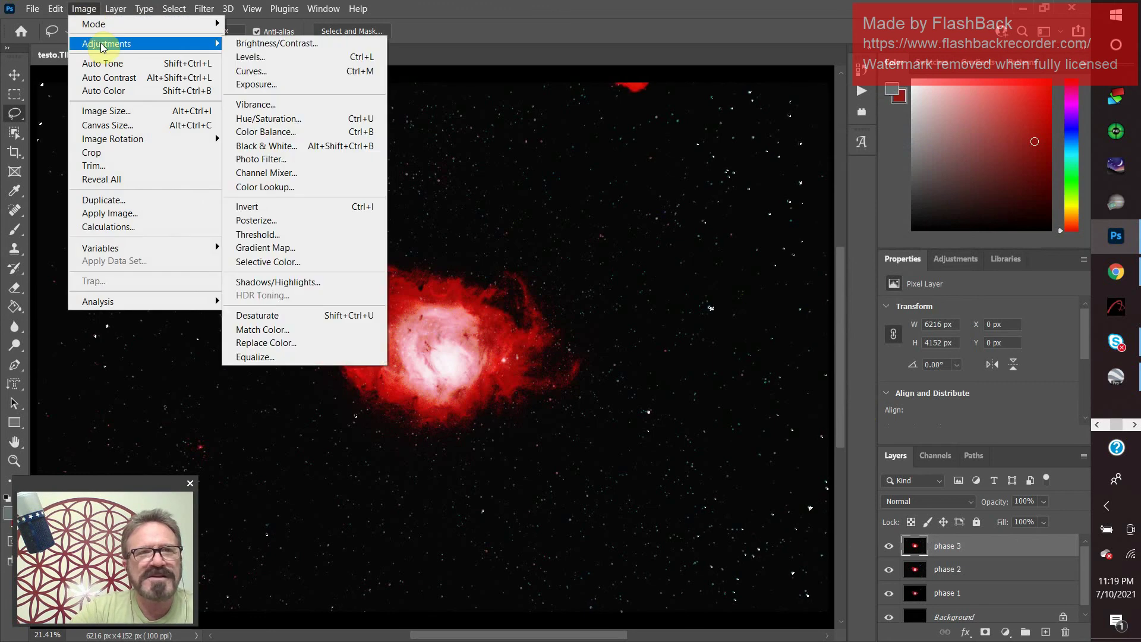
left_click(265, 56)
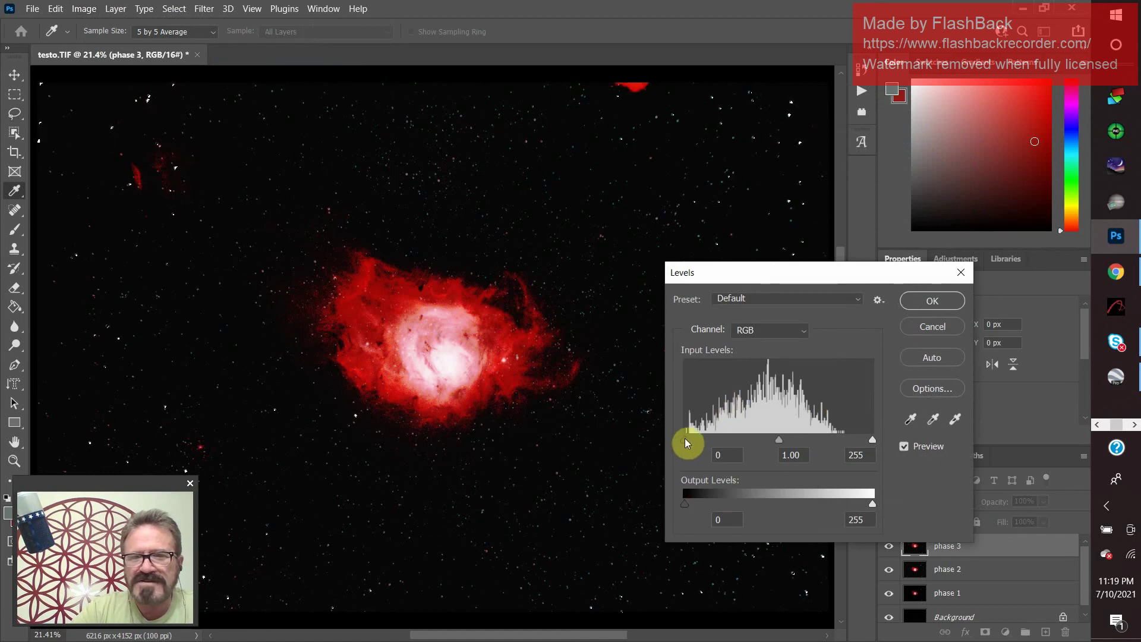
left_click_drag(686, 438, 663, 444)
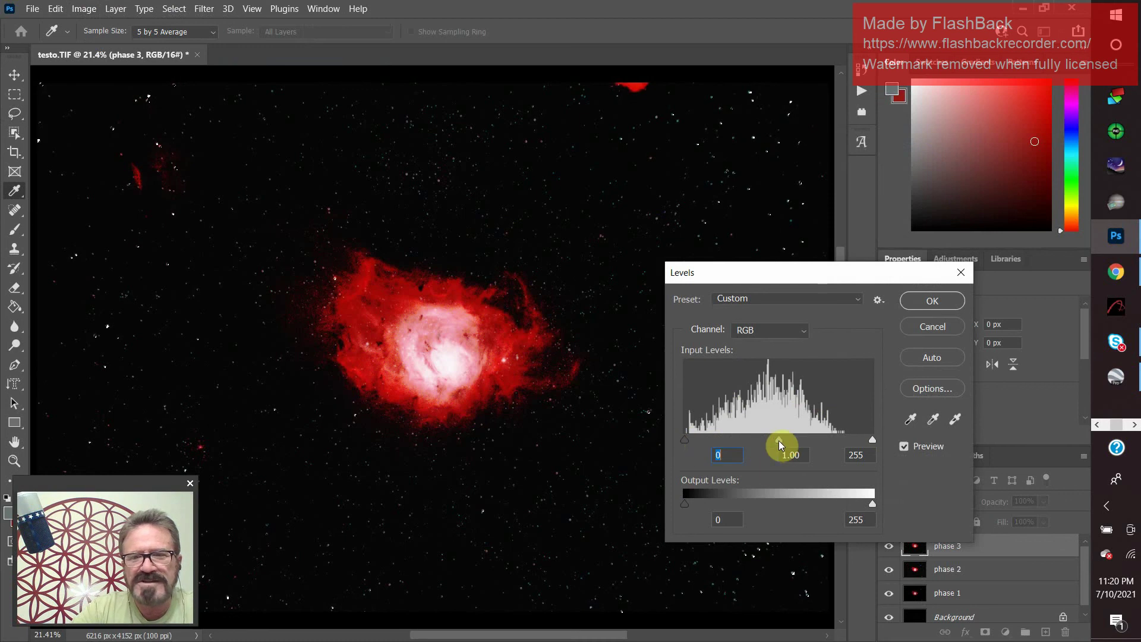
left_click_drag(690, 442, 819, 449)
left_click_drag(725, 453, 774, 452)
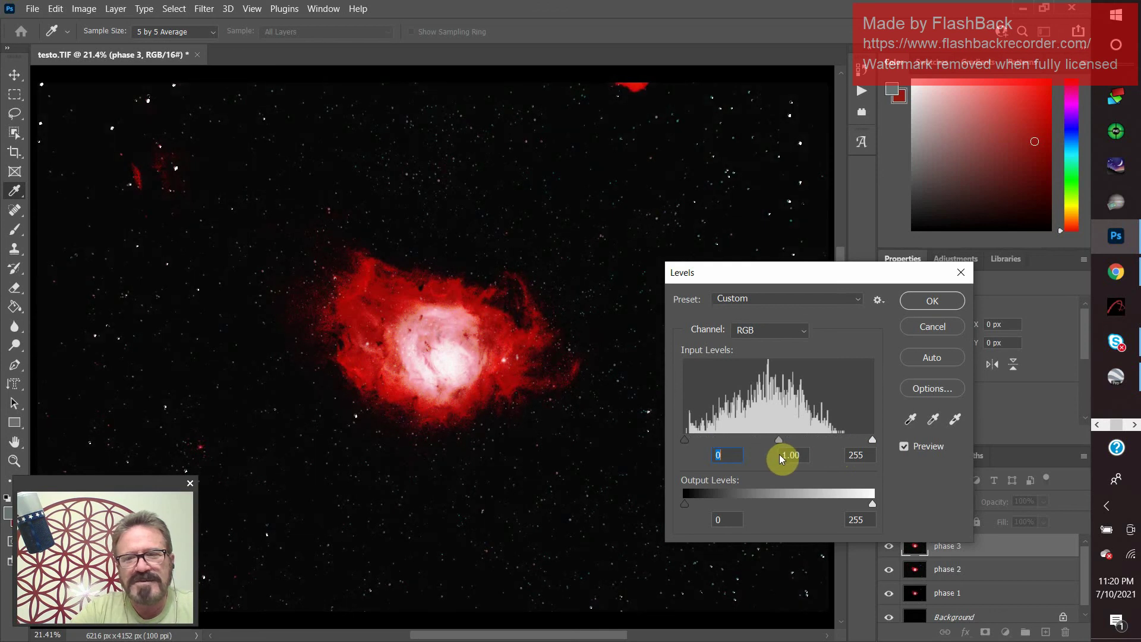
left_click(779, 454)
mouse_move(870, 440)
left_mouse_down()
mouse_move(730, 458)
mouse_move(859, 452)
left_mouse_up()
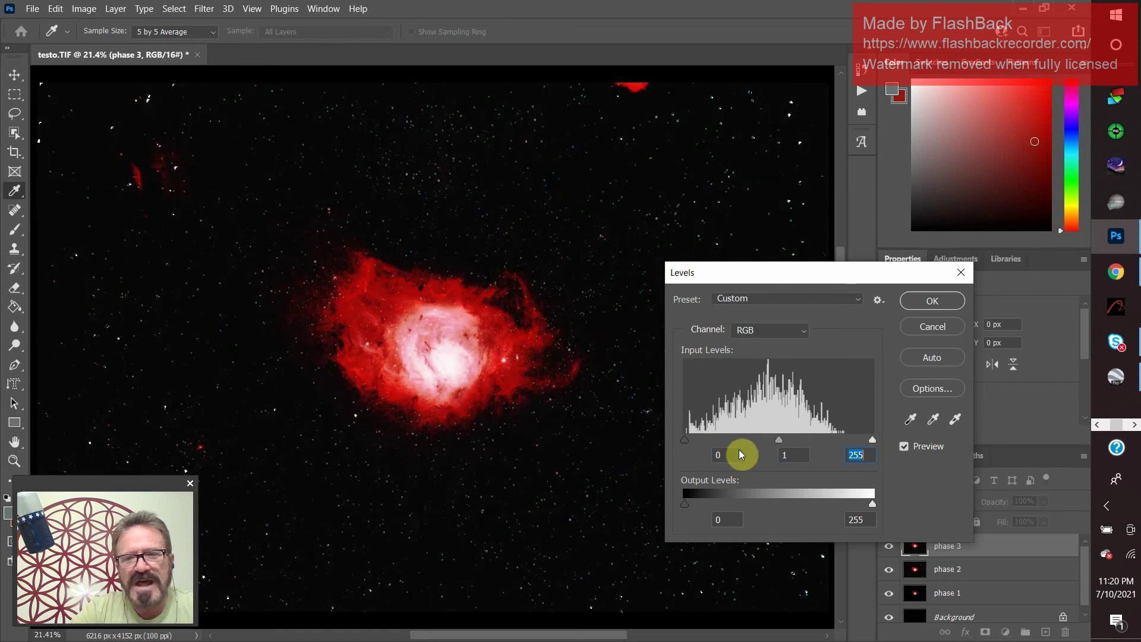
left_click_drag(684, 440, 749, 441)
left_click(680, 443)
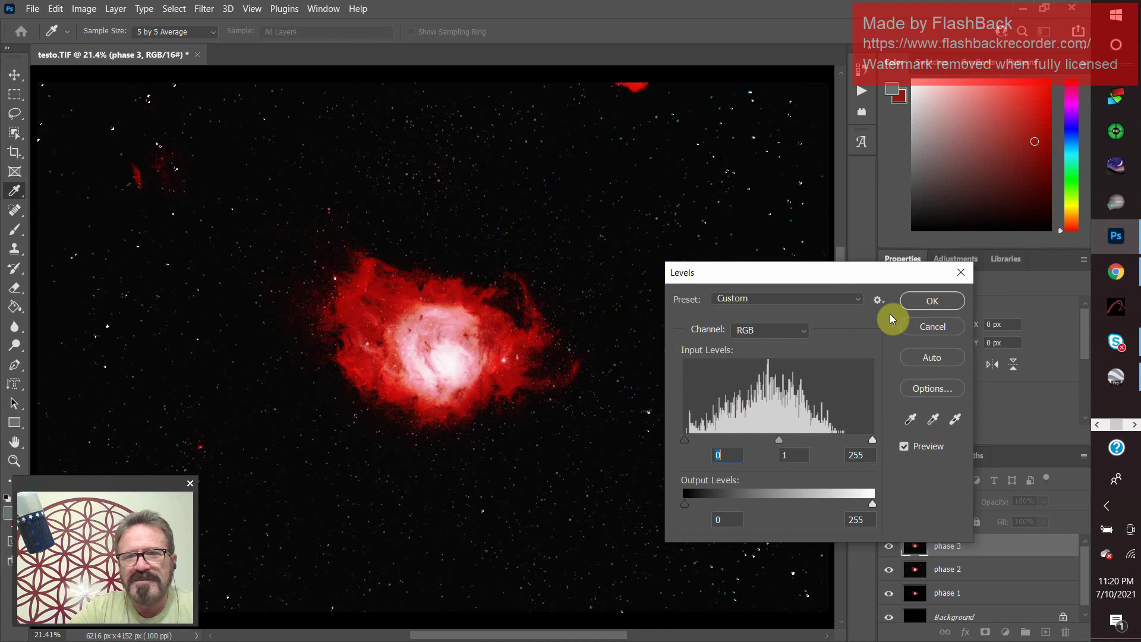
left_click(940, 328)
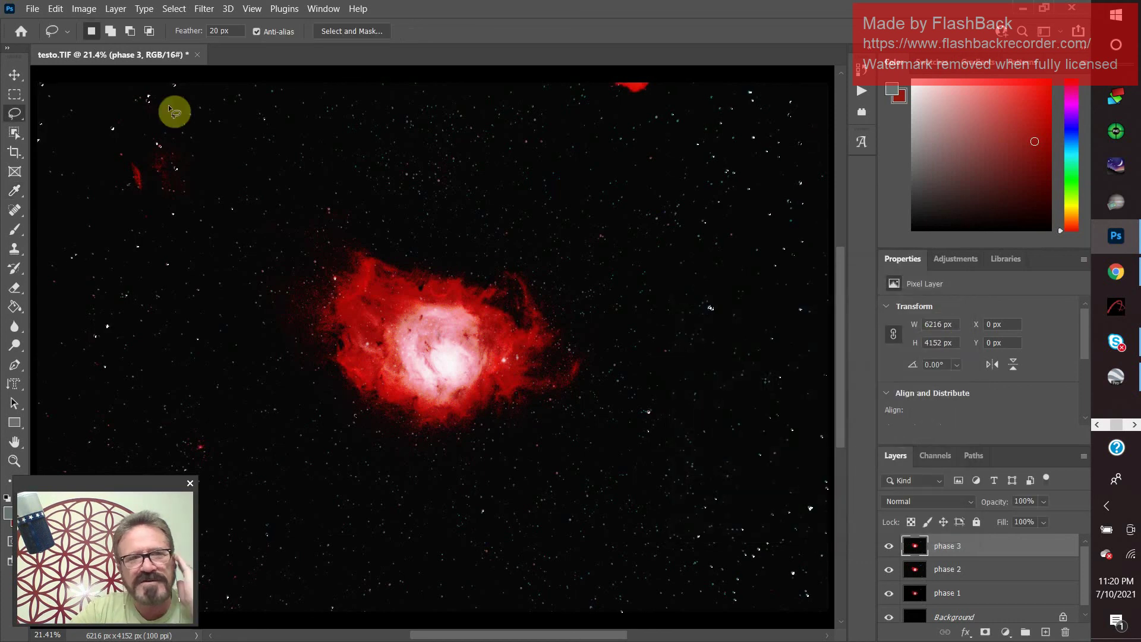
left_click(84, 8)
- Preview a raised Red-channel curve in Curves on the stars, then cancel it
mouse_move(114, 44)
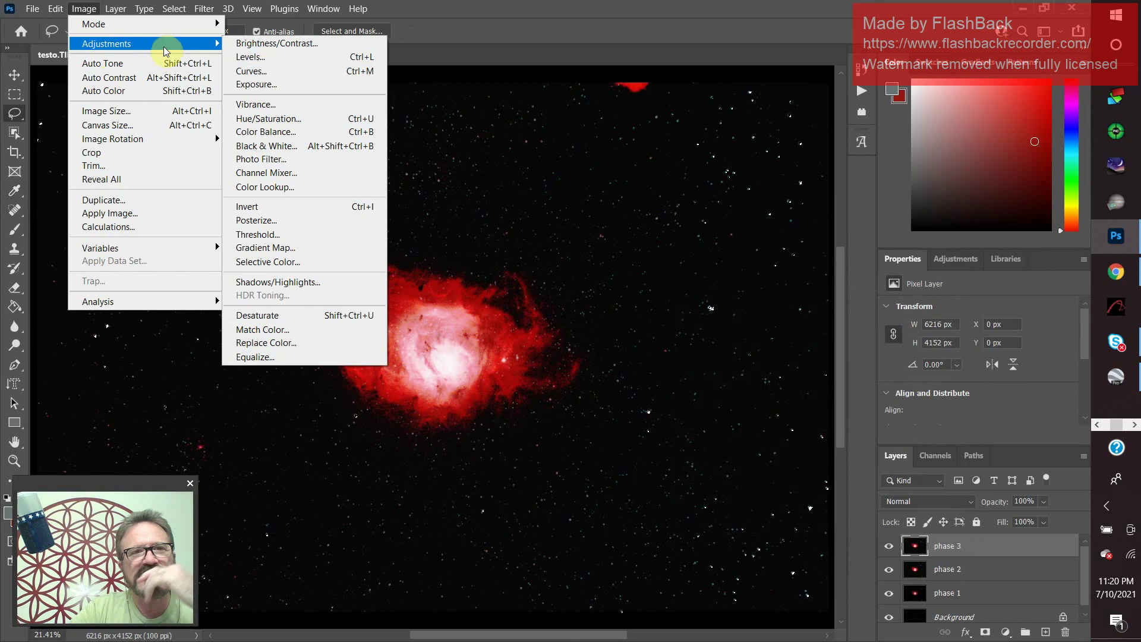
left_click(264, 72)
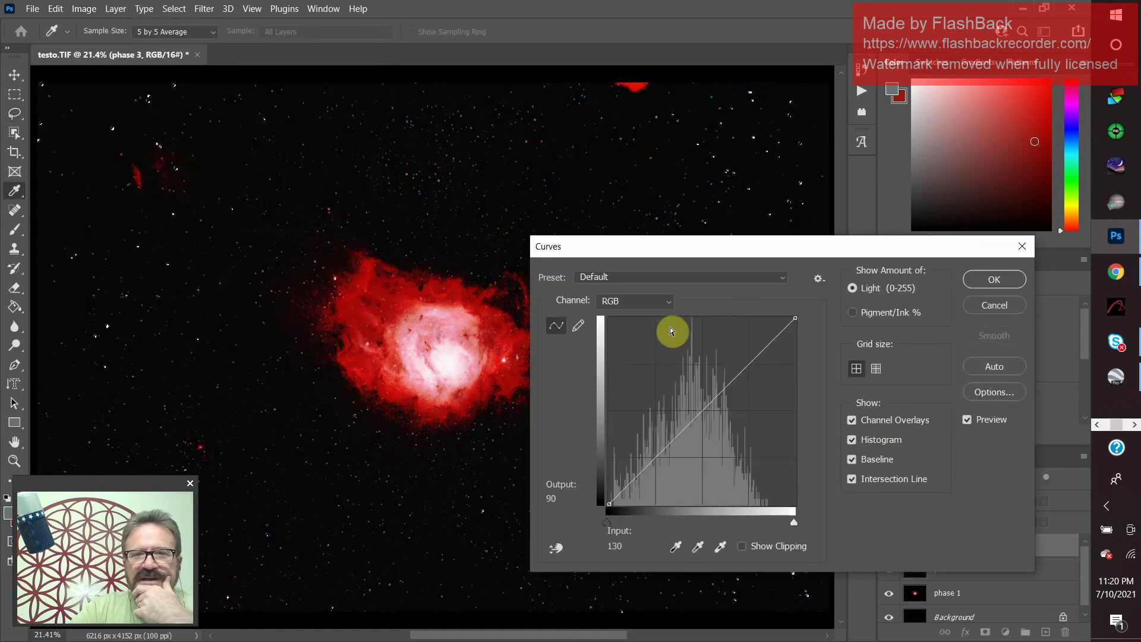
left_click(669, 307)
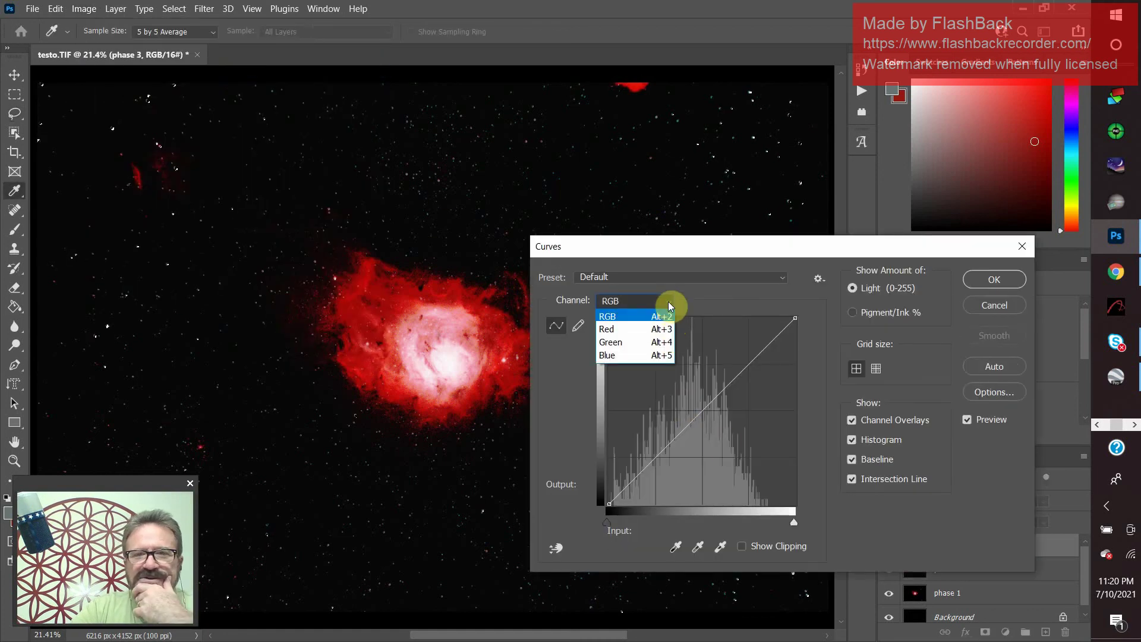
left_click(626, 331)
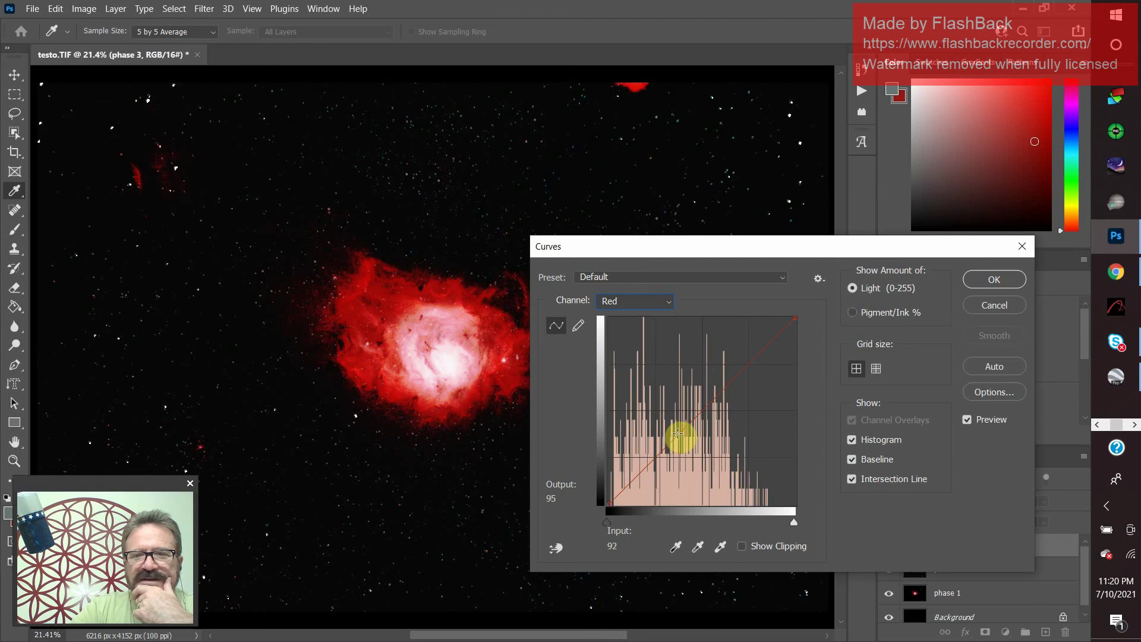
left_click_drag(677, 433, 695, 416)
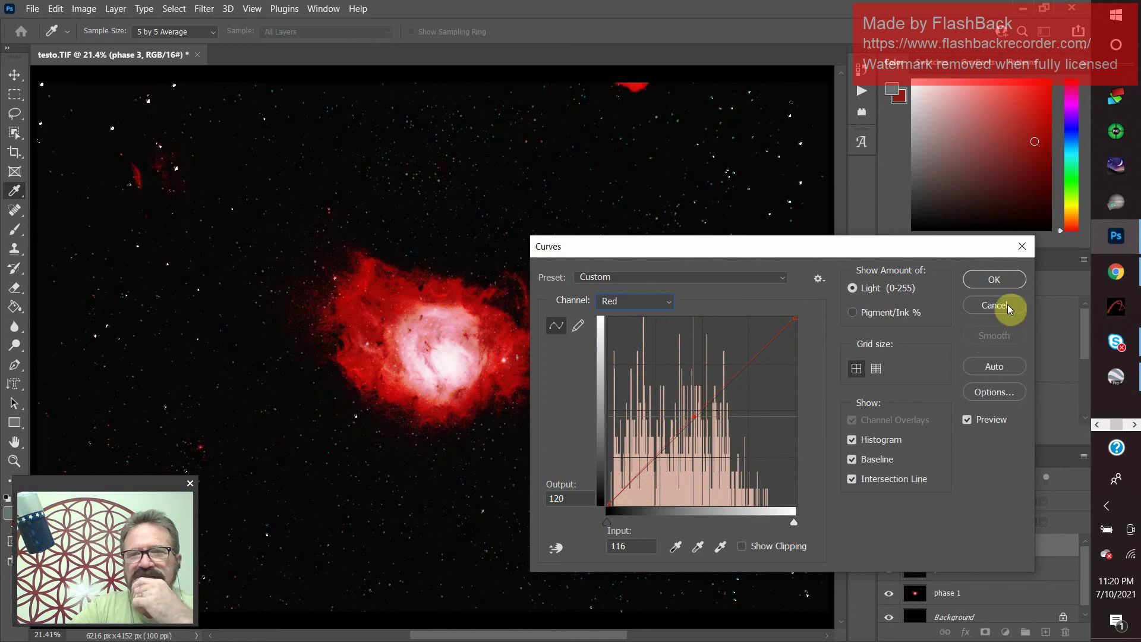
left_click(989, 305)
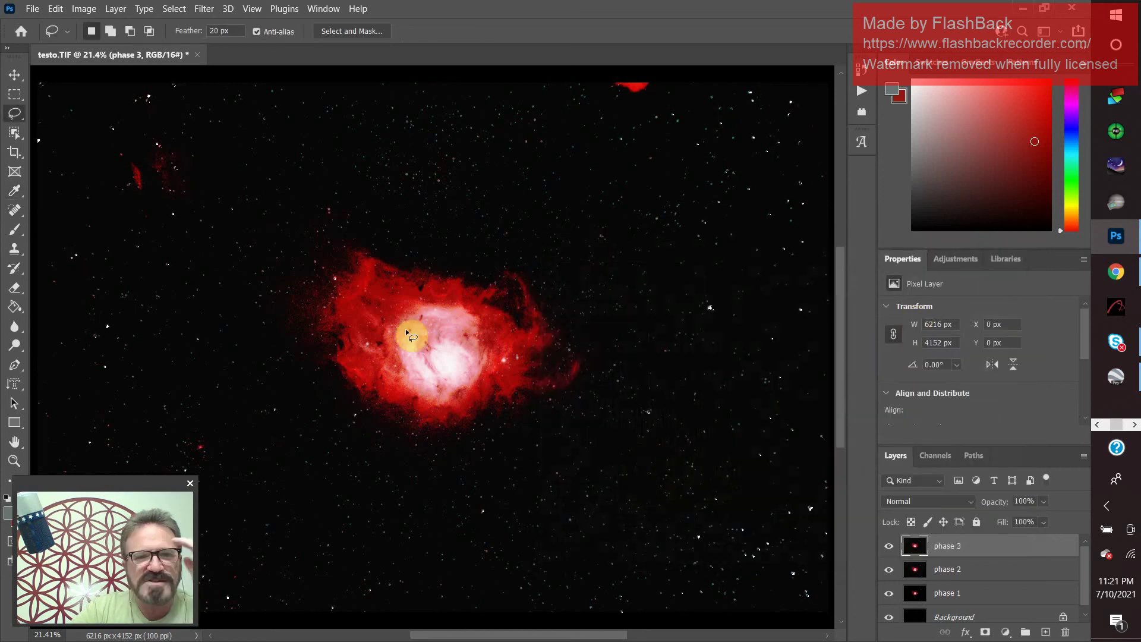
- Invert the selection and apply a Red curve pulling input 122 down to output 81
left_click(175, 12)
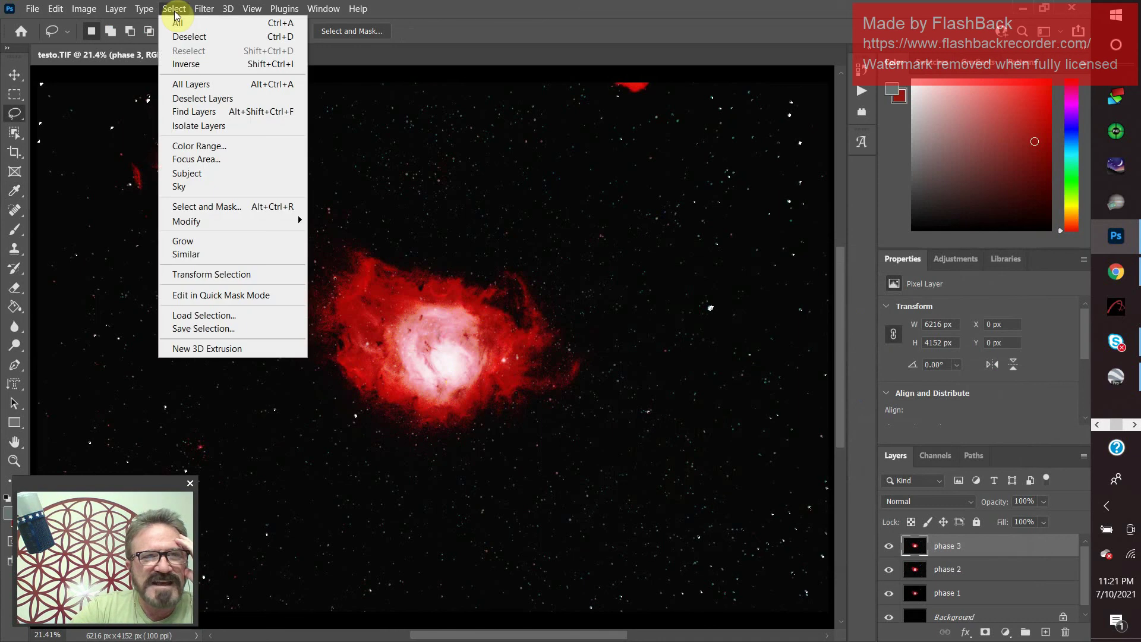
left_click(191, 65)
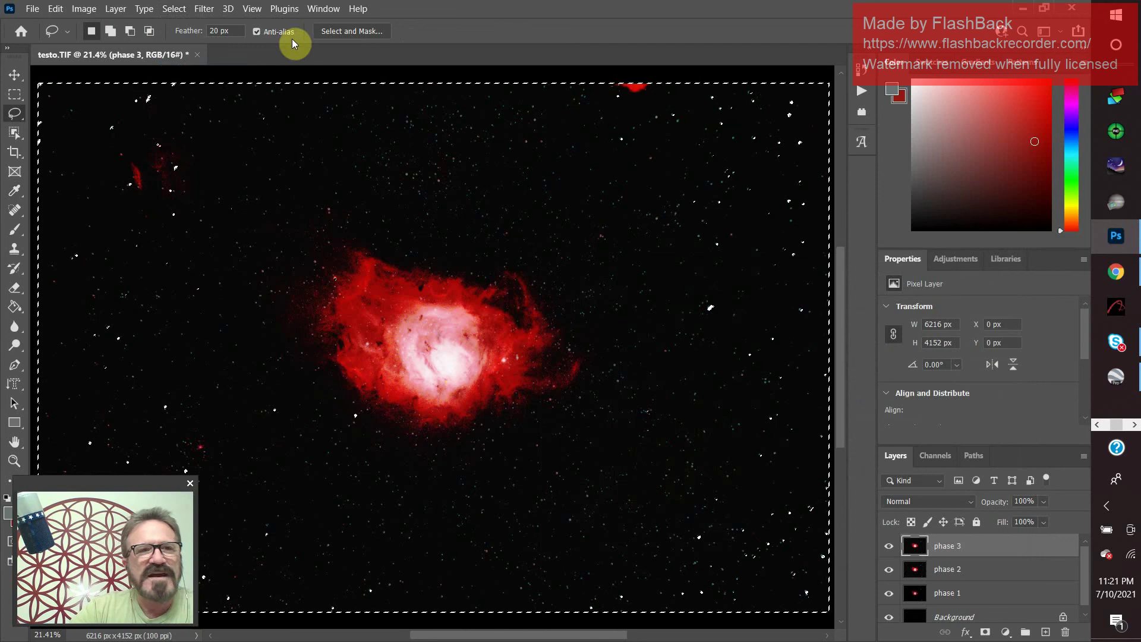
left_click(84, 8)
mouse_move(105, 48)
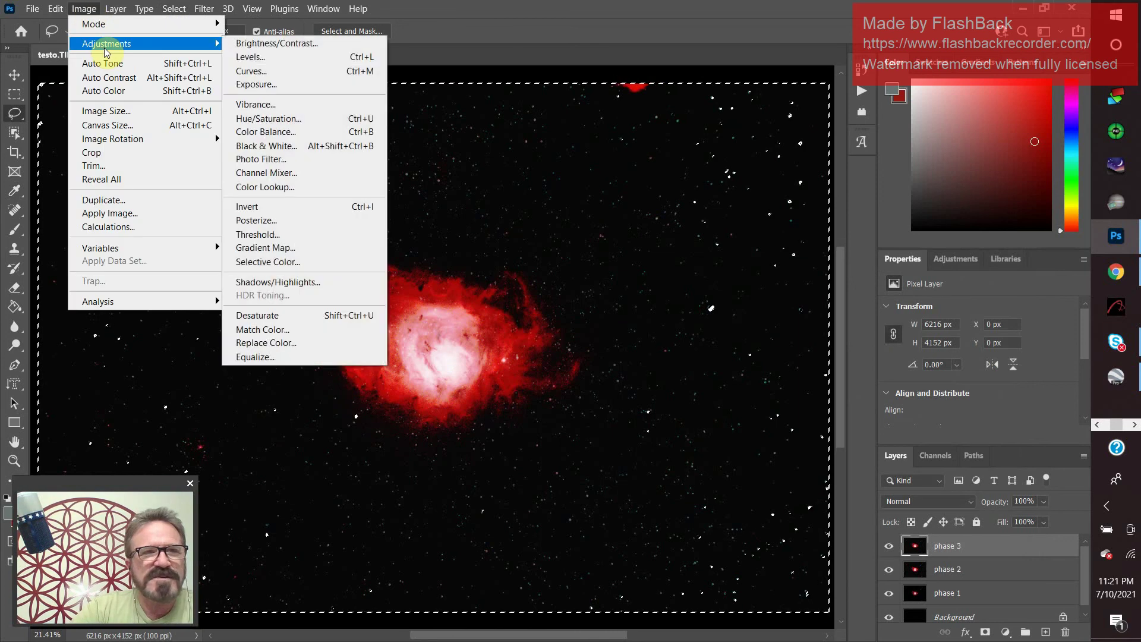
left_click(288, 71)
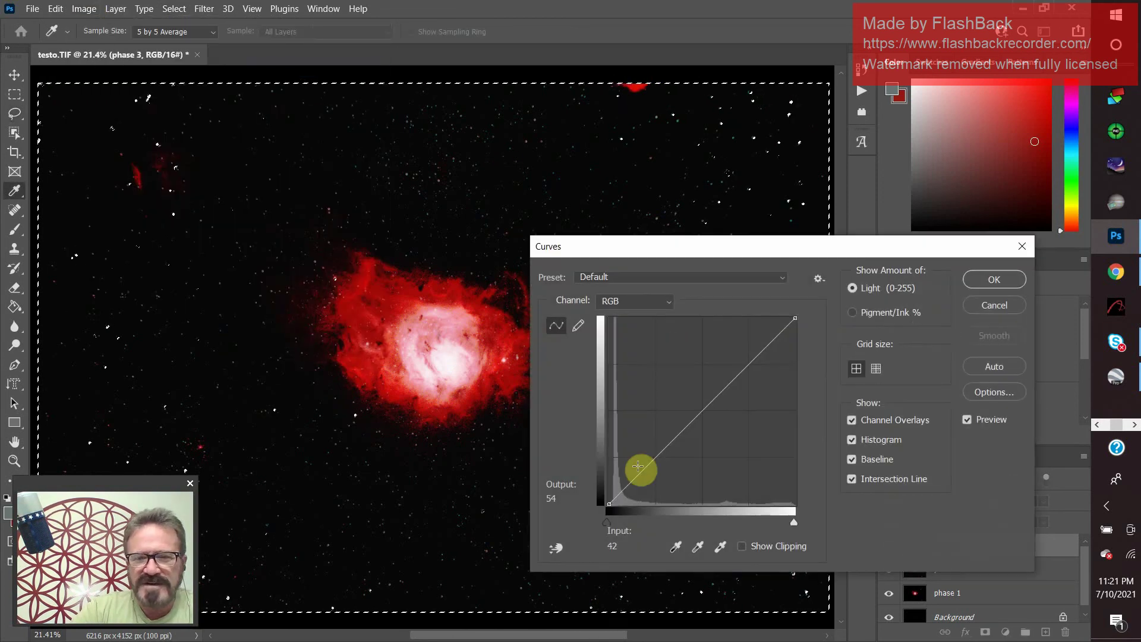
left_click(669, 302)
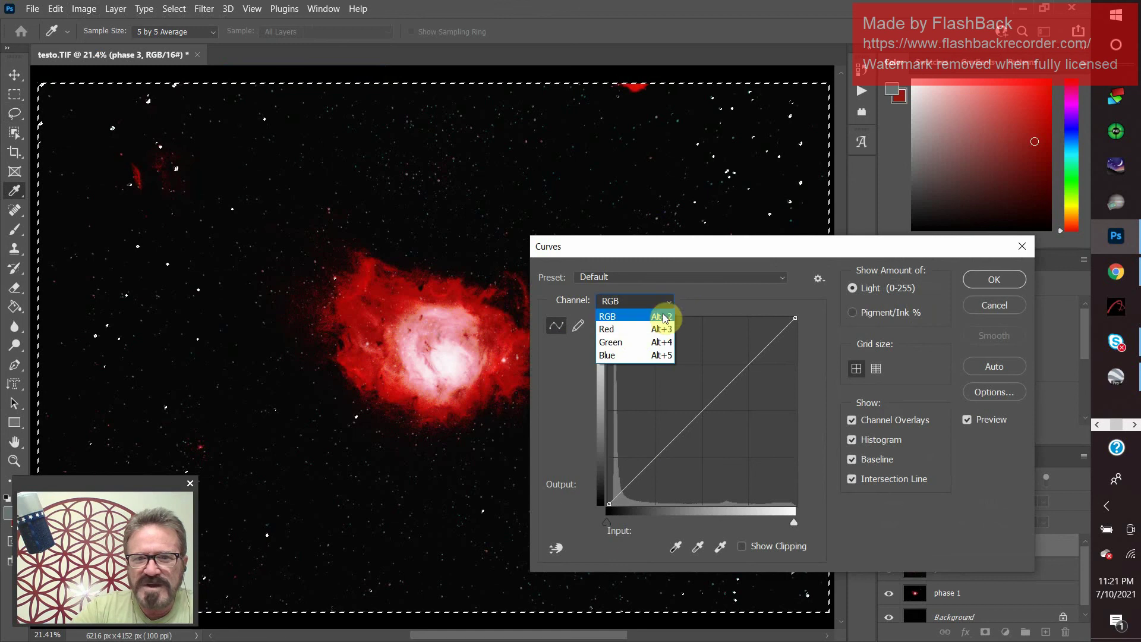
left_click(634, 325)
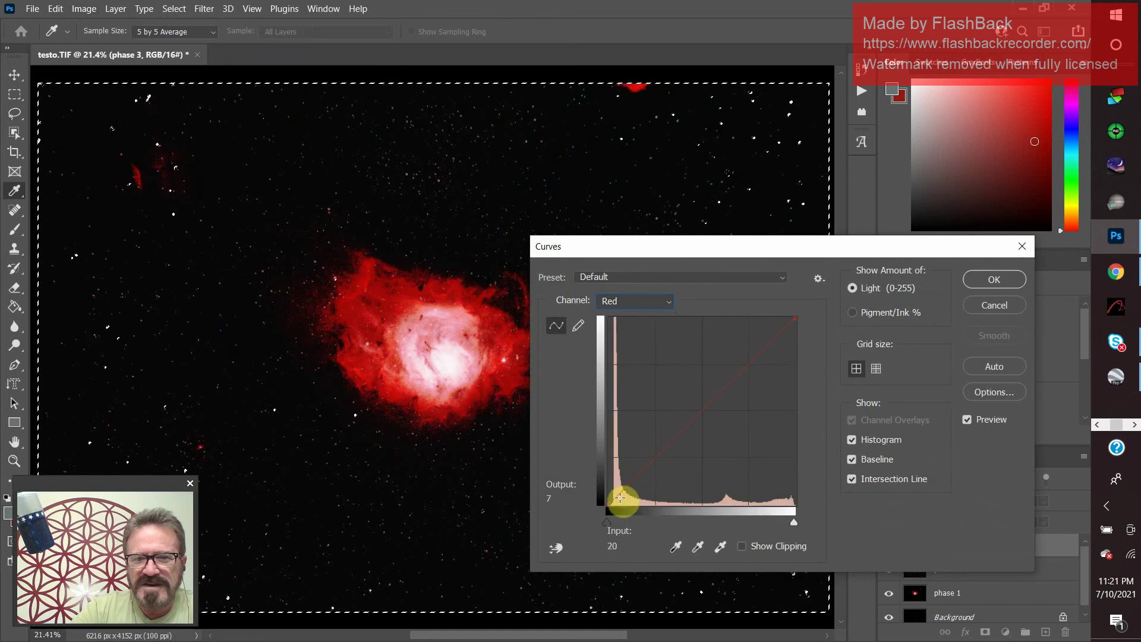
left_click_drag(617, 491, 641, 492)
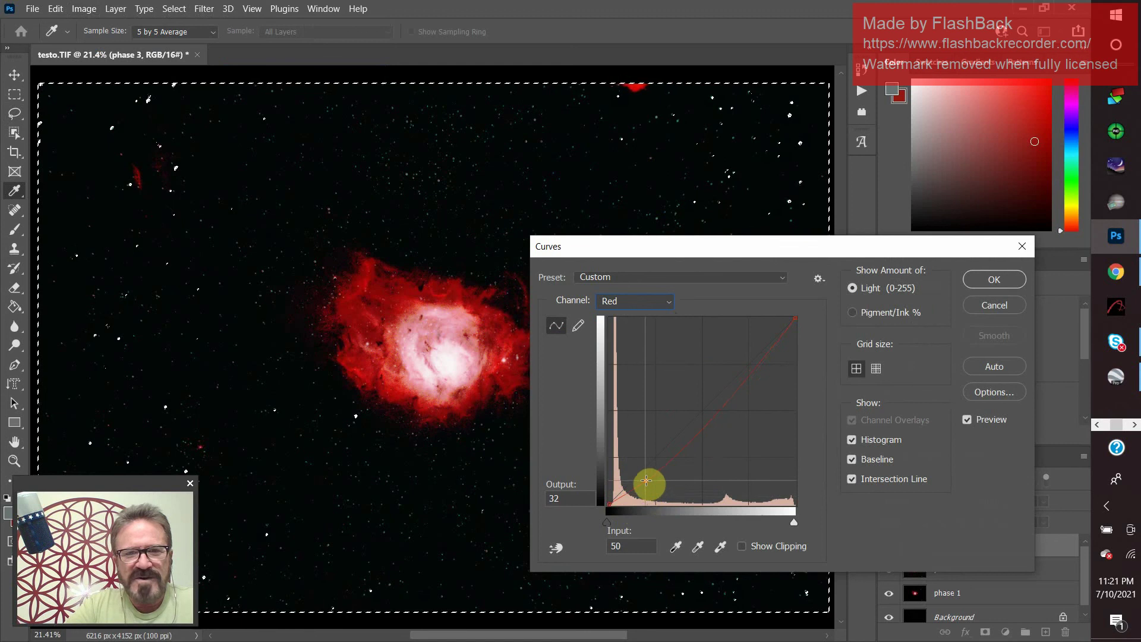
left_click_drag(646, 490, 693, 483)
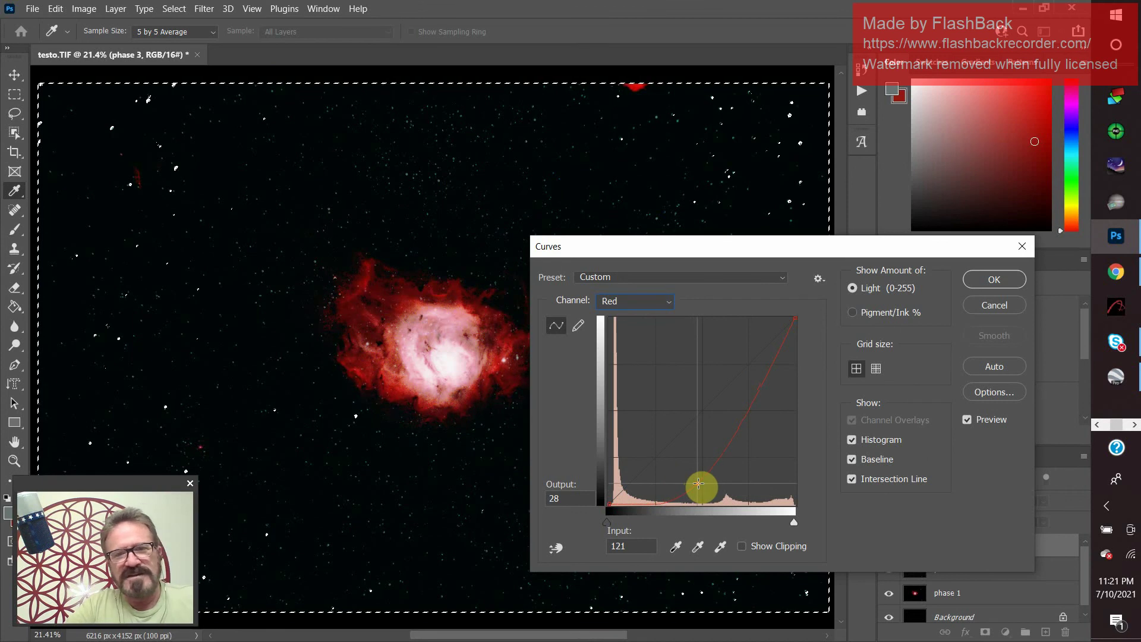
left_click_drag(698, 483, 699, 444)
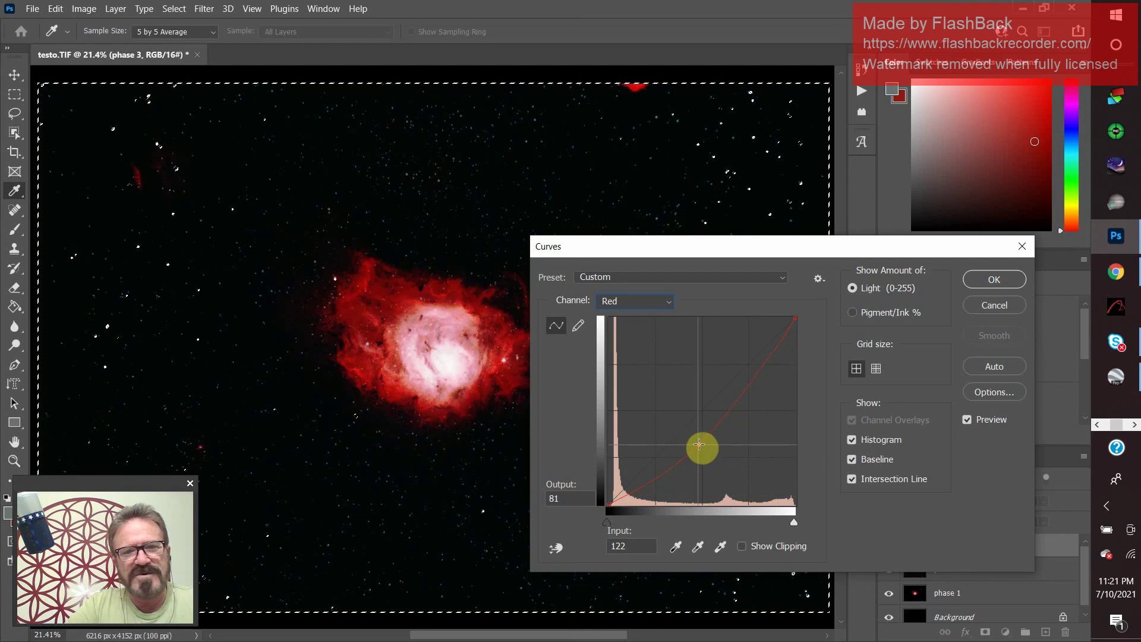
left_click(989, 277)
key("l")
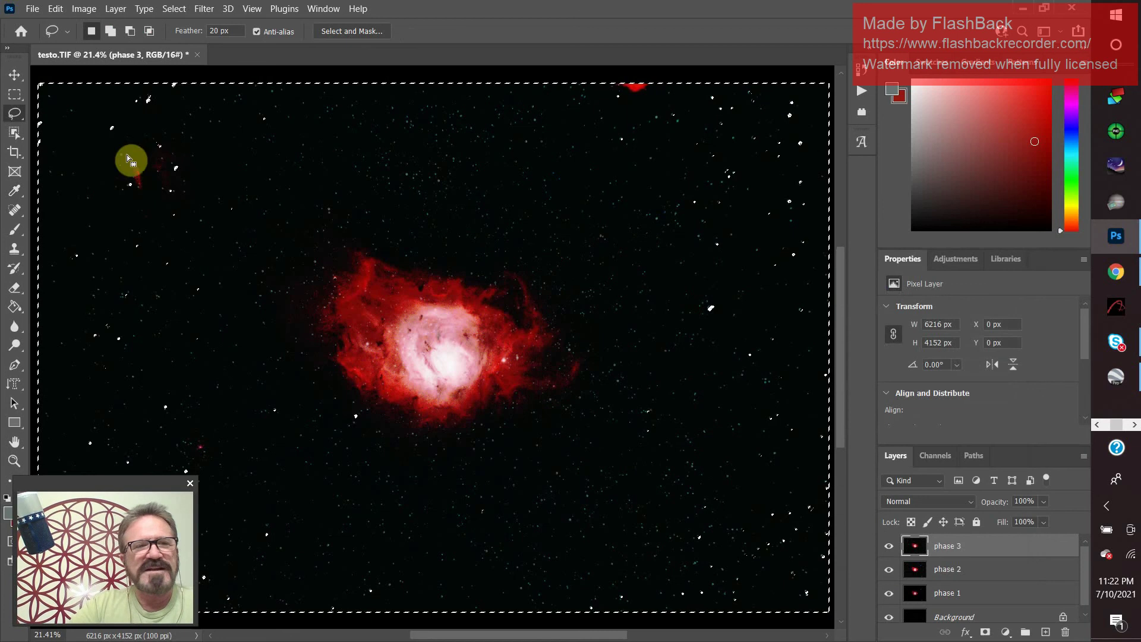
left_click(84, 9)
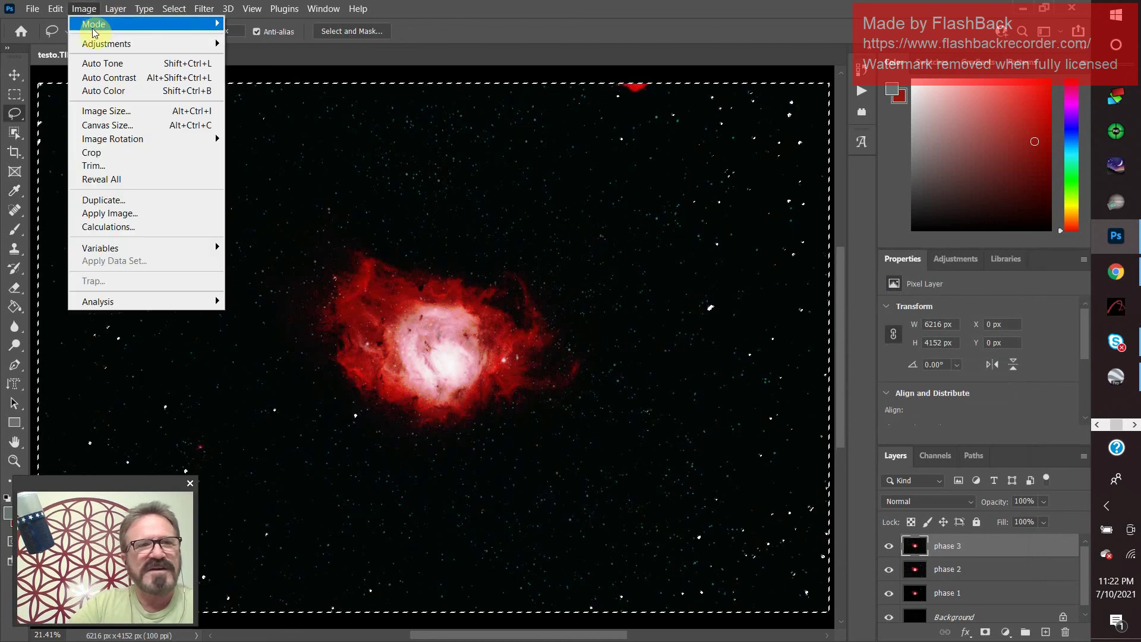
mouse_move(113, 44)
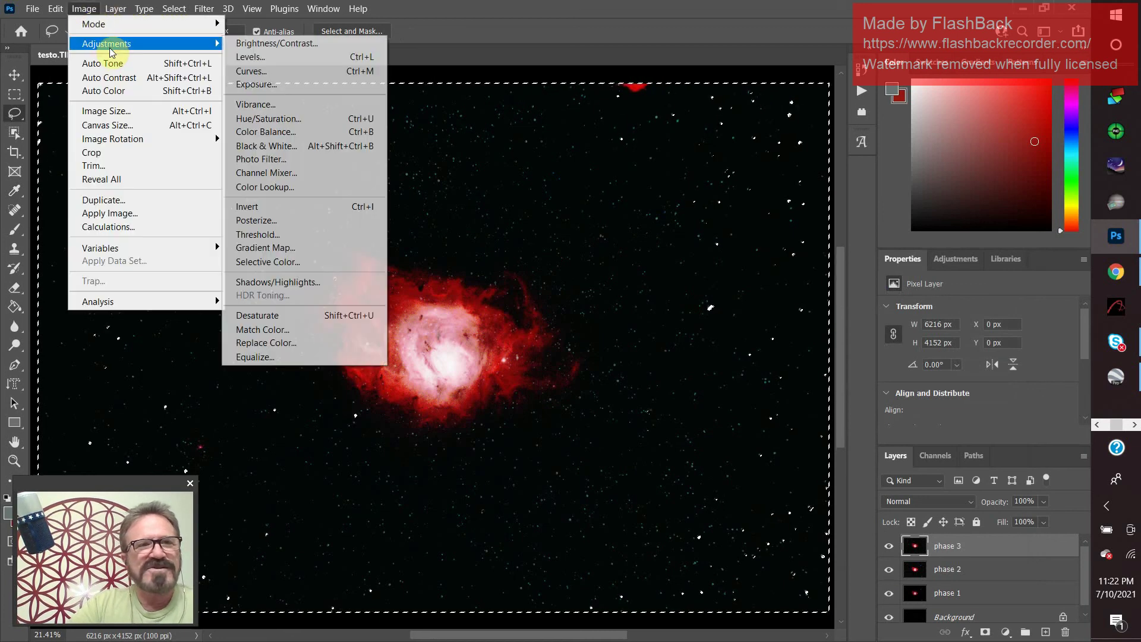
left_click(293, 76)
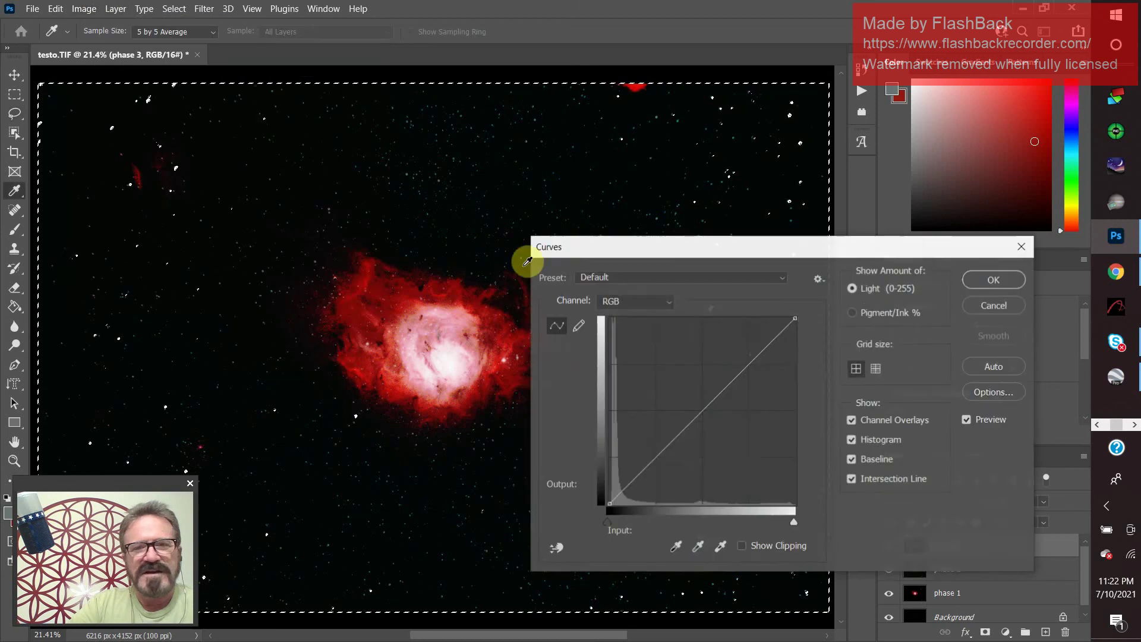
left_click(667, 304)
left_click(639, 355)
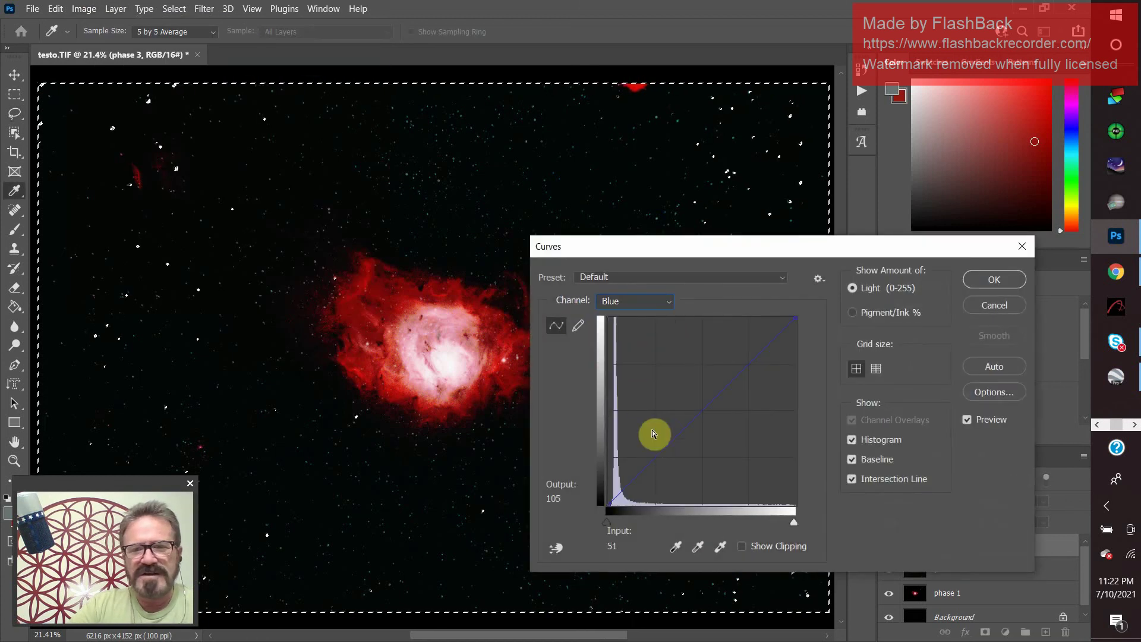
left_click_drag(679, 465, 681, 430)
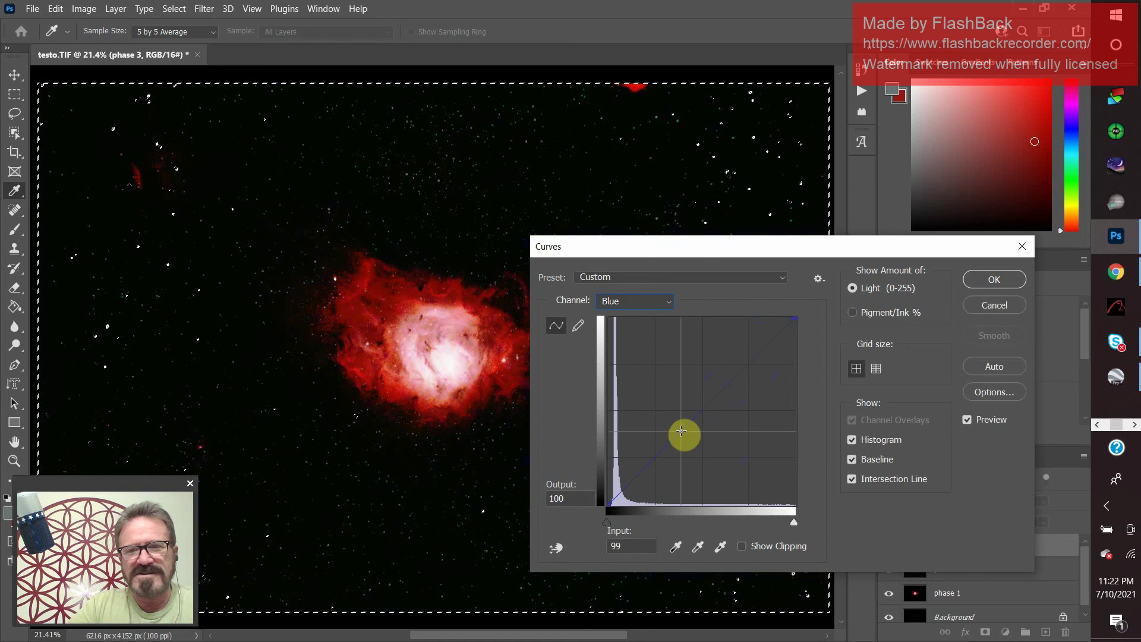
left_click(989, 305)
key("l")
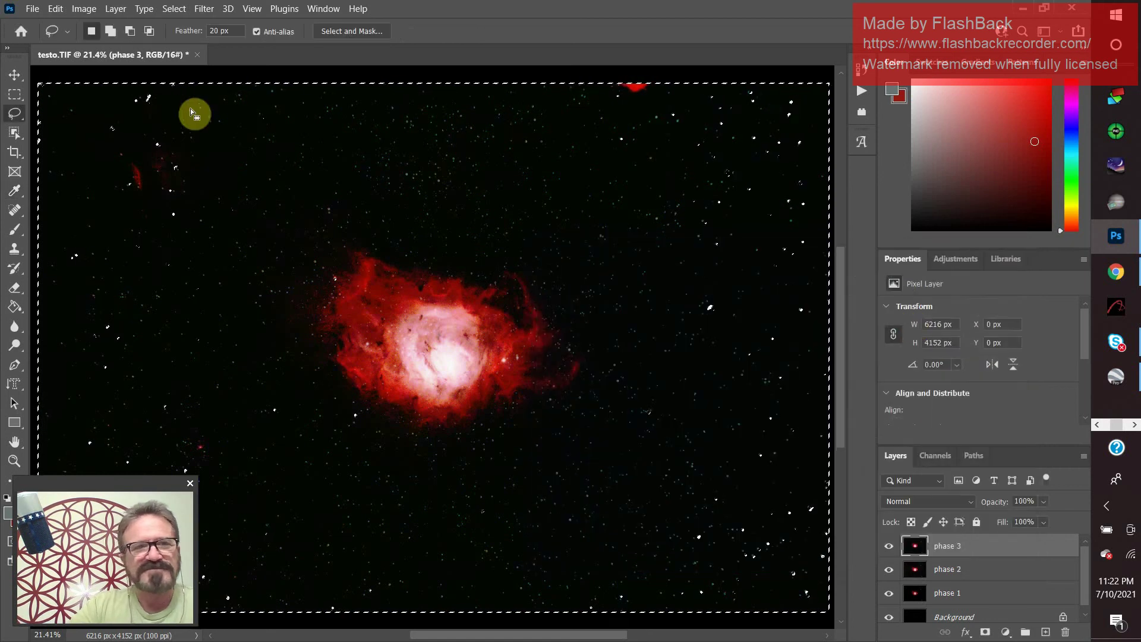
- Apply a Green curve with a slightly lifted low point and the top endpoint lowered to 242
left_click(90, 8)
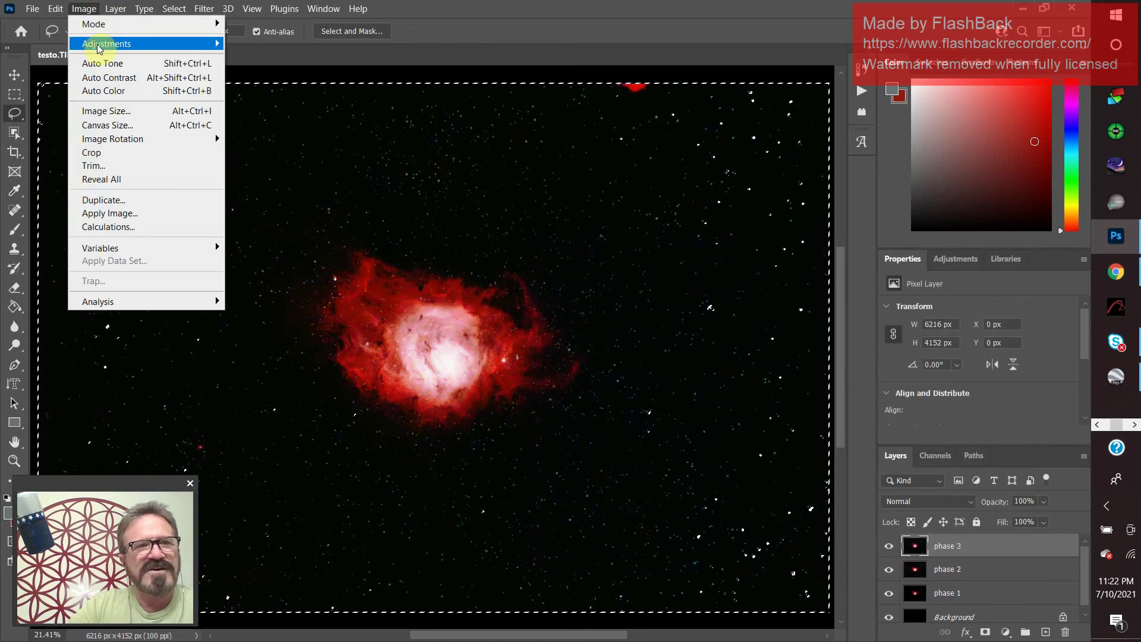
mouse_move(98, 44)
left_click(292, 71)
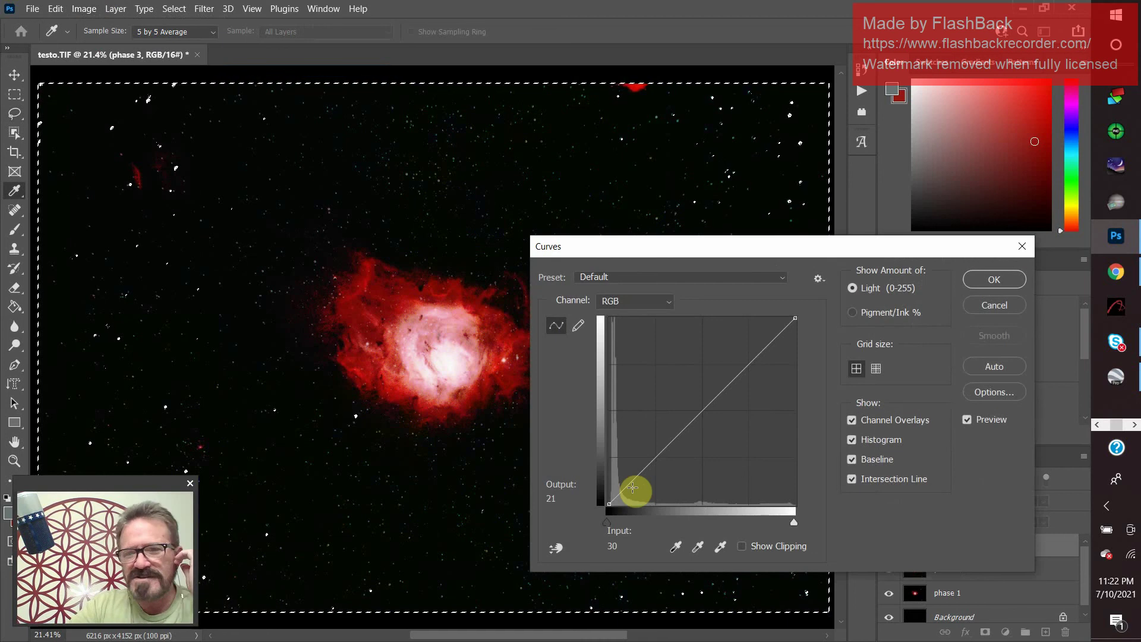
left_click(668, 306)
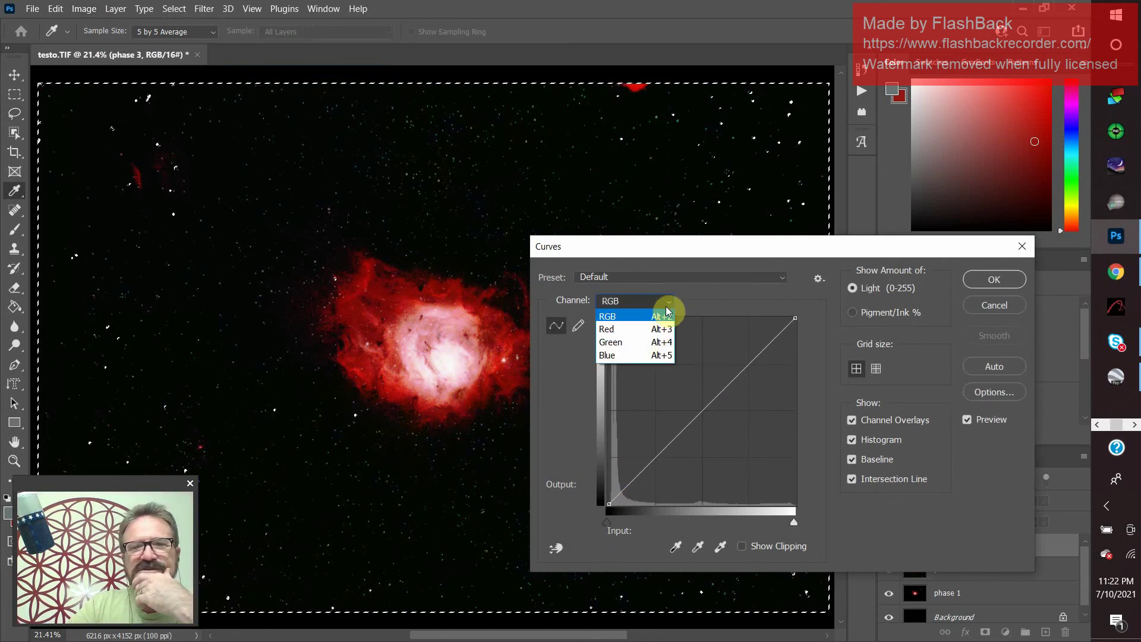
left_click(630, 348)
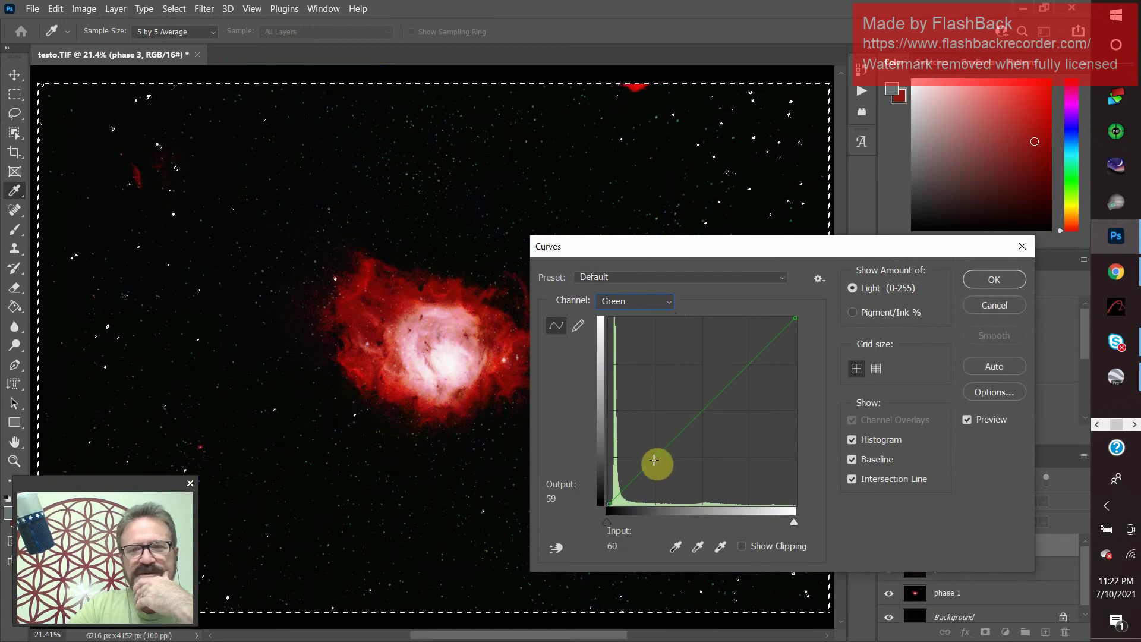
left_click_drag(655, 460, 642, 479)
mouse_move(638, 490)
left_mouse_down()
mouse_move(652, 488)
mouse_move(645, 477)
left_mouse_up()
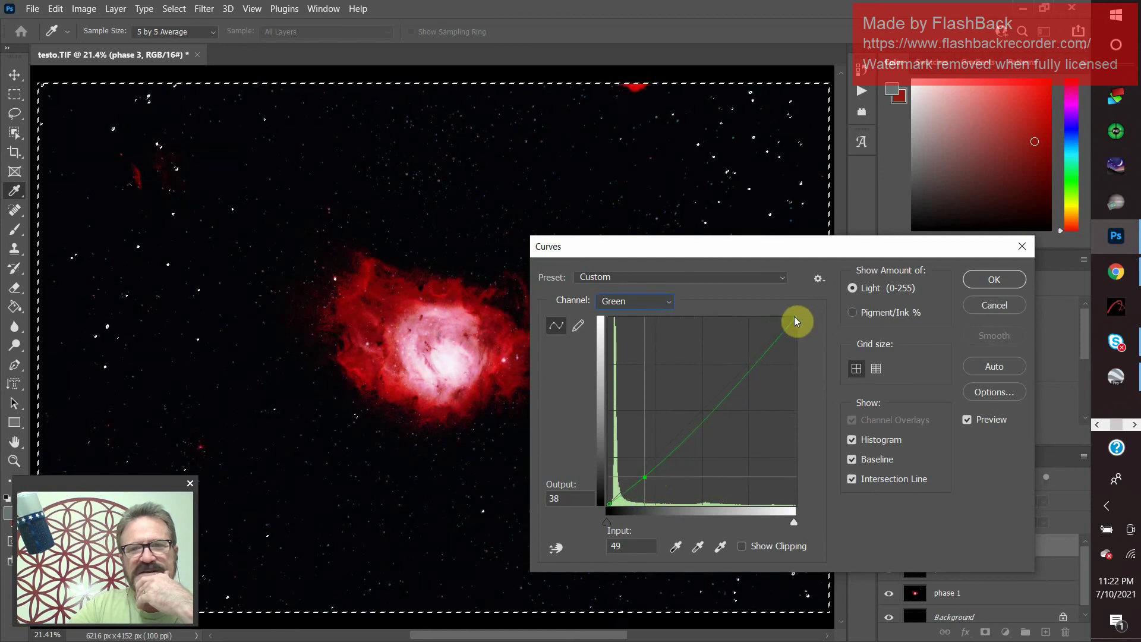
mouse_move(790, 319)
left_mouse_down()
mouse_move(811, 420)
mouse_move(799, 331)
left_mouse_up()
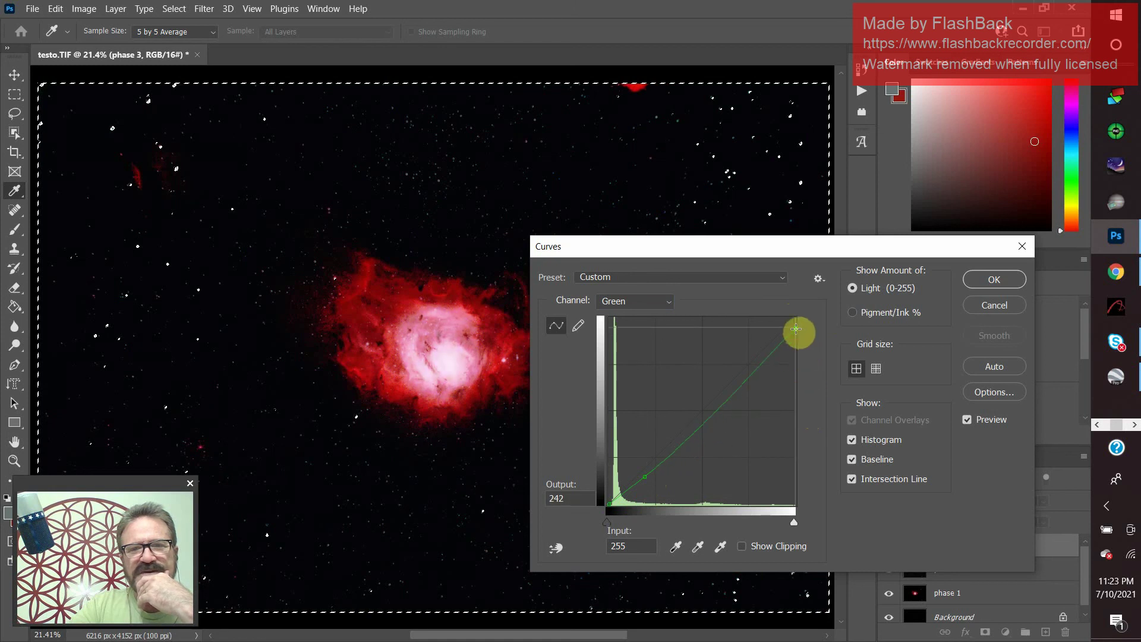
left_click(998, 299)
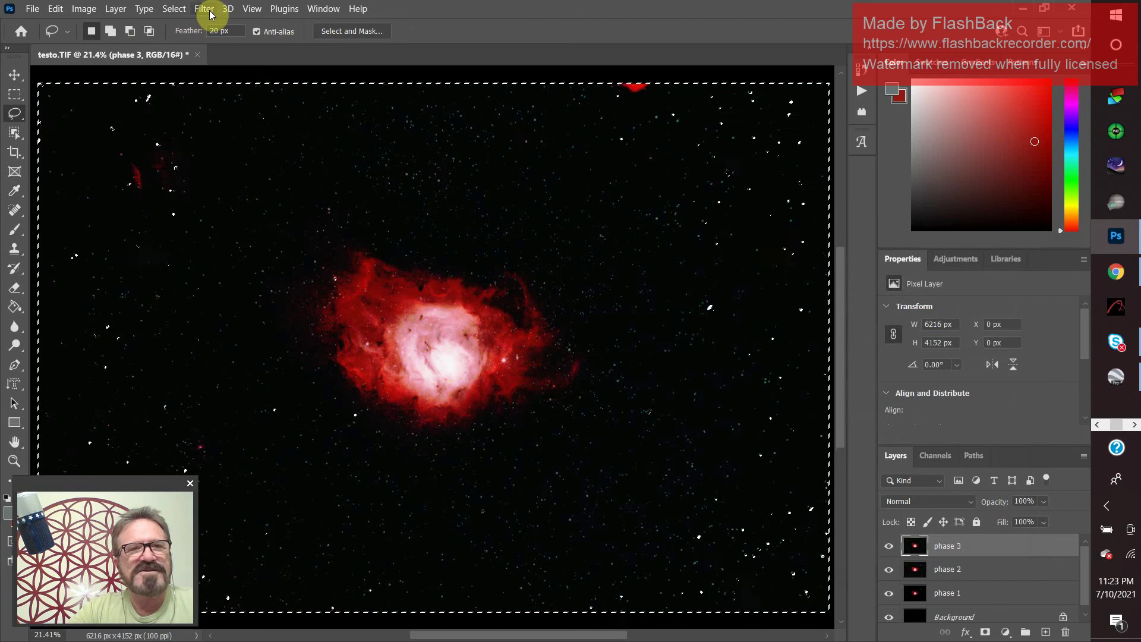
- Clear the active selection with Select > Deselect
left_click(182, 11)
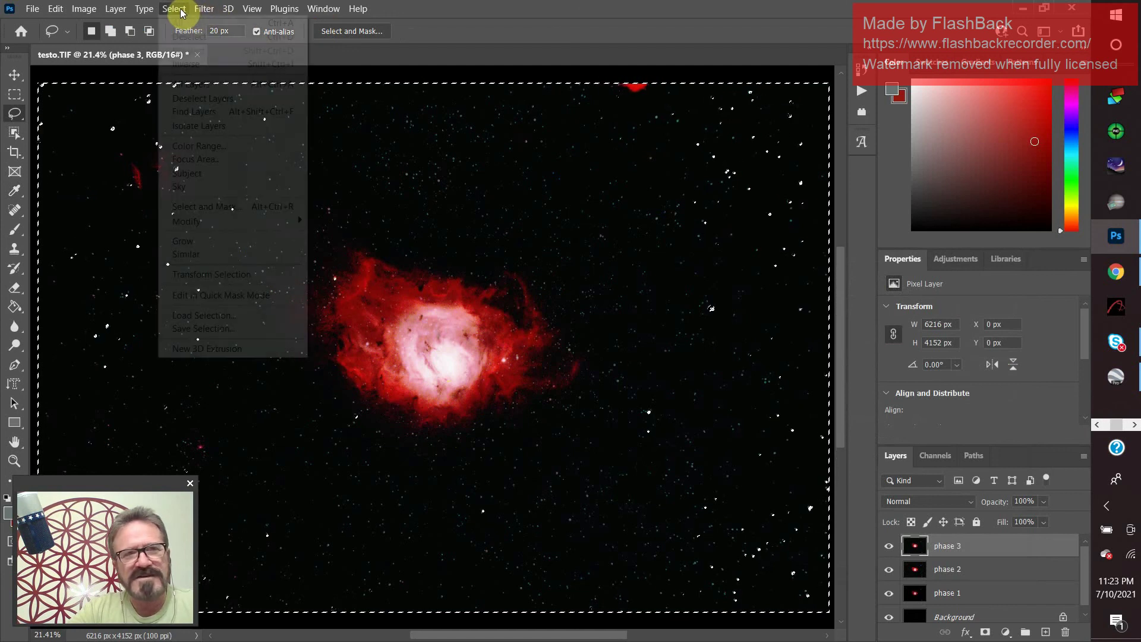
left_click(189, 37)
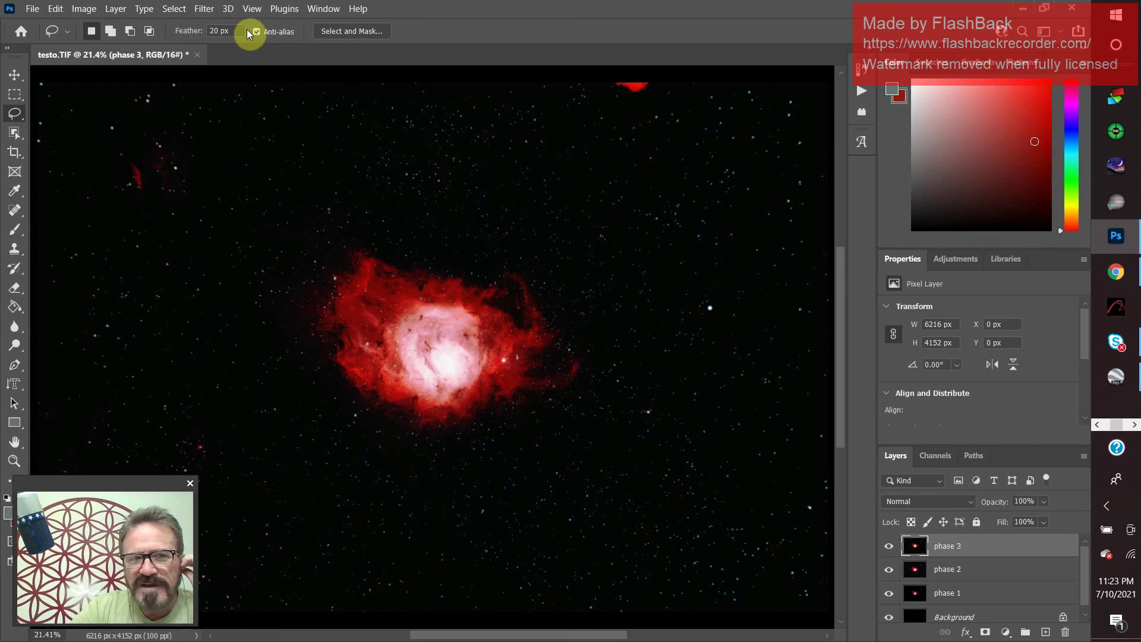
- Launch Filter > ProDigital Software > StarSpikes Pro 4 on the nebula image
left_click(202, 9)
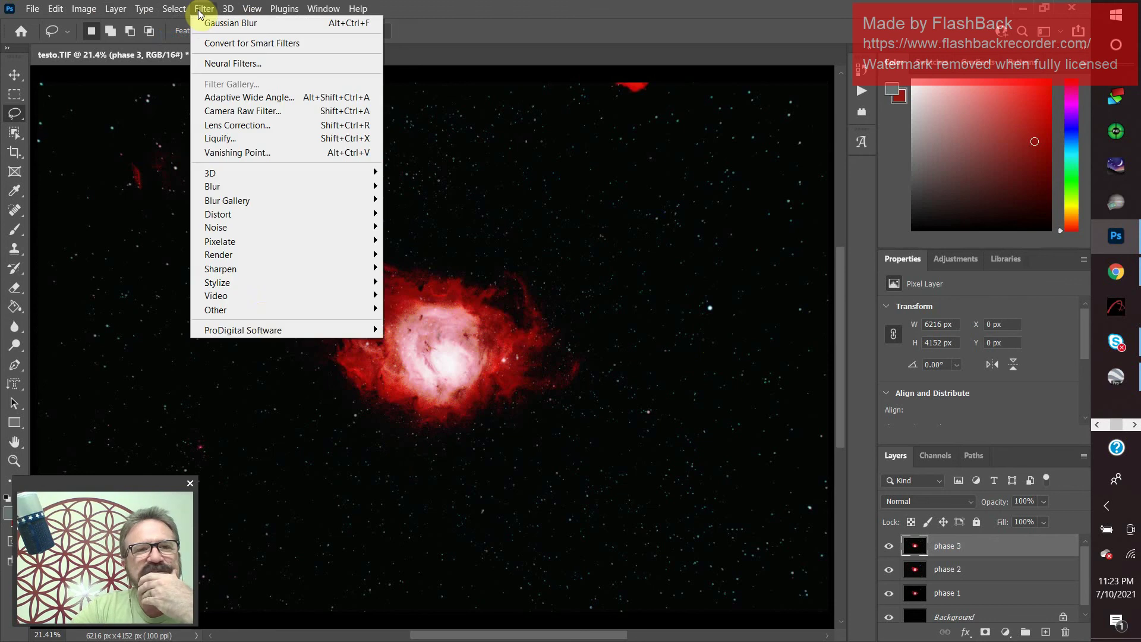
mouse_move(249, 331)
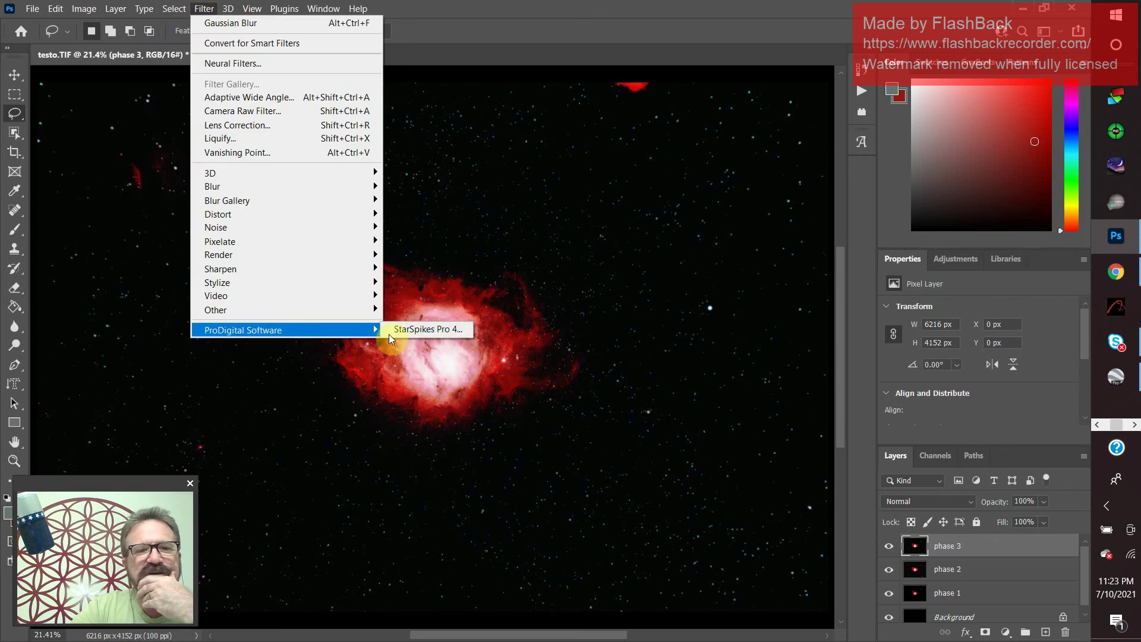
left_click(418, 330)
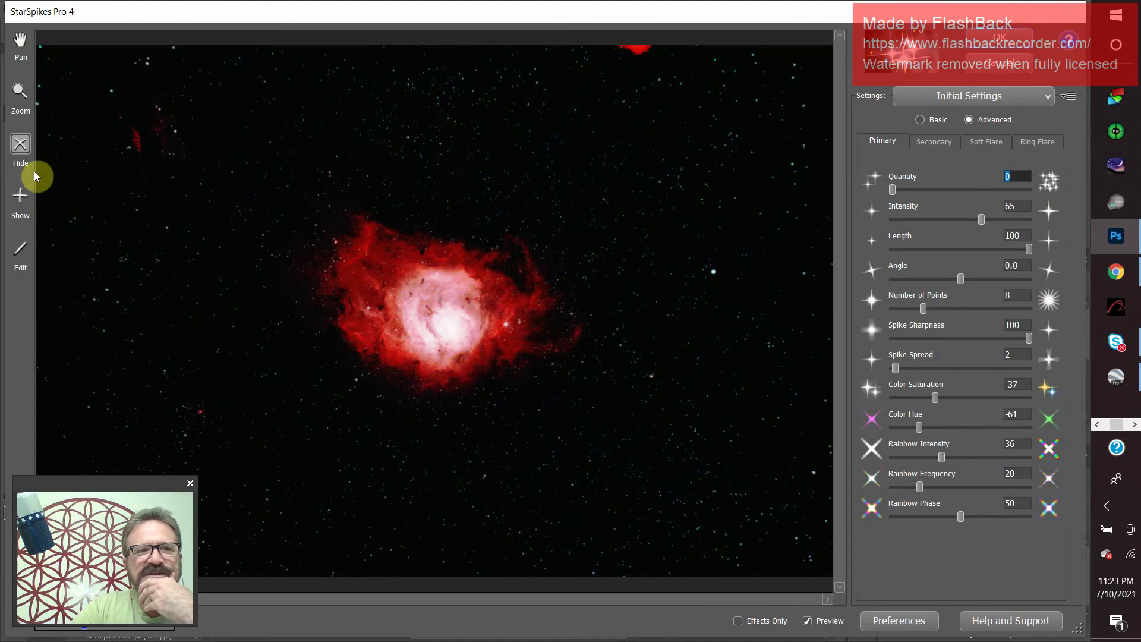
- Mark the bright star right of the nebula for spikes, with intensity 72 and quantity 7
left_click(21, 204)
left_click_drag(698, 260, 728, 273)
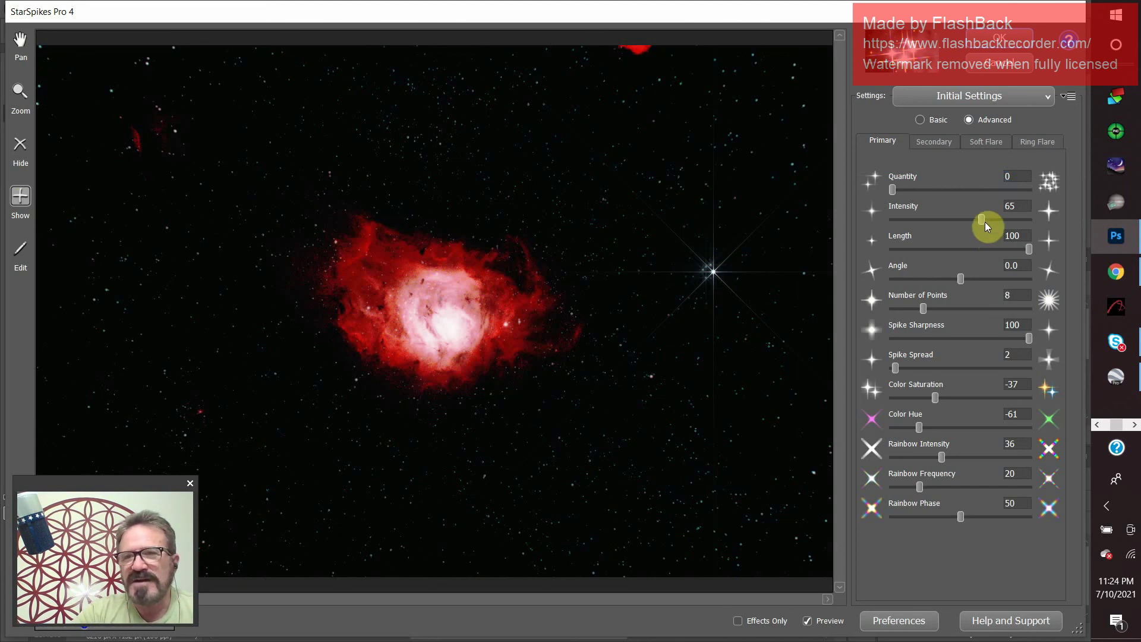
left_click_drag(981, 221, 991, 222)
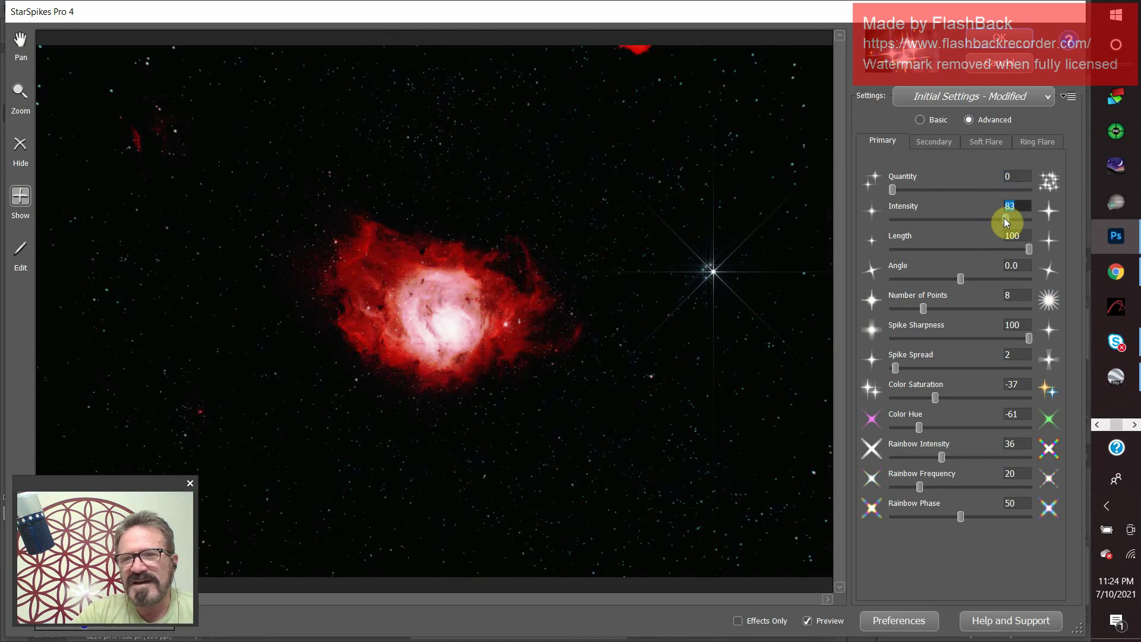
mouse_move(1003, 217)
left_mouse_down()
mouse_move(946, 227)
mouse_move(990, 226)
left_mouse_up()
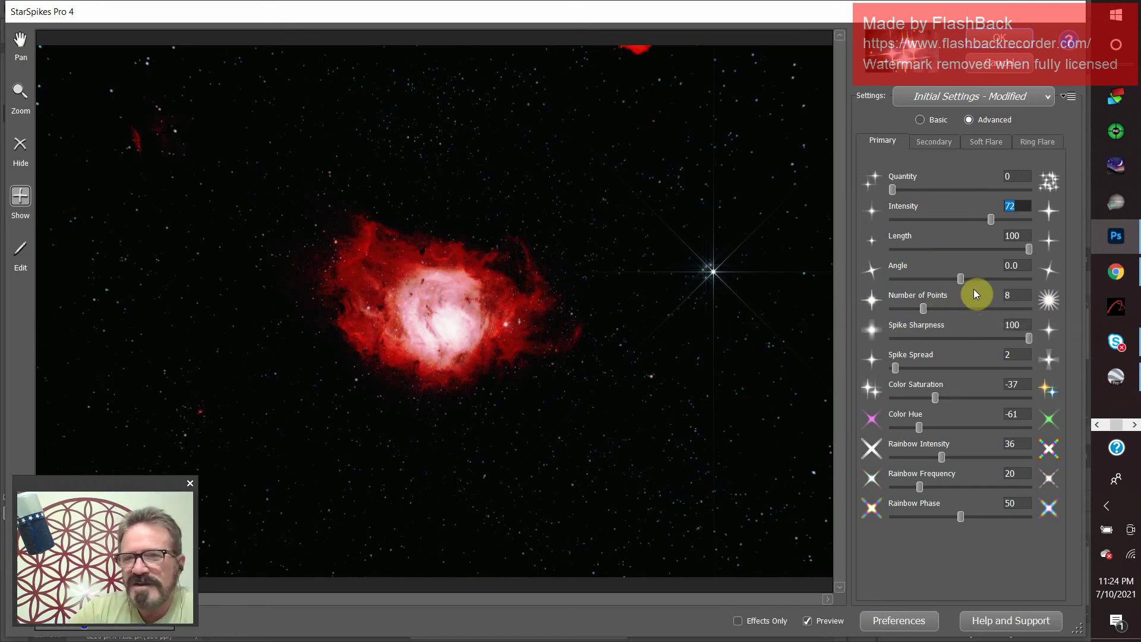
left_click(896, 191)
mouse_move(897, 191)
left_mouse_down()
mouse_move(922, 192)
mouse_move(883, 196)
mouse_move(901, 190)
left_mouse_up()
- Reset the automatic spike quantity to 0 and hide spikes on the bright star
left_click(921, 120)
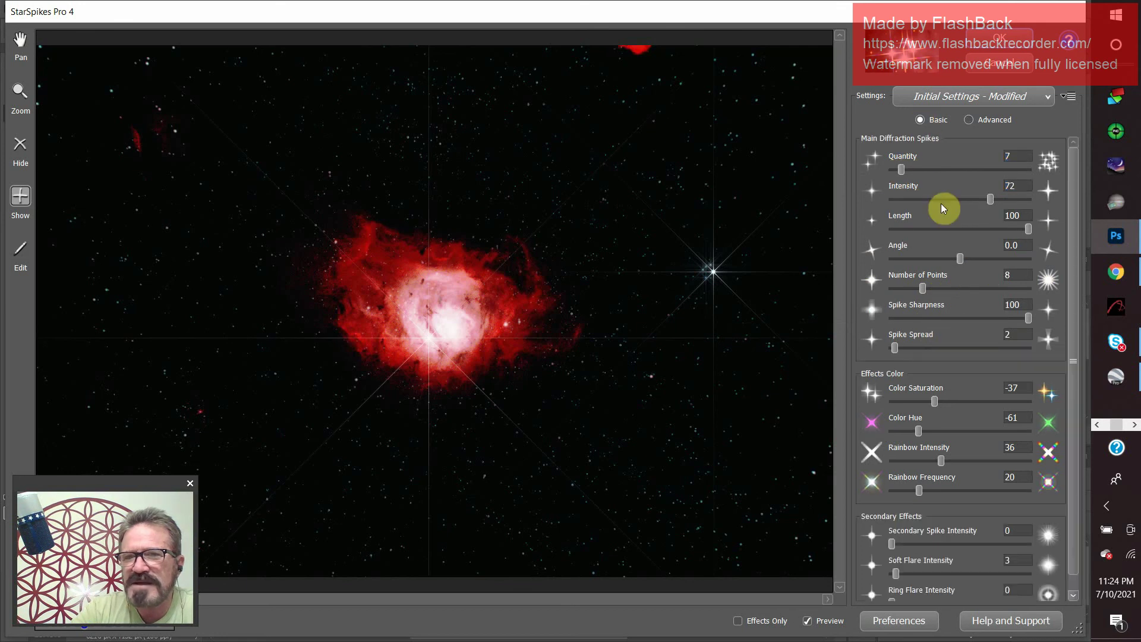
left_click(901, 171)
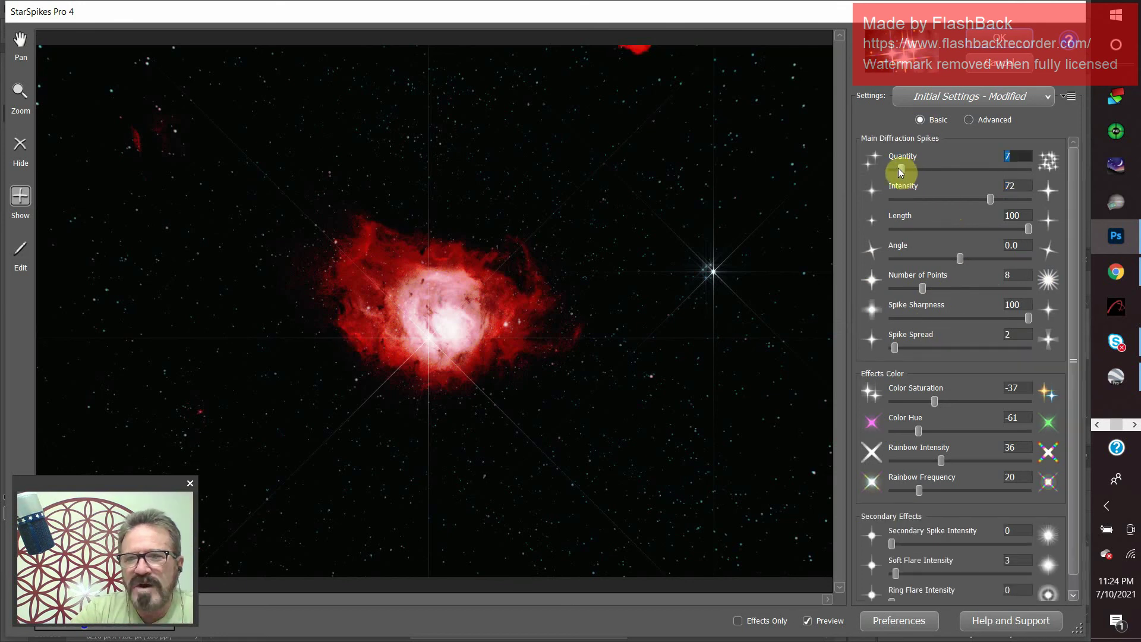
left_click_drag(898, 172, 893, 173)
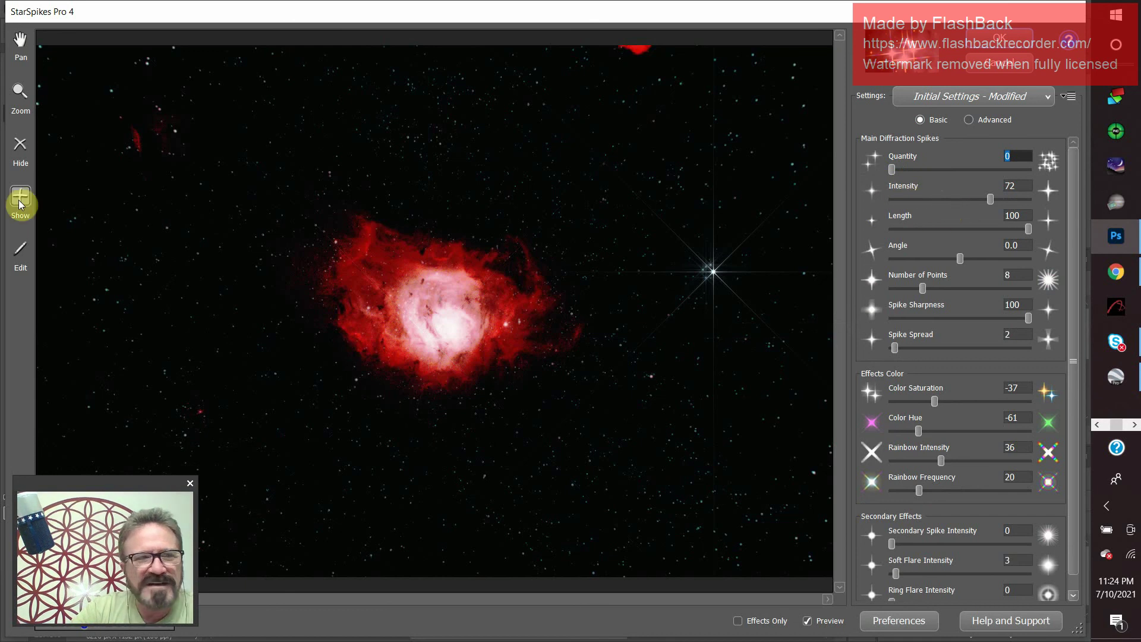
left_click(20, 144)
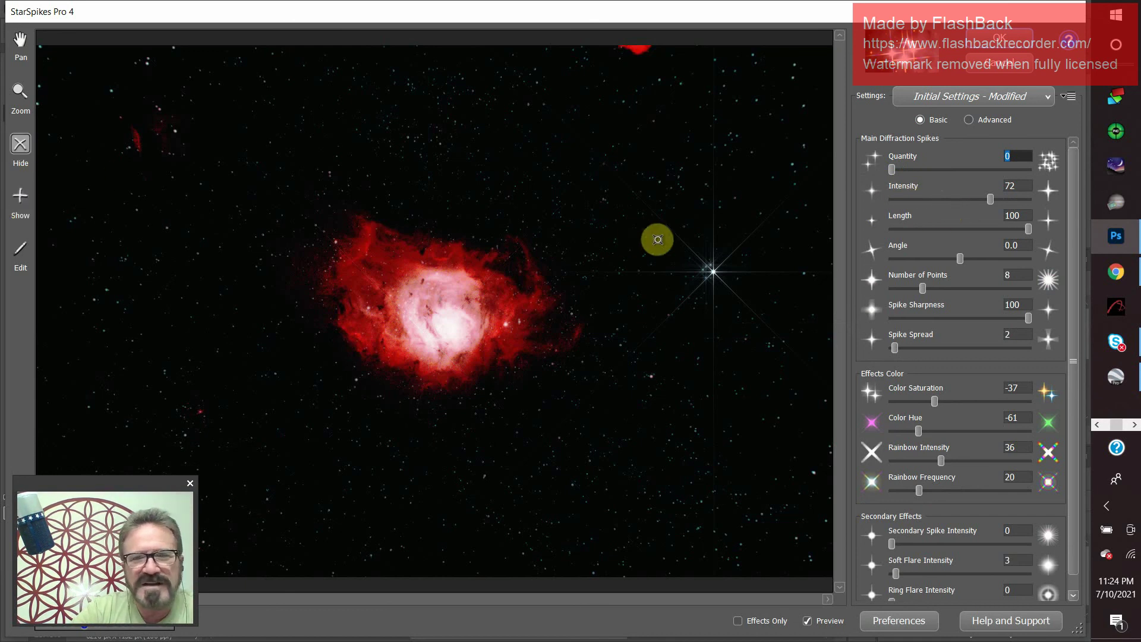
left_click_drag(683, 240, 739, 299)
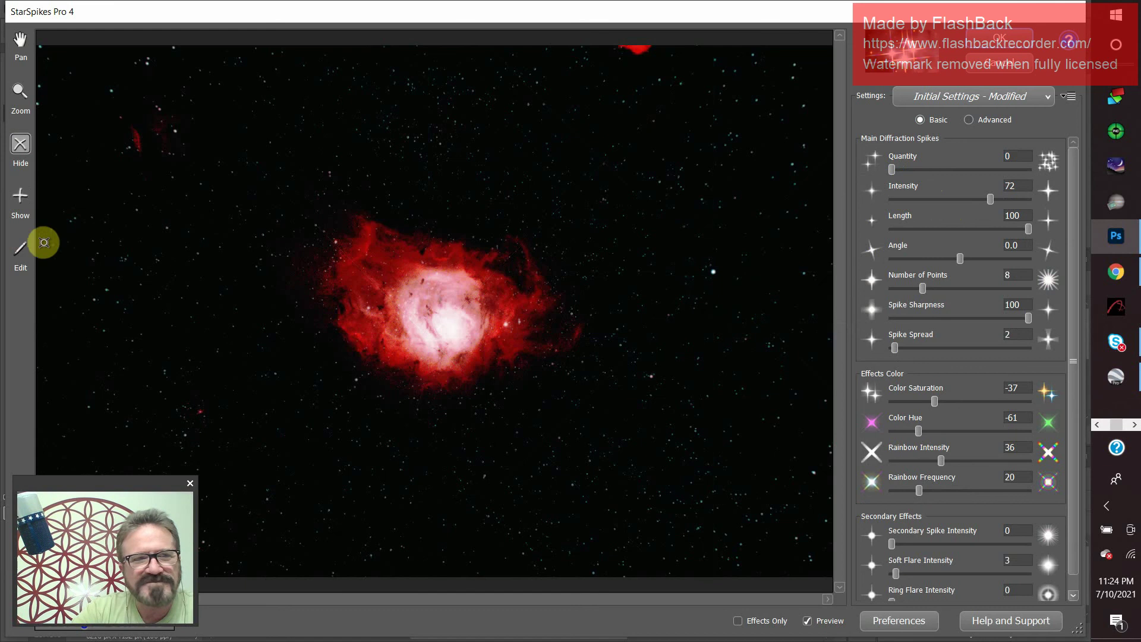
- Add spikes to two stars: 16 points, length 44, angle -47, intensity 23, quantity 5
left_click(20, 200)
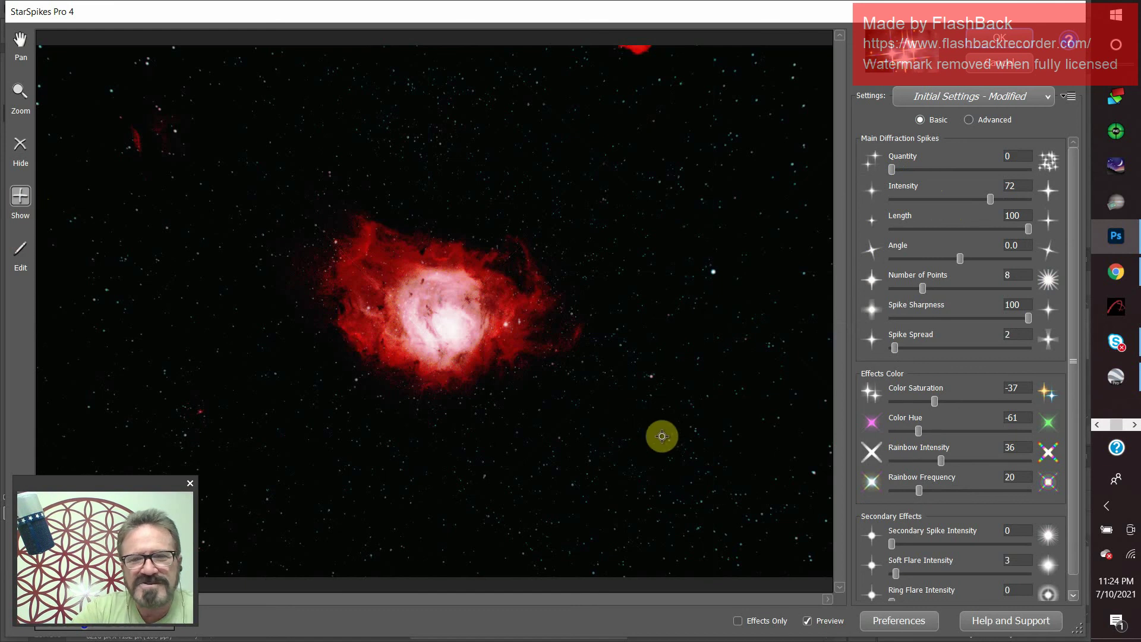
left_click_drag(641, 362, 678, 392)
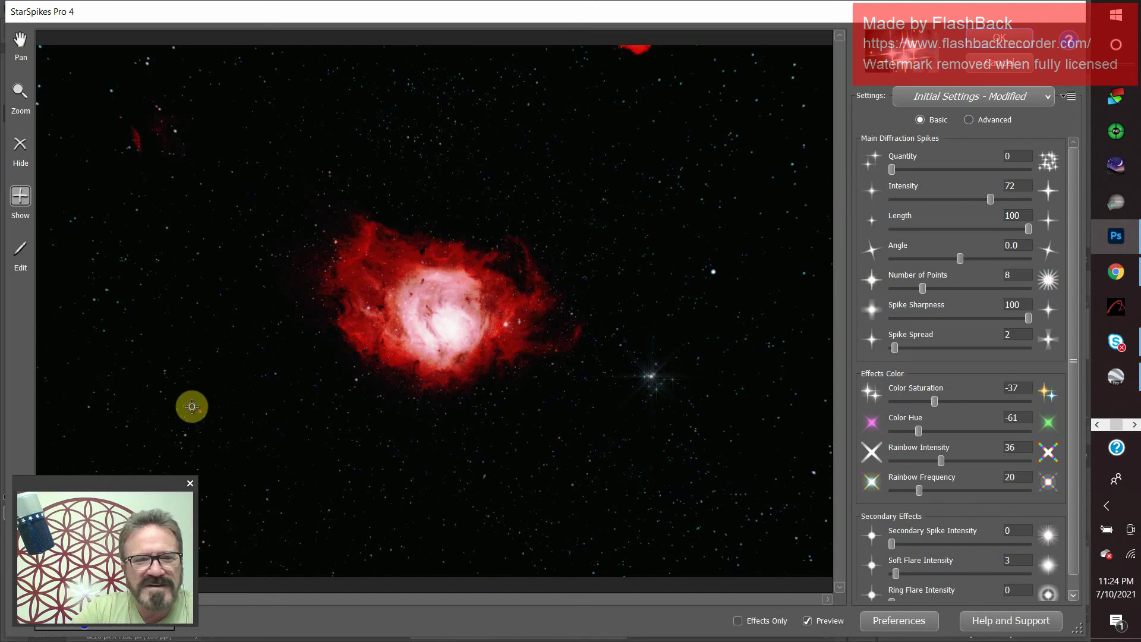
left_click_drag(192, 406, 208, 415)
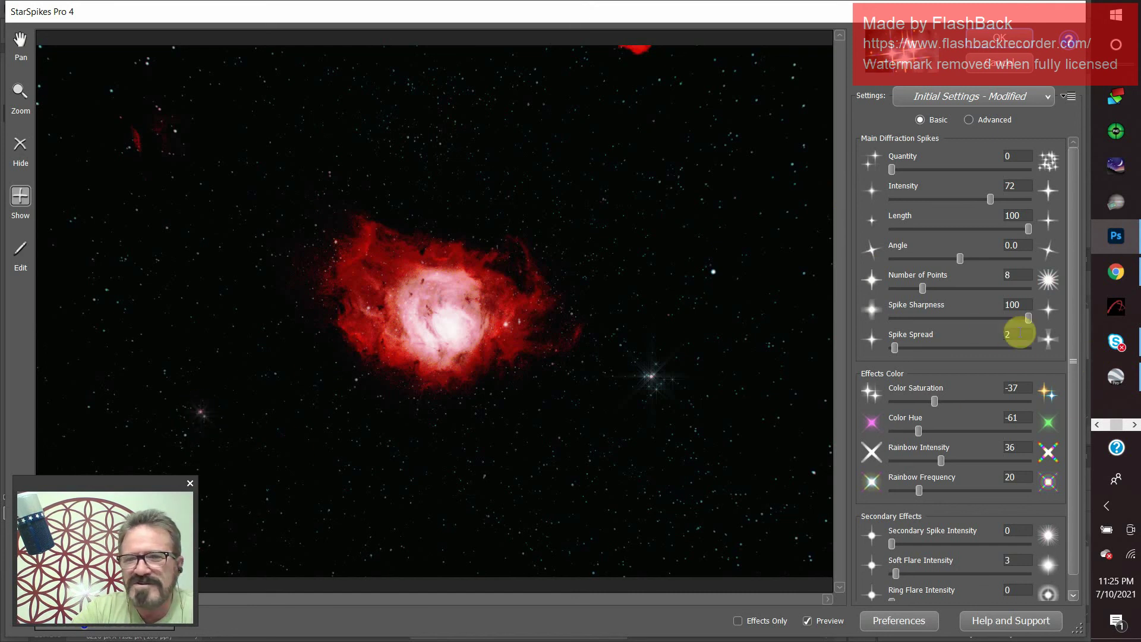
mouse_move(936, 286)
left_mouse_down()
mouse_move(915, 288)
mouse_move(955, 290)
left_mouse_up()
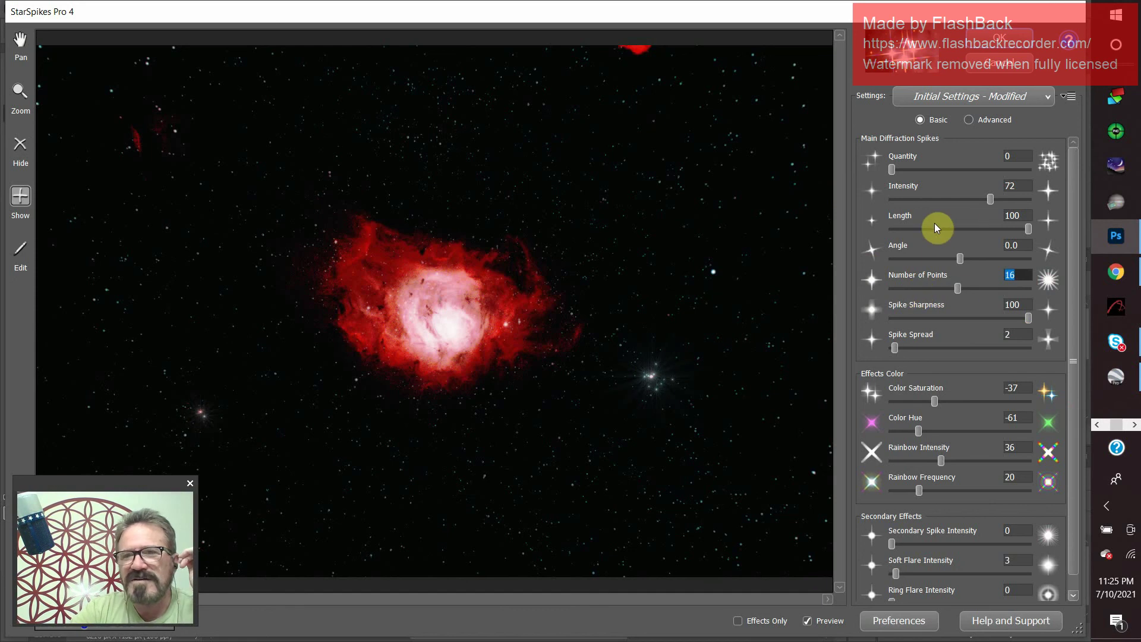
left_click_drag(1028, 230, 944, 265)
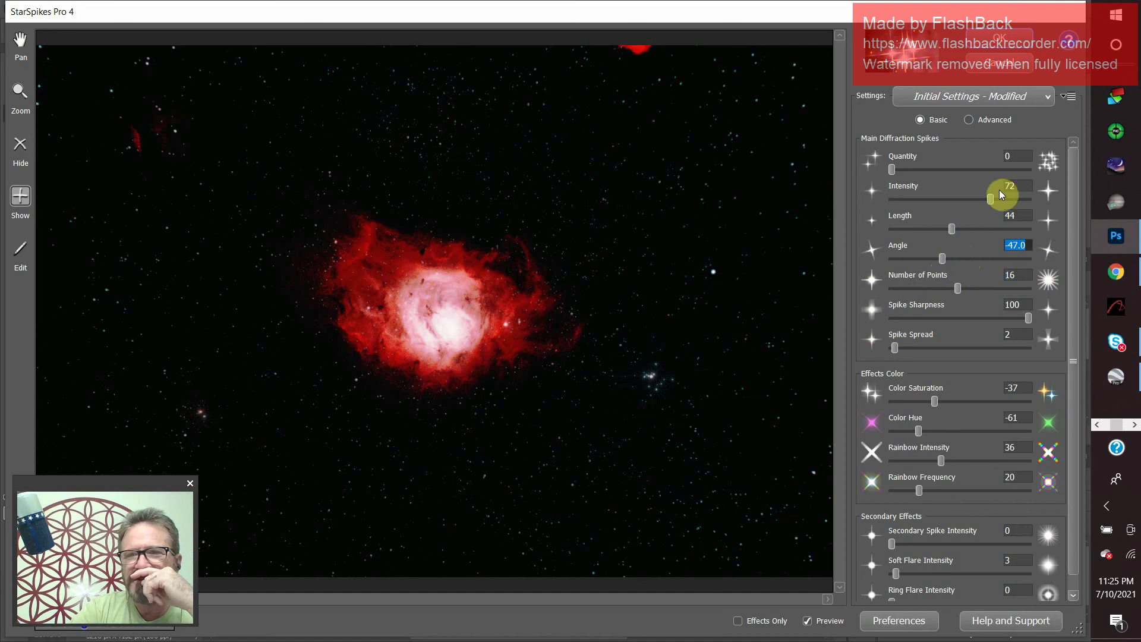
left_click_drag(990, 204, 924, 208)
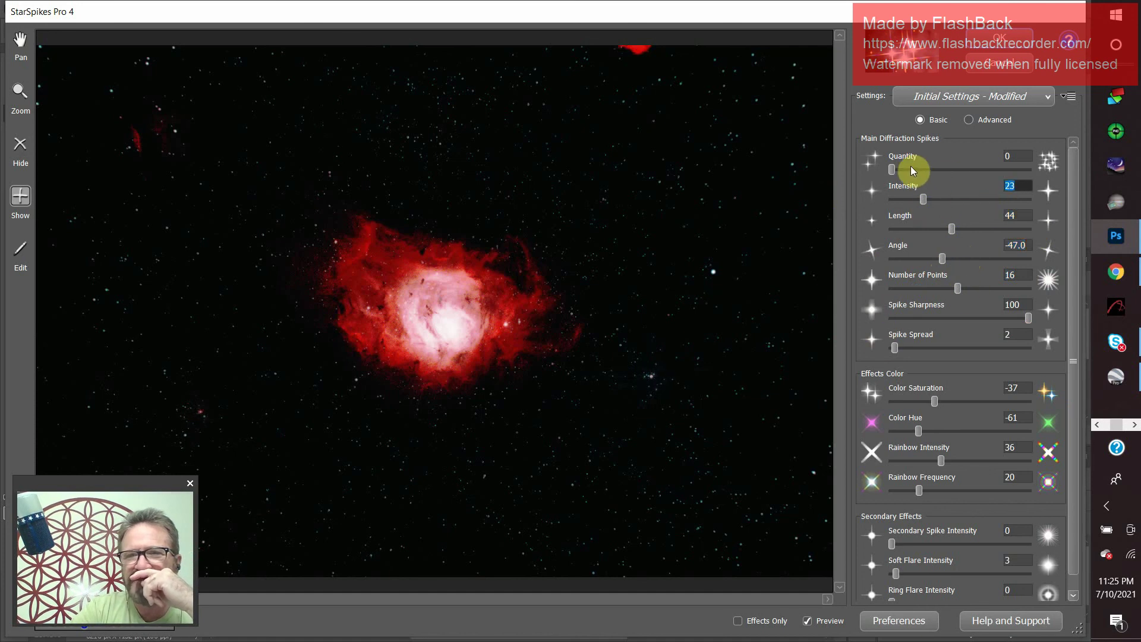
mouse_move(890, 171)
left_mouse_down()
mouse_move(910, 172)
mouse_move(897, 176)
left_mouse_up()
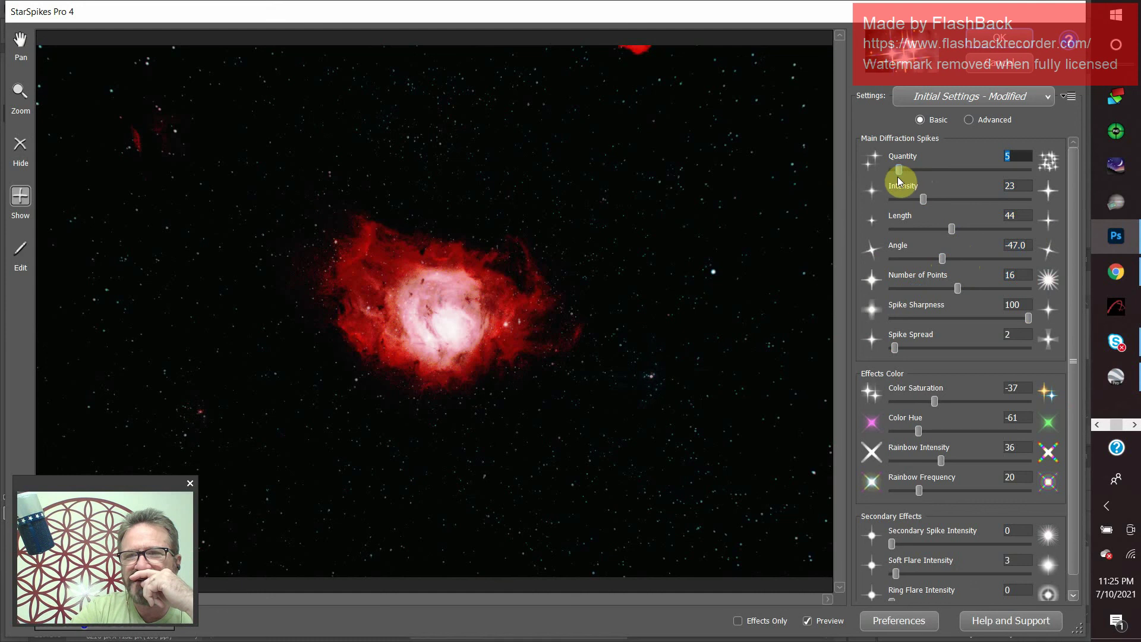
left_click(970, 119)
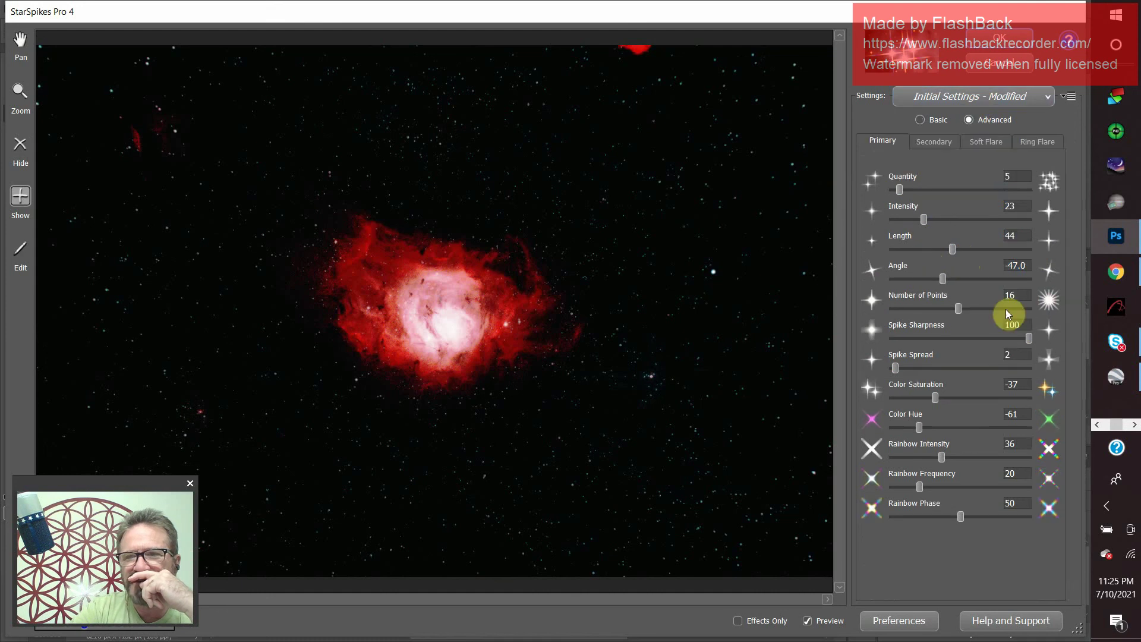
- Restyle the spikes to 1 point, length 20, intensity 47, sharpness 27 and quantity 4
left_click(24, 199)
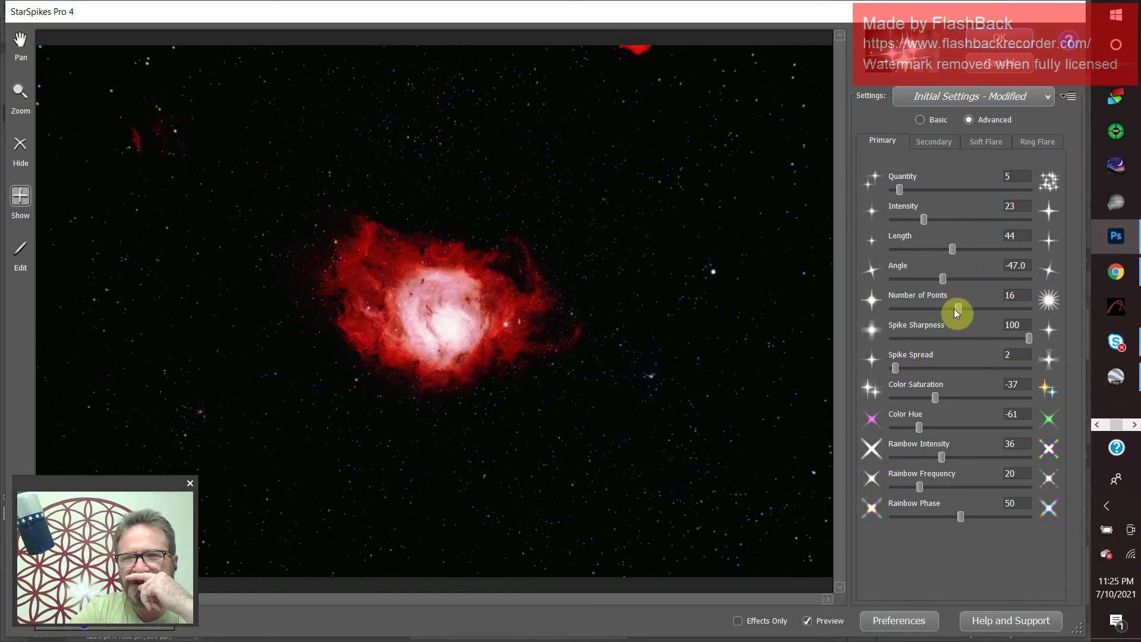
left_click_drag(957, 309, 894, 327)
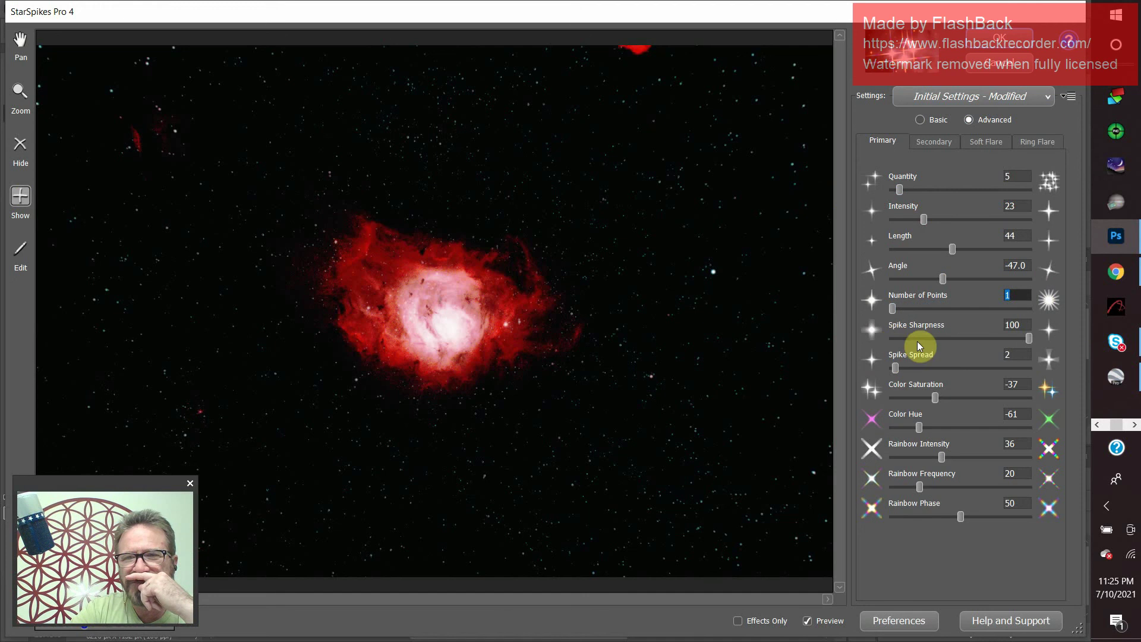
left_click_drag(1027, 339, 903, 353)
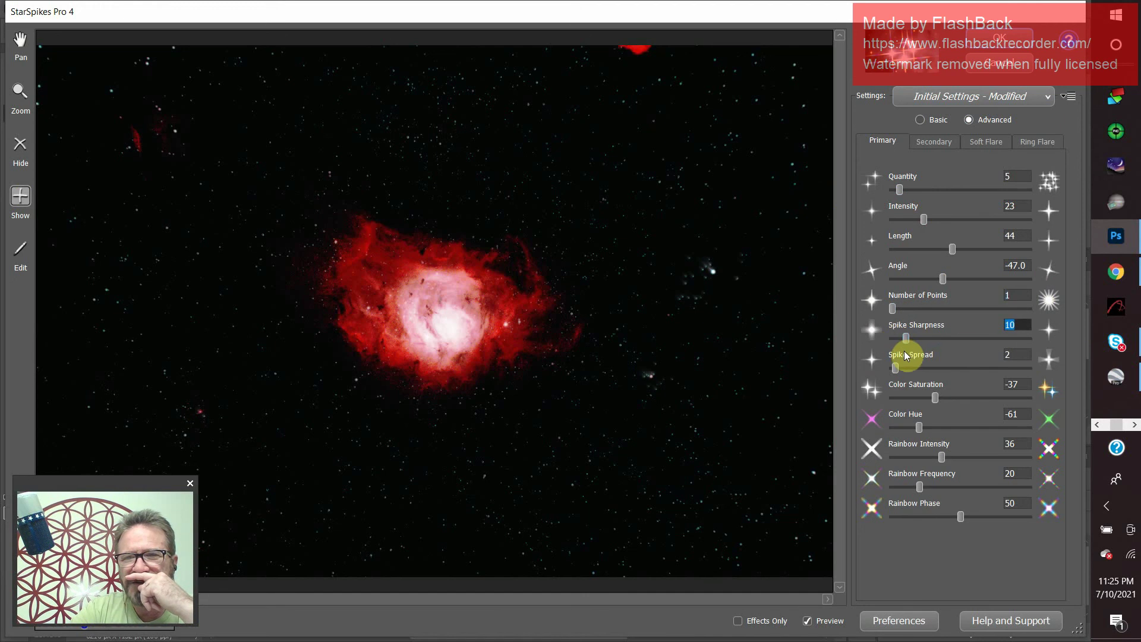
left_click_drag(962, 250, 920, 257)
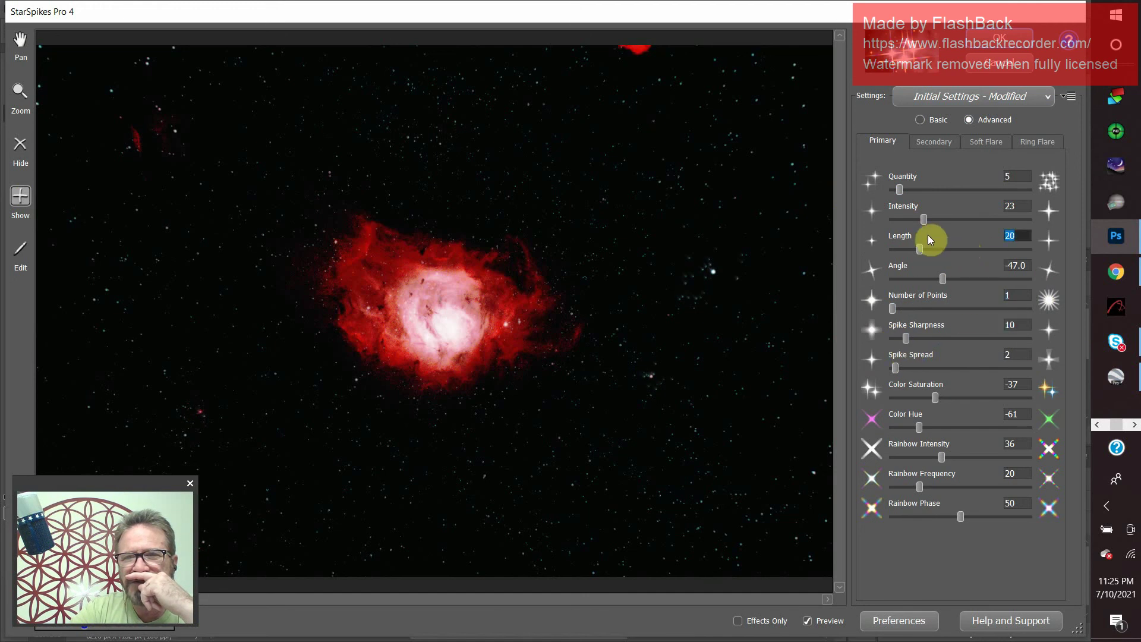
mouse_move(921, 216)
left_mouse_down()
mouse_move(891, 223)
mouse_move(1019, 219)
mouse_move(933, 226)
left_mouse_up()
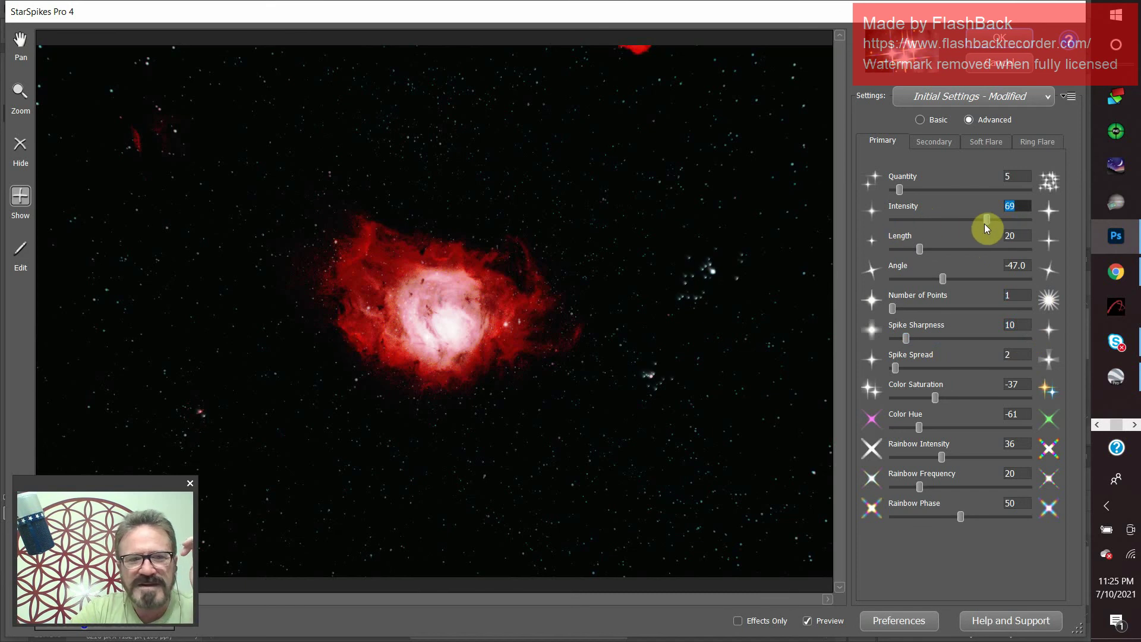
left_click_drag(1016, 228, 955, 237)
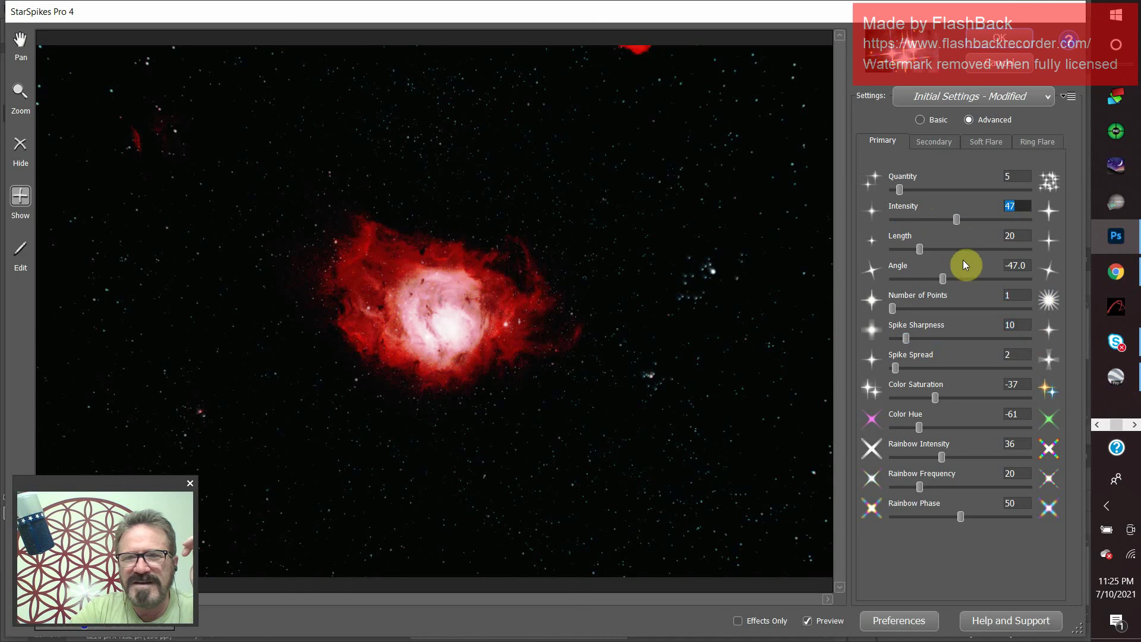
left_click(899, 190)
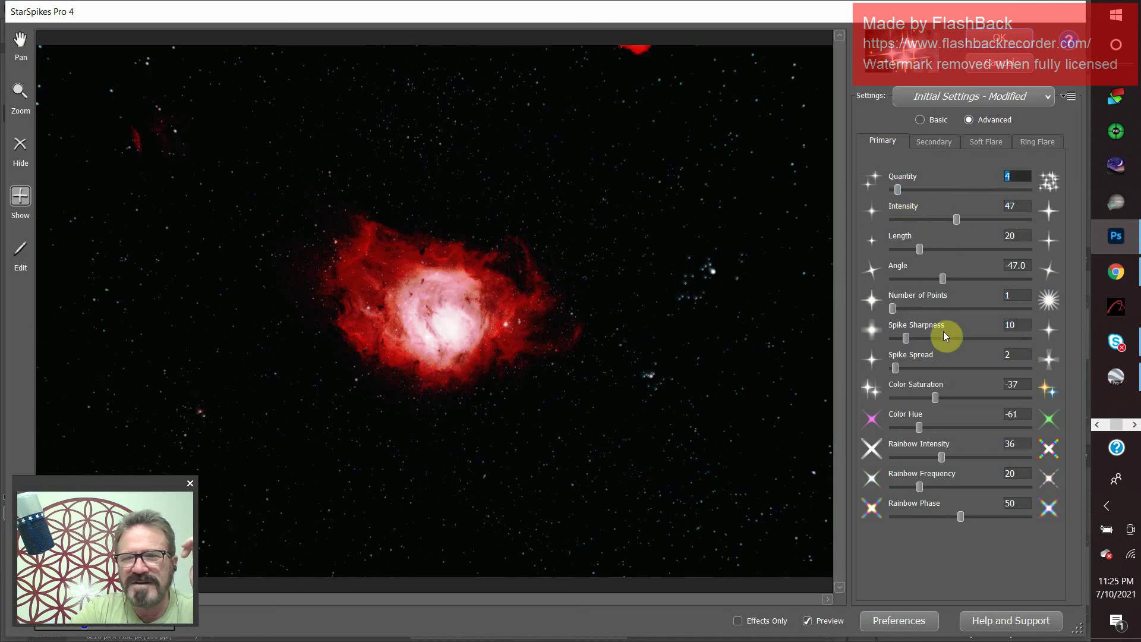
left_click_drag(909, 341, 922, 369)
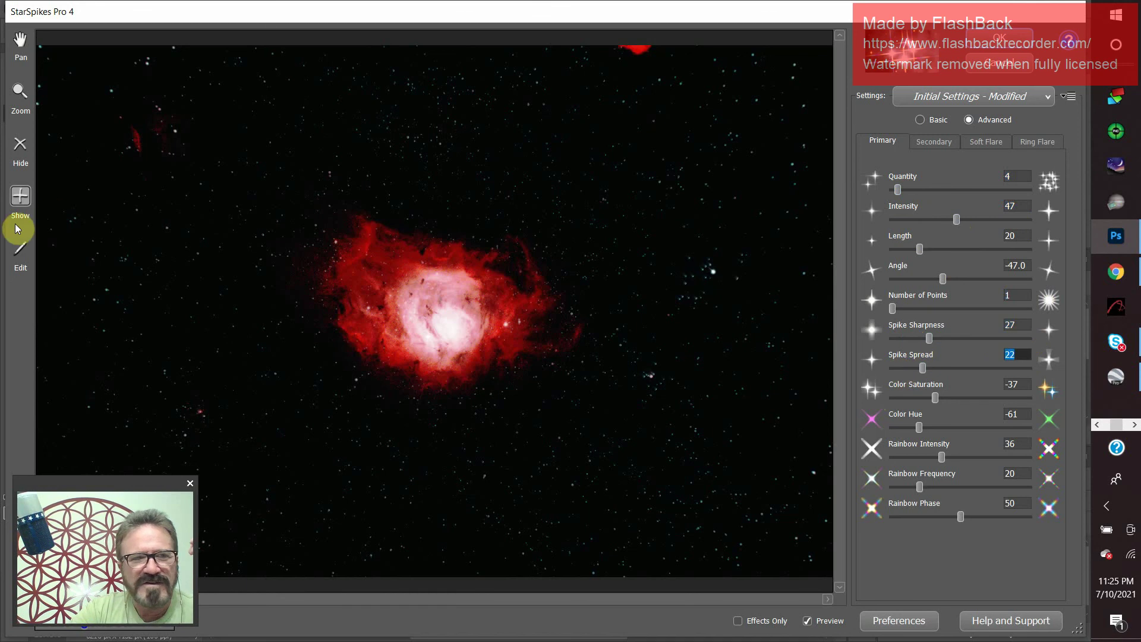
- Mark another star for spikes, remove spikes from the boxed bright star, and apply the filter
left_click(23, 205)
left_click_drag(691, 254, 737, 288)
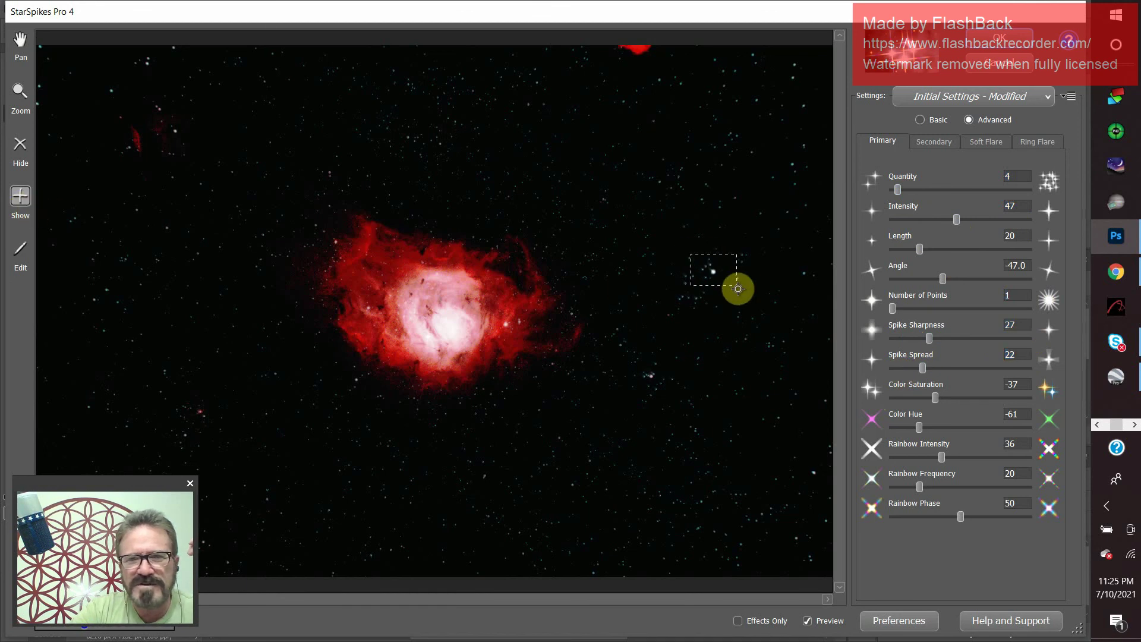
left_click(20, 145)
left_click_drag(669, 238, 738, 308)
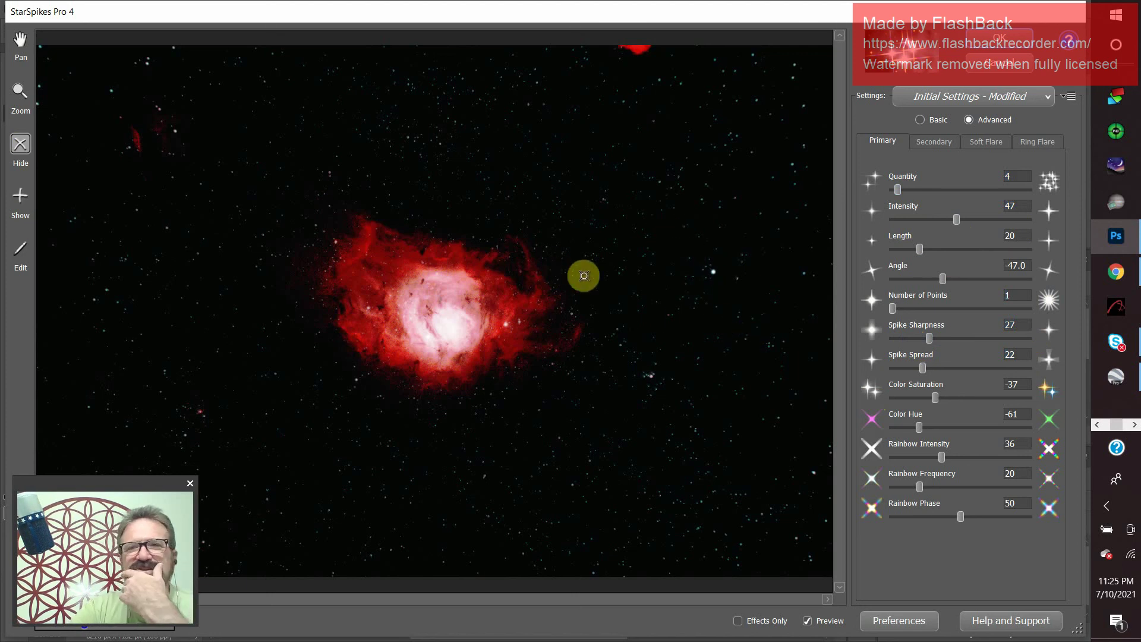
left_click(1003, 43)
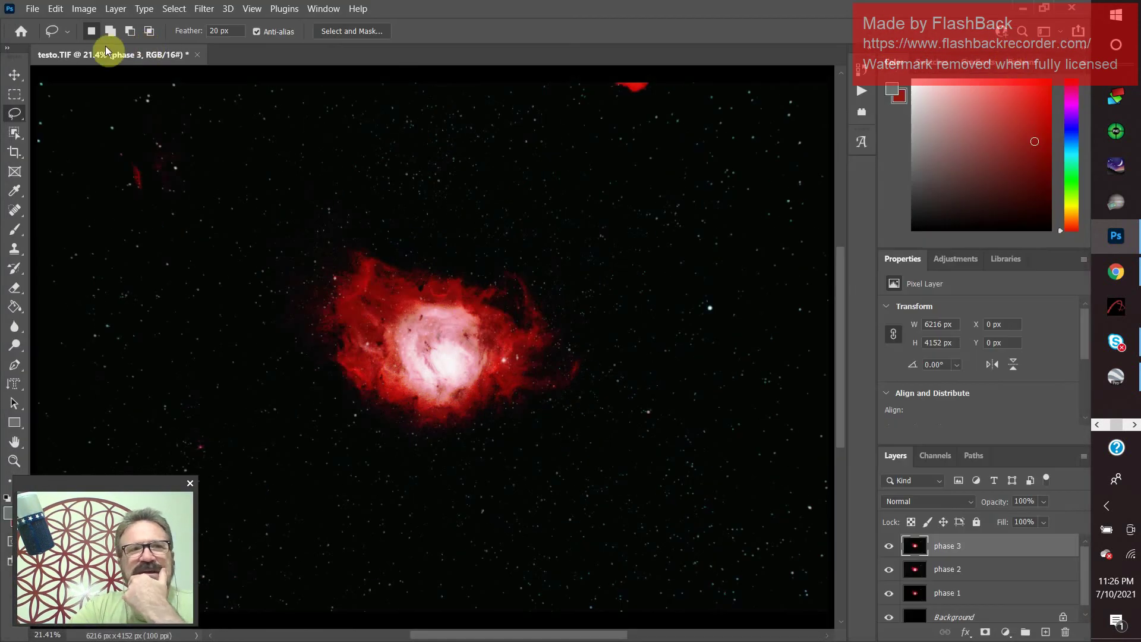
- Relaunch StarSpikes Pro 4 from the Filter menu on the phase 3 layer
left_click(251, 9)
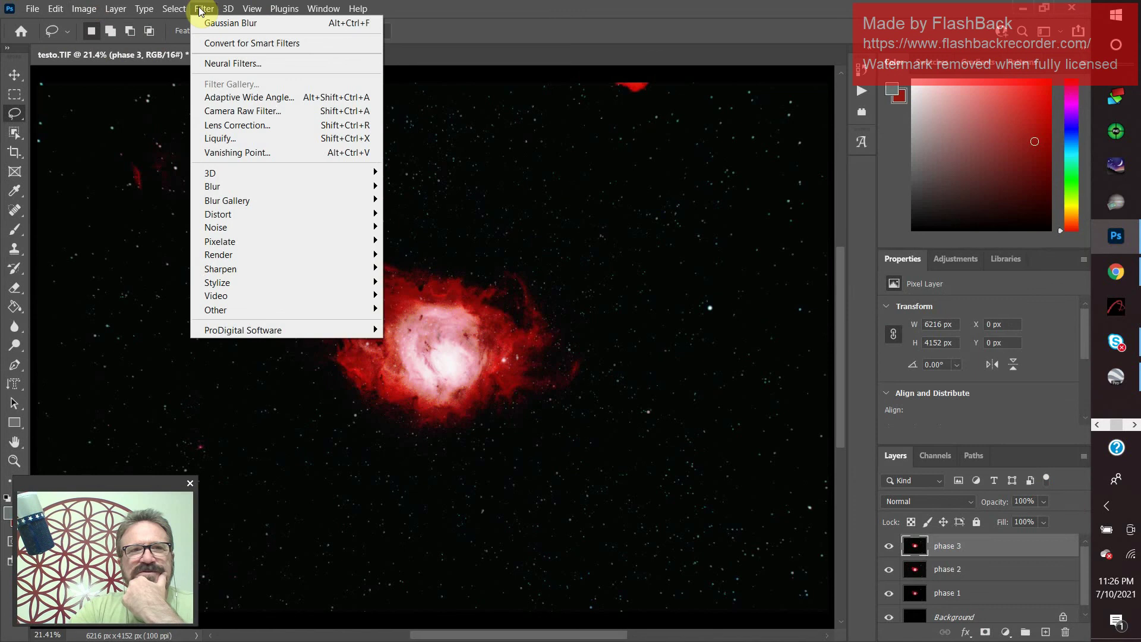
mouse_move(173, 13)
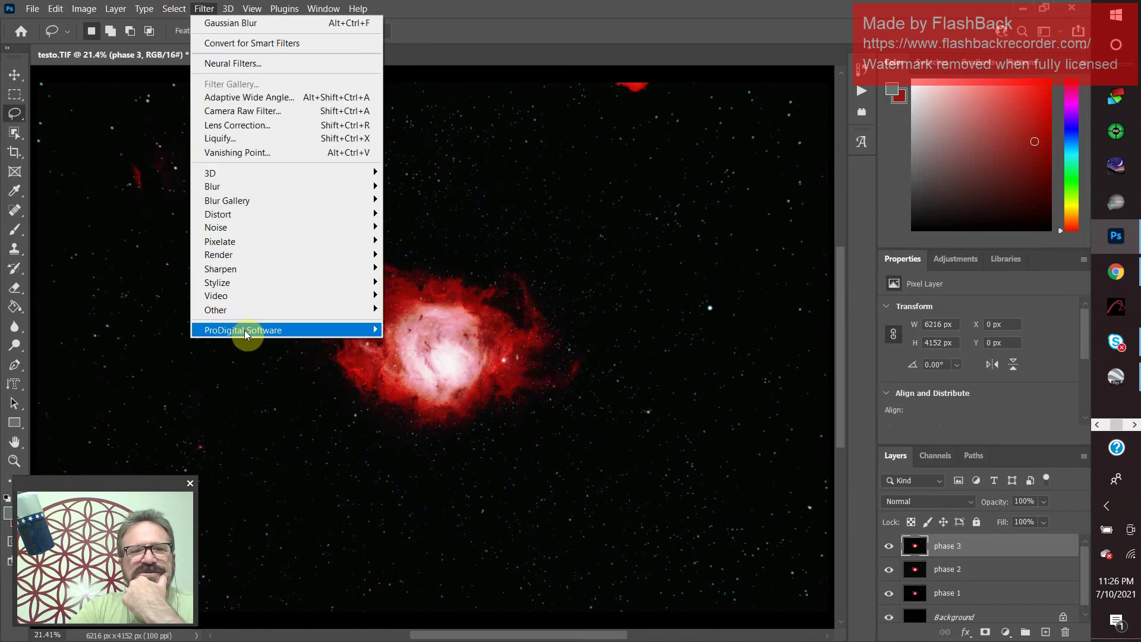
mouse_move(311, 331)
left_click(426, 333)
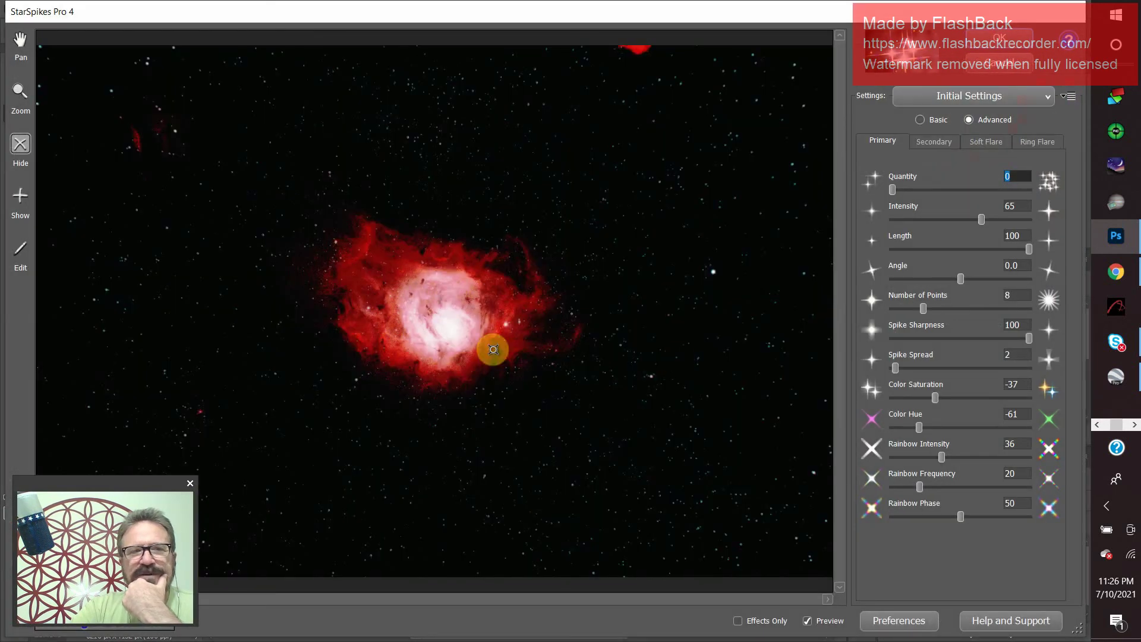
- Mark the bright star right of the nebula and set Number of Points to 4
left_click(14, 204)
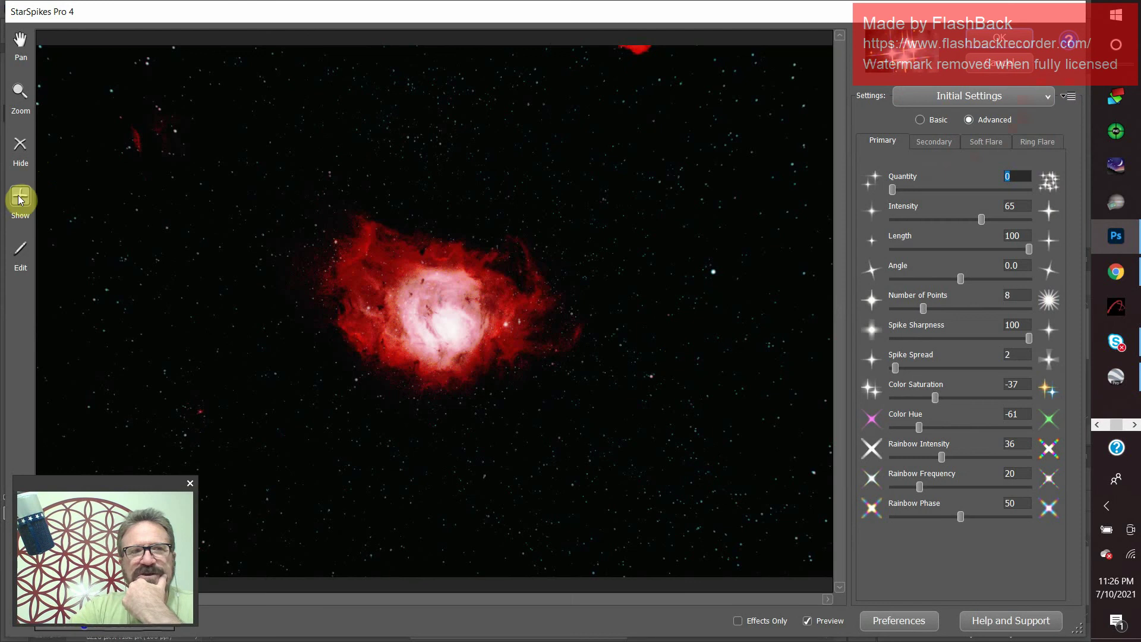
left_click(706, 265)
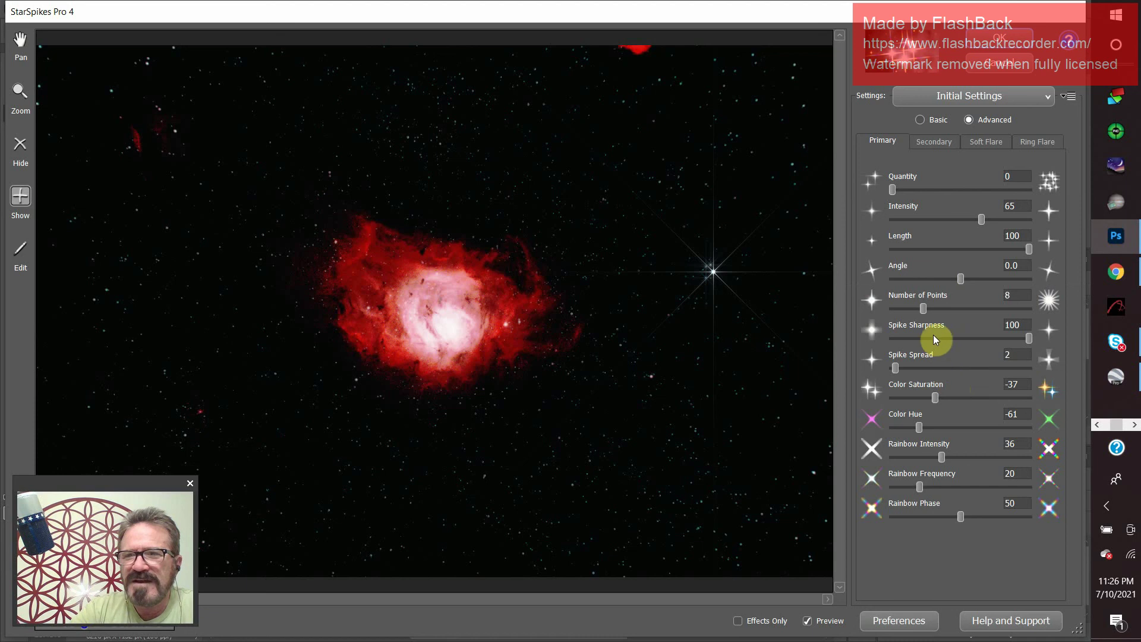
left_click_drag(924, 313, 907, 315)
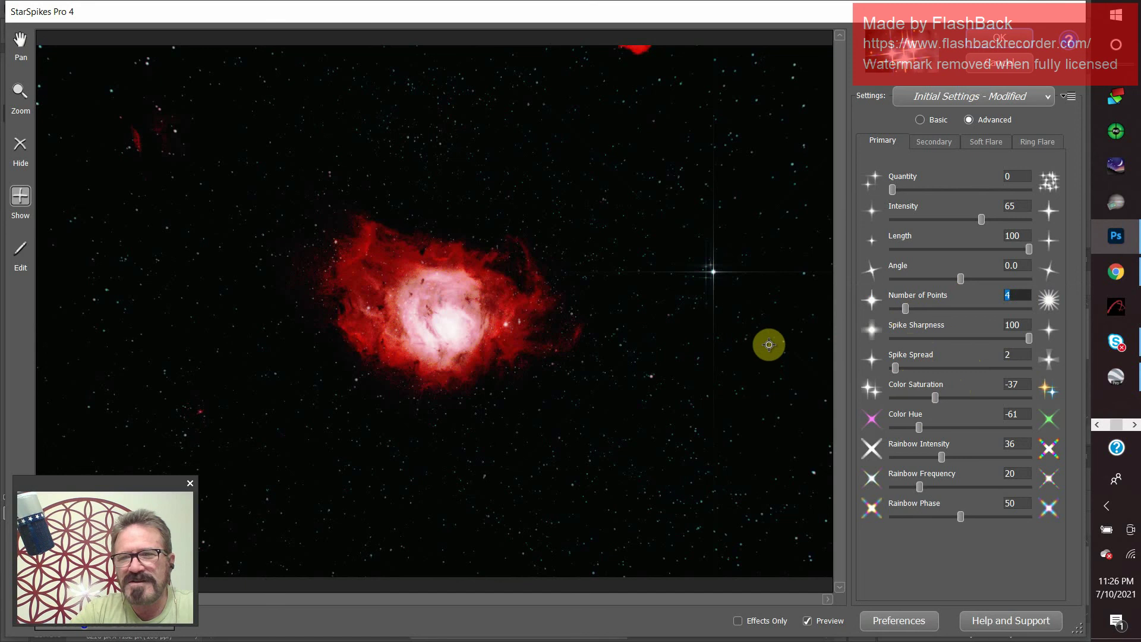
- Add spikes to six more bright stars around the nebula, lower Intensity to 77 and test the Angle
left_click(349, 373)
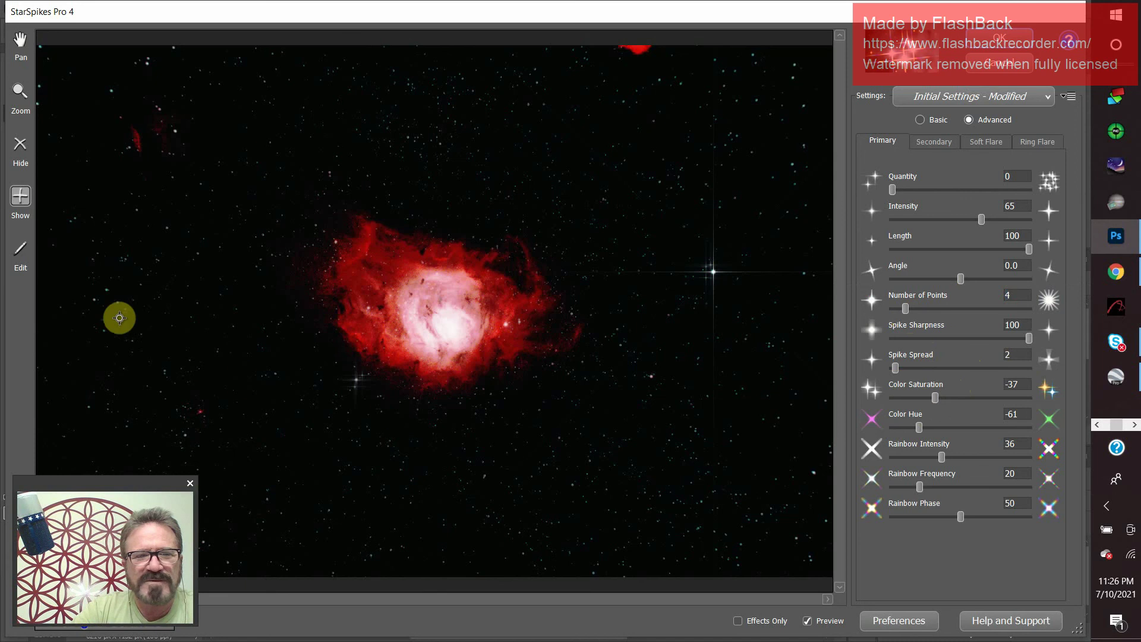
left_click_drag(167, 123, 188, 141)
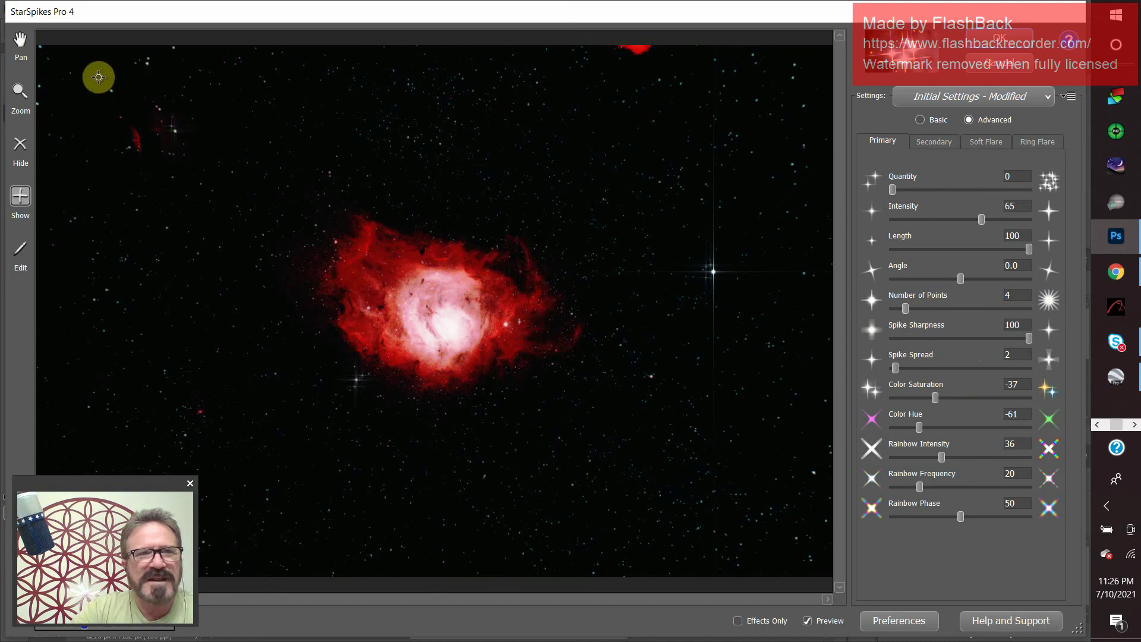
left_click_drag(99, 78, 126, 105)
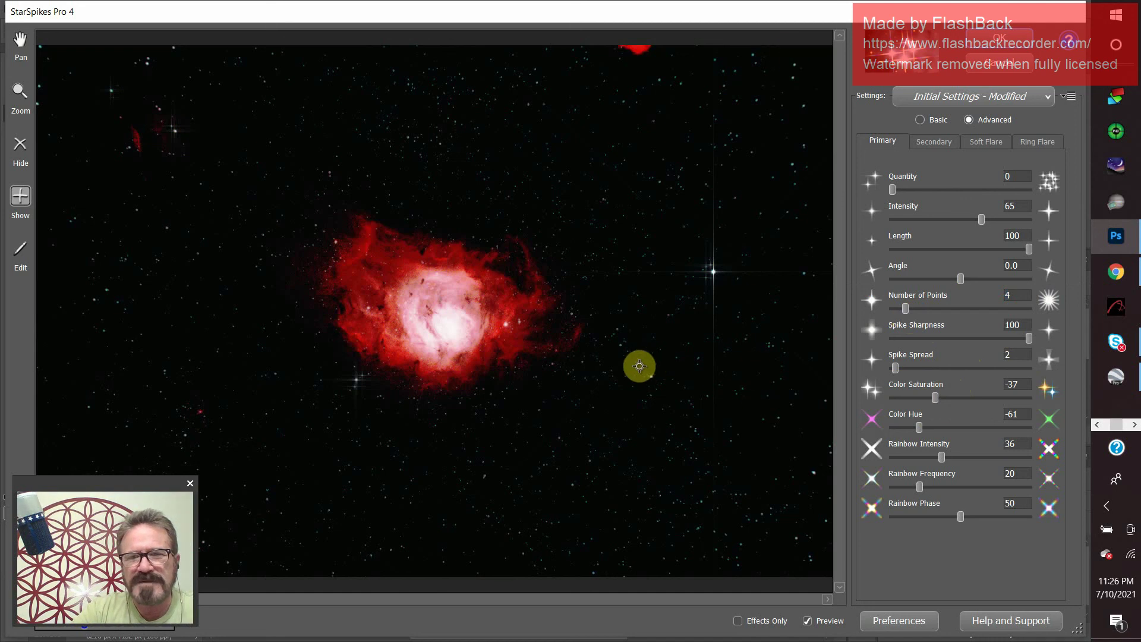
left_click_drag(639, 365, 657, 386)
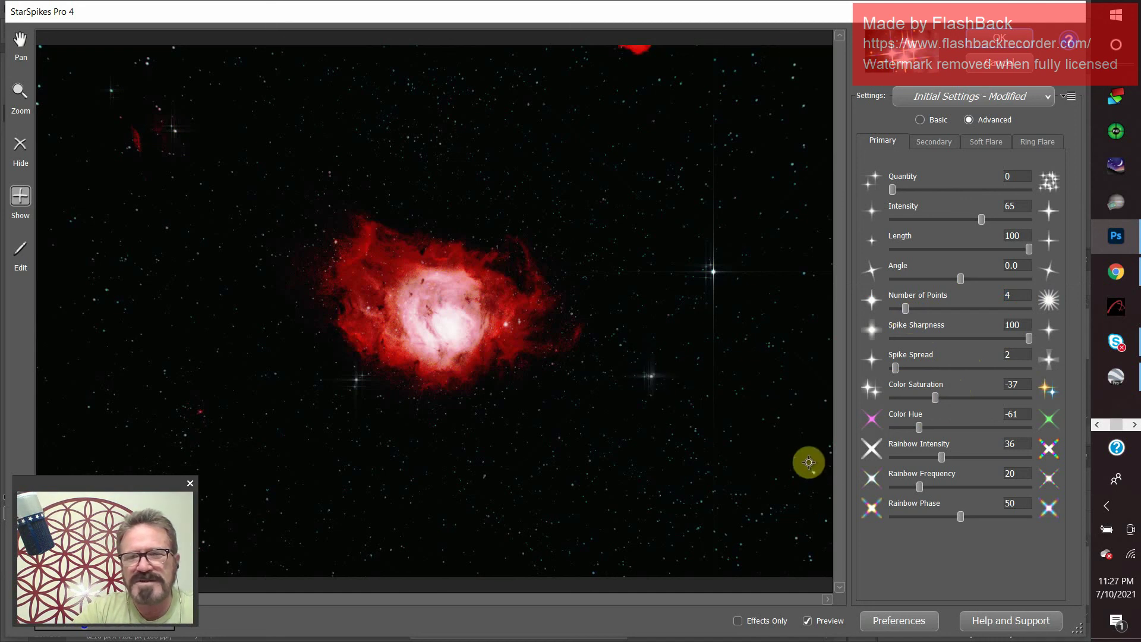
left_click_drag(808, 461, 822, 483)
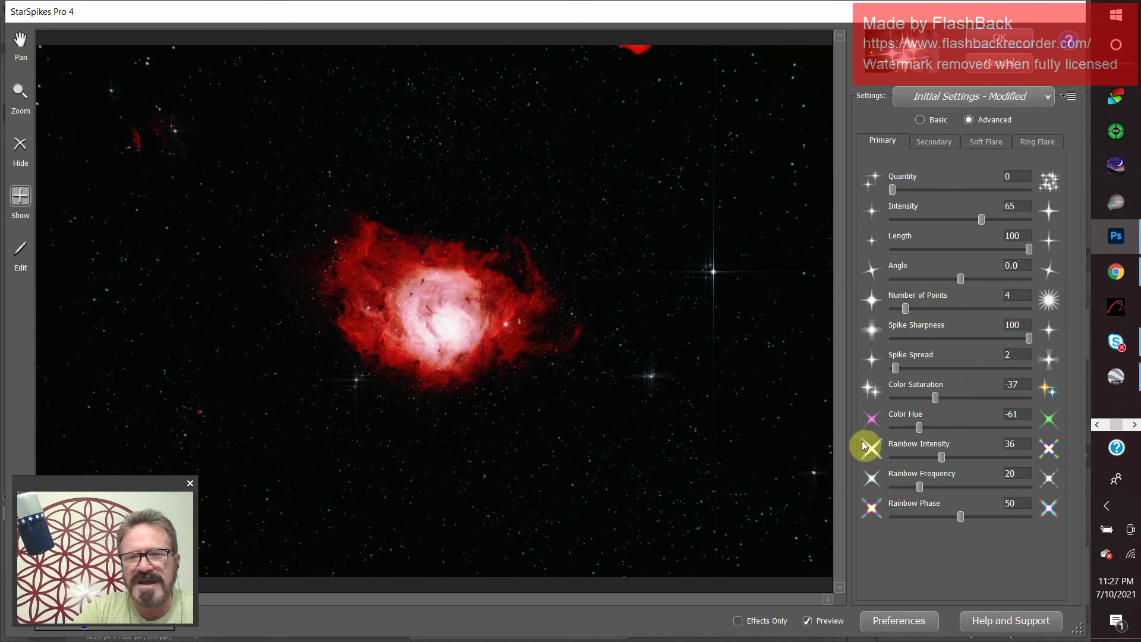
left_click(352, 374)
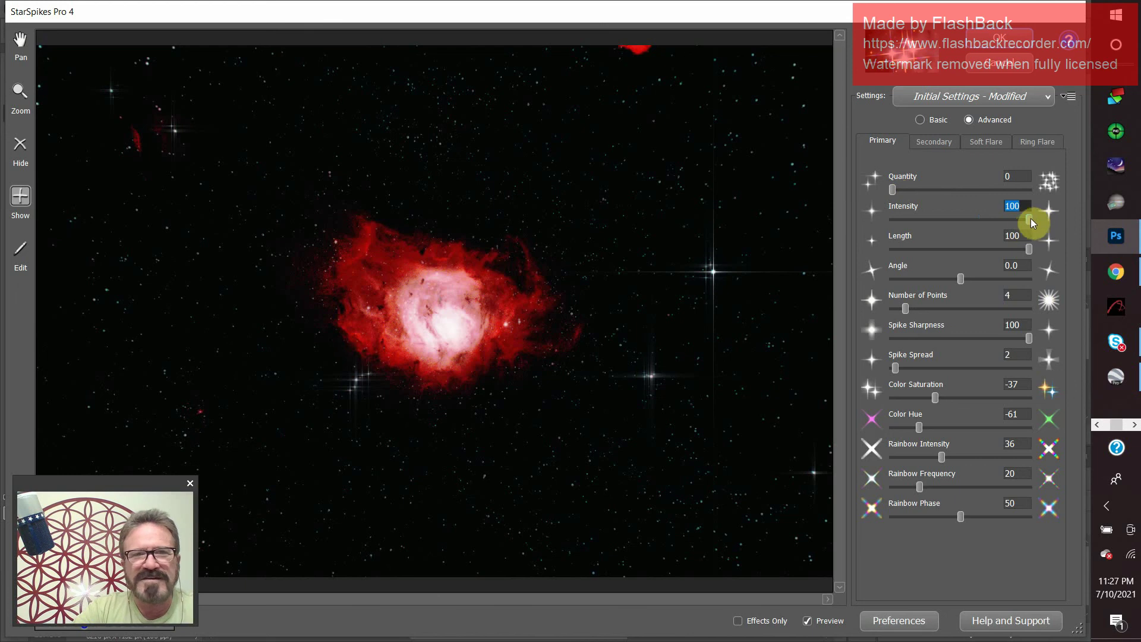
left_click_drag(1016, 221, 994, 225)
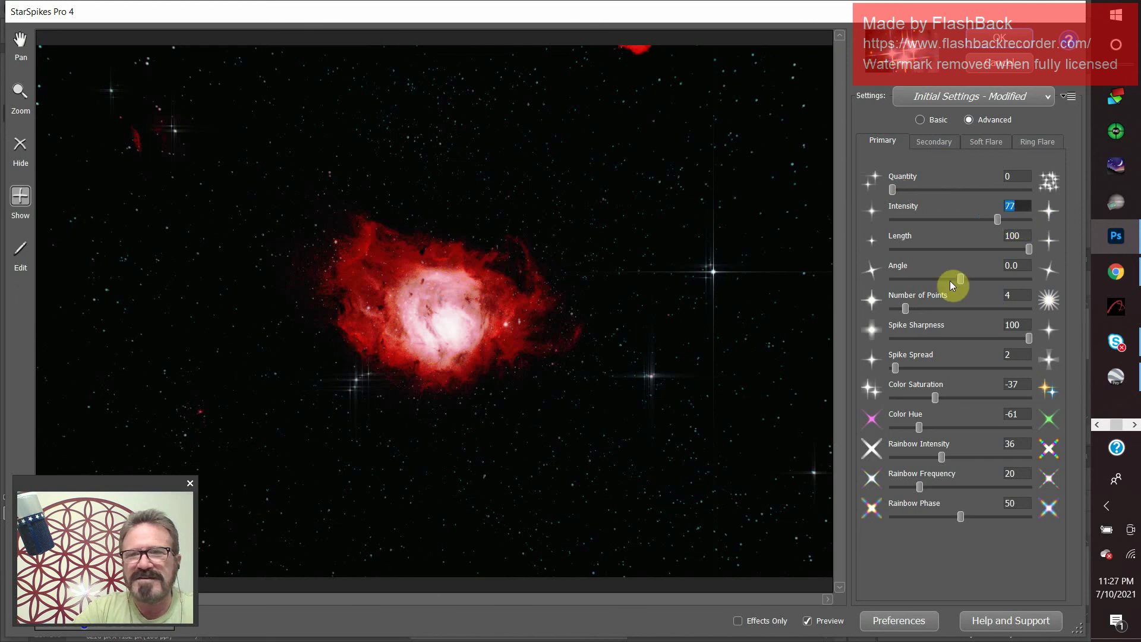
mouse_move(961, 277)
left_mouse_down()
mouse_move(972, 281)
mouse_move(941, 283)
mouse_move(960, 284)
left_mouse_up()
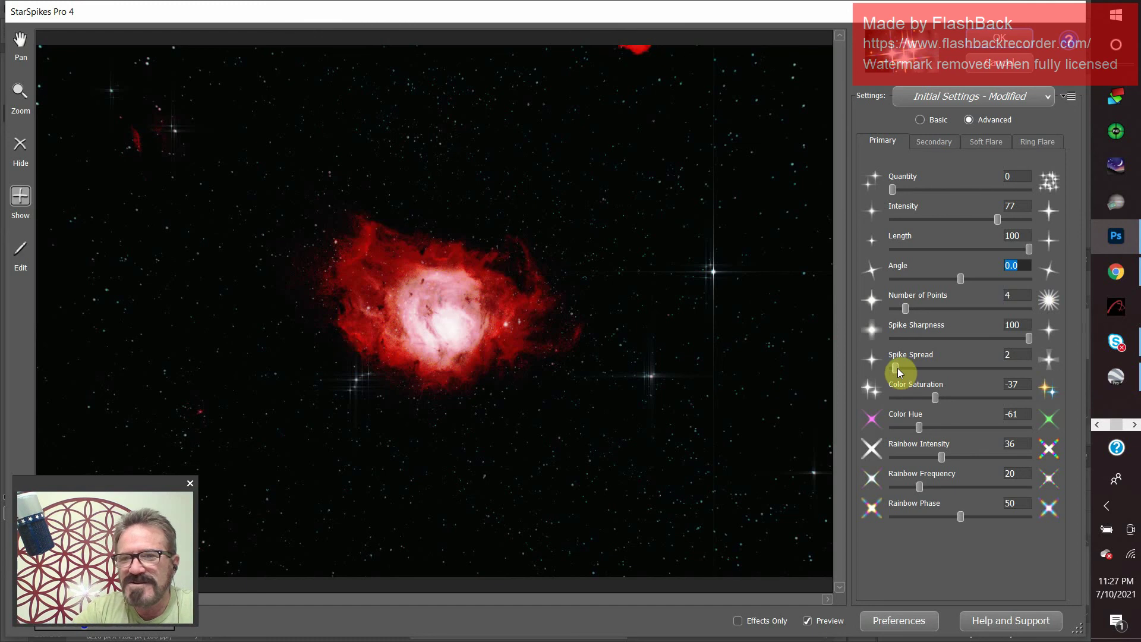
- Set the spikes to Length 71, Spike Spread 39 and Intensity about 73
left_click_drag(896, 368, 917, 379)
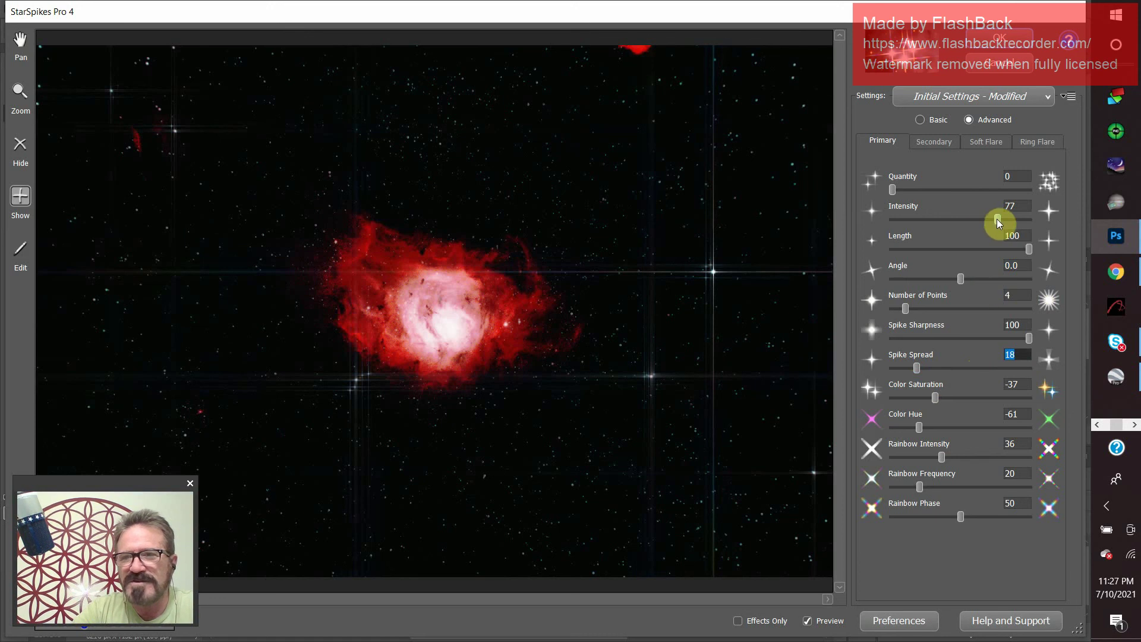
left_click_drag(997, 219, 970, 223)
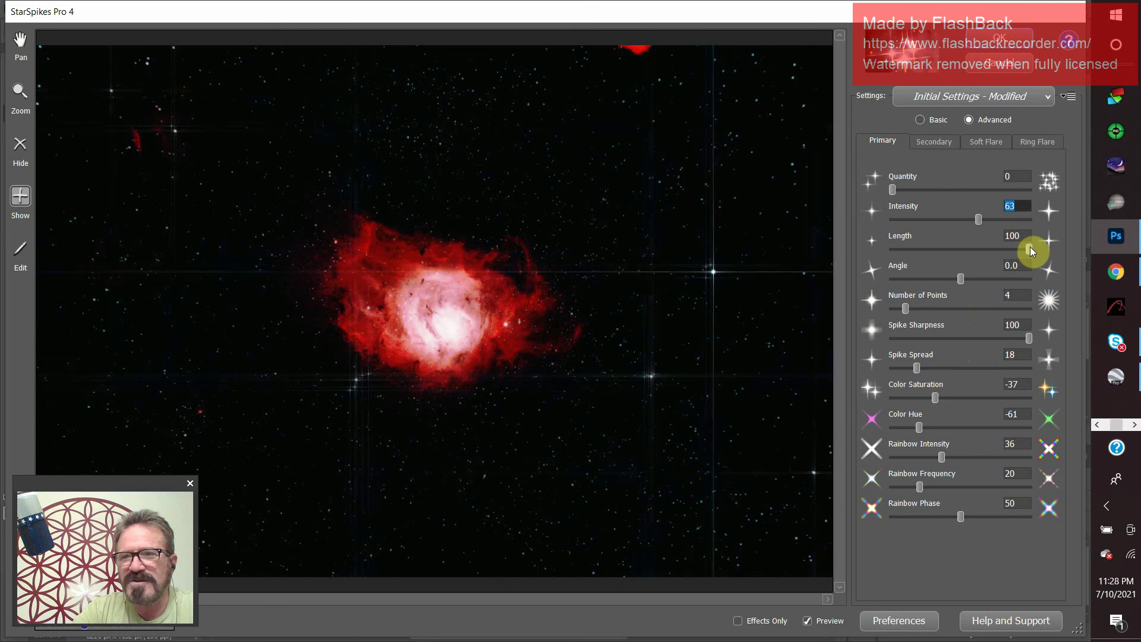
left_click_drag(1030, 247, 1022, 246)
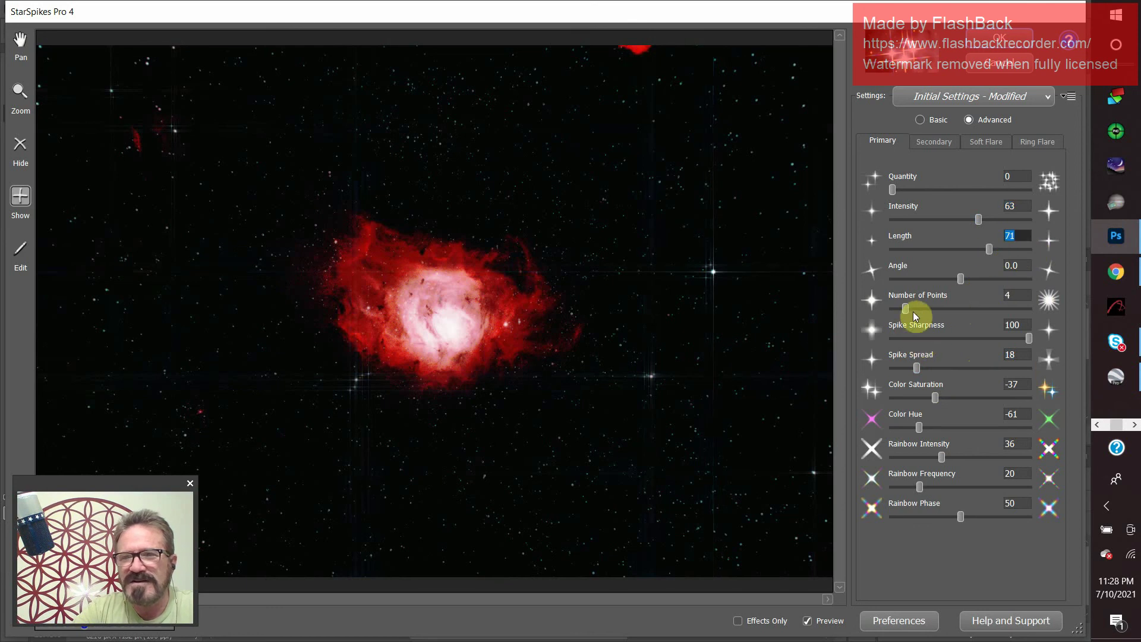
left_click_drag(918, 369, 950, 366)
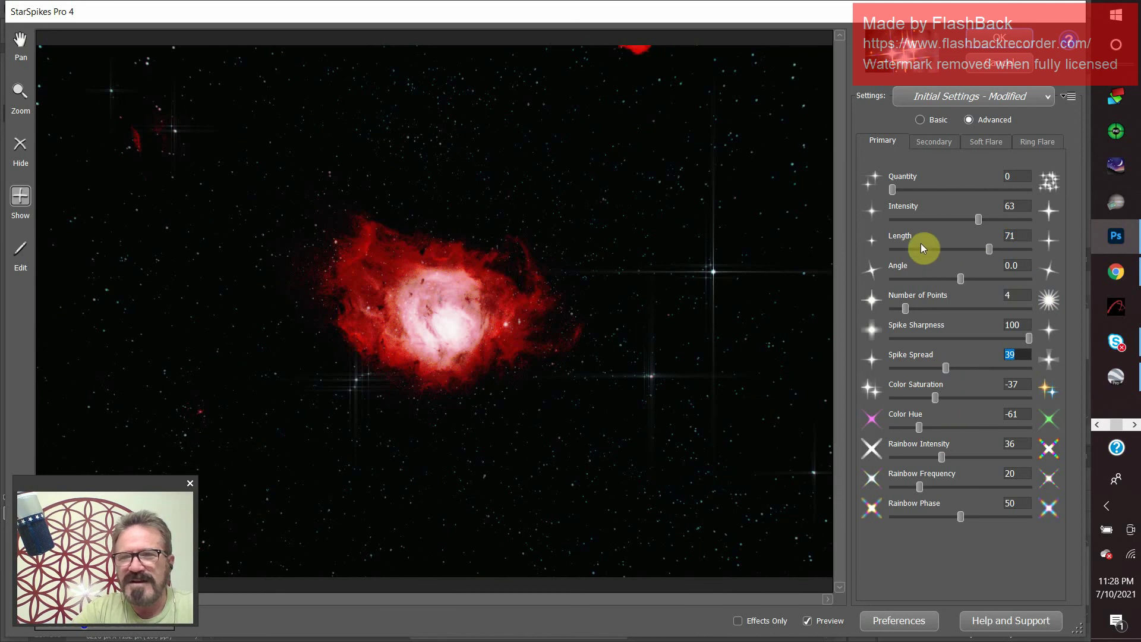
left_click_drag(978, 220, 997, 221)
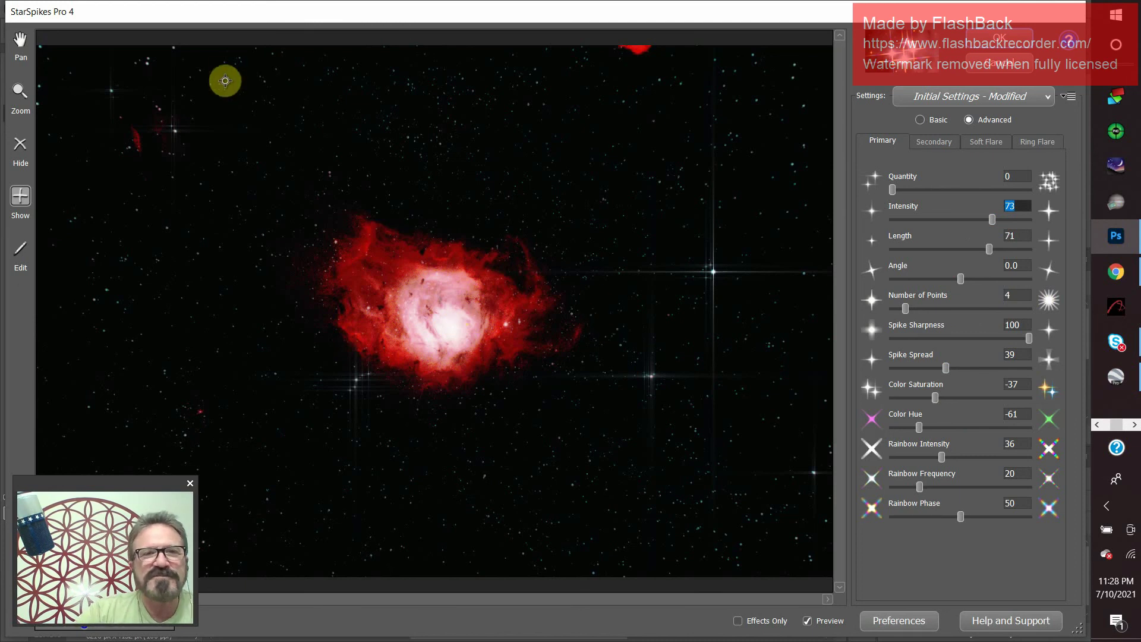
- Apply StarSpikes, open M8 final edit 6-28-2021 backup w signature.tif, pick the Move tool, and return to testo.TIF
left_click(1002, 39)
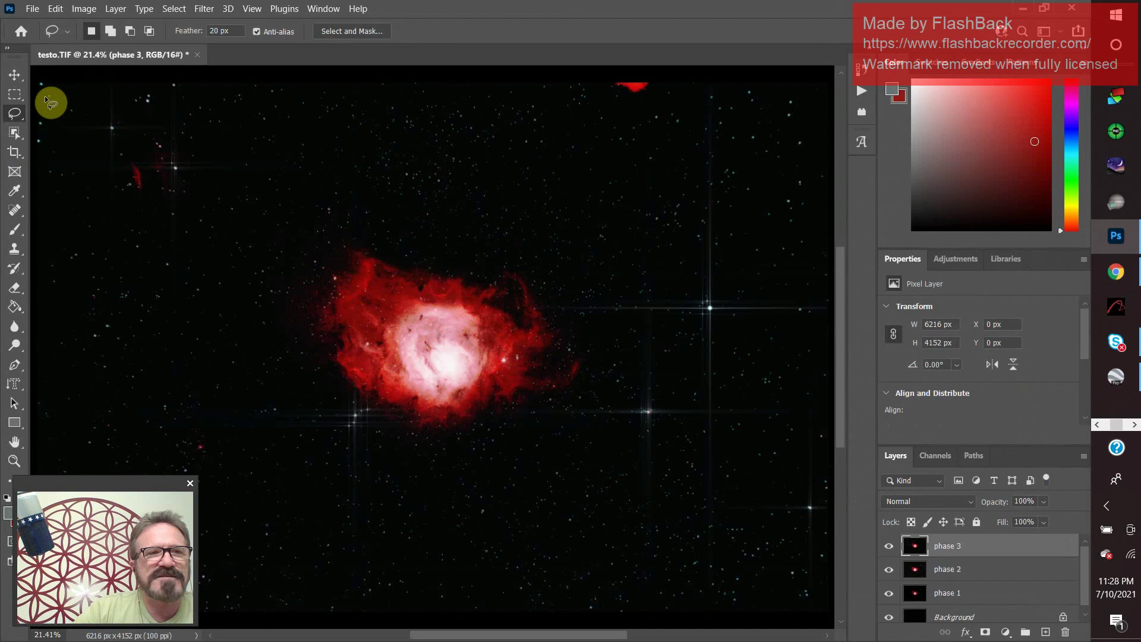
left_click(32, 9)
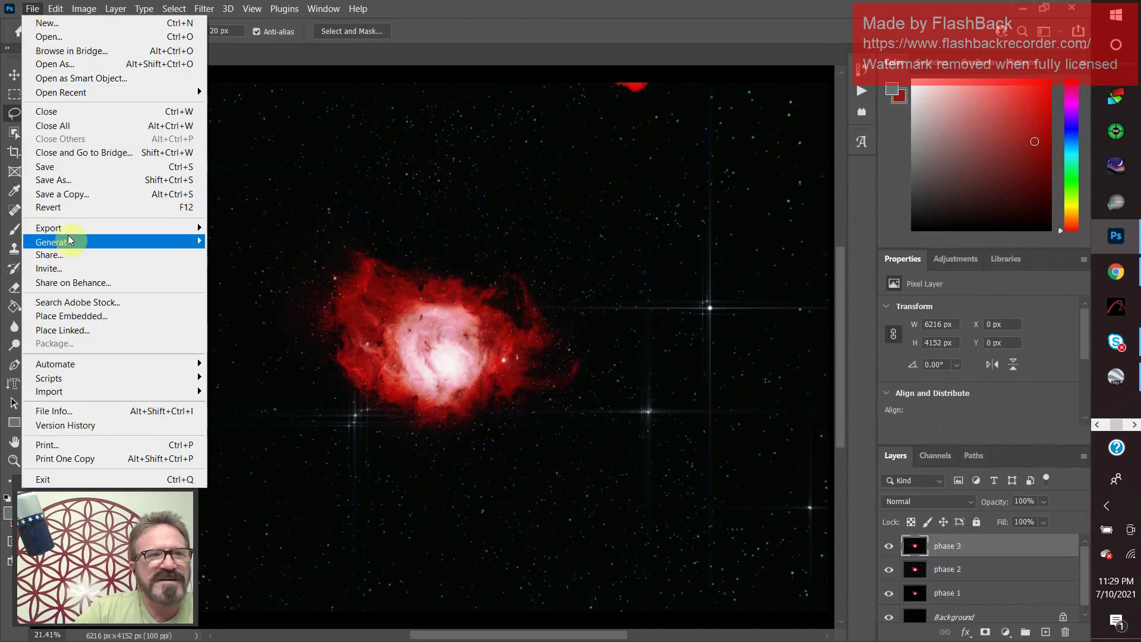
mouse_move(61, 92)
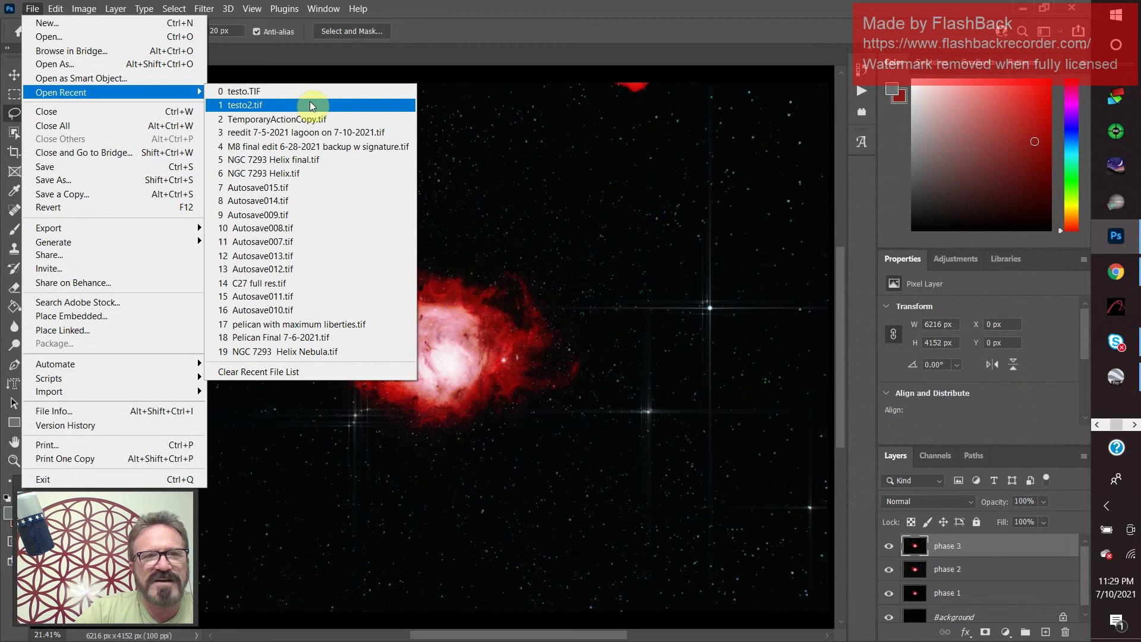
left_click(350, 148)
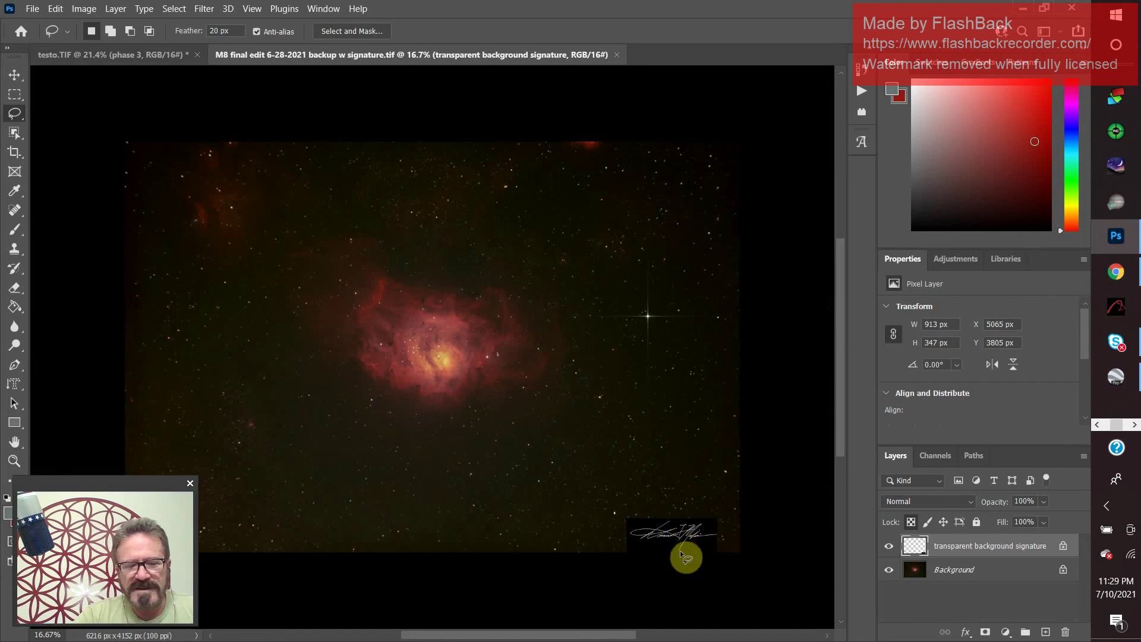
left_click(14, 74)
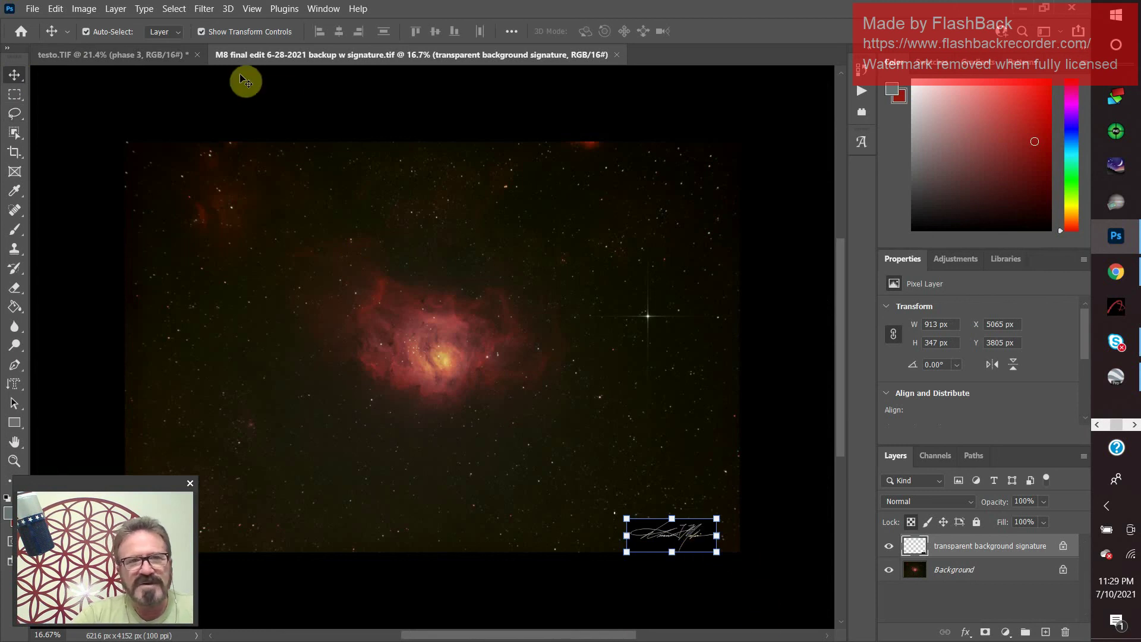
left_click(147, 57)
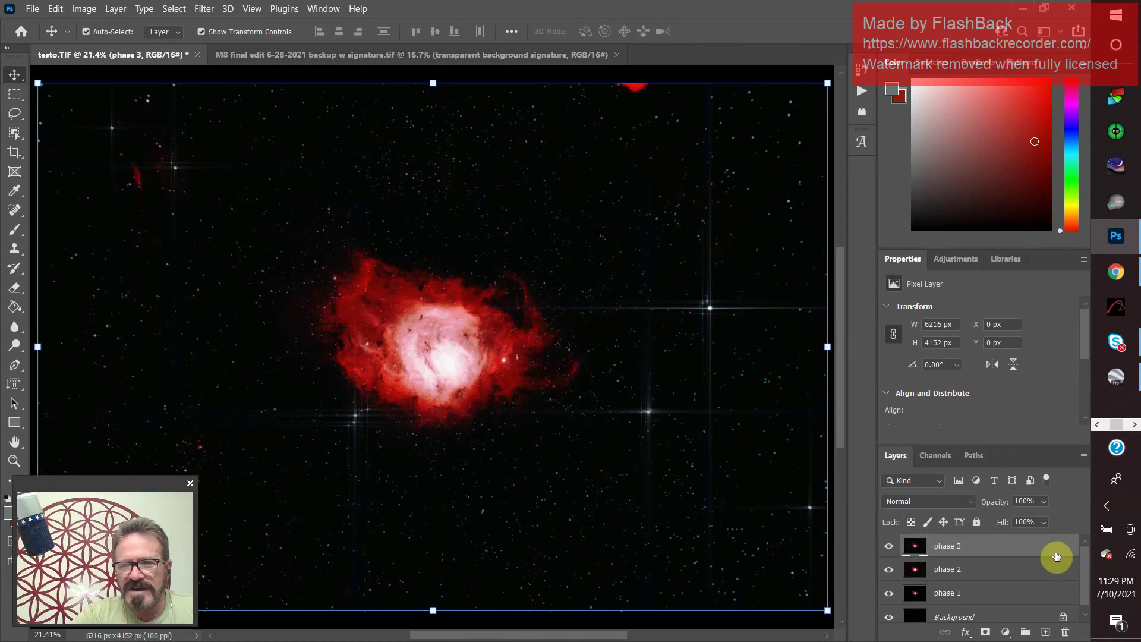
- Preview the phase 3 spike layer at low opacity, then restore it to 100%
scroll(1085, 577, "down", 1)
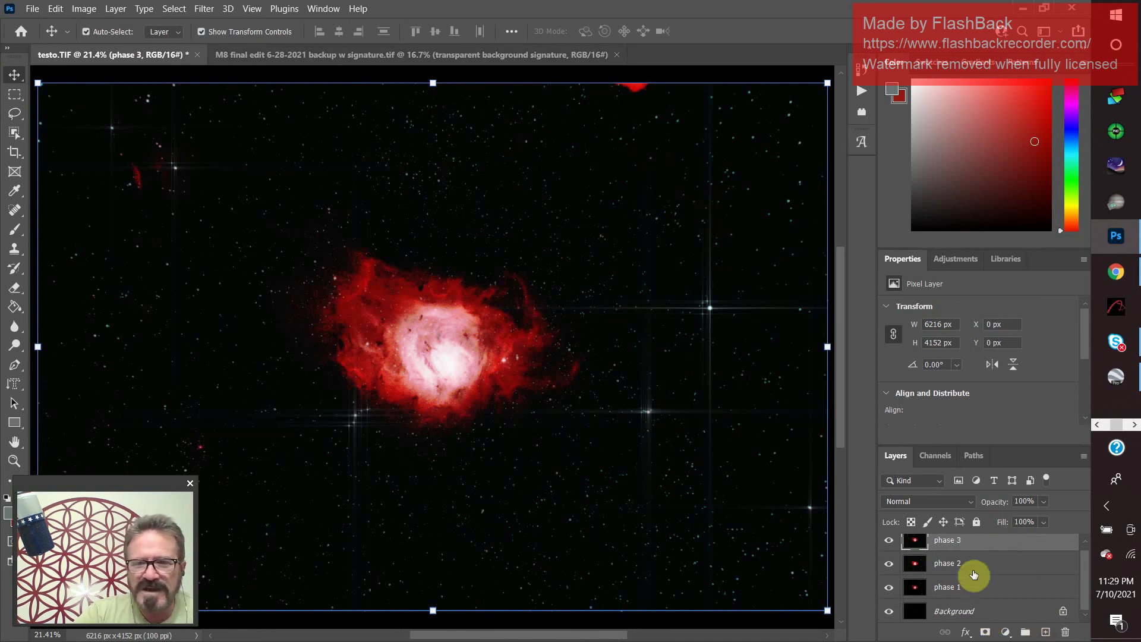
left_click(1043, 501)
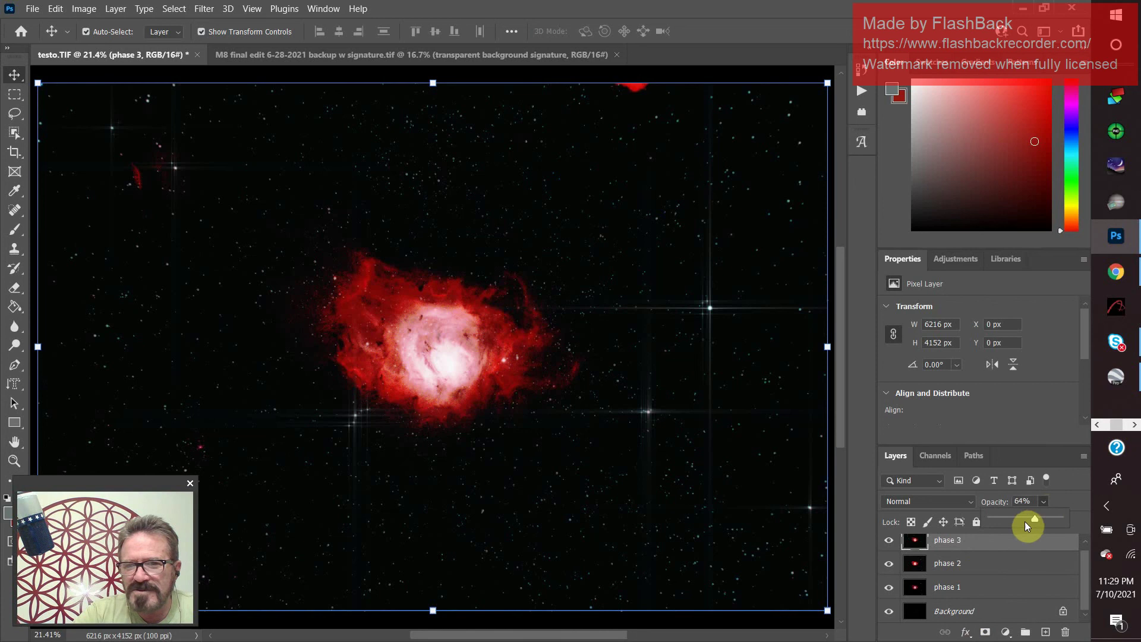
left_click_drag(1024, 522, 991, 529)
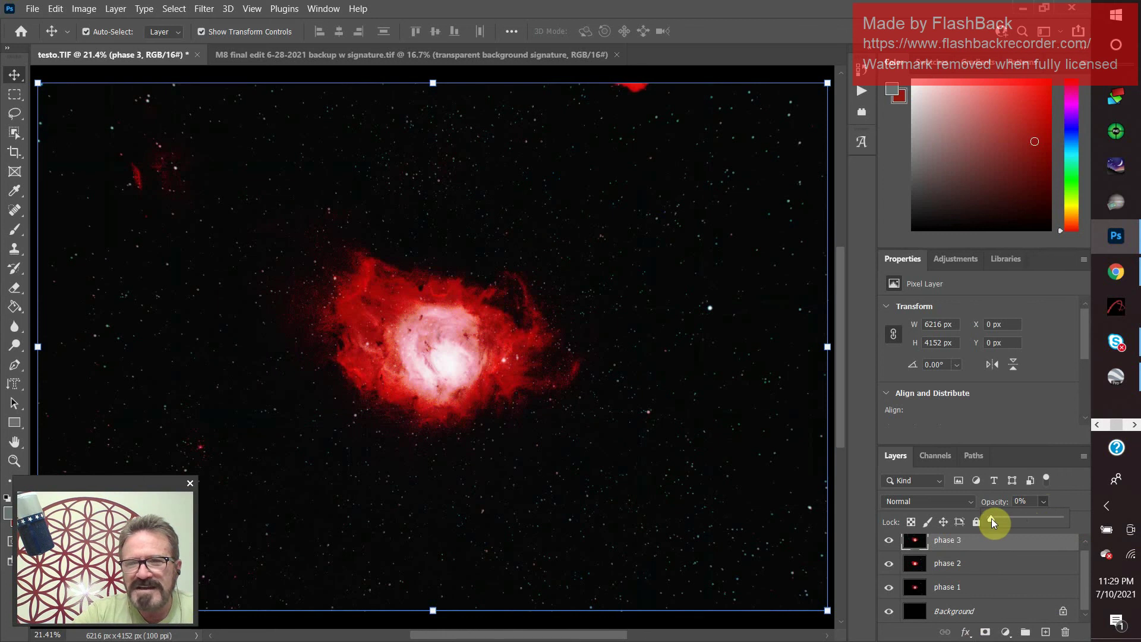
left_click_drag(991, 518, 1020, 519)
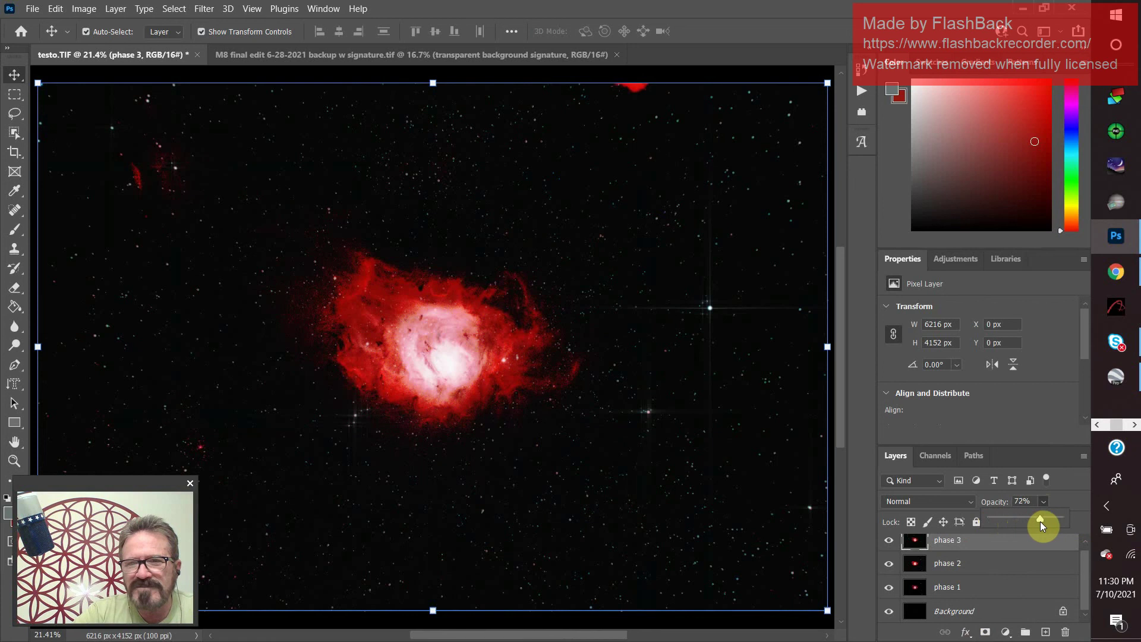
left_click_drag(1054, 522, 1073, 519)
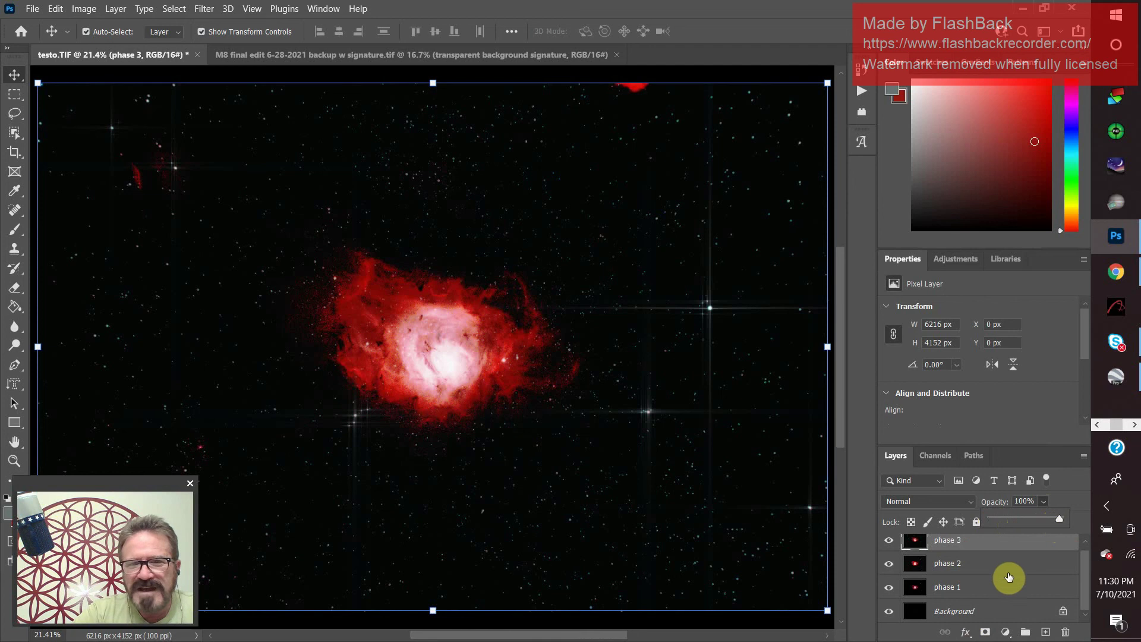
- Merge phase 3 down into phase 2 and toggle phase 2's visibility to compare the spikes
right_click(979, 543)
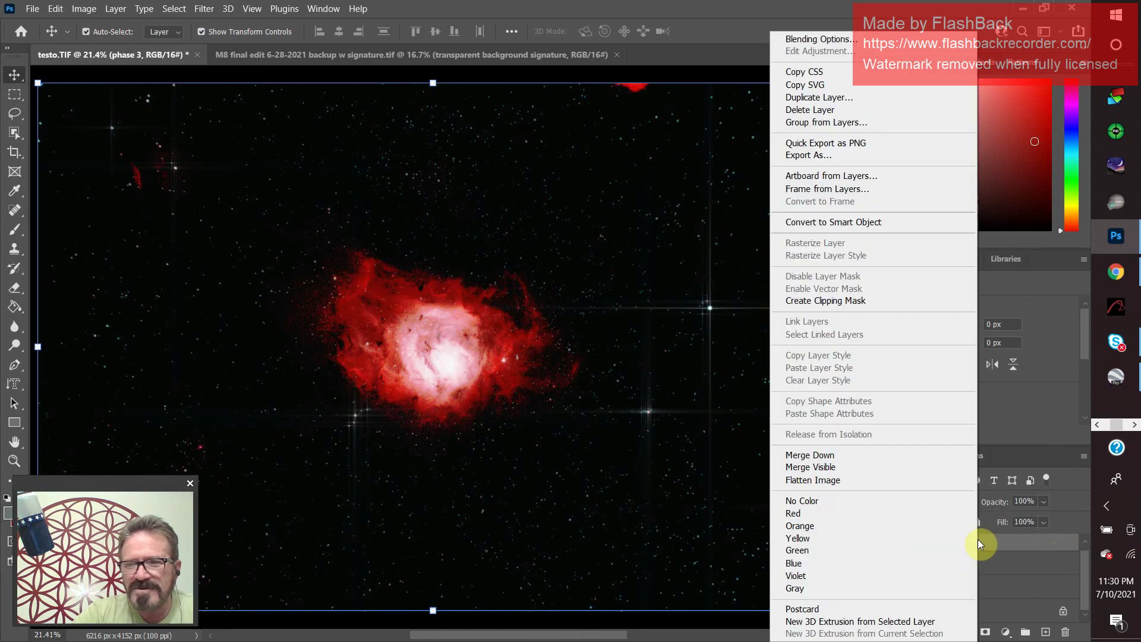
left_click(832, 456)
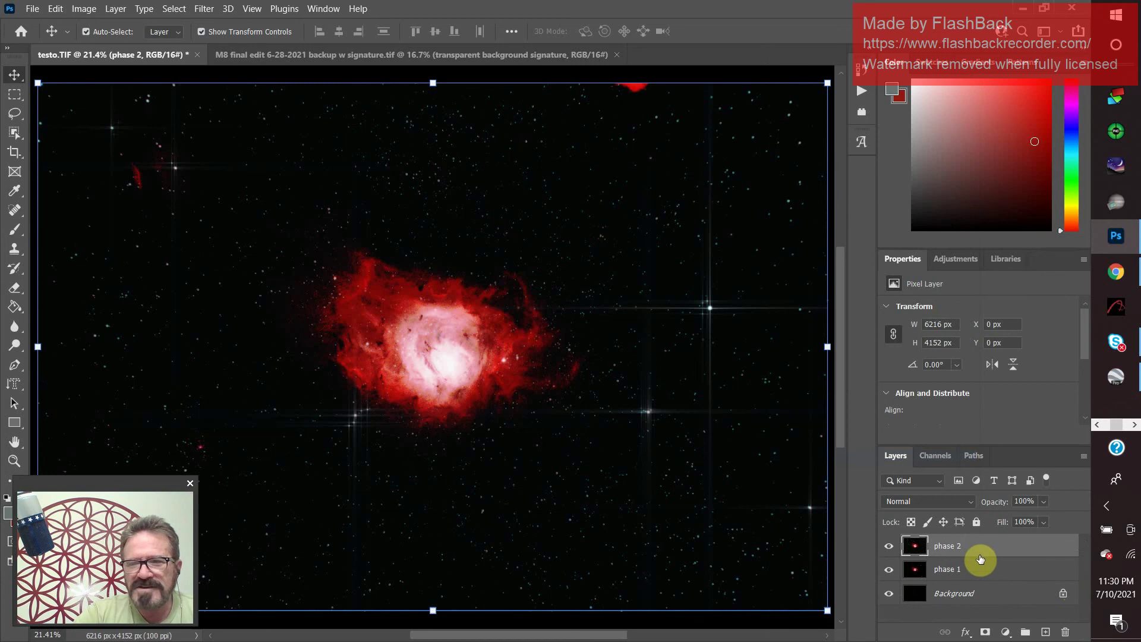
left_click(889, 549)
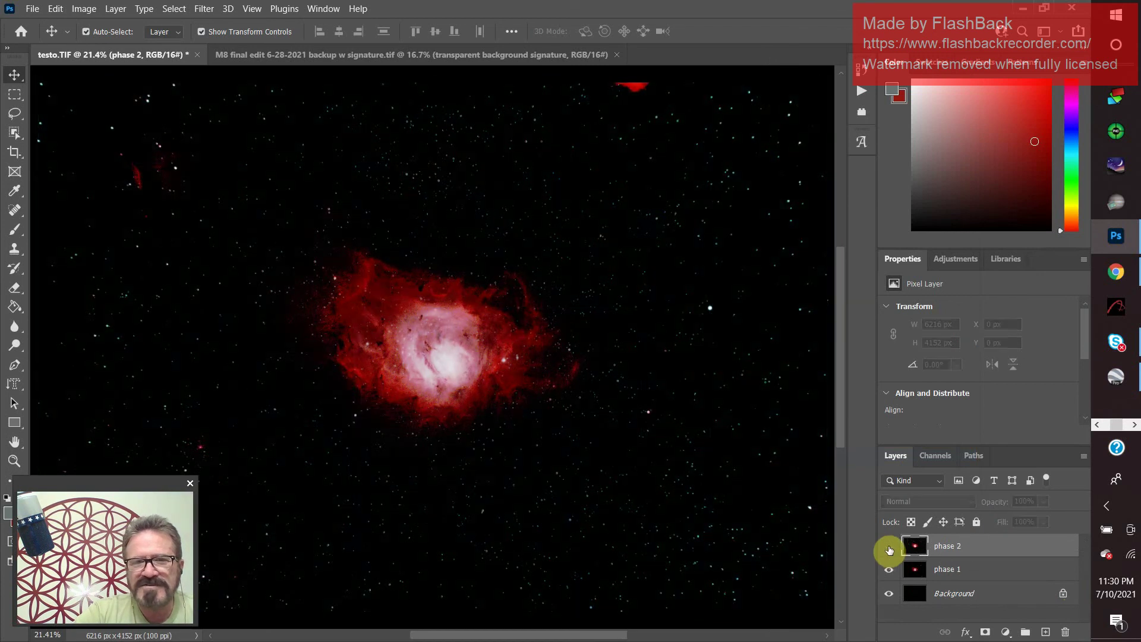
left_click(889, 549)
left_click(889, 549)
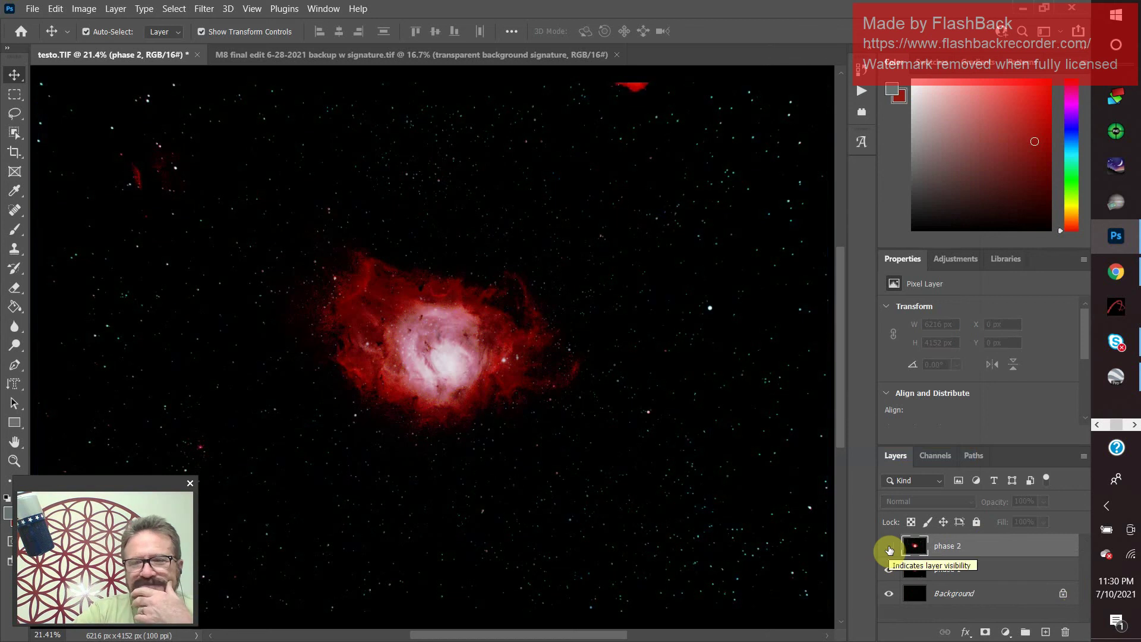
left_click(889, 549)
left_click(888, 549)
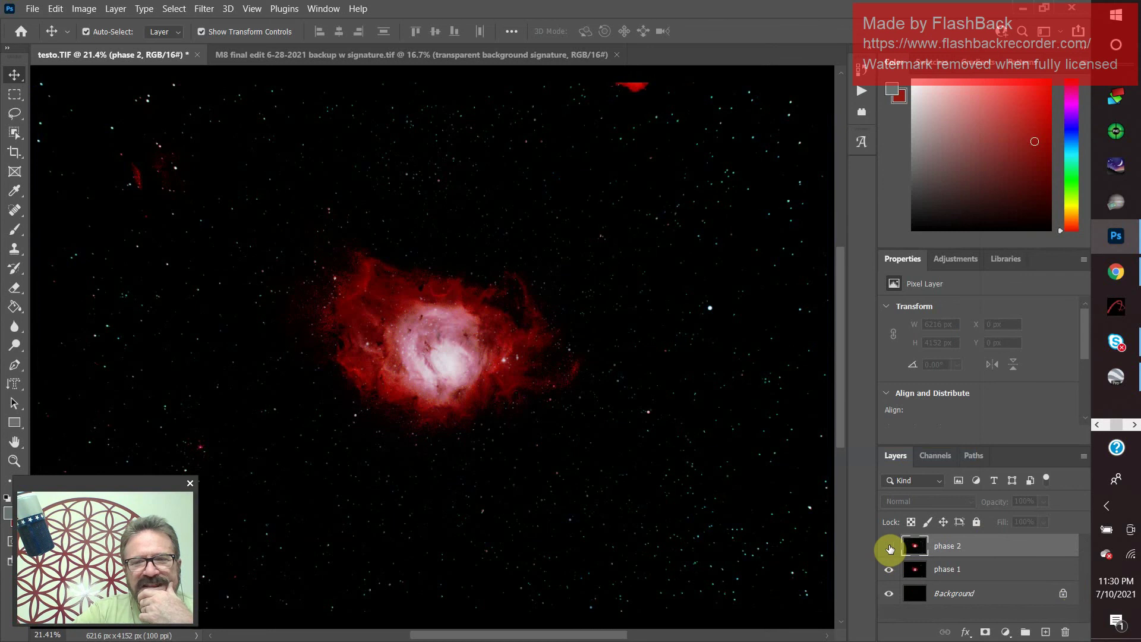
left_click(889, 549)
left_click(889, 549)
left_click(889, 549)
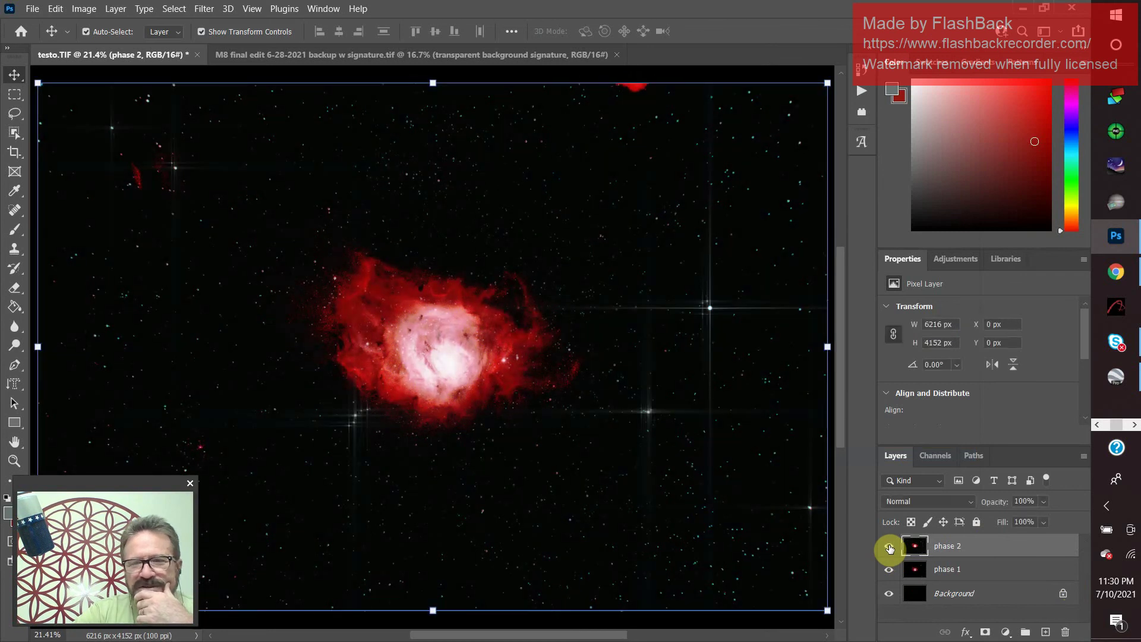
- Fade the phase 2 layer to 21% opacity
left_click(1043, 502)
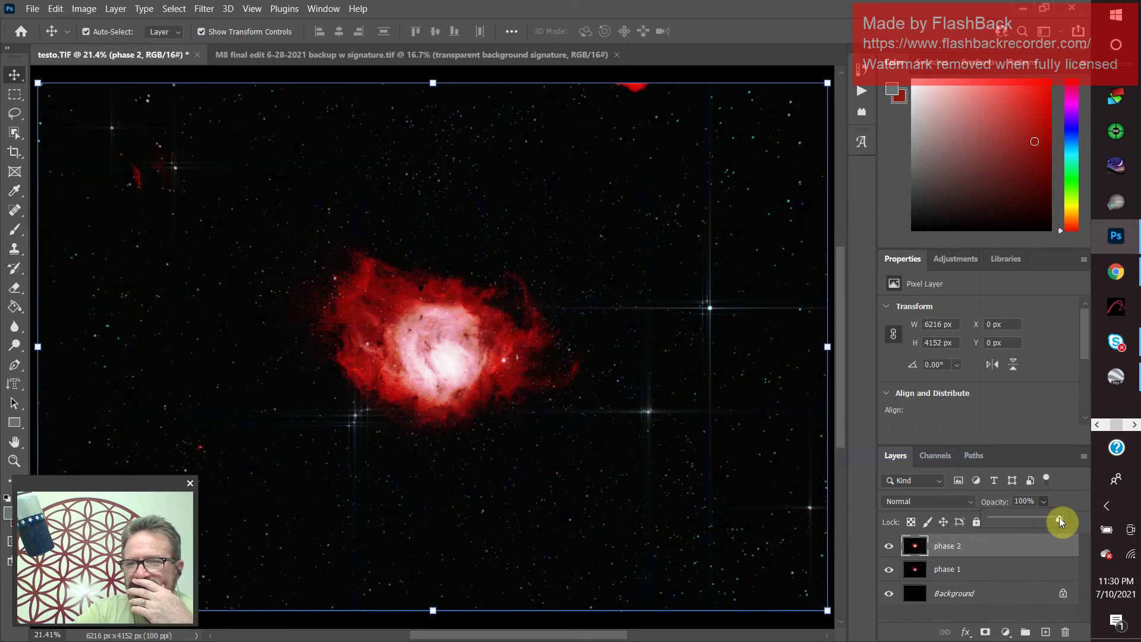
left_click_drag(1003, 525, 977, 530)
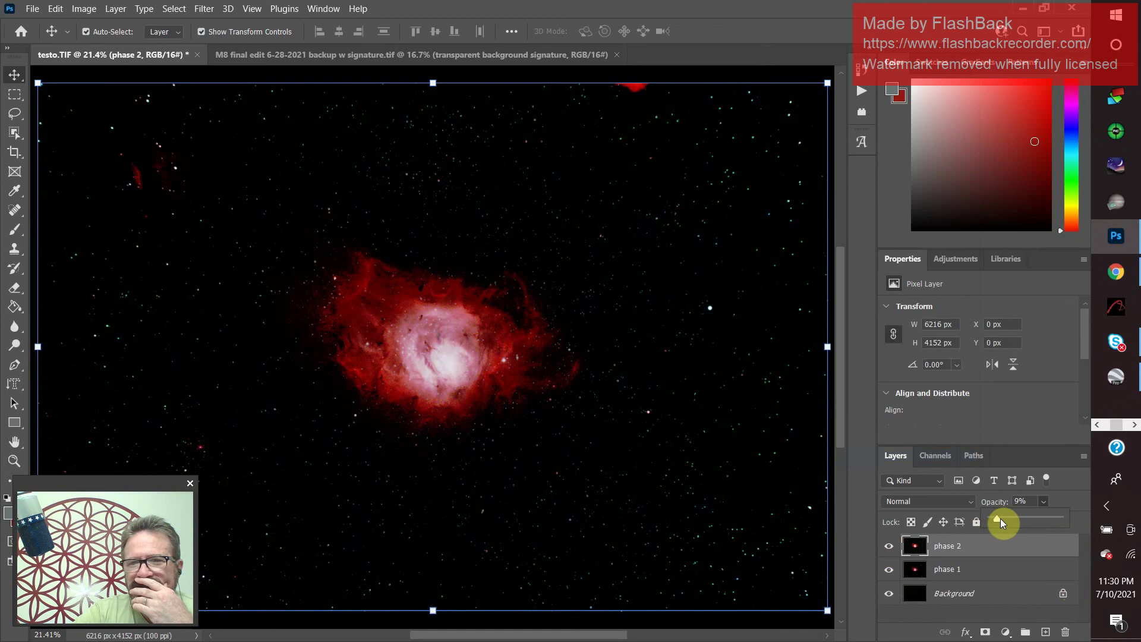
left_click_drag(1018, 519, 1022, 520)
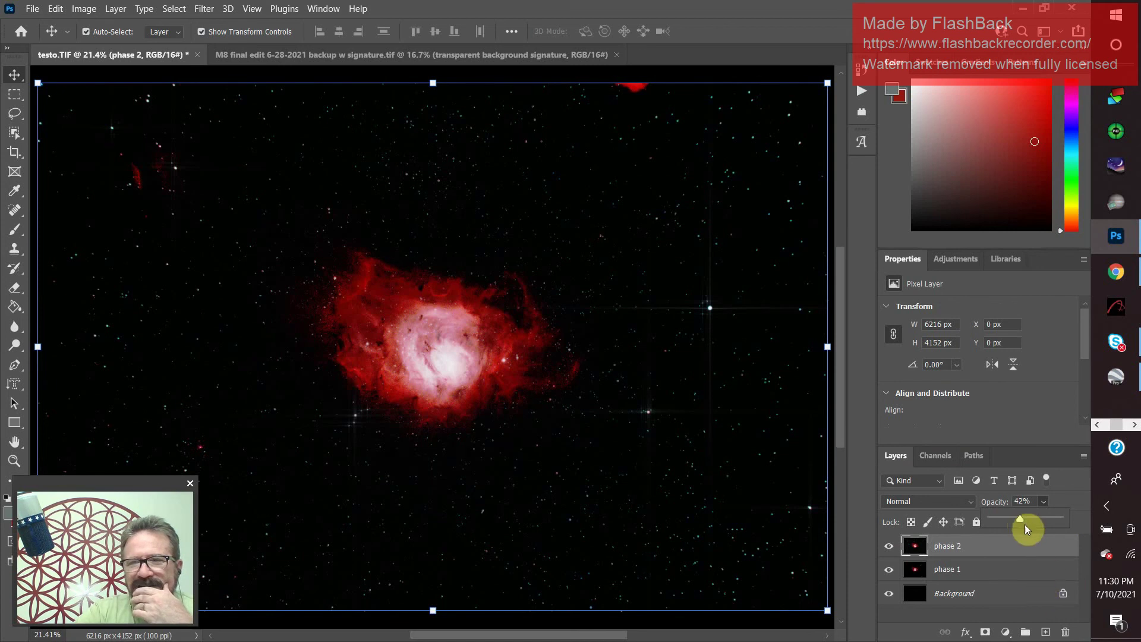
left_click_drag(1021, 521, 1022, 517)
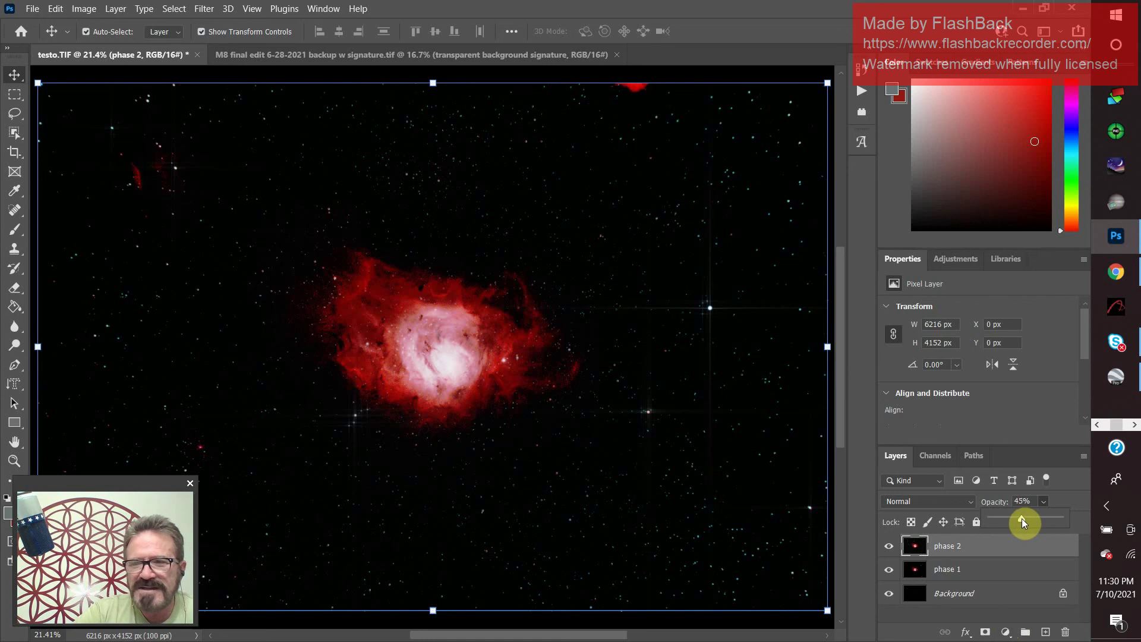
left_click_drag(1022, 518, 982, 533)
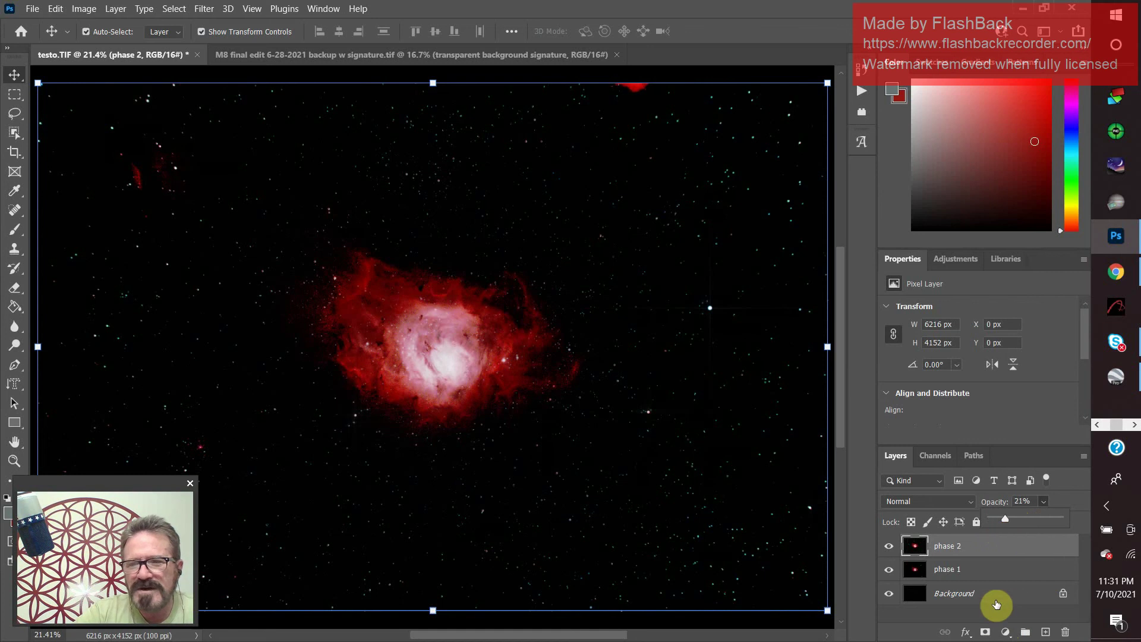
- Merge phase 2 down into phase 1 and toggle phase 1's visibility to compare
right_click(995, 542)
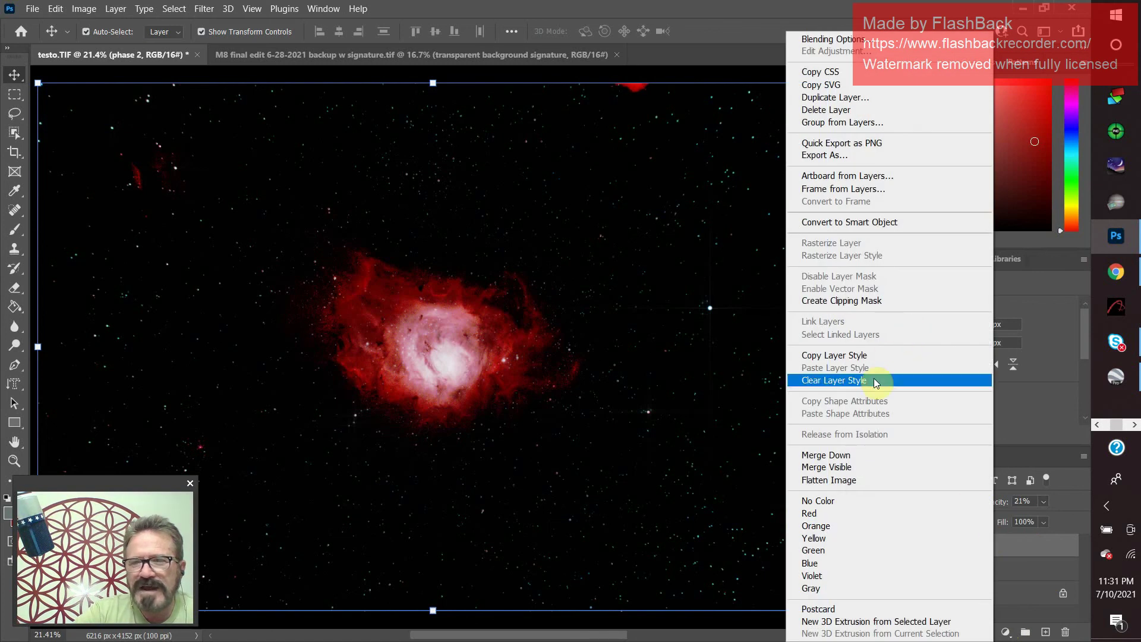
left_click(857, 455)
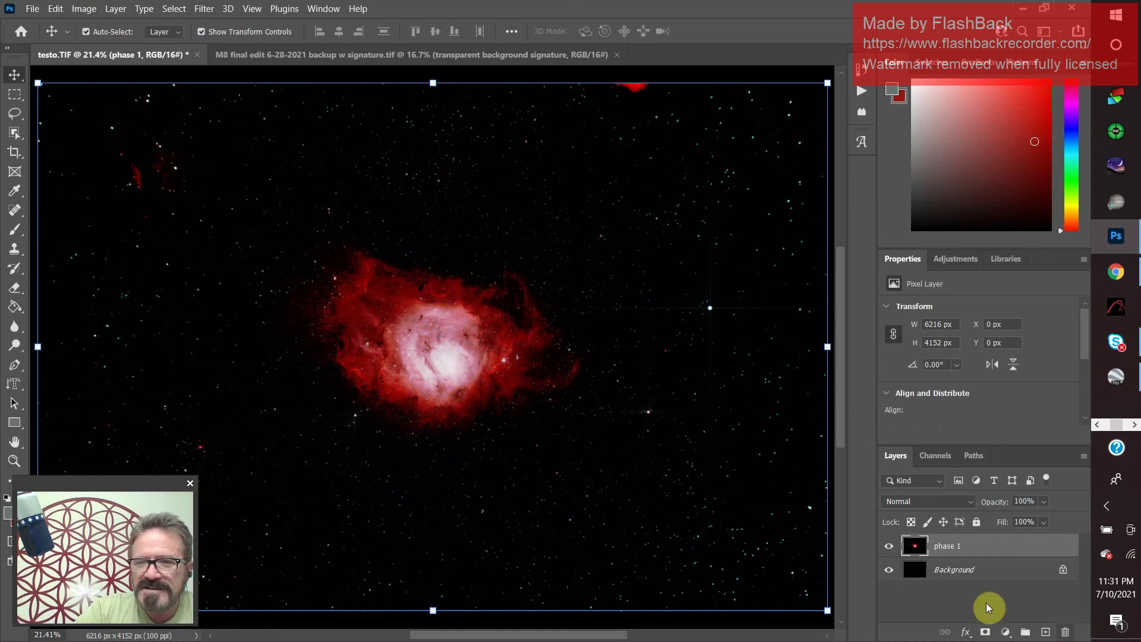
left_click(889, 547)
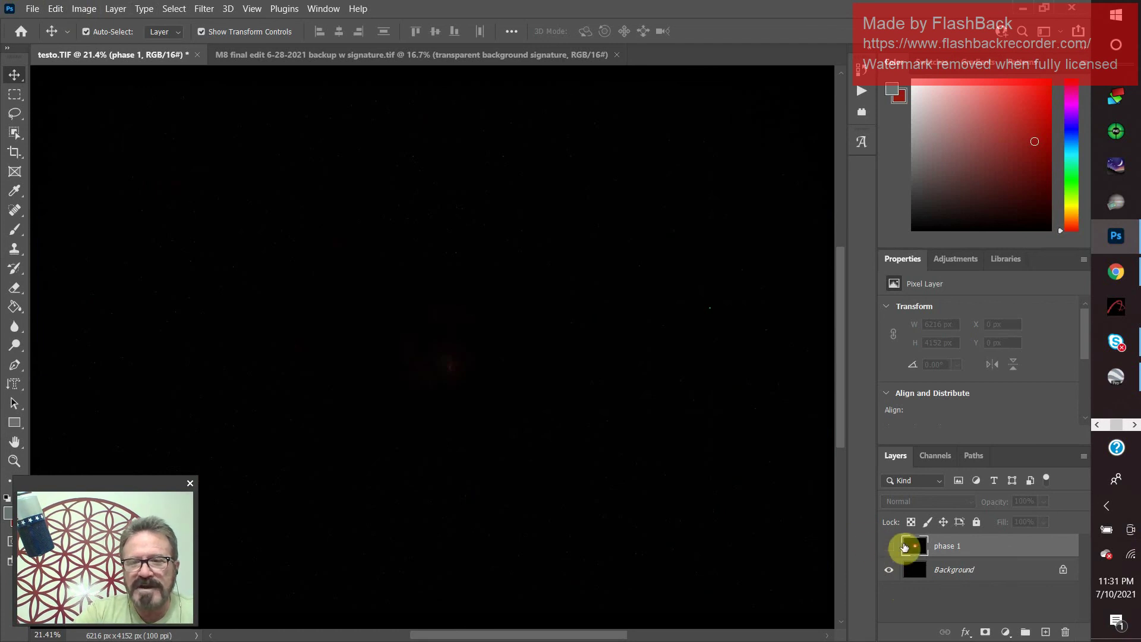
left_click(890, 545)
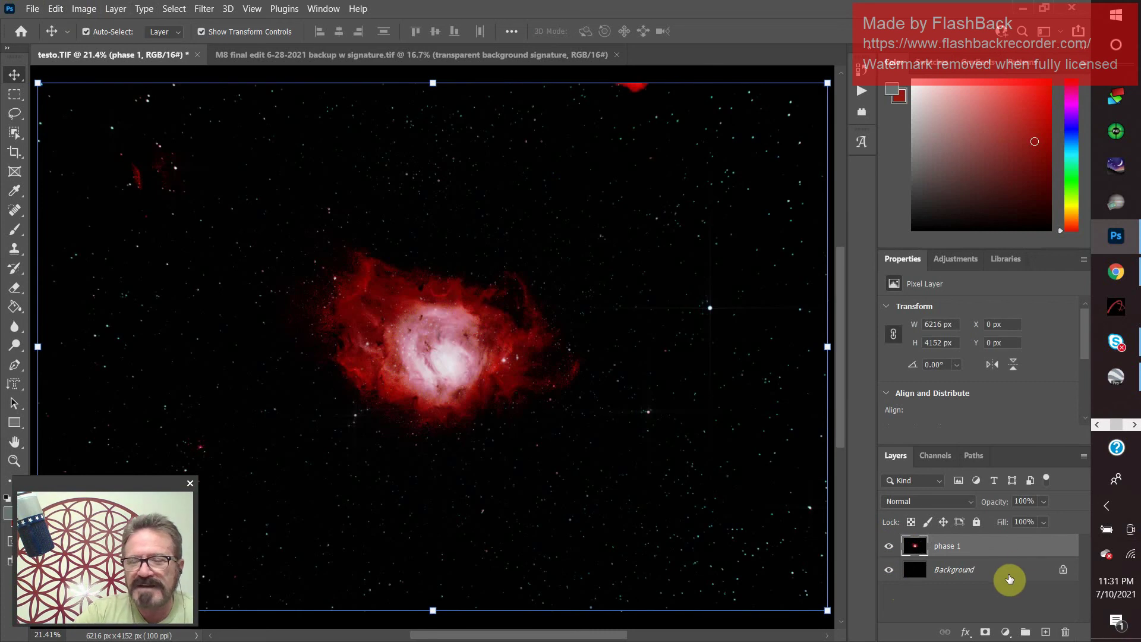
- Set the merged phase 1 layer to 87% opacity
left_click(1041, 500)
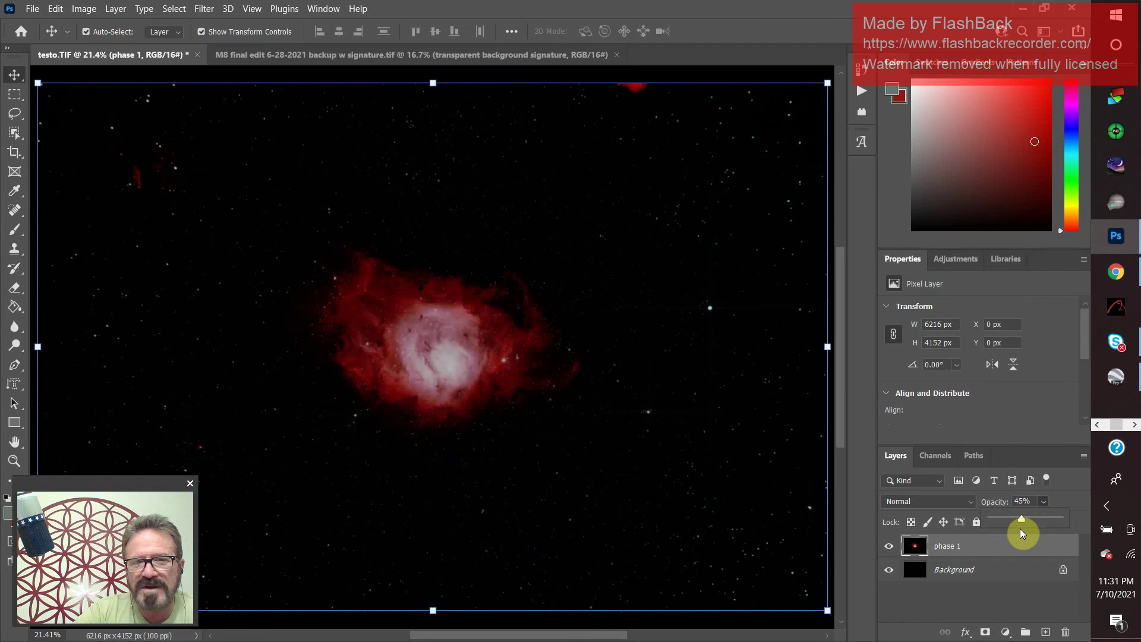
left_click_drag(1014, 529, 990, 533)
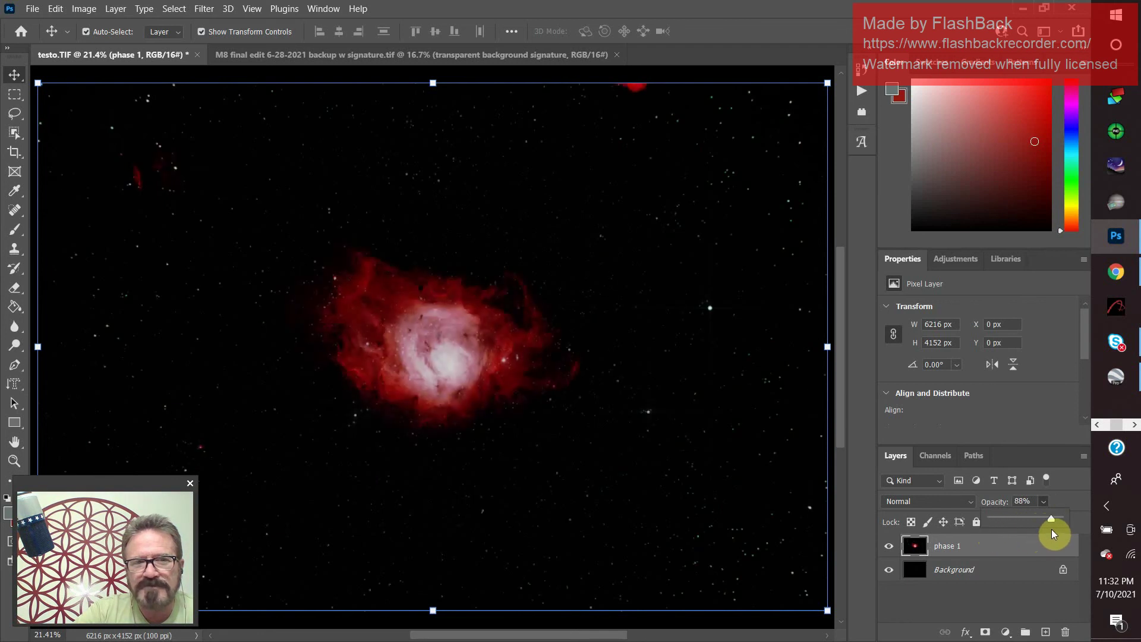
mouse_move(1052, 531)
left_mouse_down()
mouse_move(1058, 522)
mouse_move(1046, 521)
mouse_move(1056, 526)
left_mouse_up()
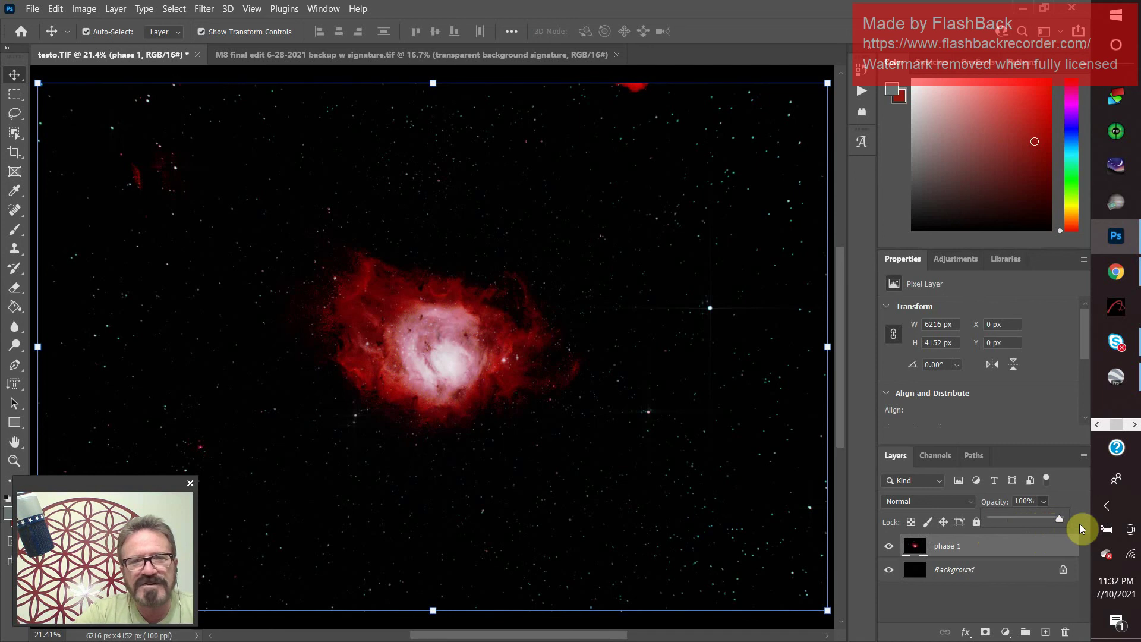
left_click_drag(1054, 519, 1050, 520)
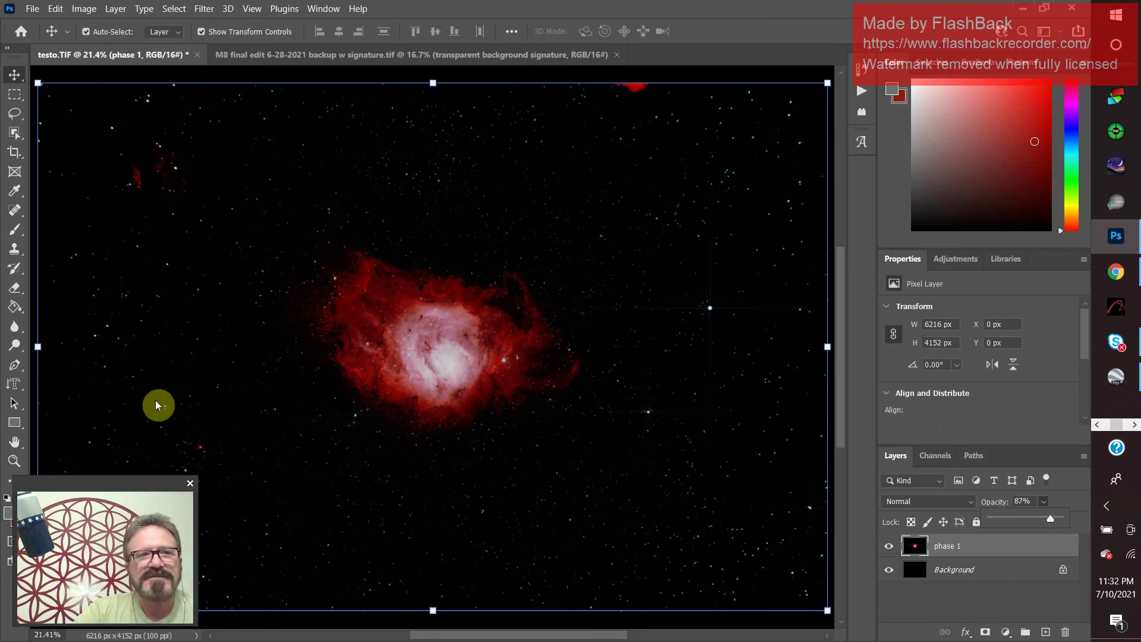
- Open the Filter menu to reach the ProDigital Software plugins
left_click(204, 10)
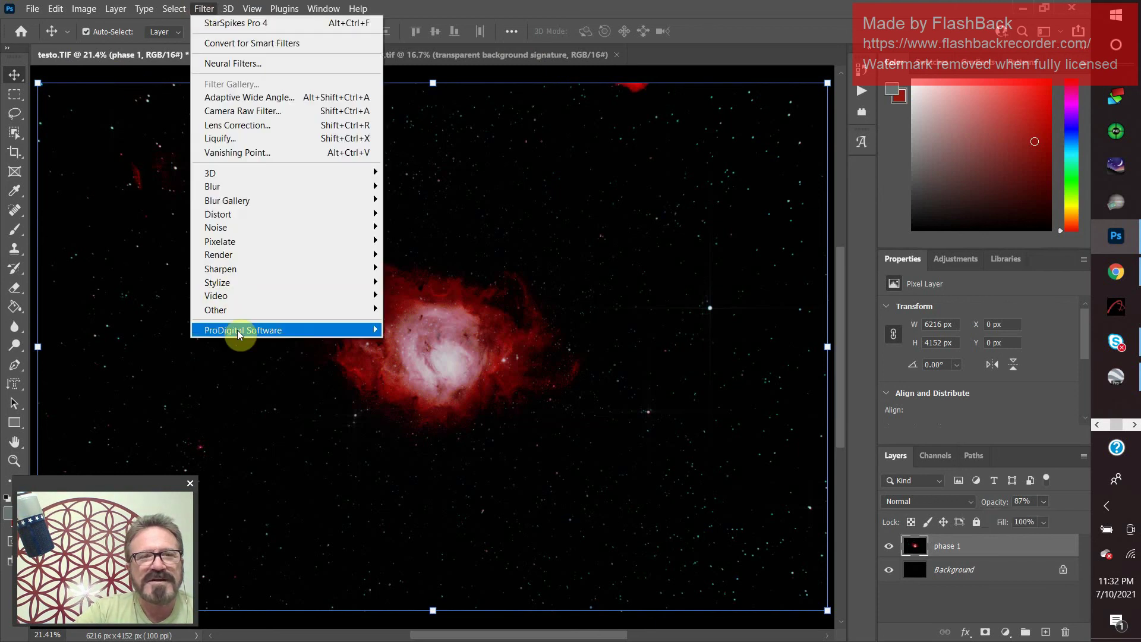
- Launch StarSpikes Pro 4 on phase 1 with the Show tool, setting Length 34 and Intensity 47
mouse_move(259, 331)
left_click(408, 331)
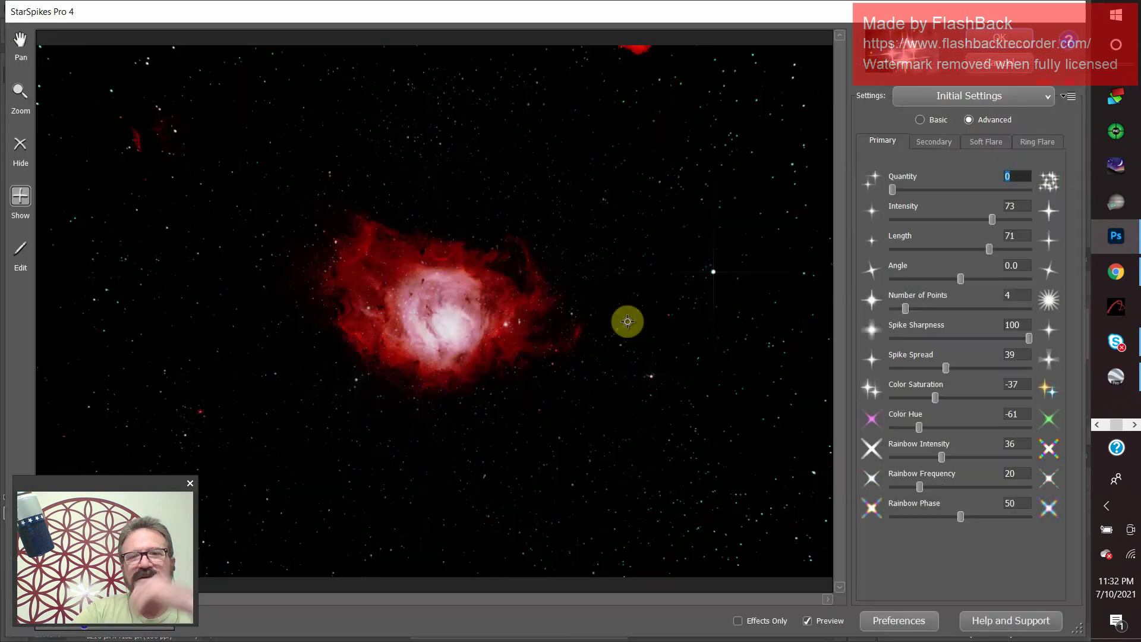
left_click(20, 197)
left_click(715, 274)
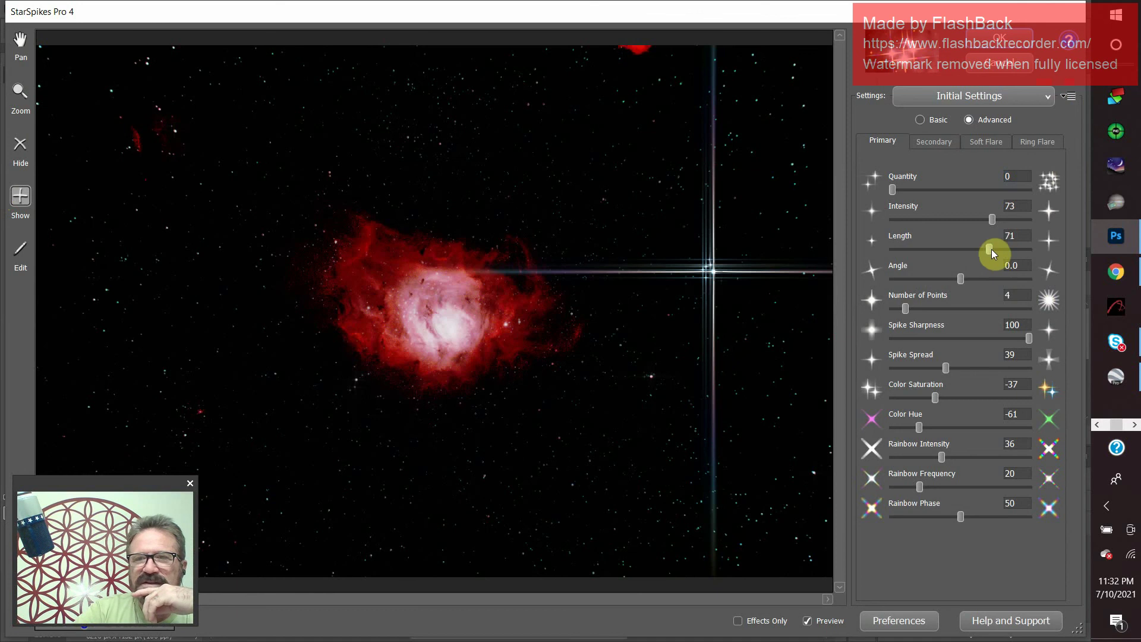
left_click_drag(993, 253, 939, 255)
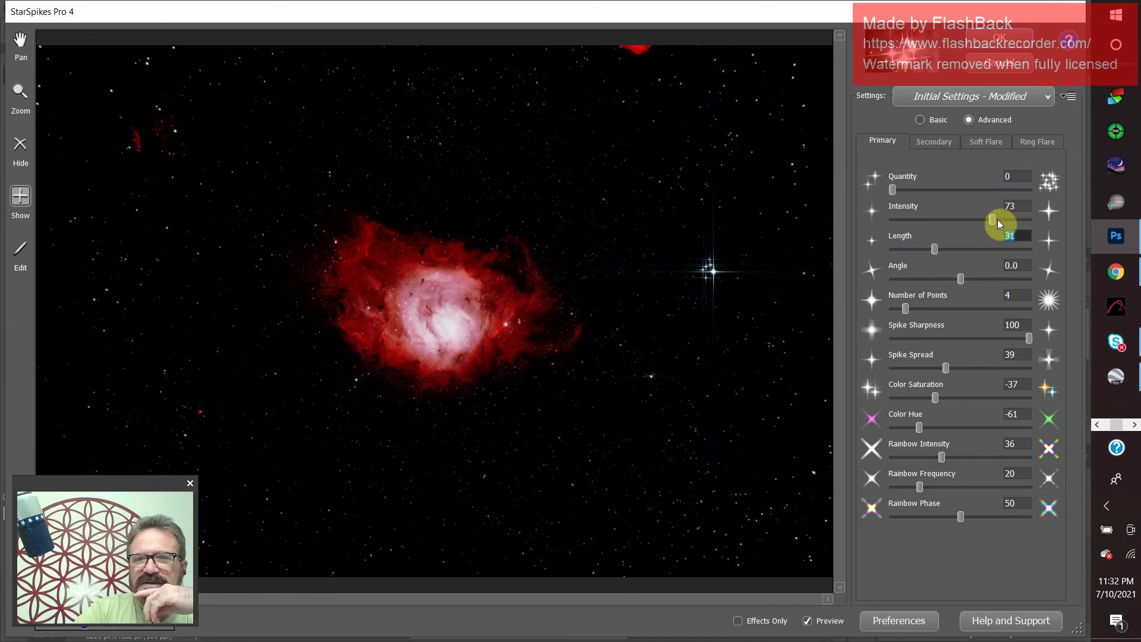
left_click_drag(990, 218, 957, 228)
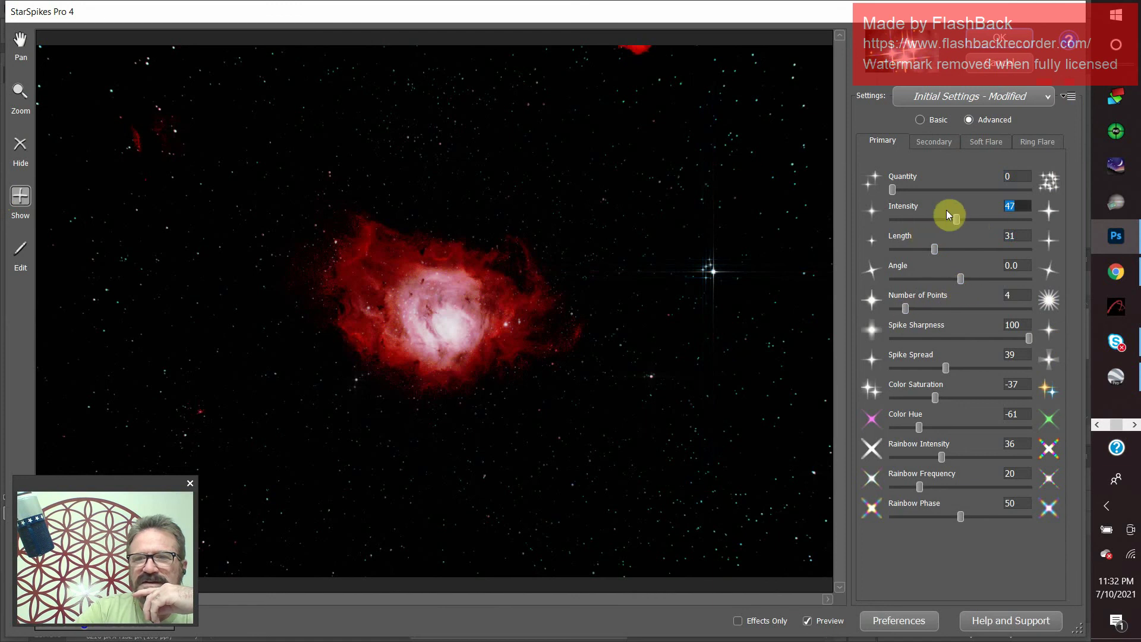
left_click_drag(934, 249, 939, 248)
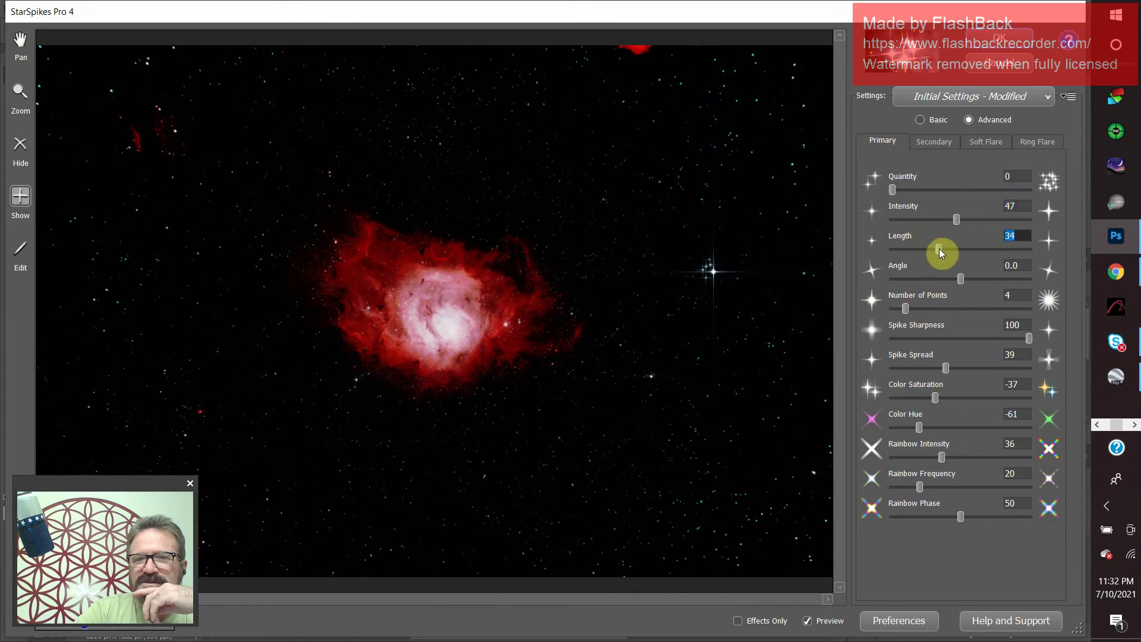
- Add spikes to five stars: lower left, upper left, below-right, below-left of the nebula, and left edge
left_click(184, 434)
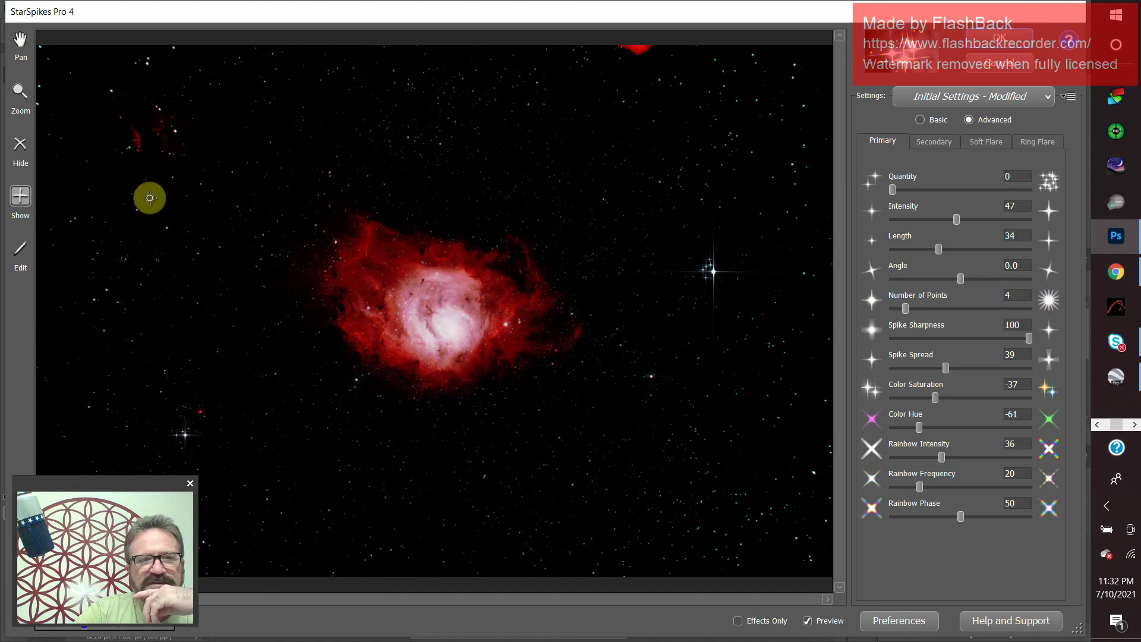
left_click(173, 129)
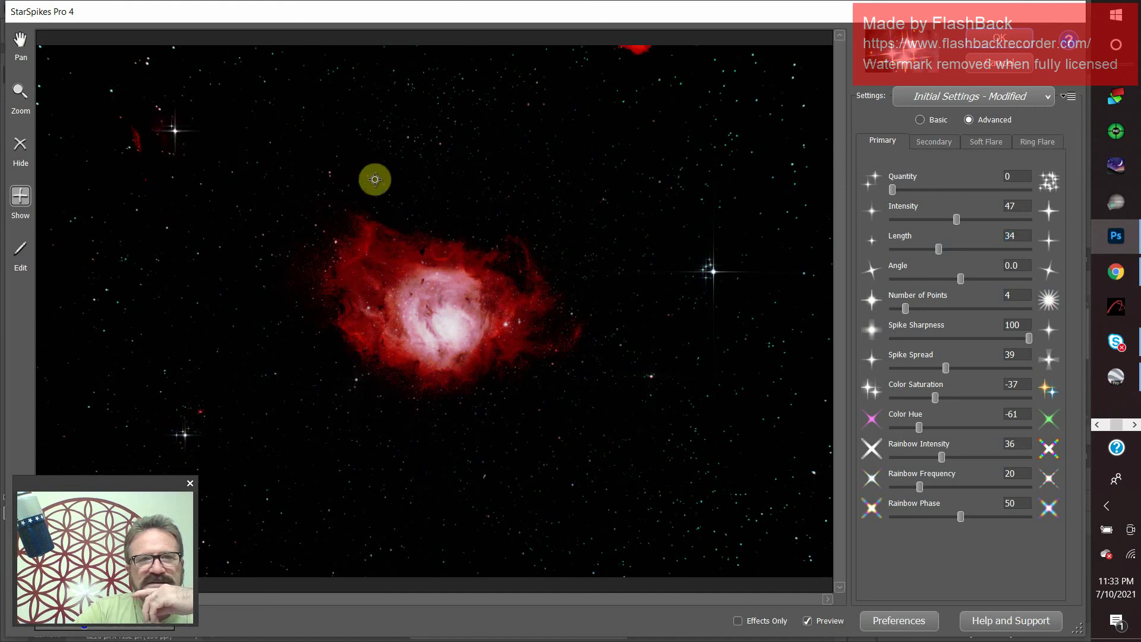
left_click(652, 376)
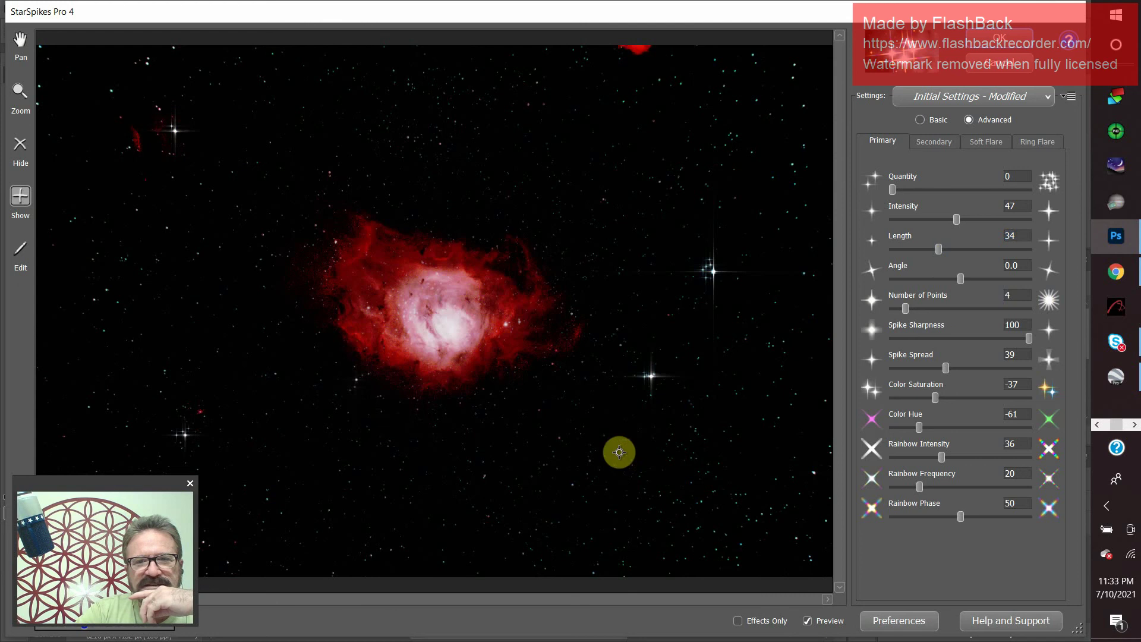
left_click(359, 377)
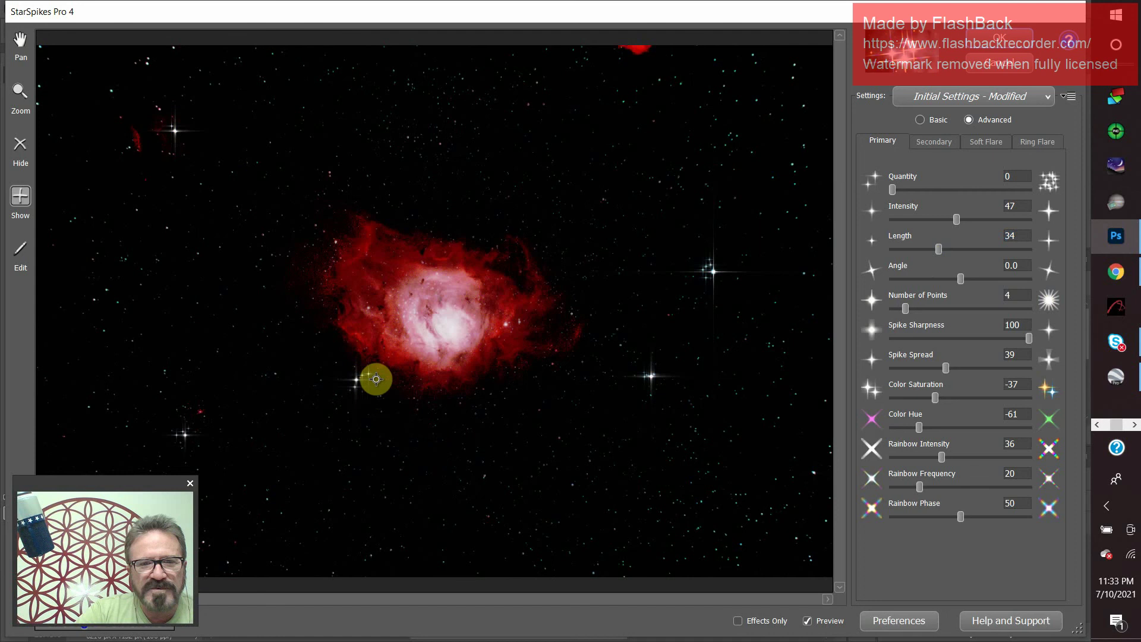
left_click(99, 313)
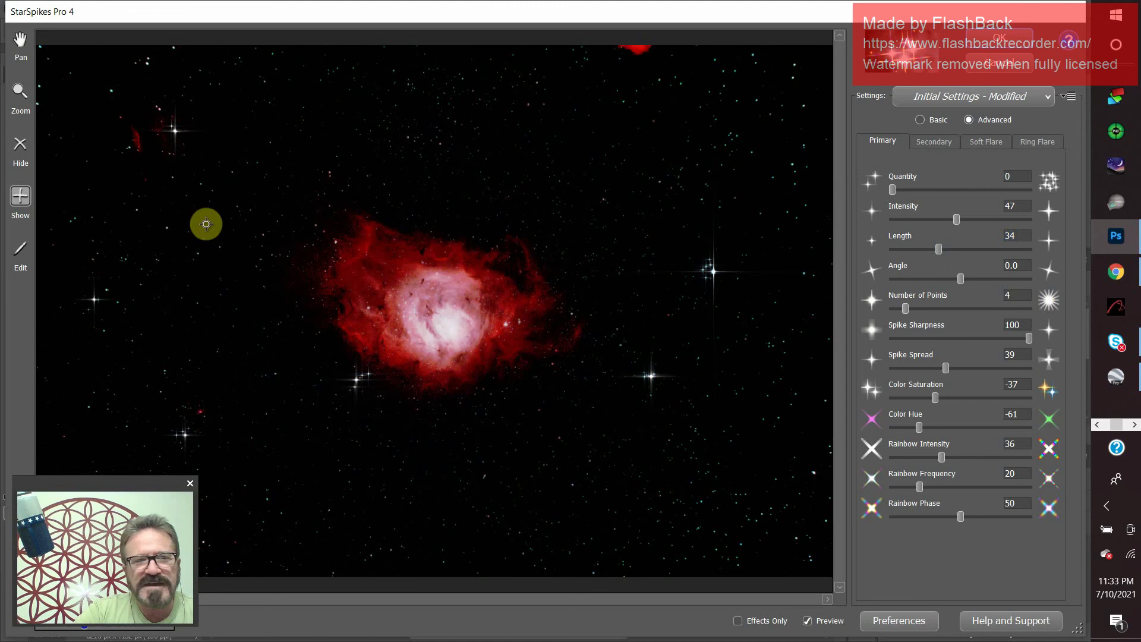
- Remove and restore the spikes on the star below-right of the nebula, then apply the filter
left_click(20, 145)
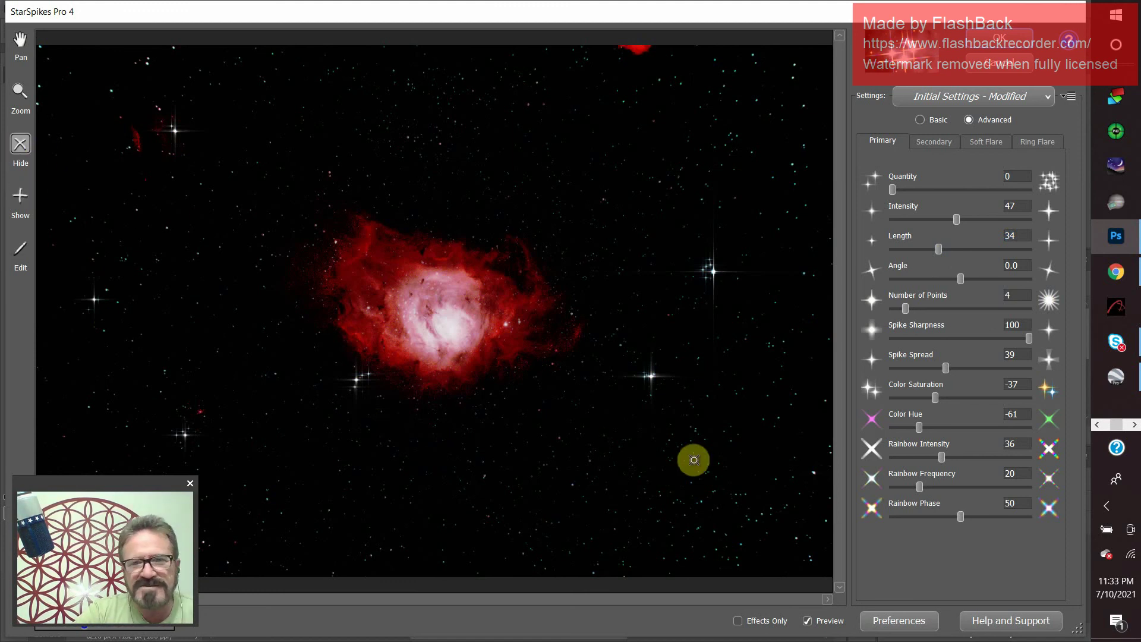
left_click(651, 375)
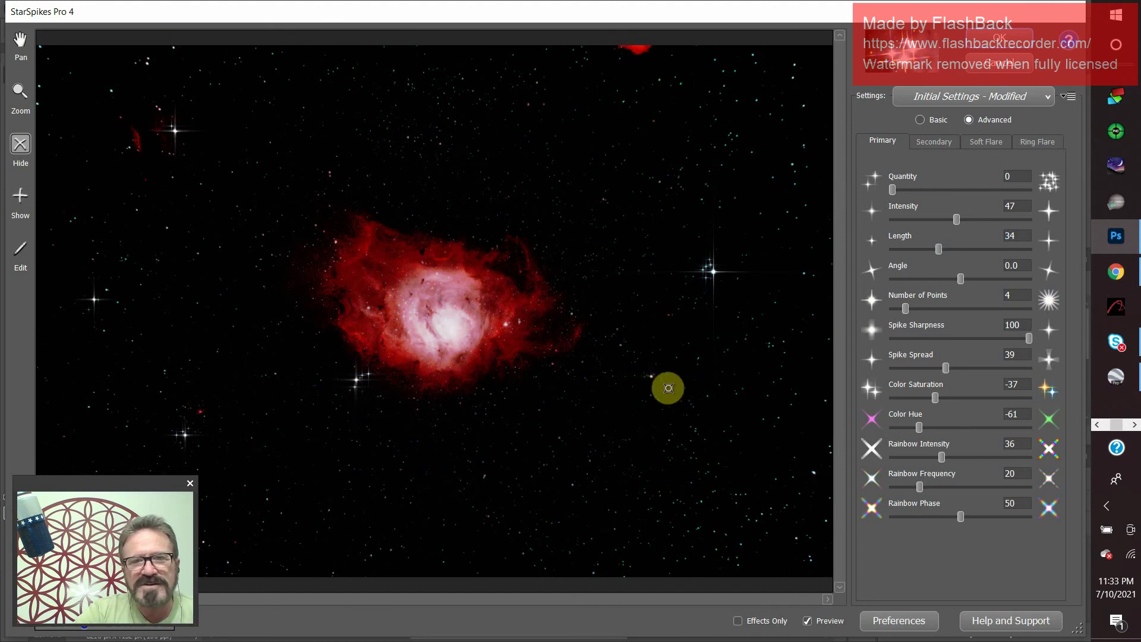
left_click(20, 202)
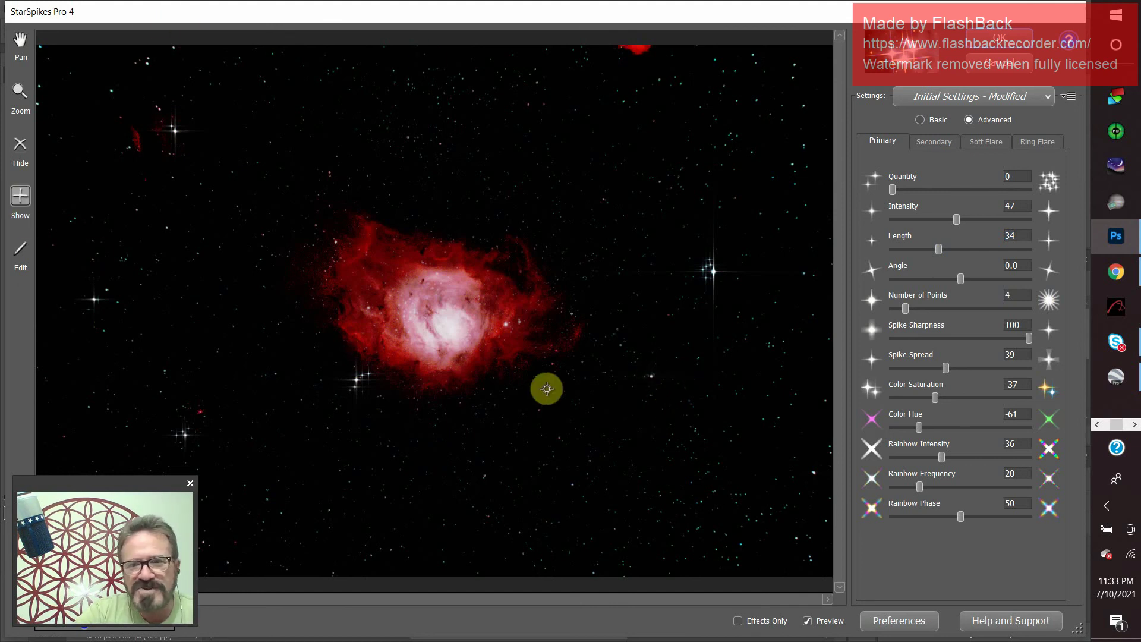
left_click(650, 375)
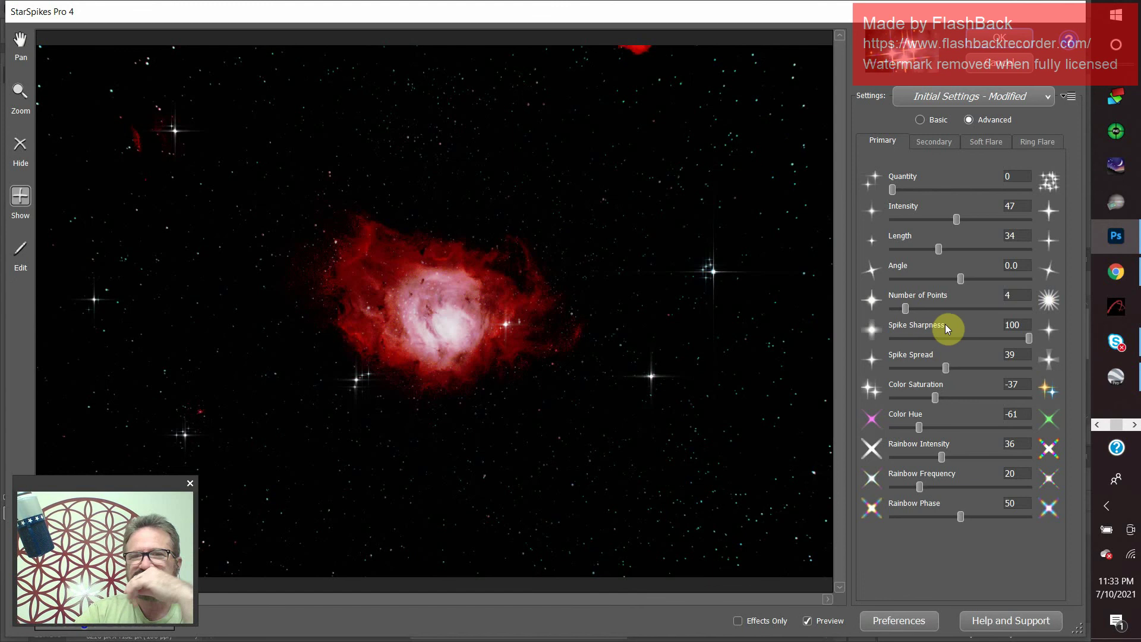
left_click(1002, 40)
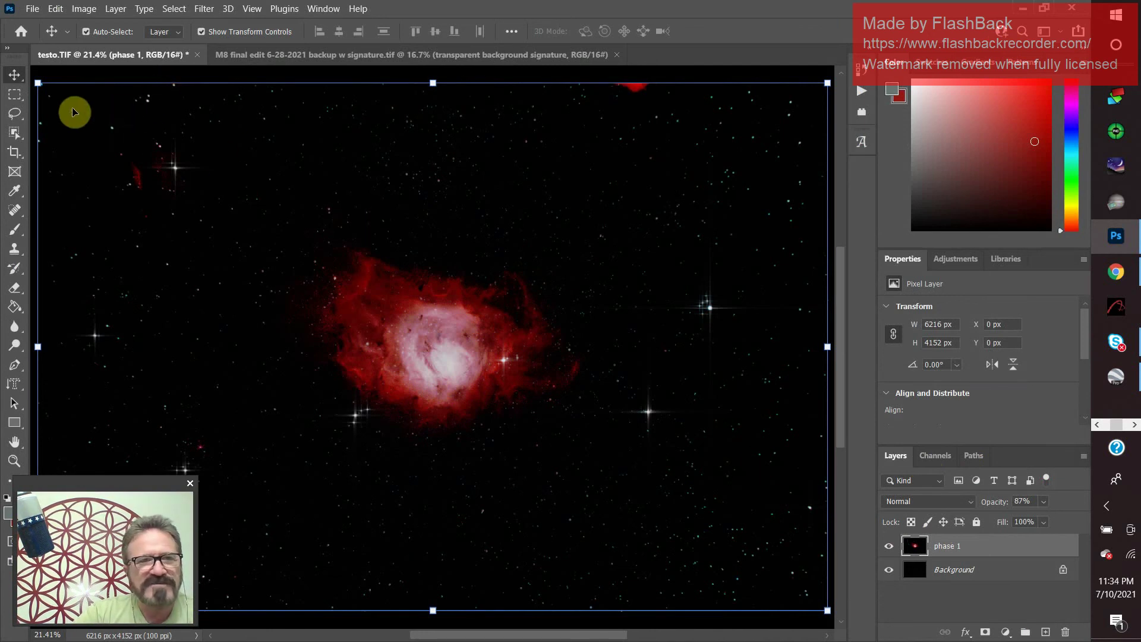
- Switch to the M8 final edit document, then back to the testo.TIF nebula image
left_click(33, 9)
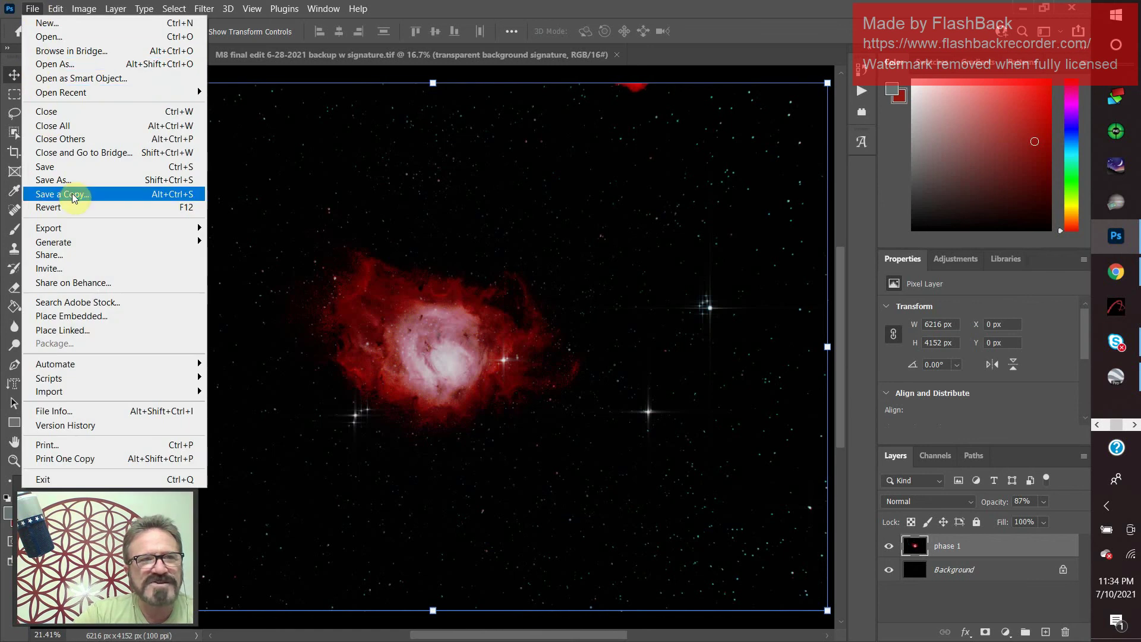
mouse_move(178, 92)
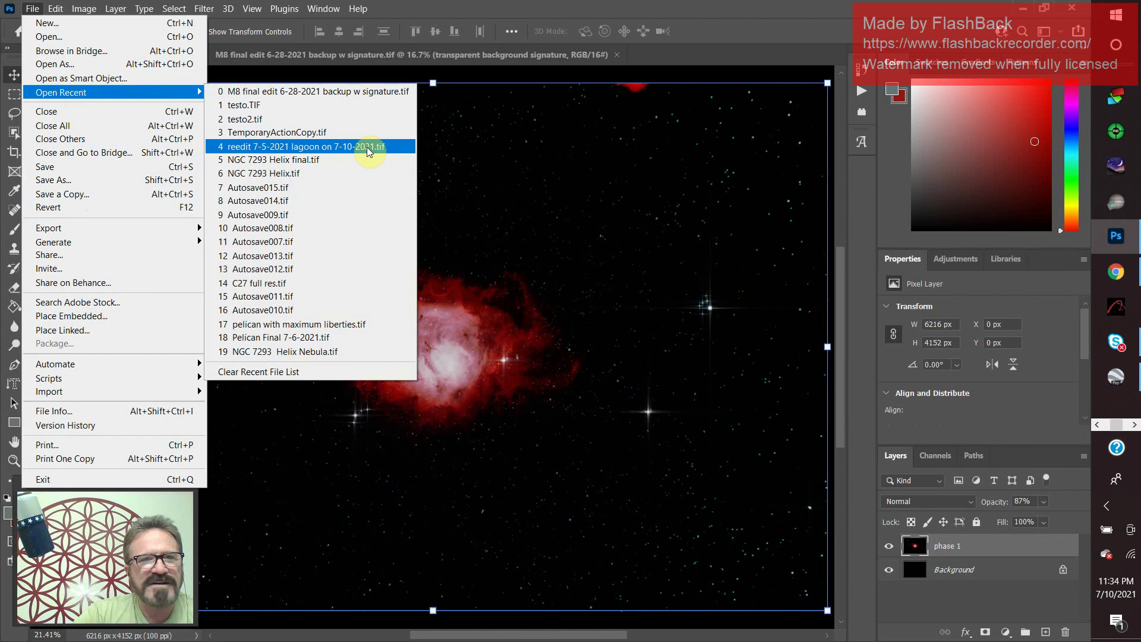
left_click(355, 91)
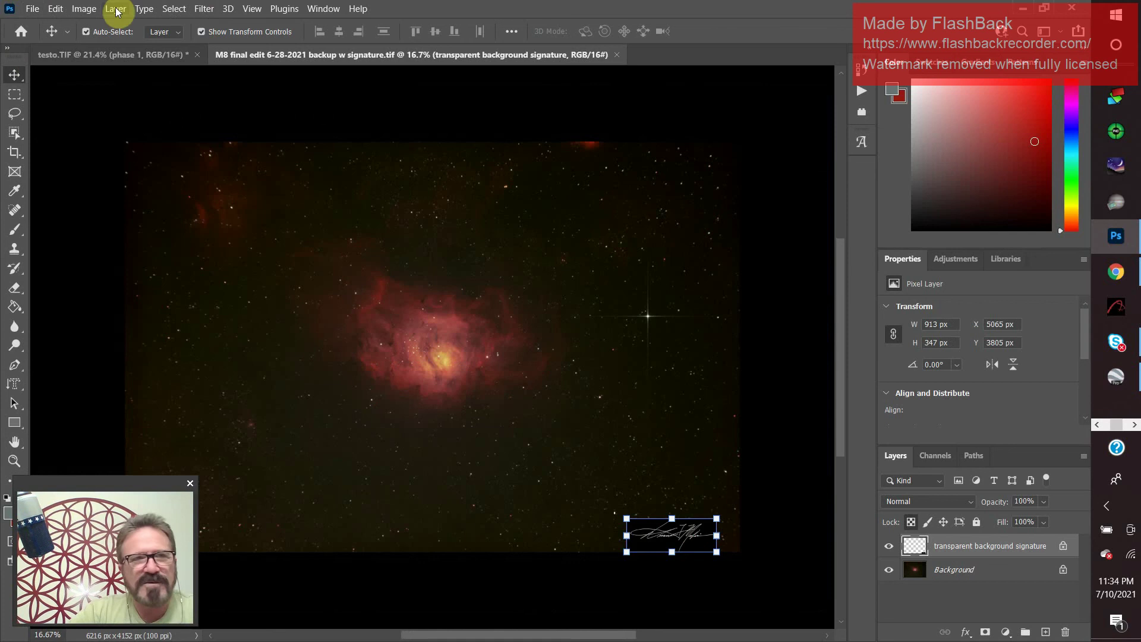
left_click(86, 32)
left_click(102, 55)
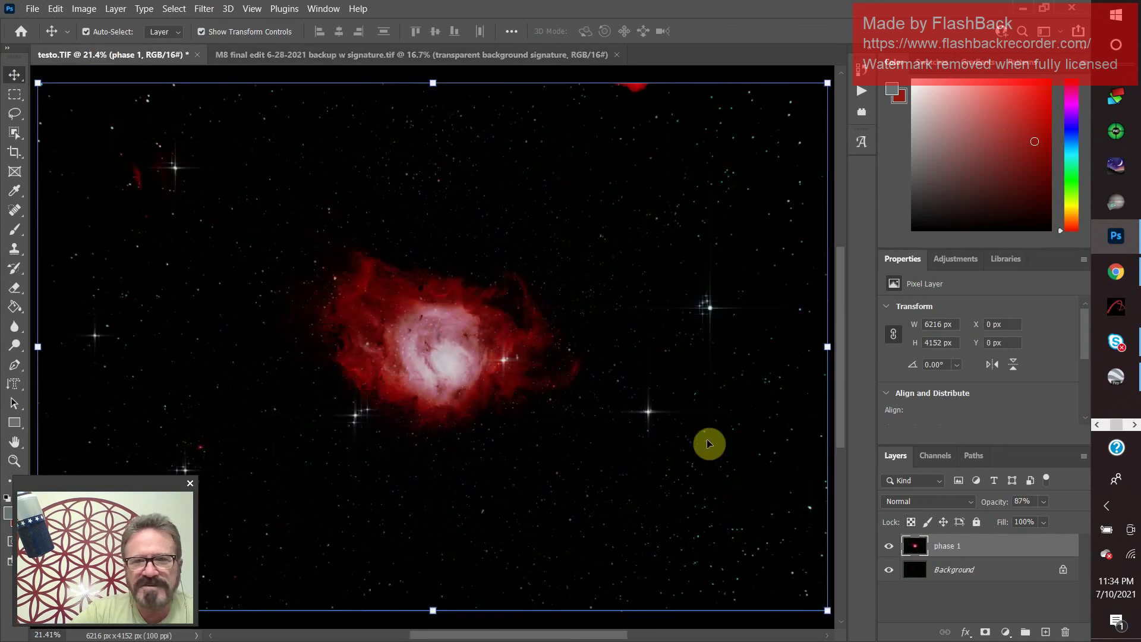
- Deselect the phase 1 layer and paste the signature with Ctrl+V
left_click(953, 598)
right_click(953, 598)
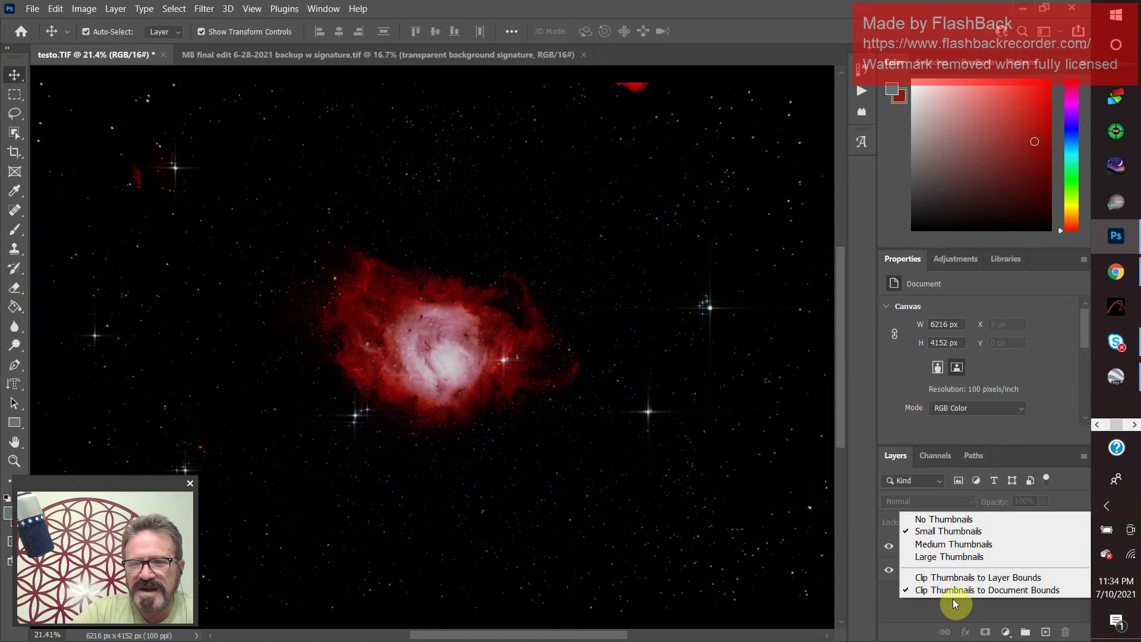
left_click(953, 598)
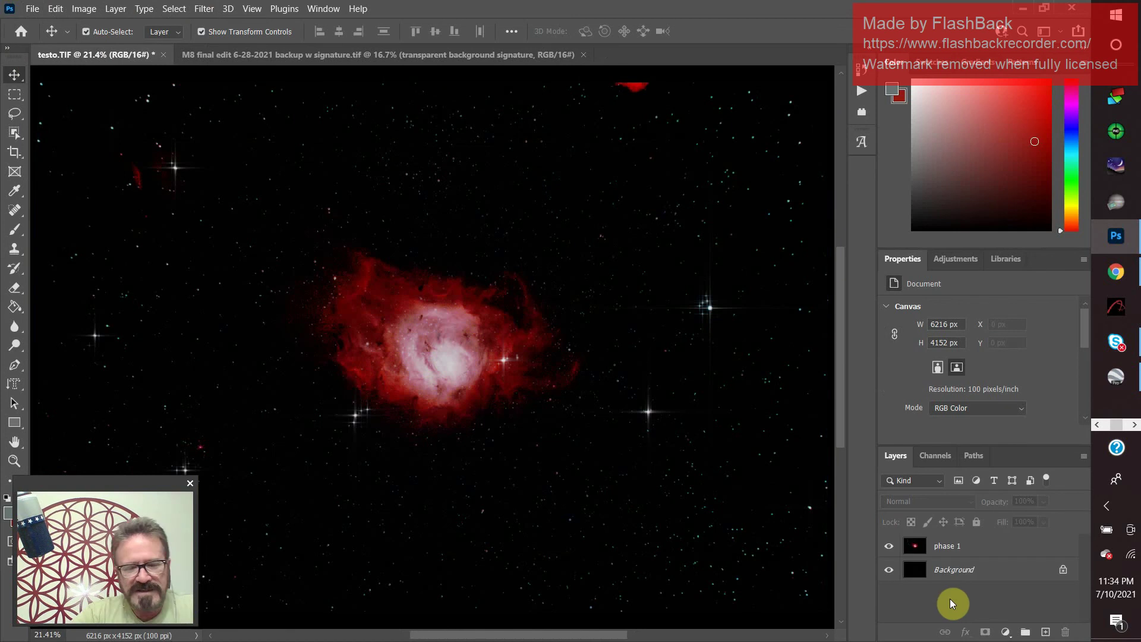
key("ctrl+v")
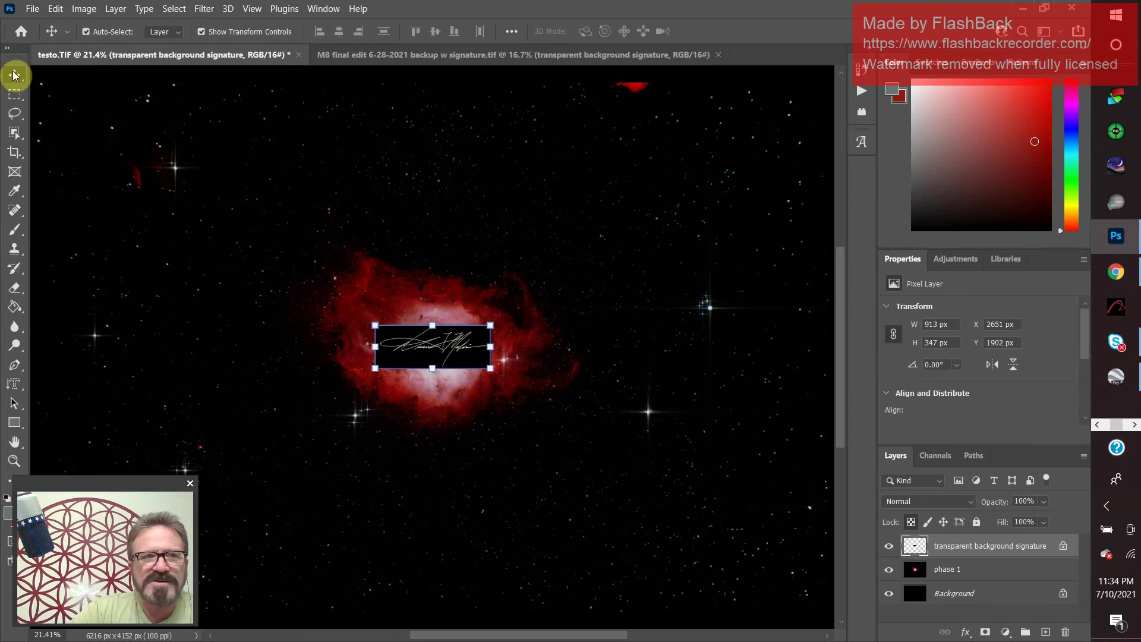
- Drag the signature to the lower-right corner and set its blend mode to Exclusion
mouse_move(418, 365)
left_mouse_down()
mouse_move(432, 411)
mouse_move(721, 604)
mouse_move(708, 595)
mouse_move(720, 569)
mouse_move(649, 486)
mouse_move(650, 407)
mouse_move(634, 425)
mouse_move(629, 410)
mouse_move(650, 299)
mouse_move(662, 408)
mouse_move(733, 581)
mouse_move(716, 593)
left_mouse_up()
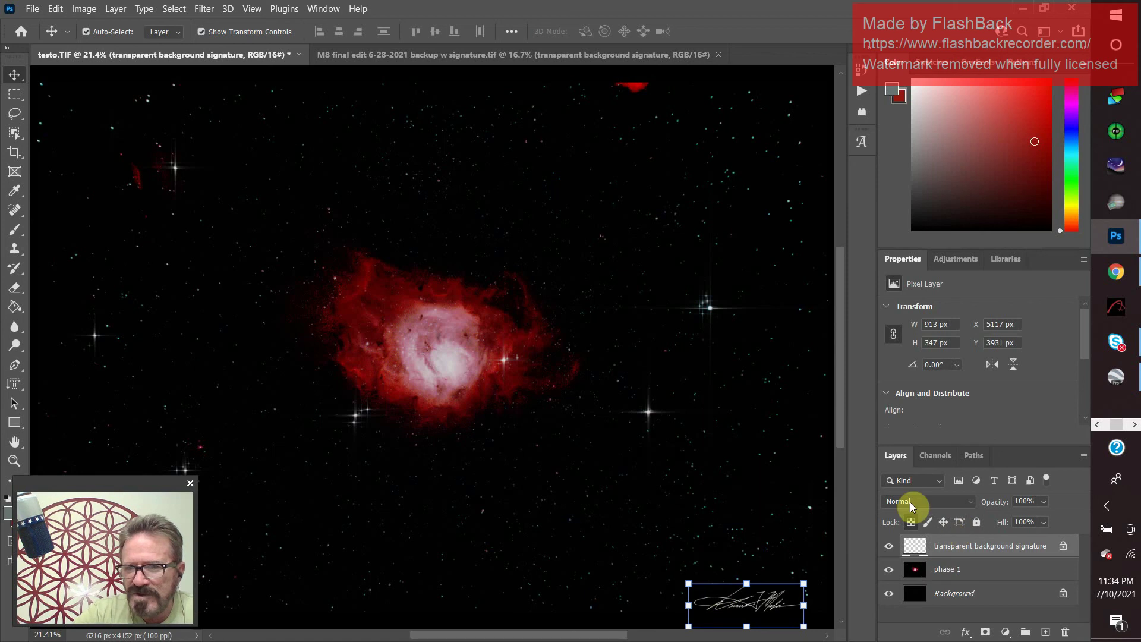
left_click(970, 504)
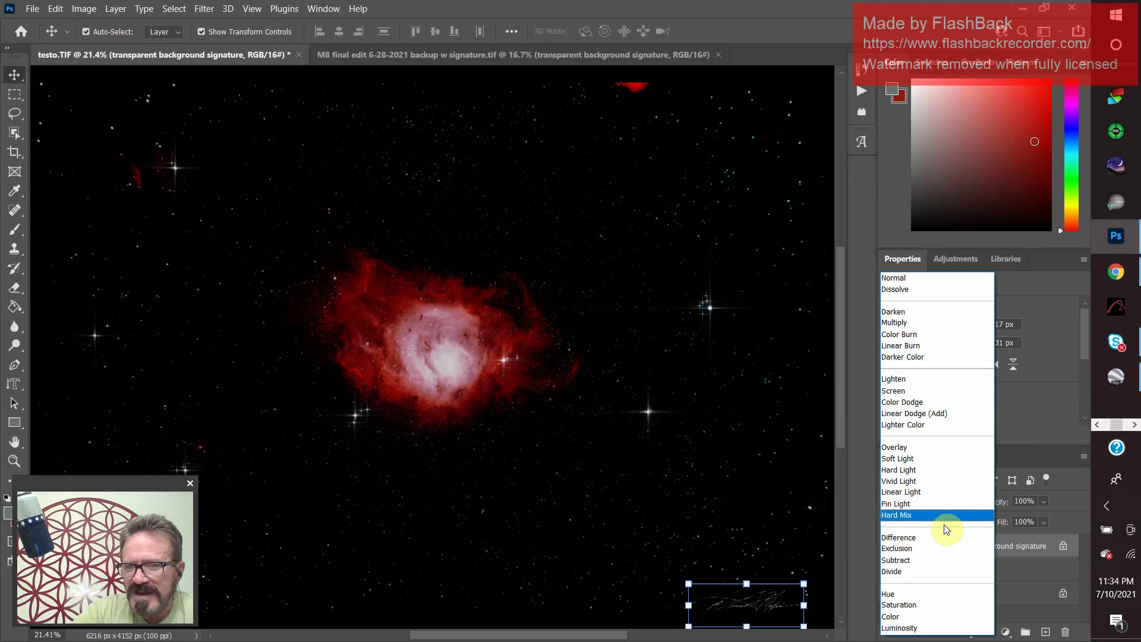
left_click(909, 550)
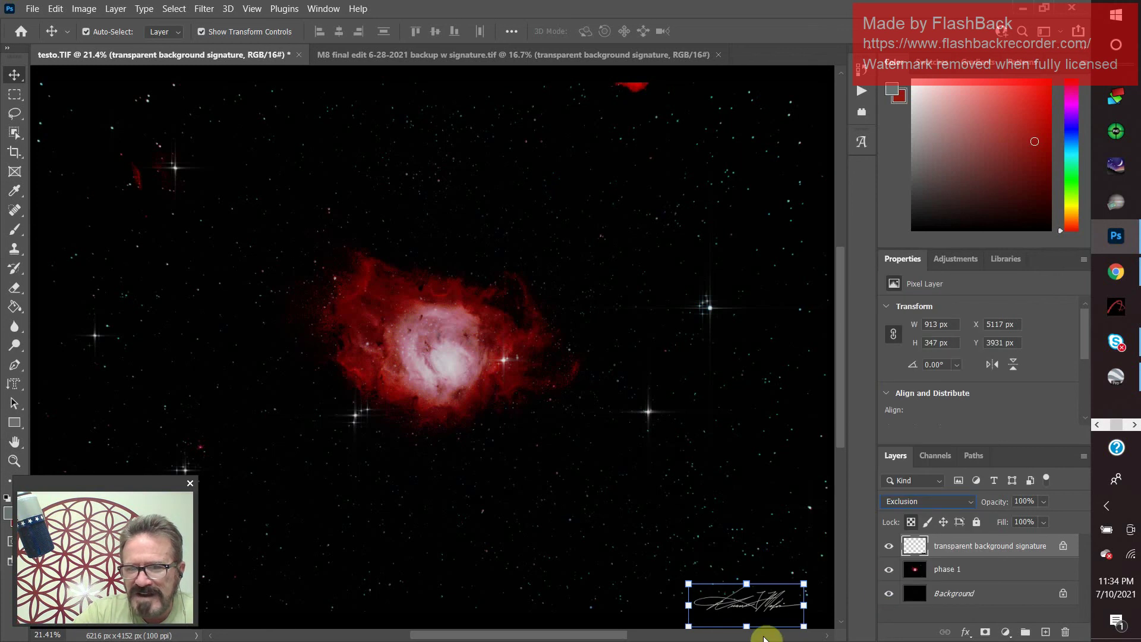
- Fine-tune the signature's position to X 5145 px, Y 3931 px in the bottom-right
left_click_drag(790, 599, 784, 592)
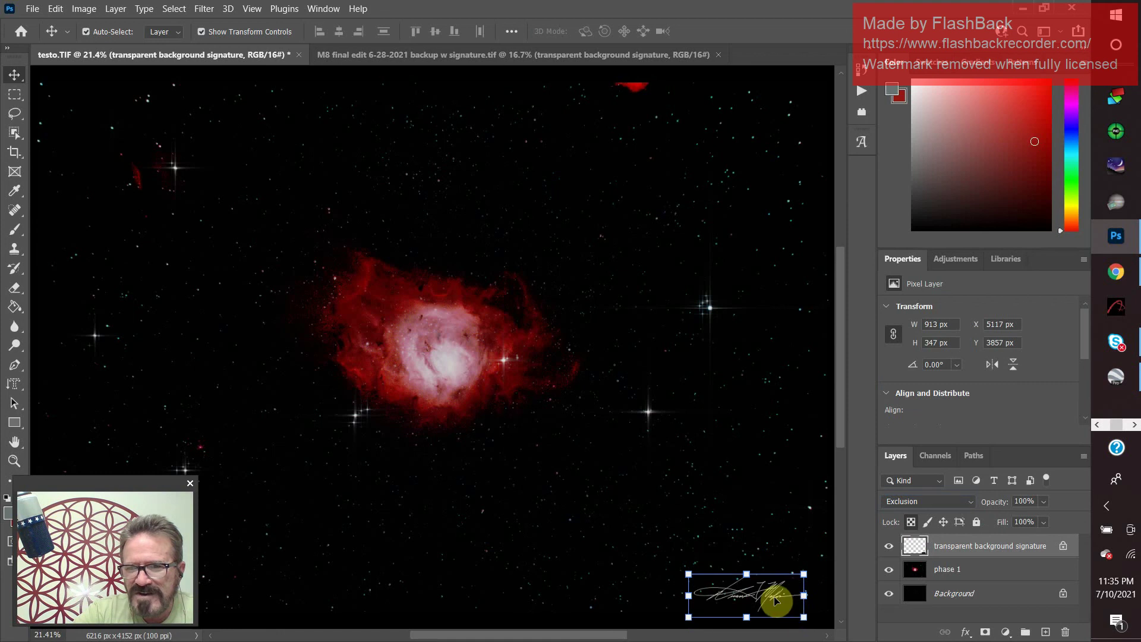
mouse_move(713, 584)
left_mouse_down()
mouse_move(730, 568)
mouse_move(724, 504)
mouse_move(621, 401)
mouse_move(688, 483)
mouse_move(726, 596)
left_mouse_up()
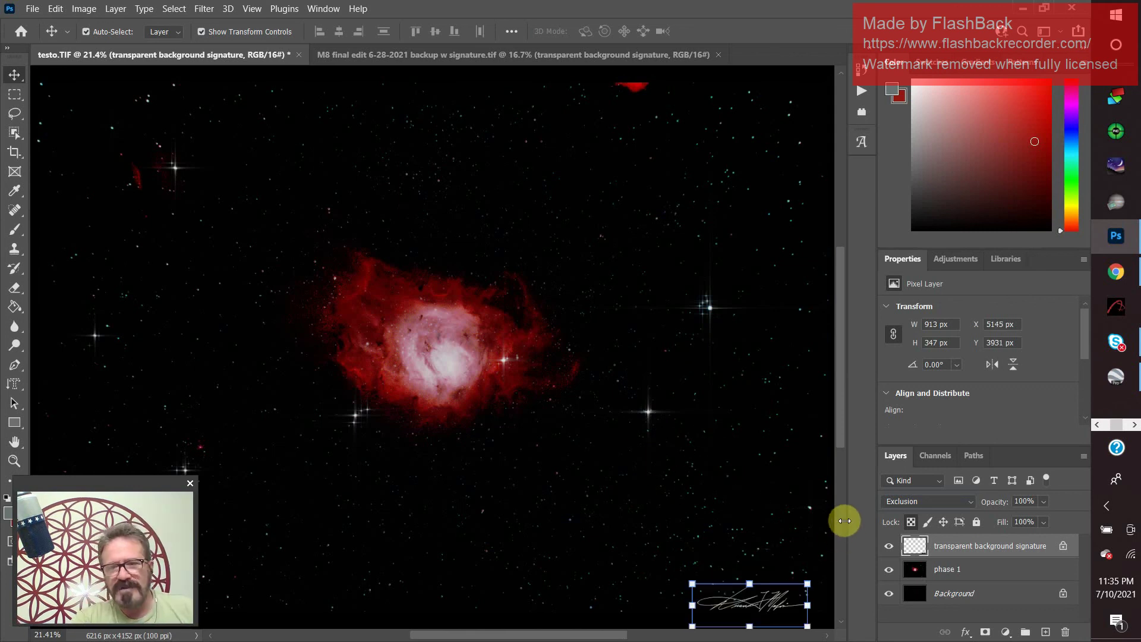
left_click(844, 521)
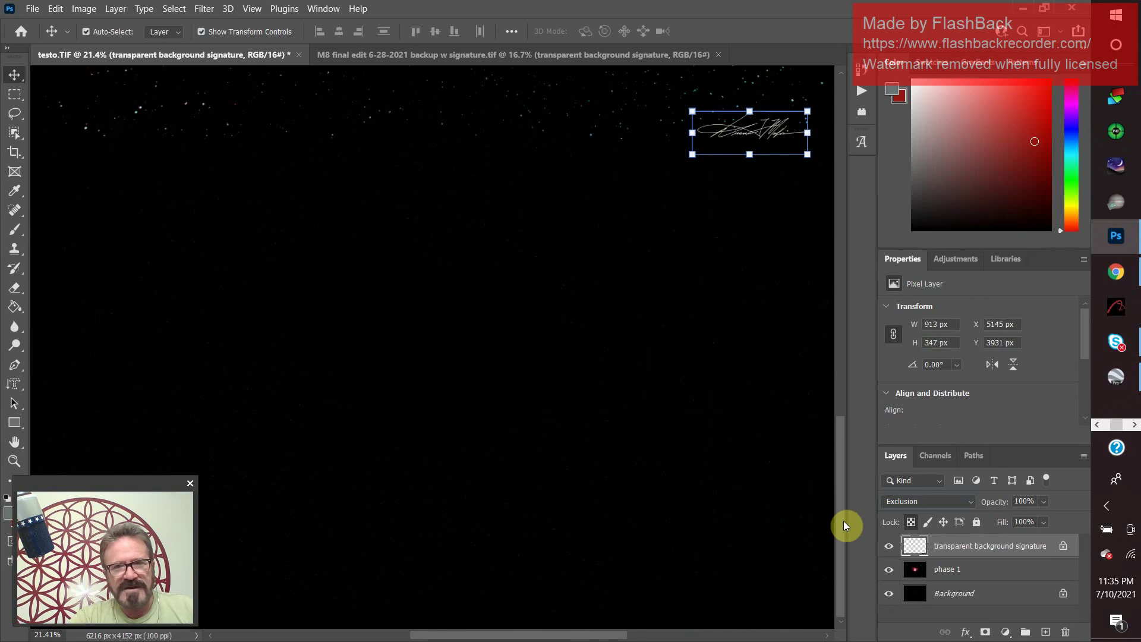
left_click_drag(837, 472, 814, 324)
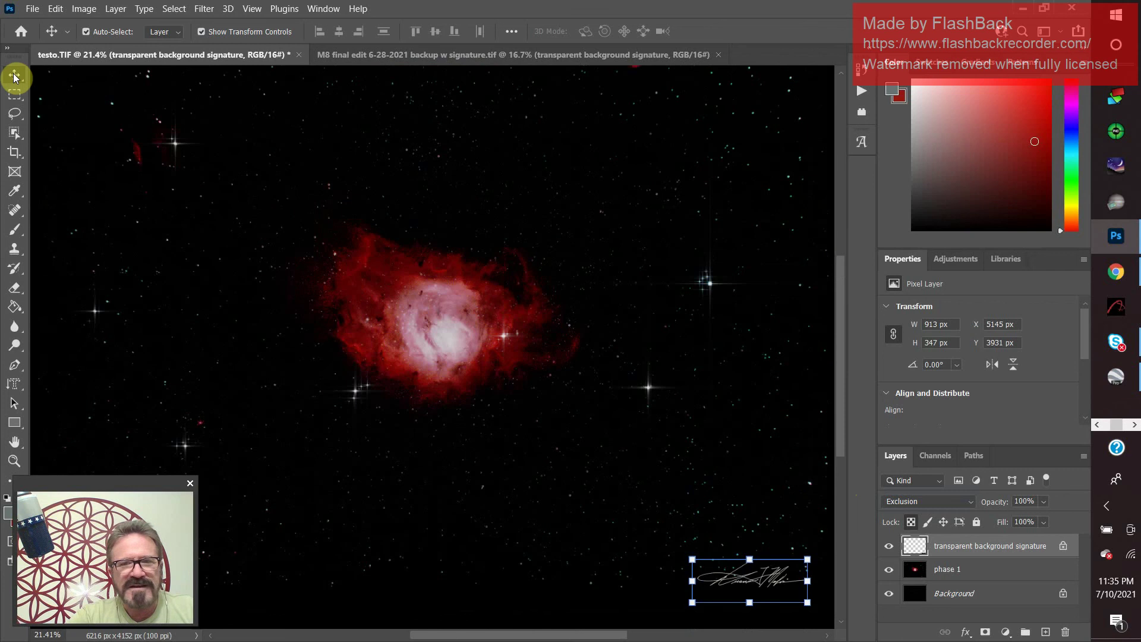
left_click(178, 10)
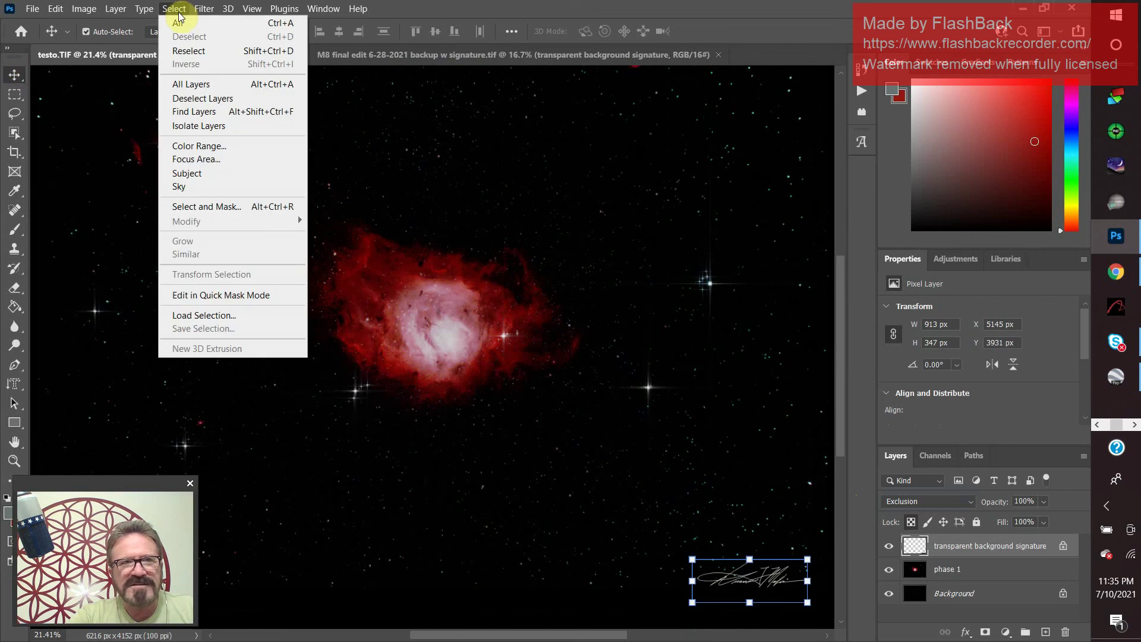
- Deselect all layers and zoom out twice to 12.5% to see the whole signed nebula
left_click(177, 11)
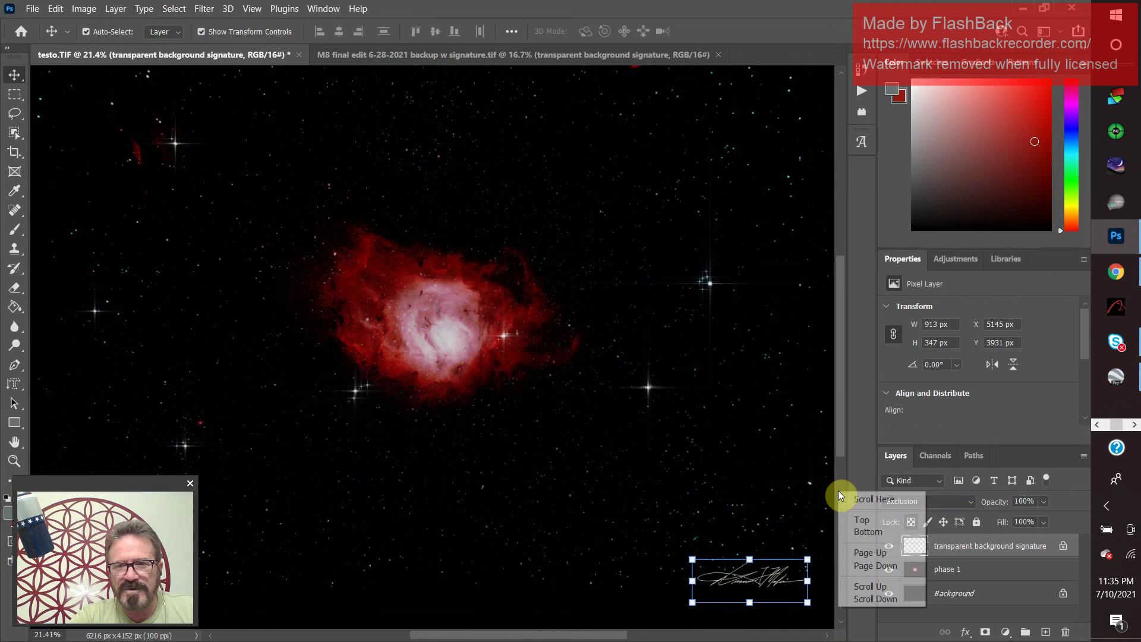
left_click(782, 481)
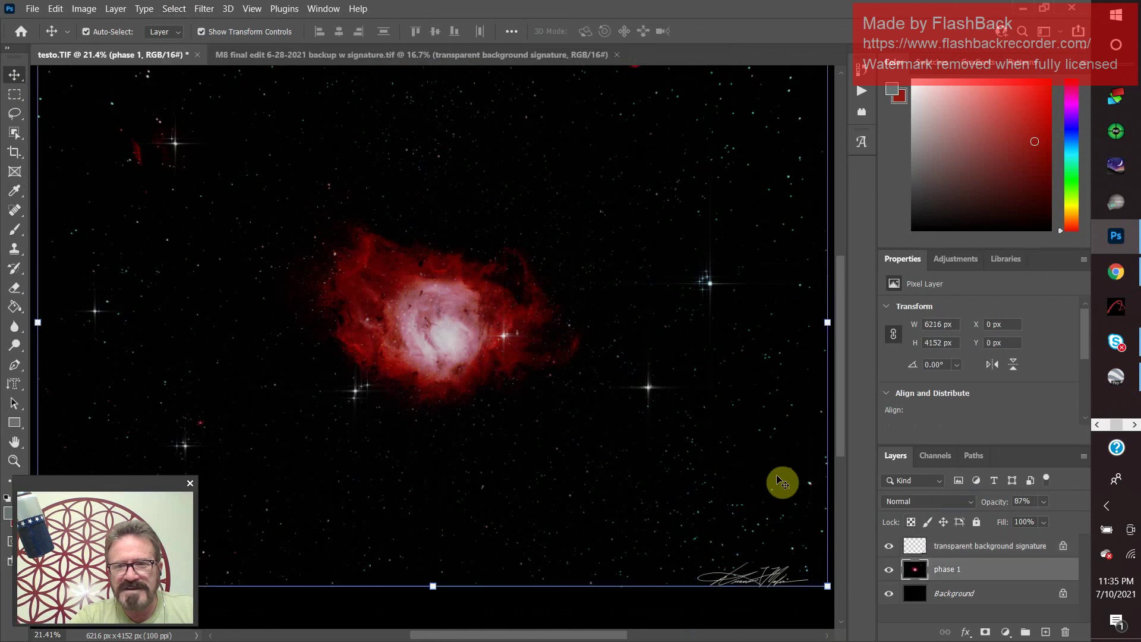
left_click(748, 620)
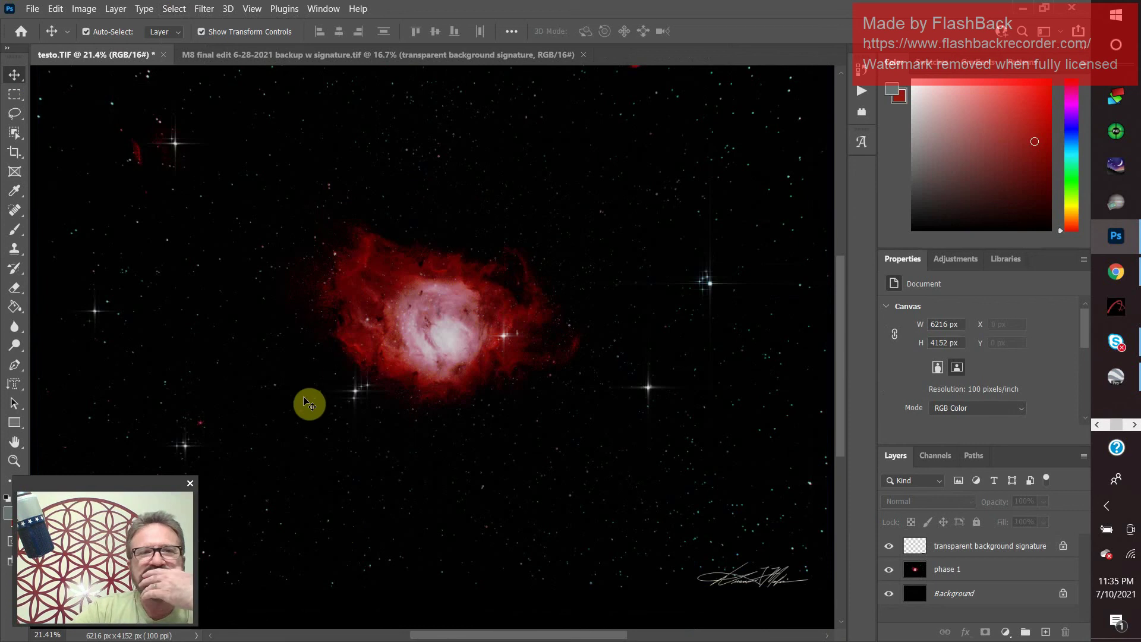
left_click(252, 9)
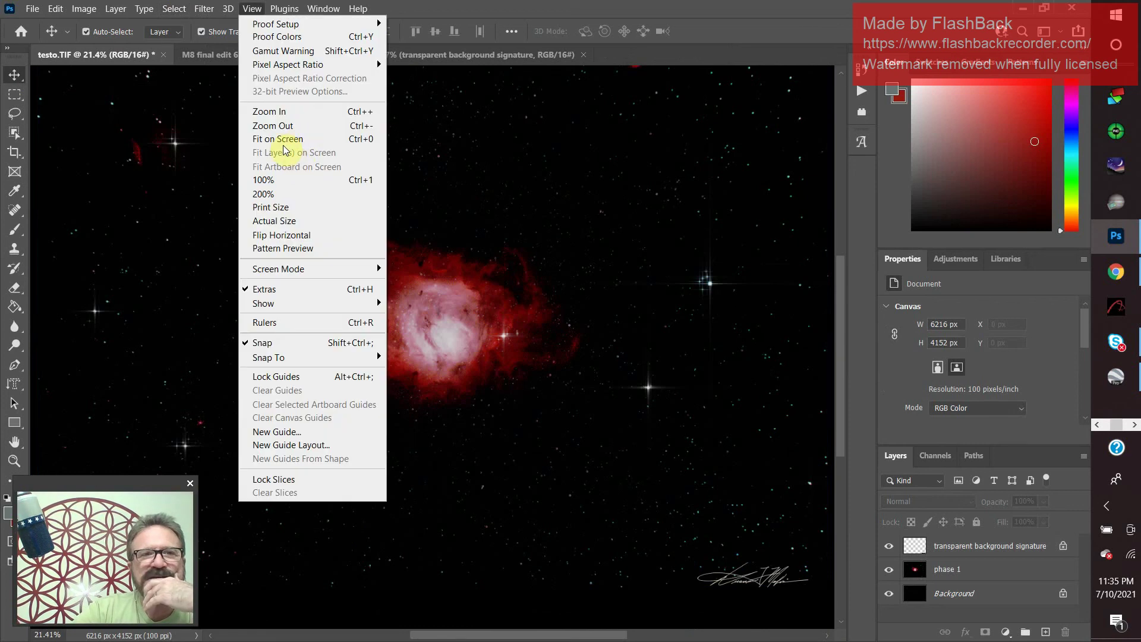
left_click(281, 126)
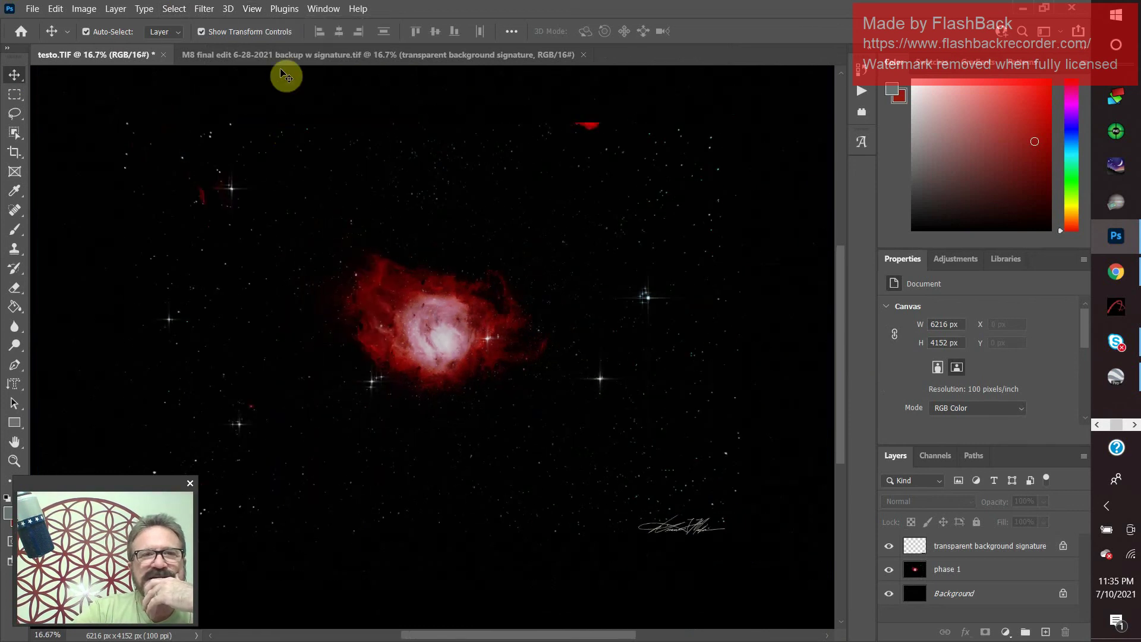
left_click(248, 9)
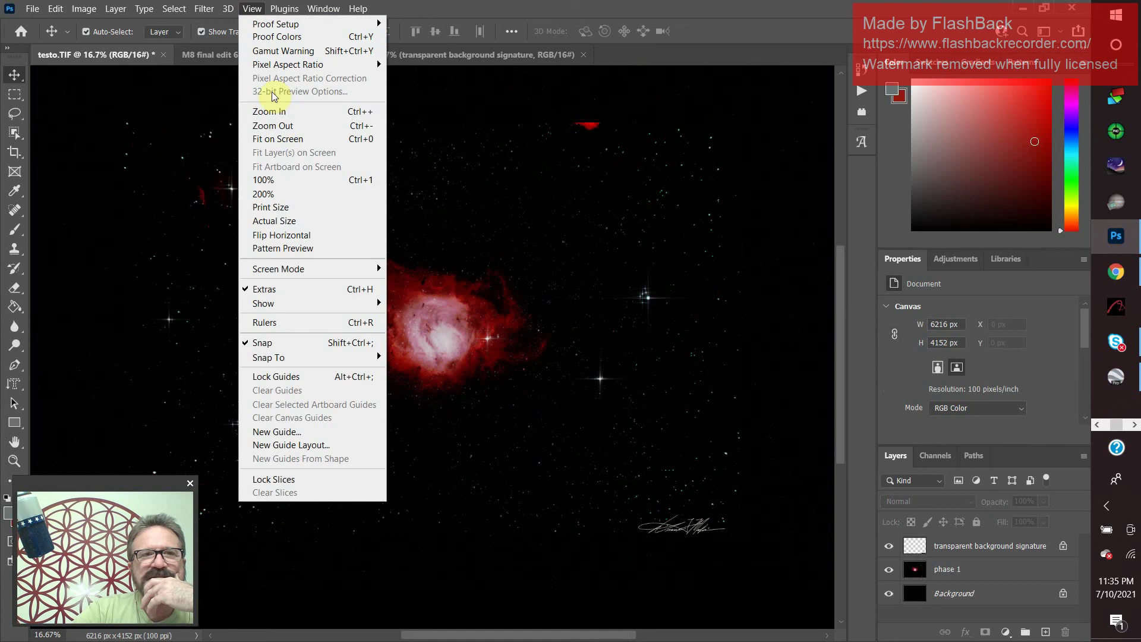
left_click(279, 127)
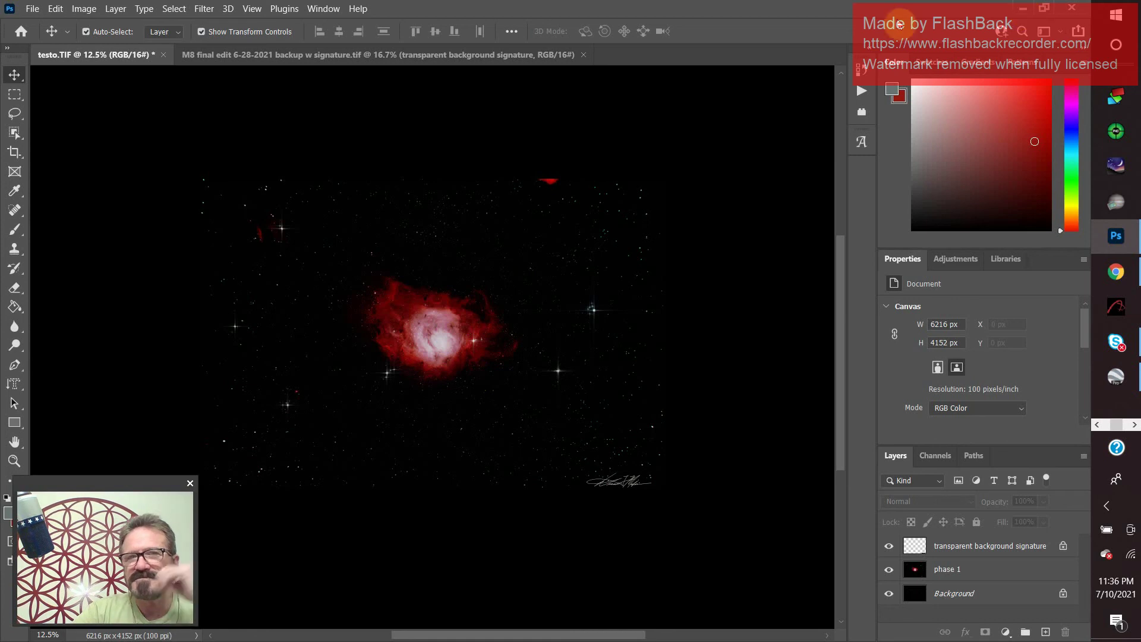
- Save a layered TIFF copy named 'testo copy' to APT_Images, then minimize Photoshop
left_click(32, 13)
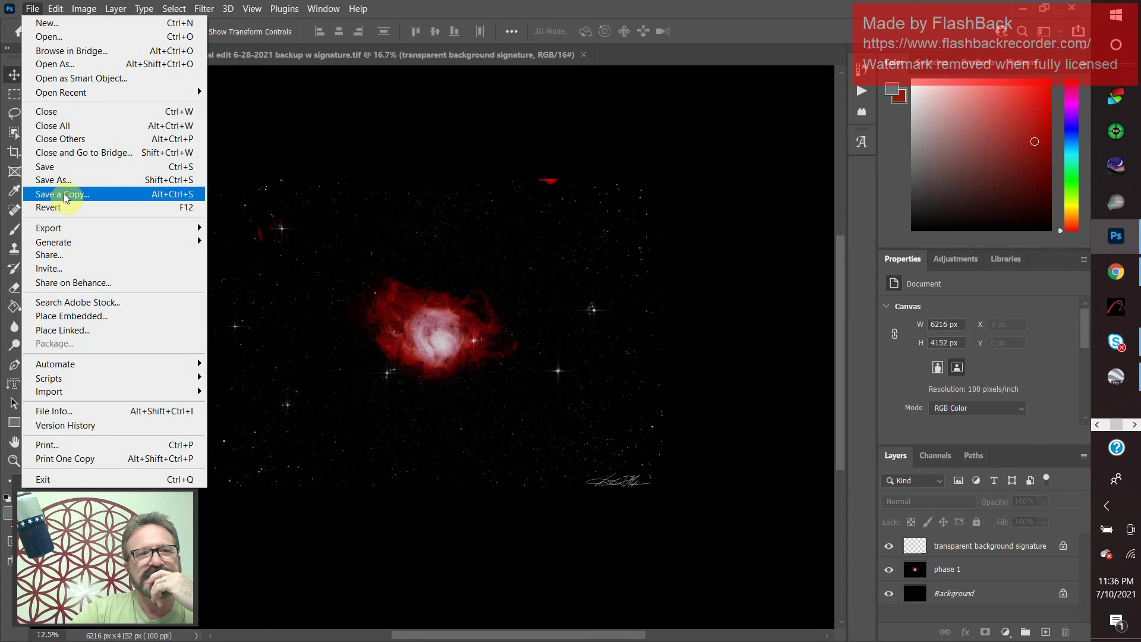
left_click(63, 194)
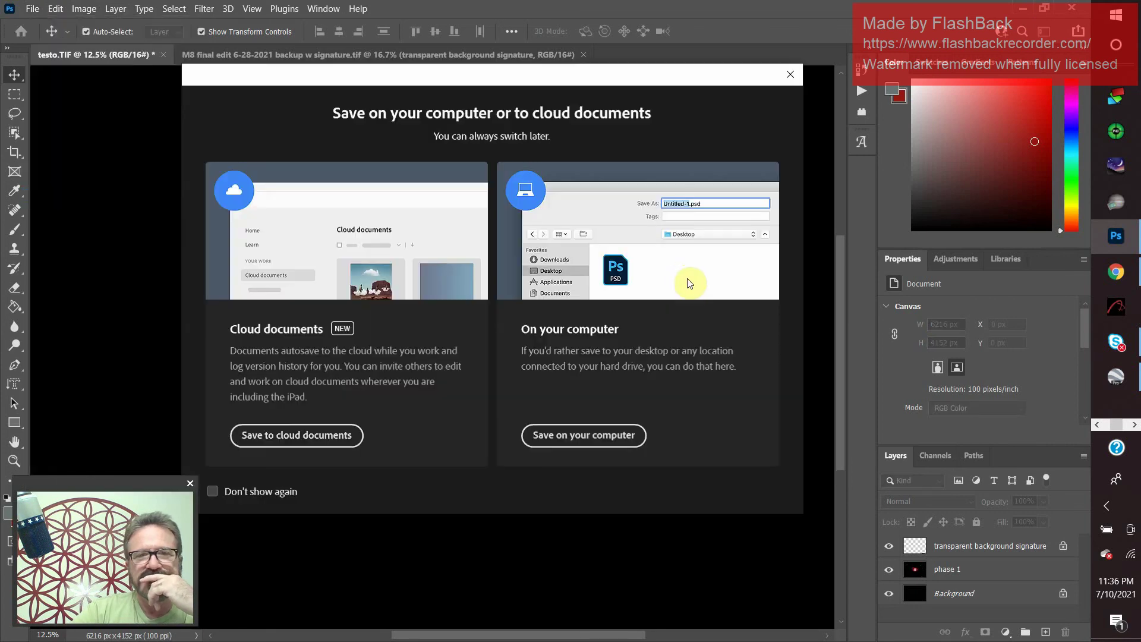
left_click(593, 438)
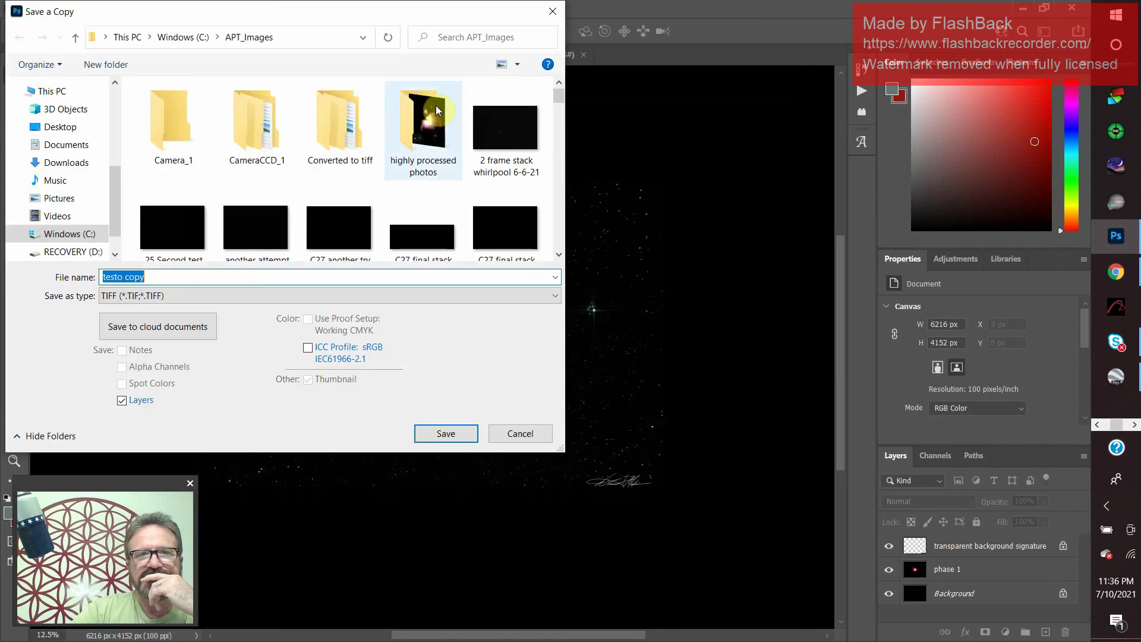
left_click(446, 434)
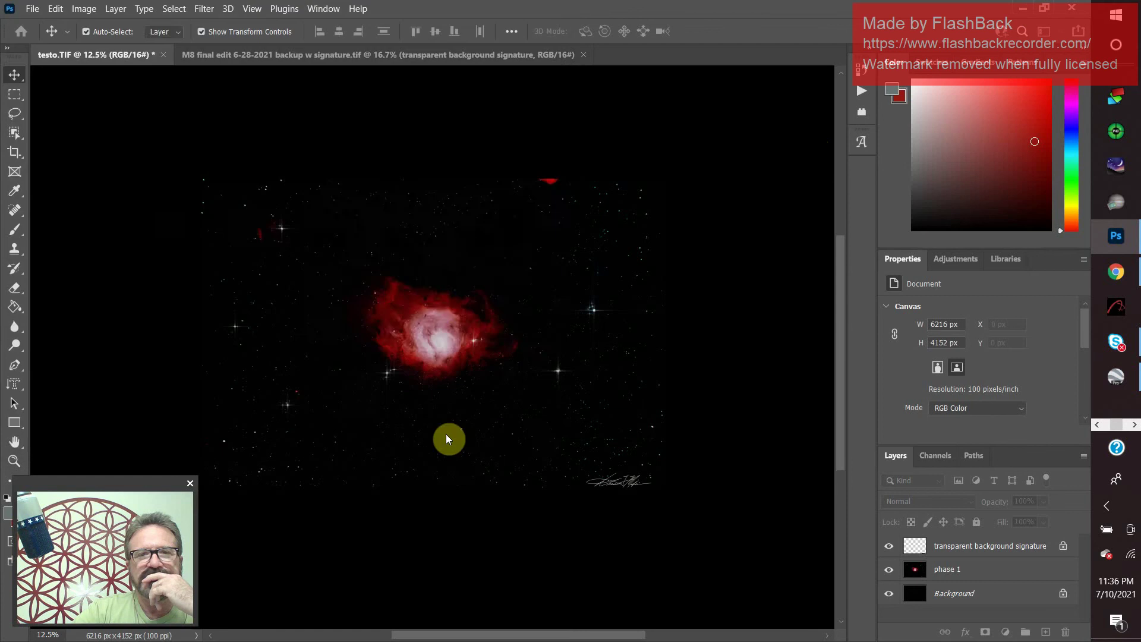
left_click(725, 153)
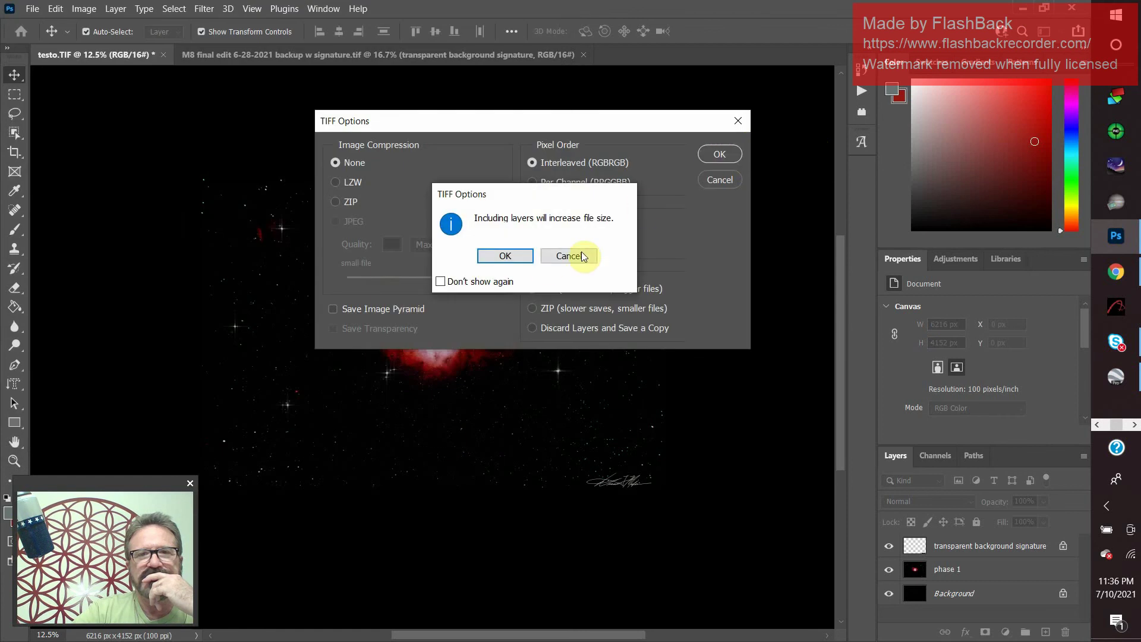
left_click(511, 255)
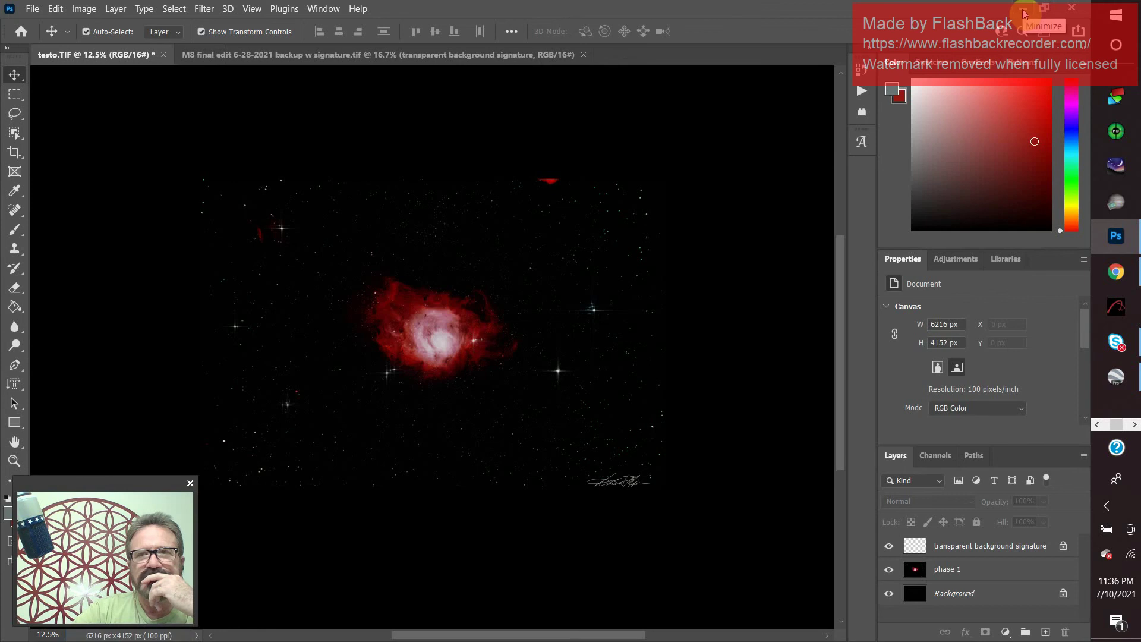
left_click(1023, 11)
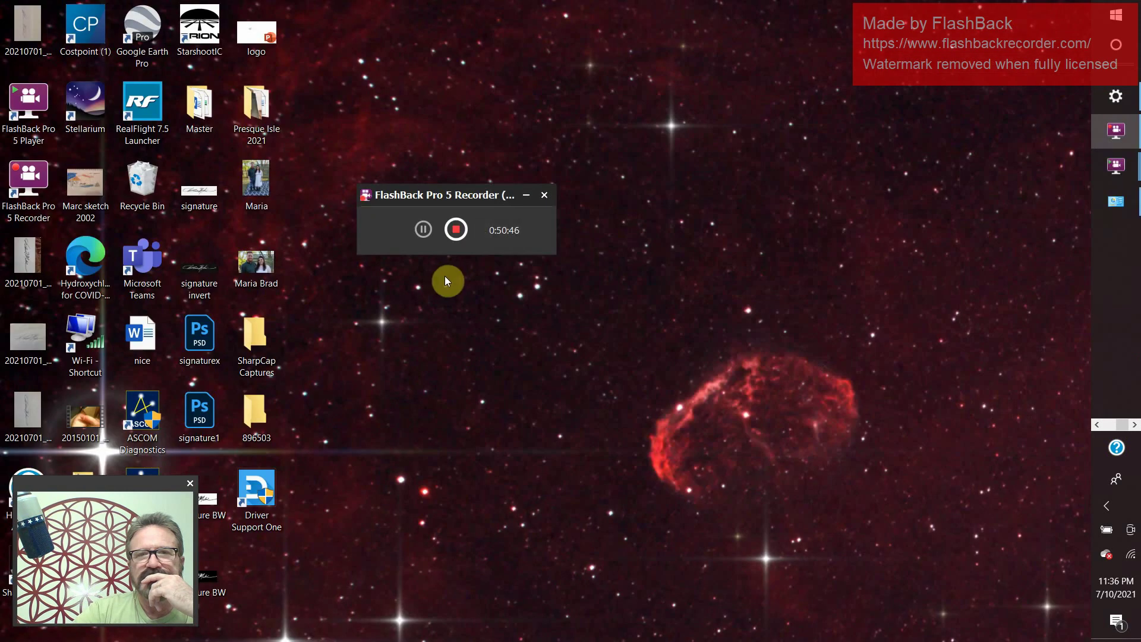